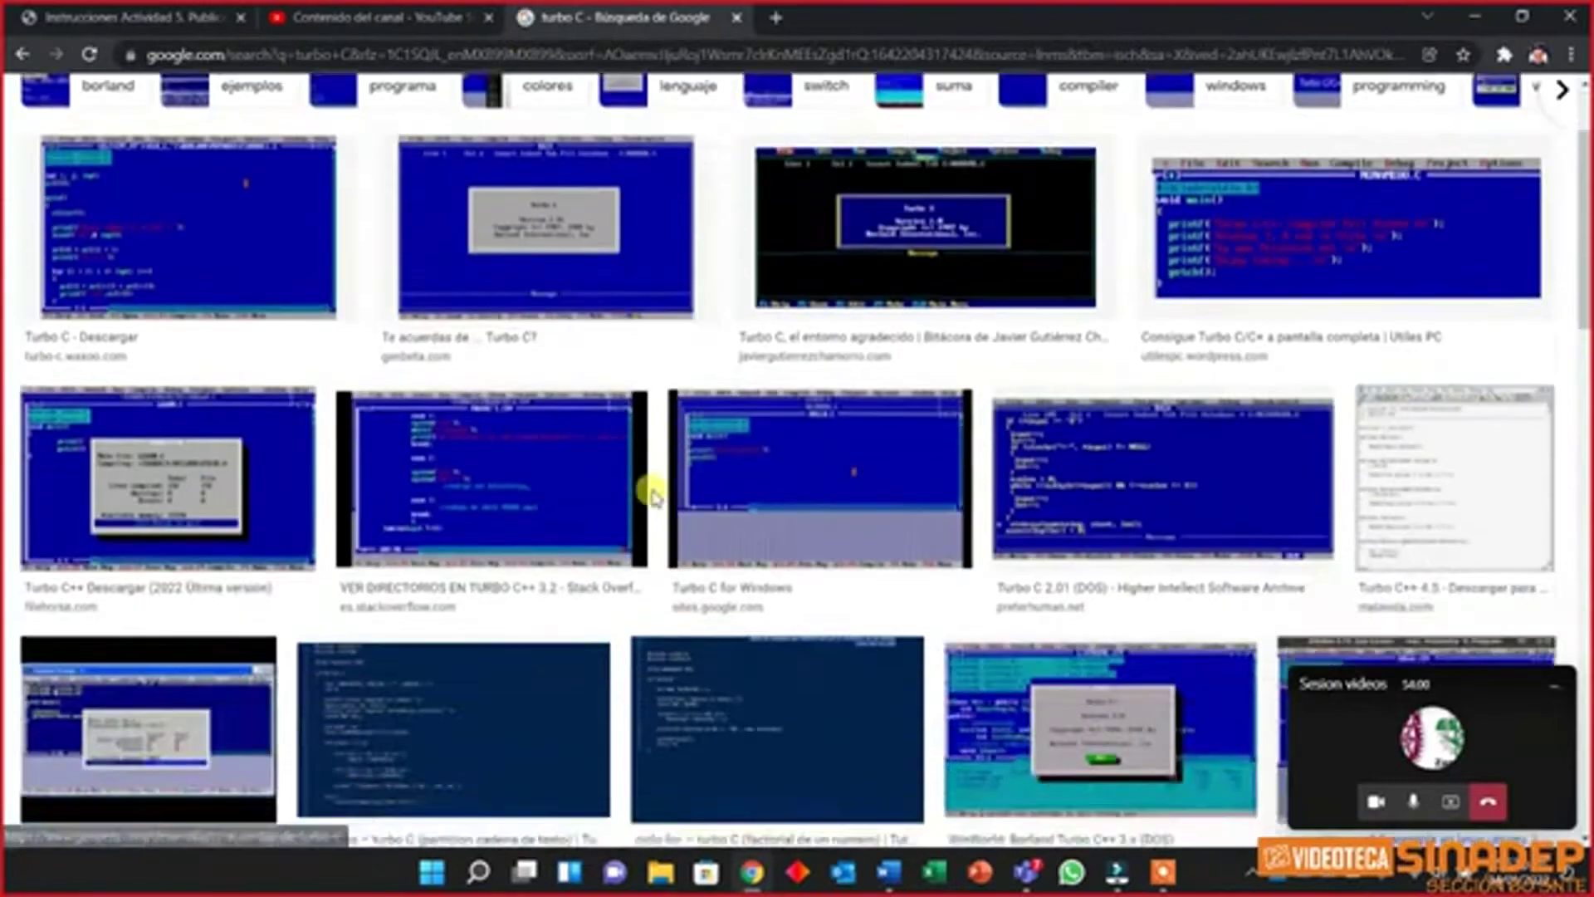
Find the MS-DOS logo among the Turbo C image results and save it to the desktop (Escritorio) as the JPEG "tc"
scroll(1446, 459, down, 8)
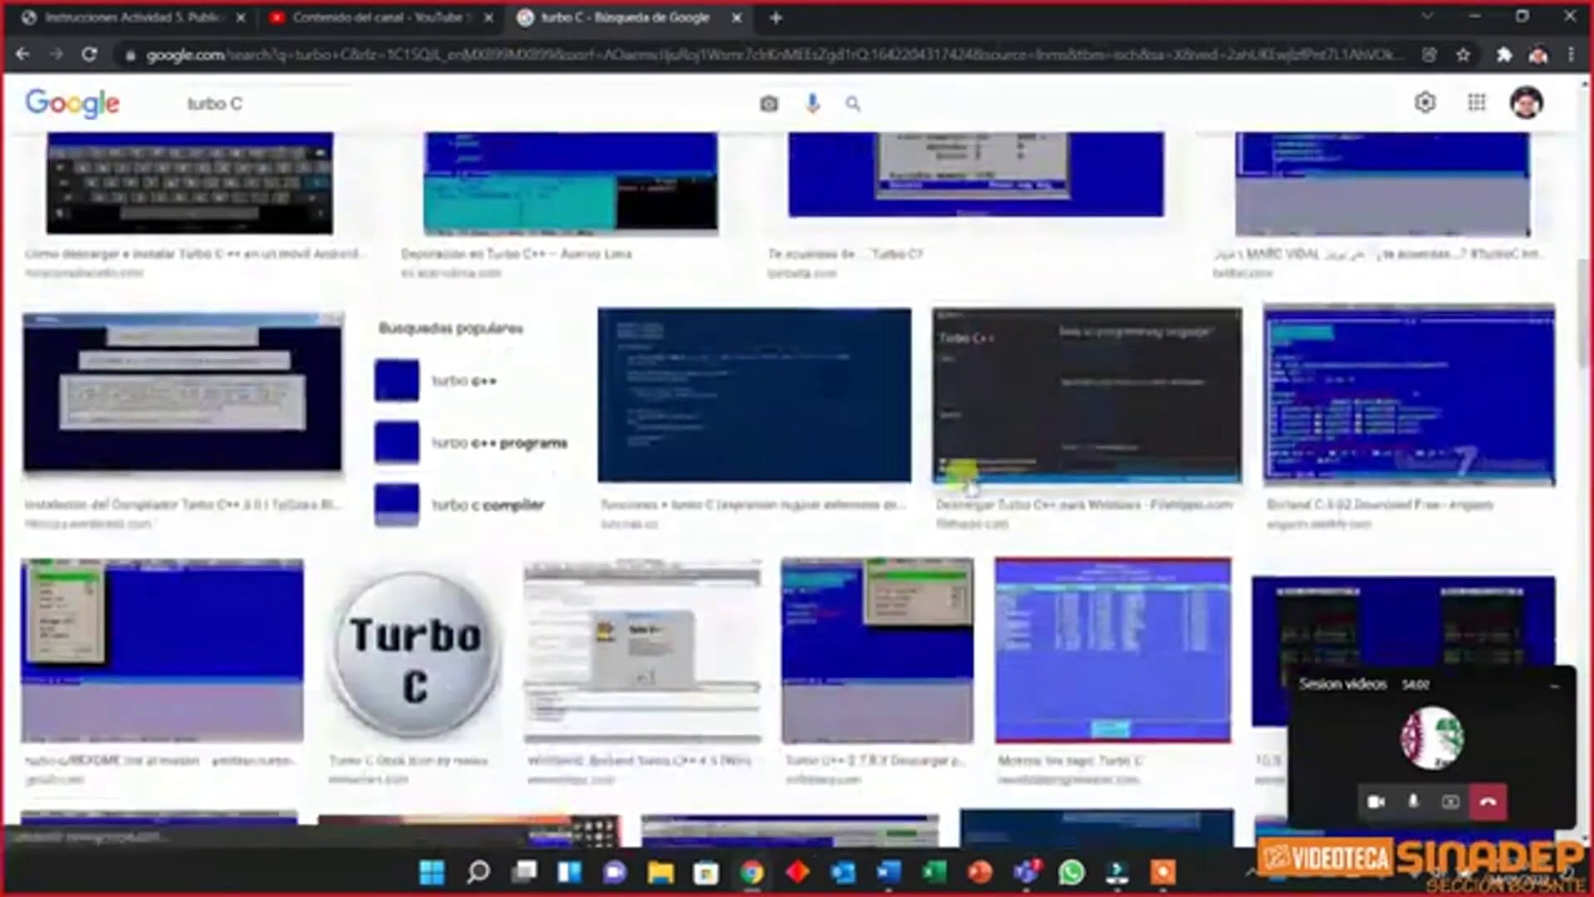
scroll(1411, 348, up, 7)
click(1403, 332)
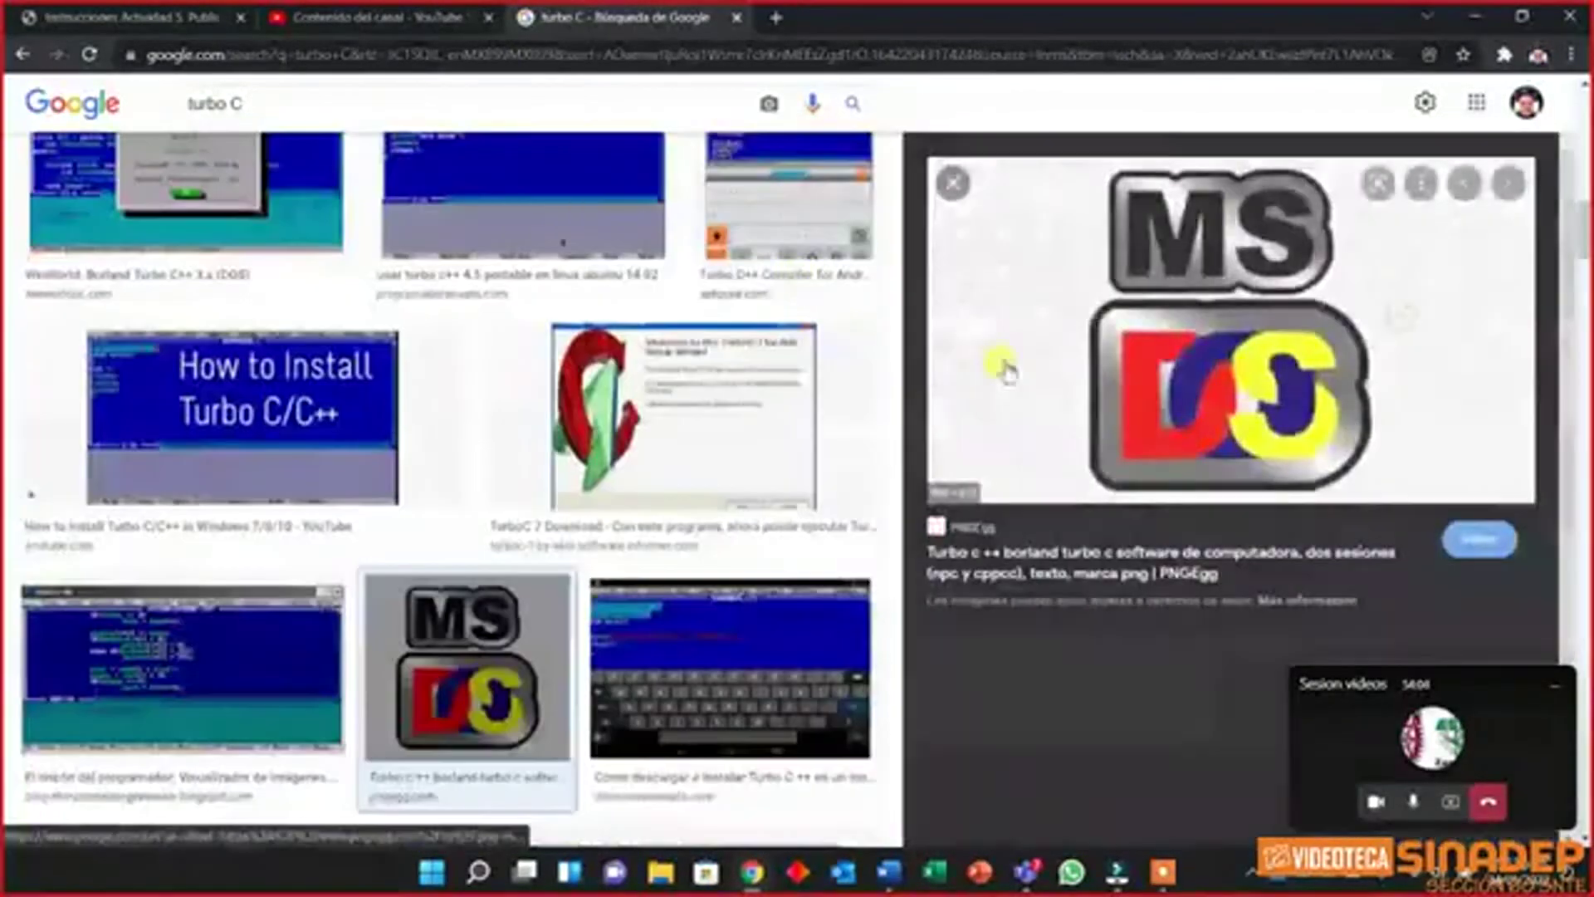
right_click(1035, 375)
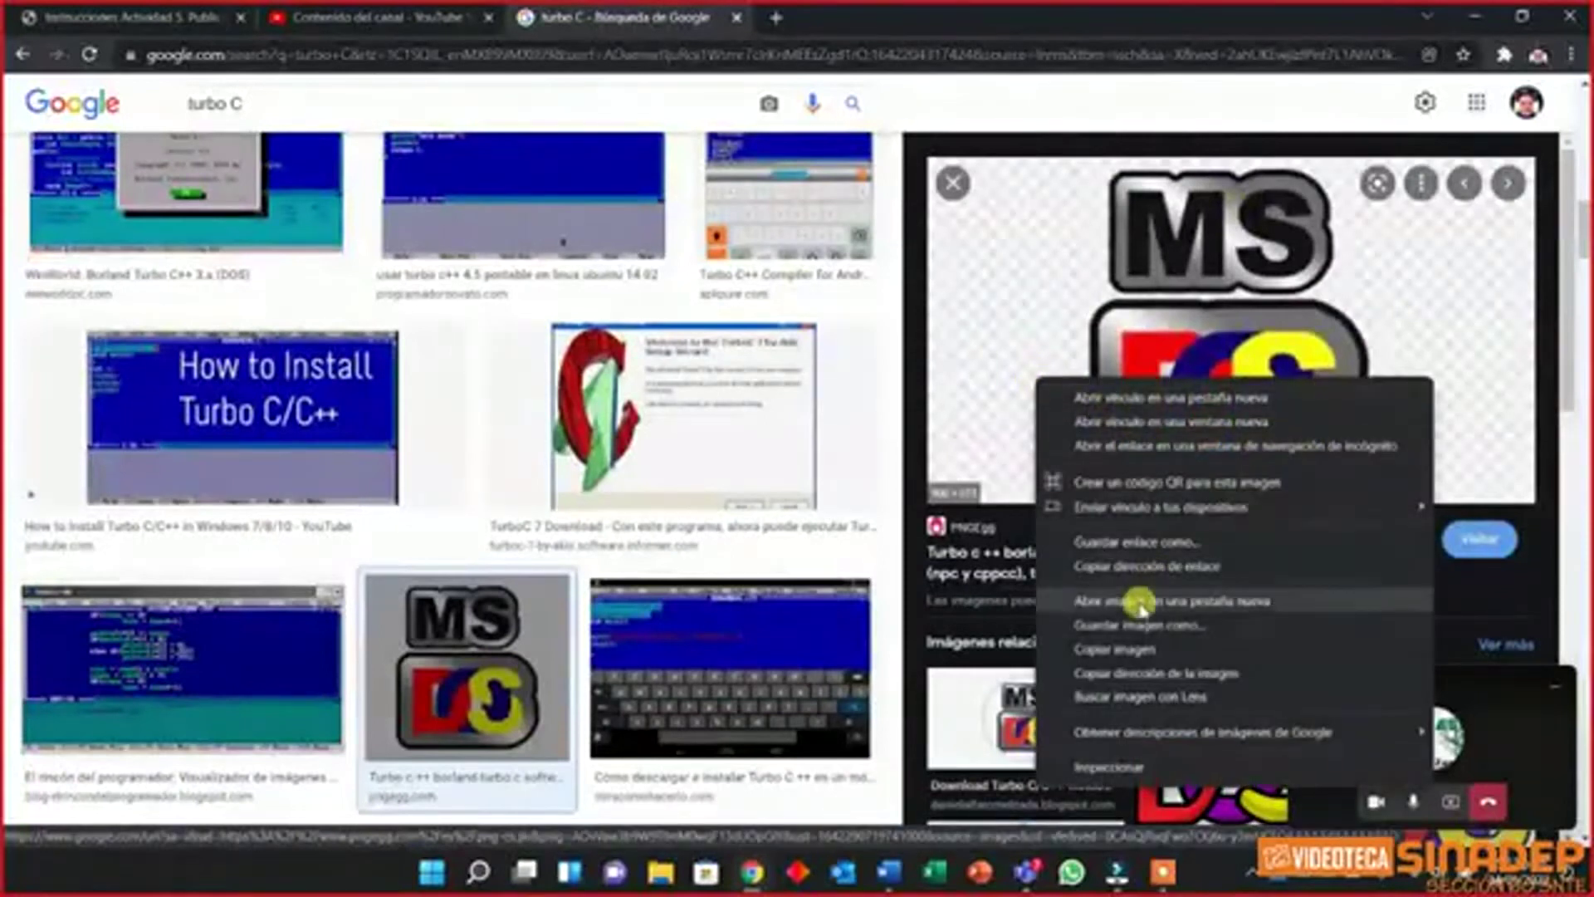
click(1142, 624)
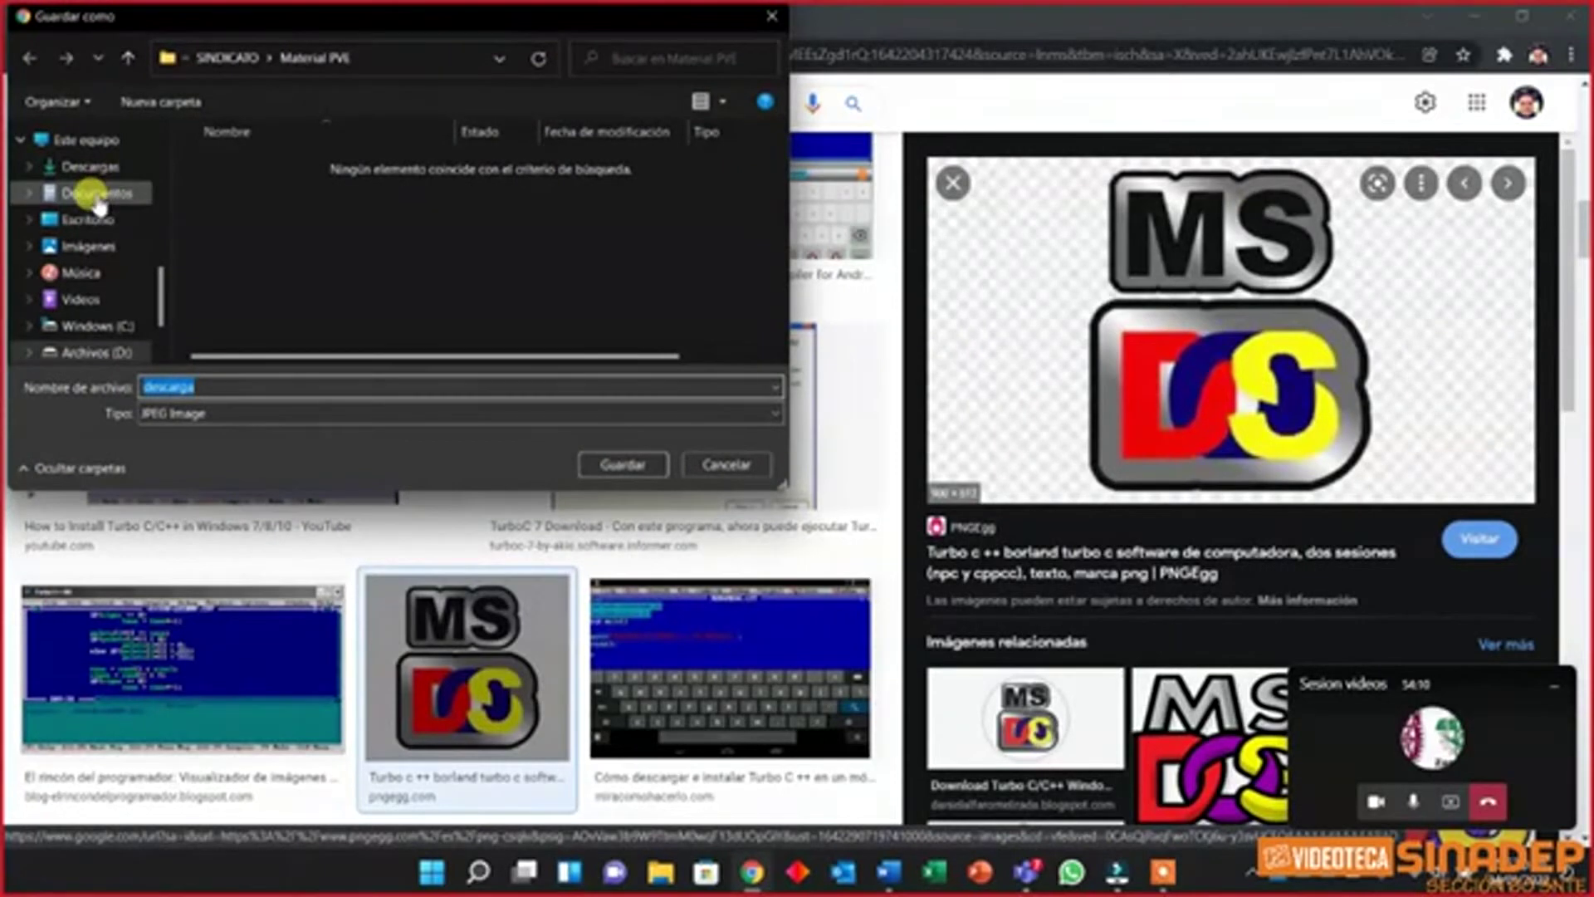
click(81, 218)
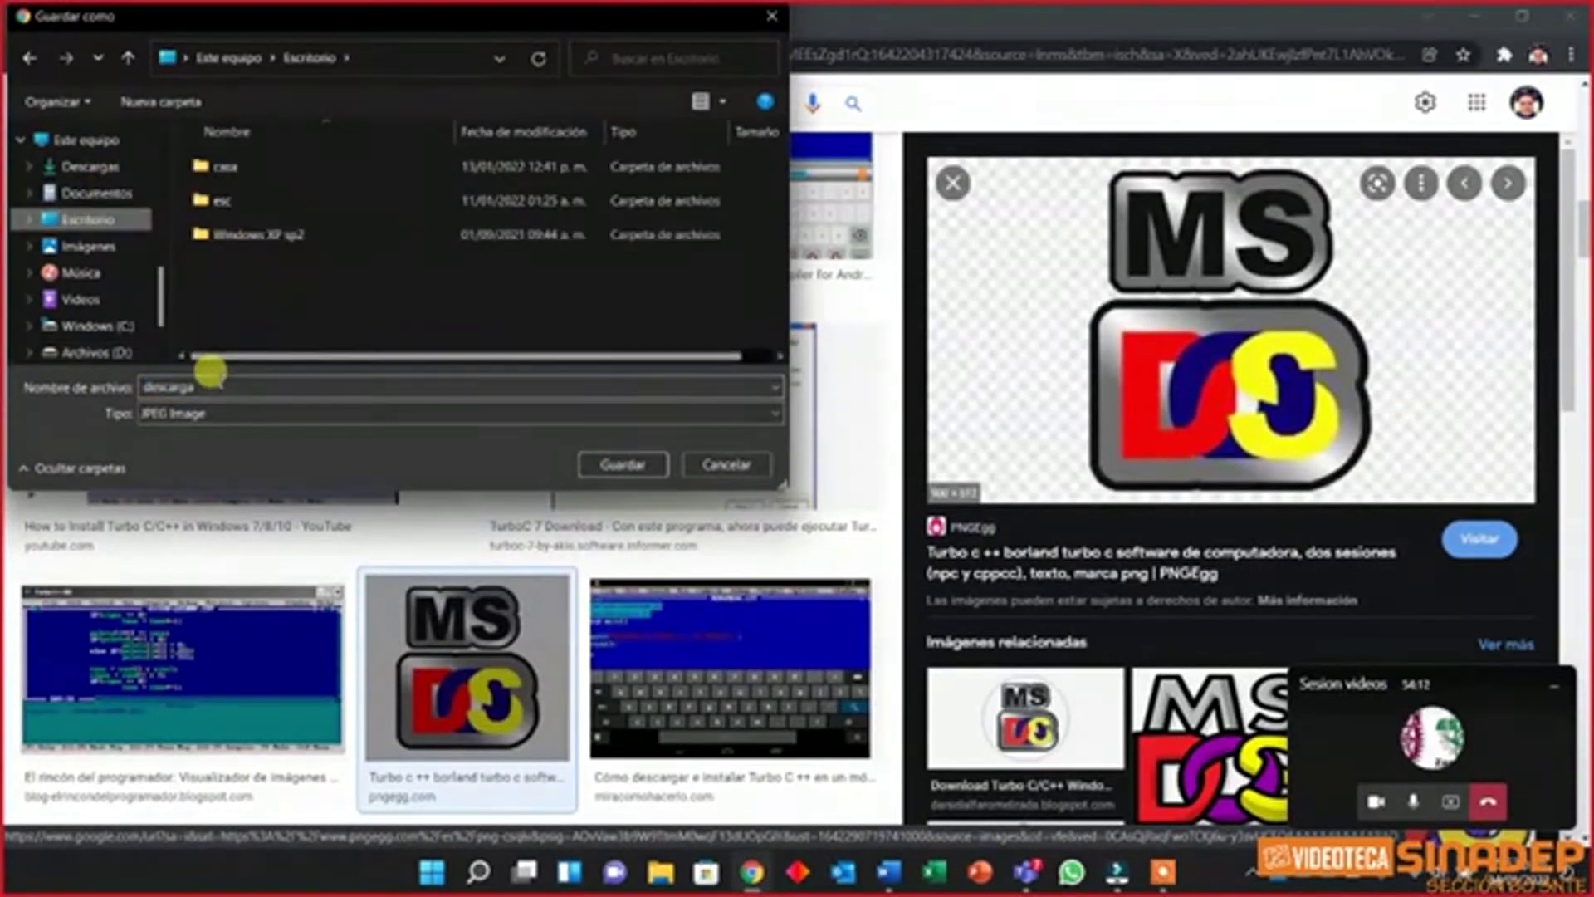
double_click(212, 384)
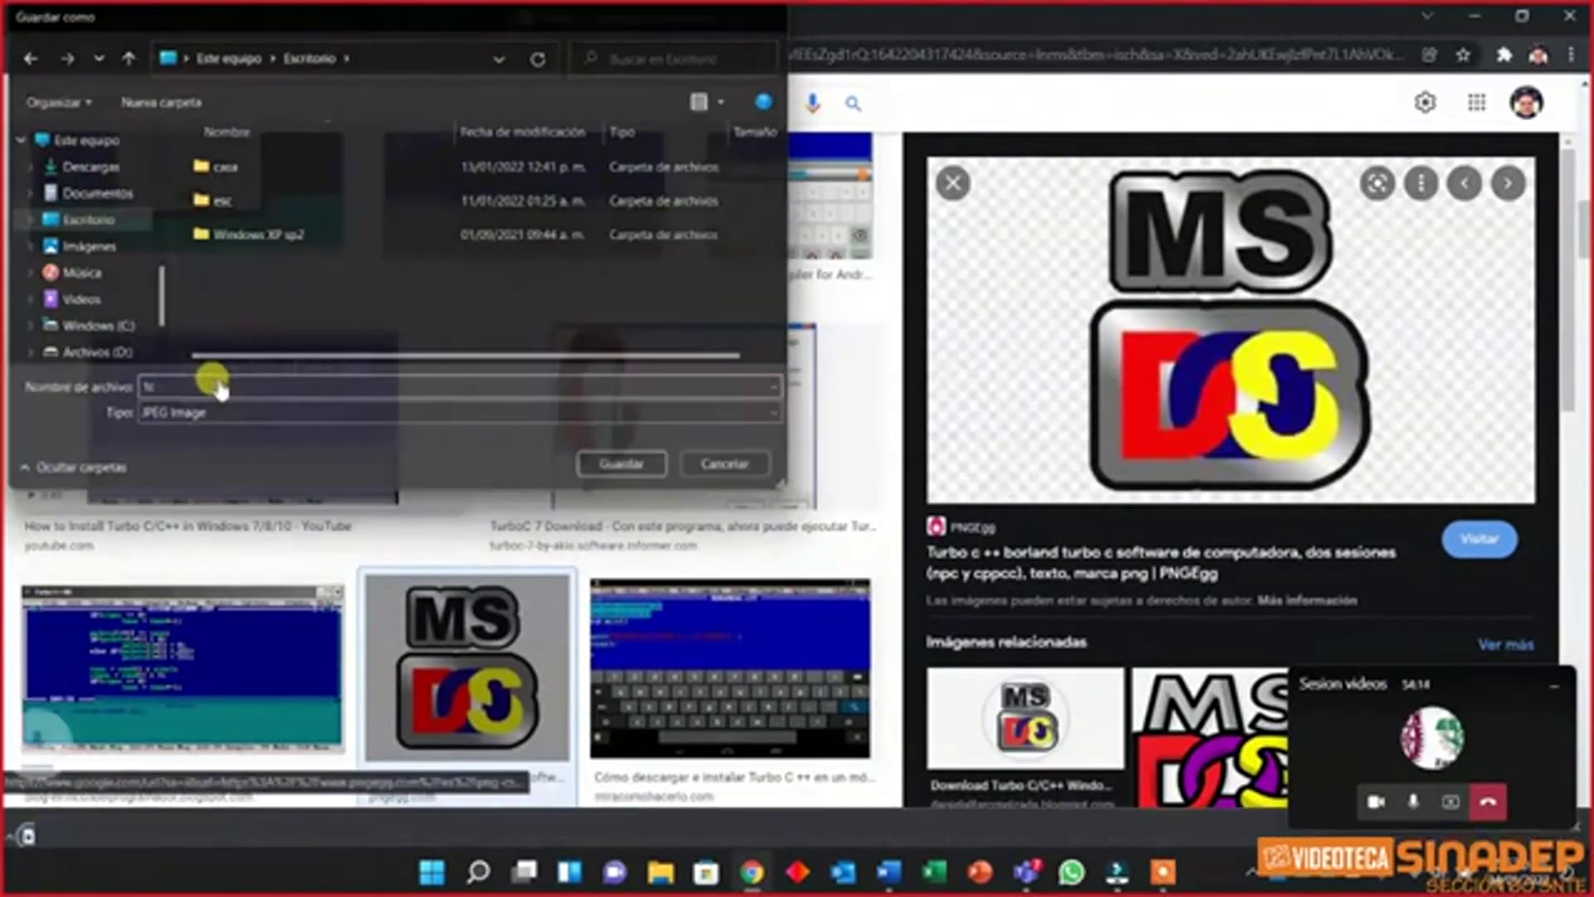
key(Return)
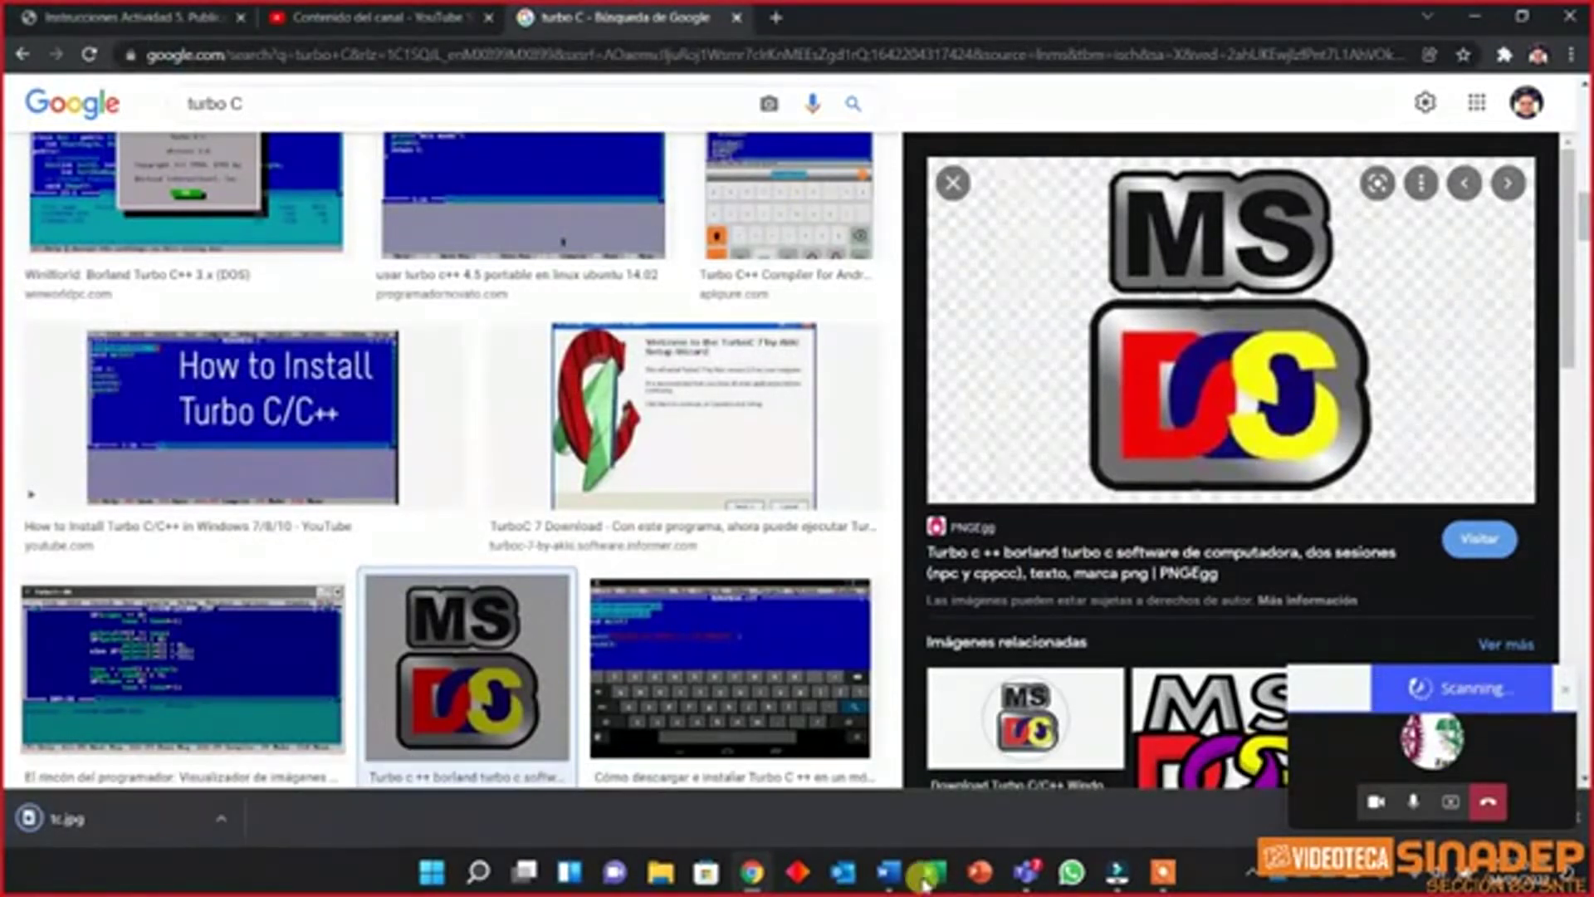
Upload the tc image from the desktop as the custom thumbnail of the Turbo C video in YouTube Studio
click(440, 17)
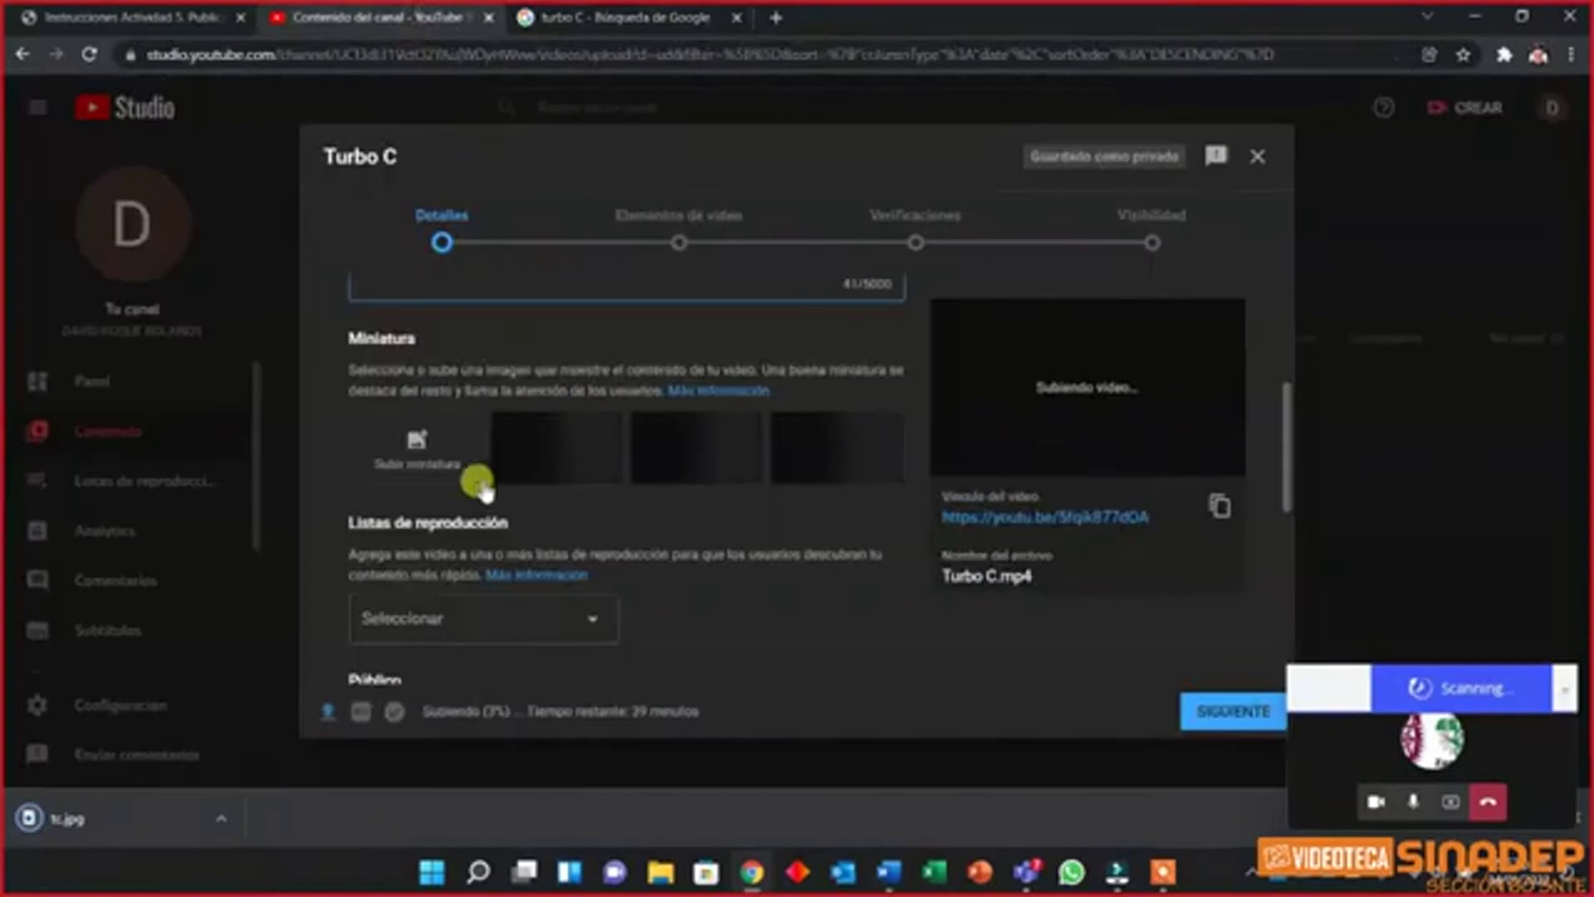
click(455, 461)
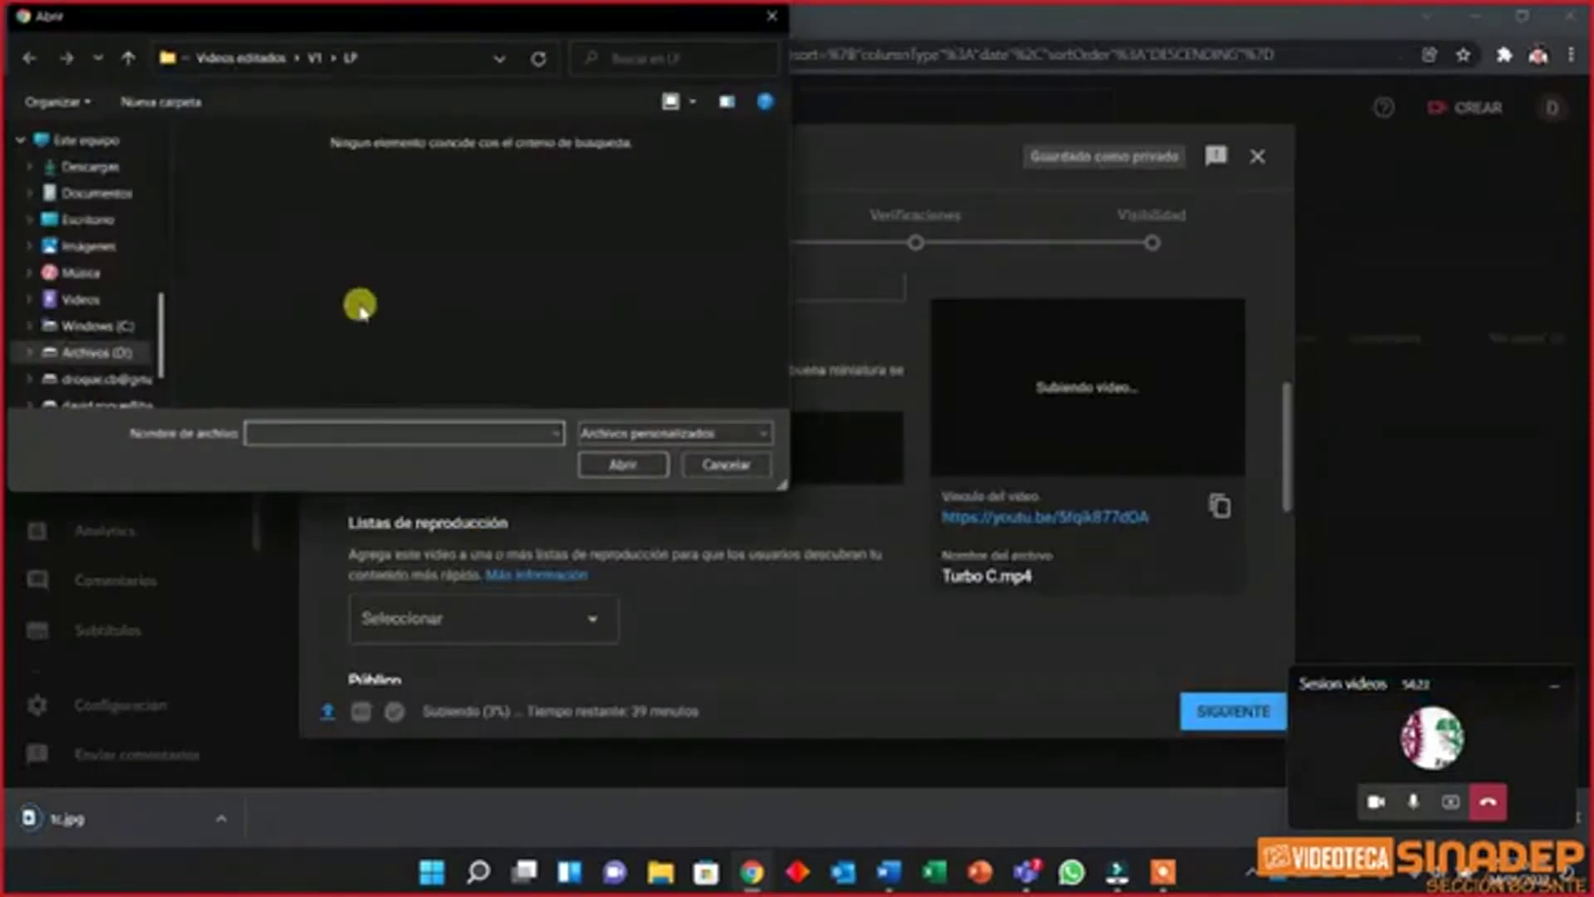
click(85, 219)
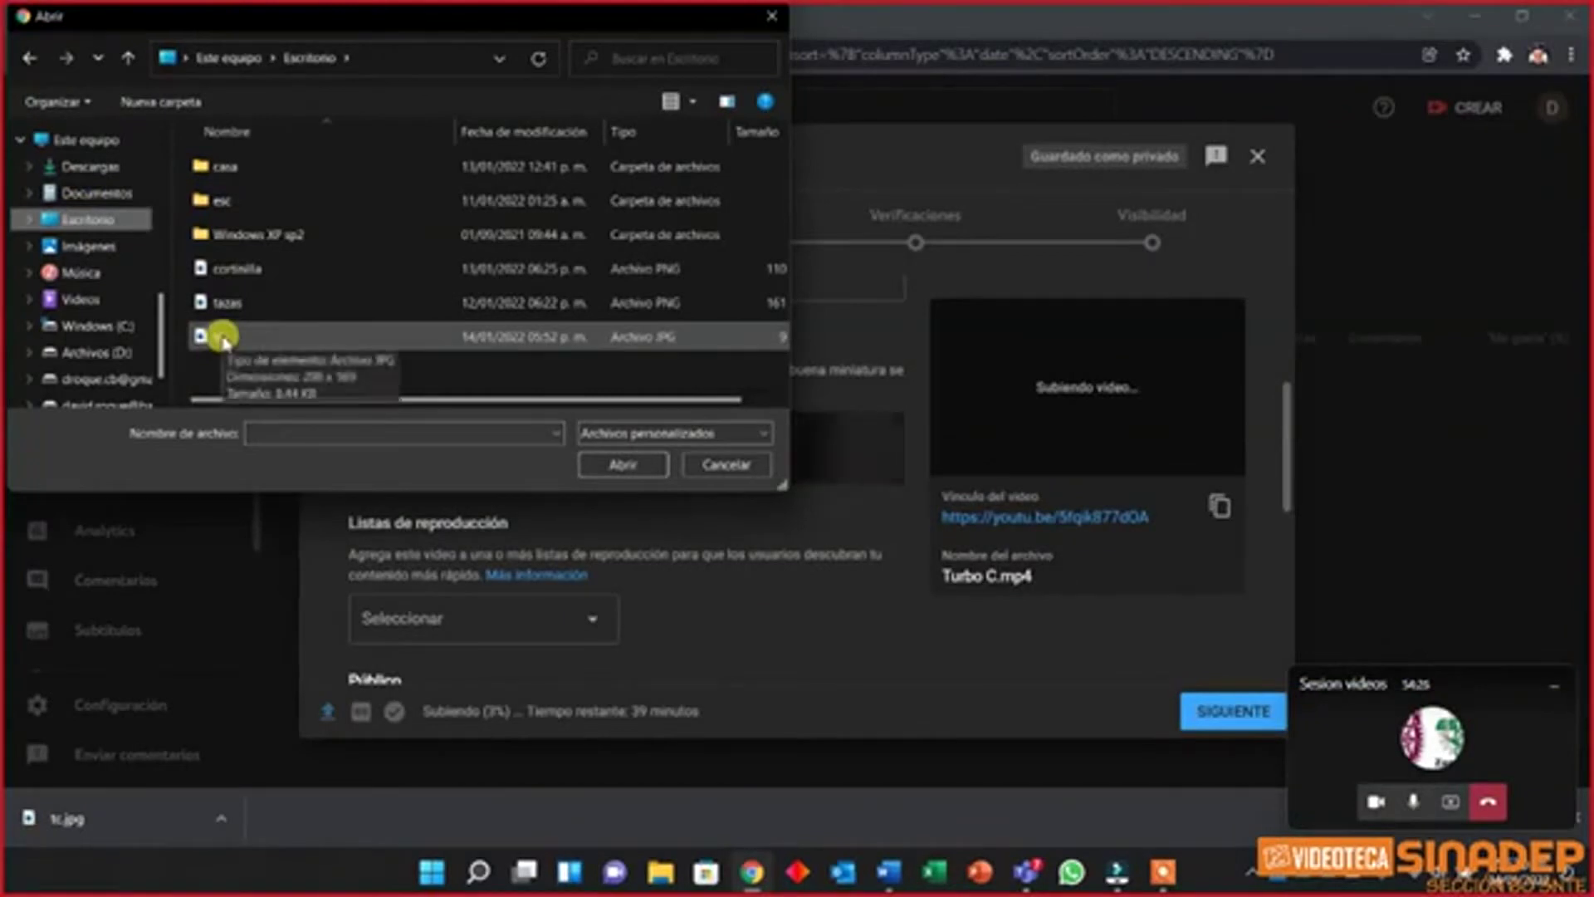
click(223, 336)
click(624, 464)
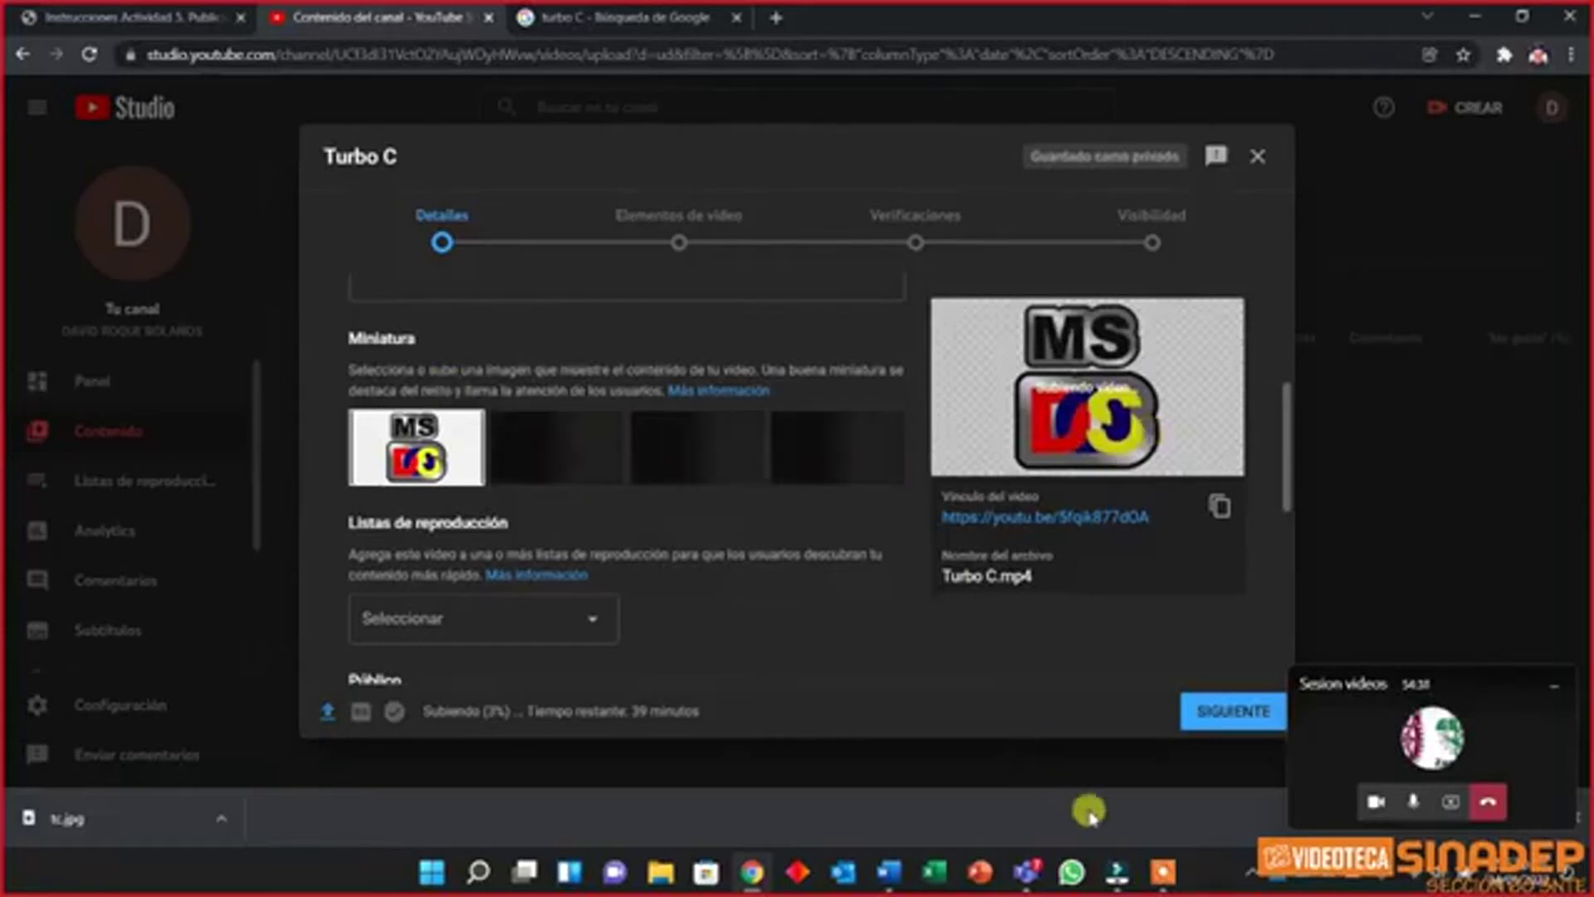
Switch to Wondershare Filmora and take a snapshot of the "PRODUCCION DE VIDEOS EDUCATIVOS" title frame near the start of the timeline
click(1115, 872)
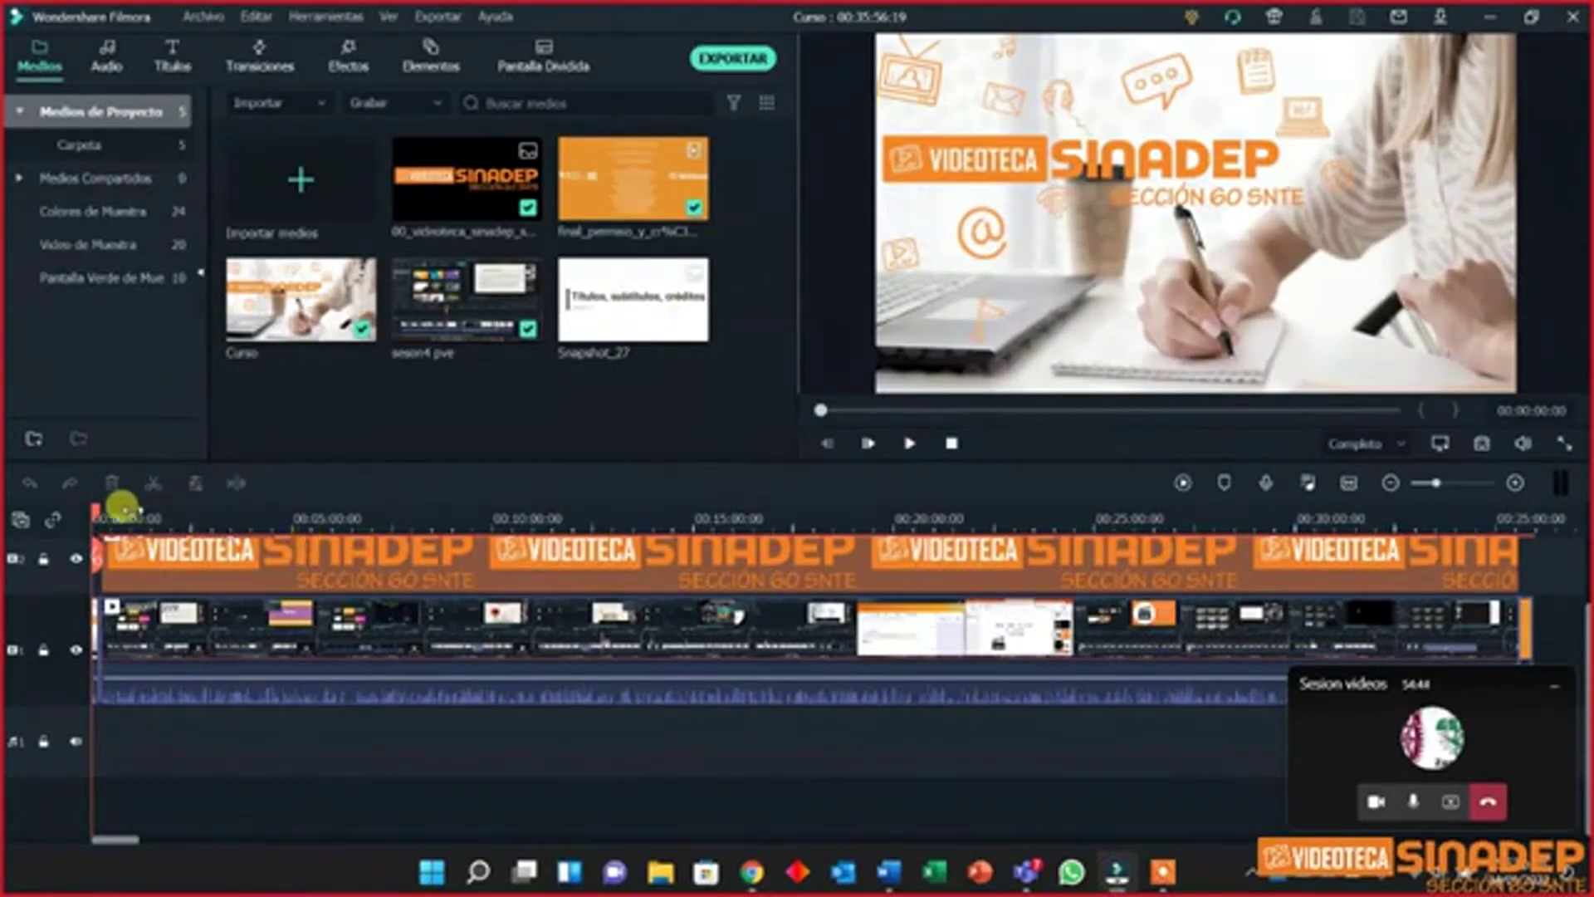
drag(94, 515, 97, 516)
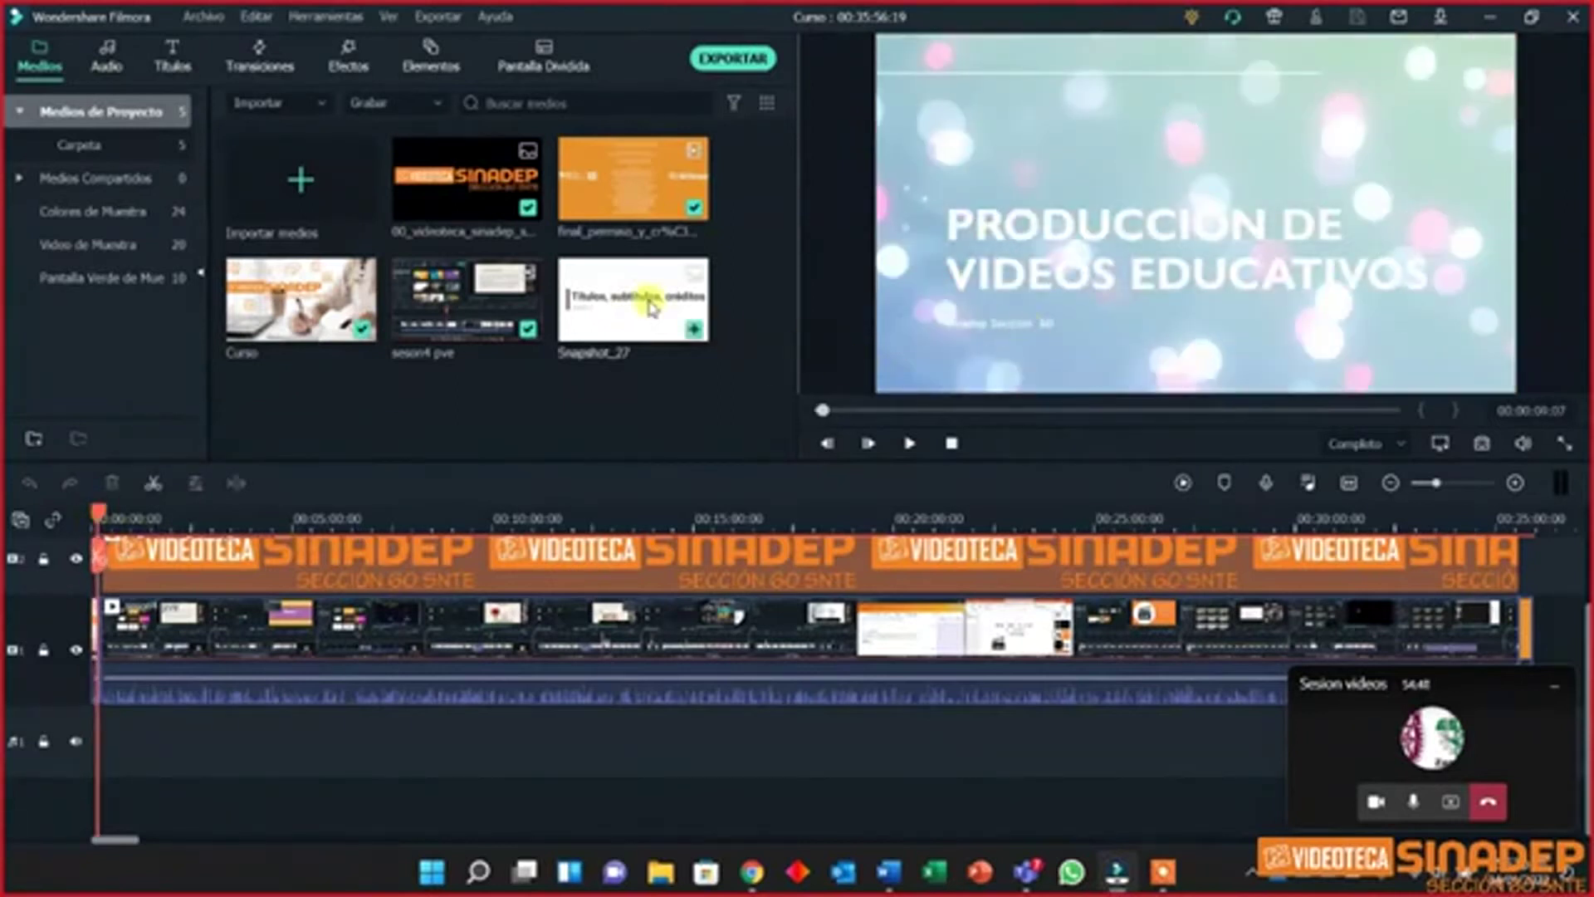
click(1482, 447)
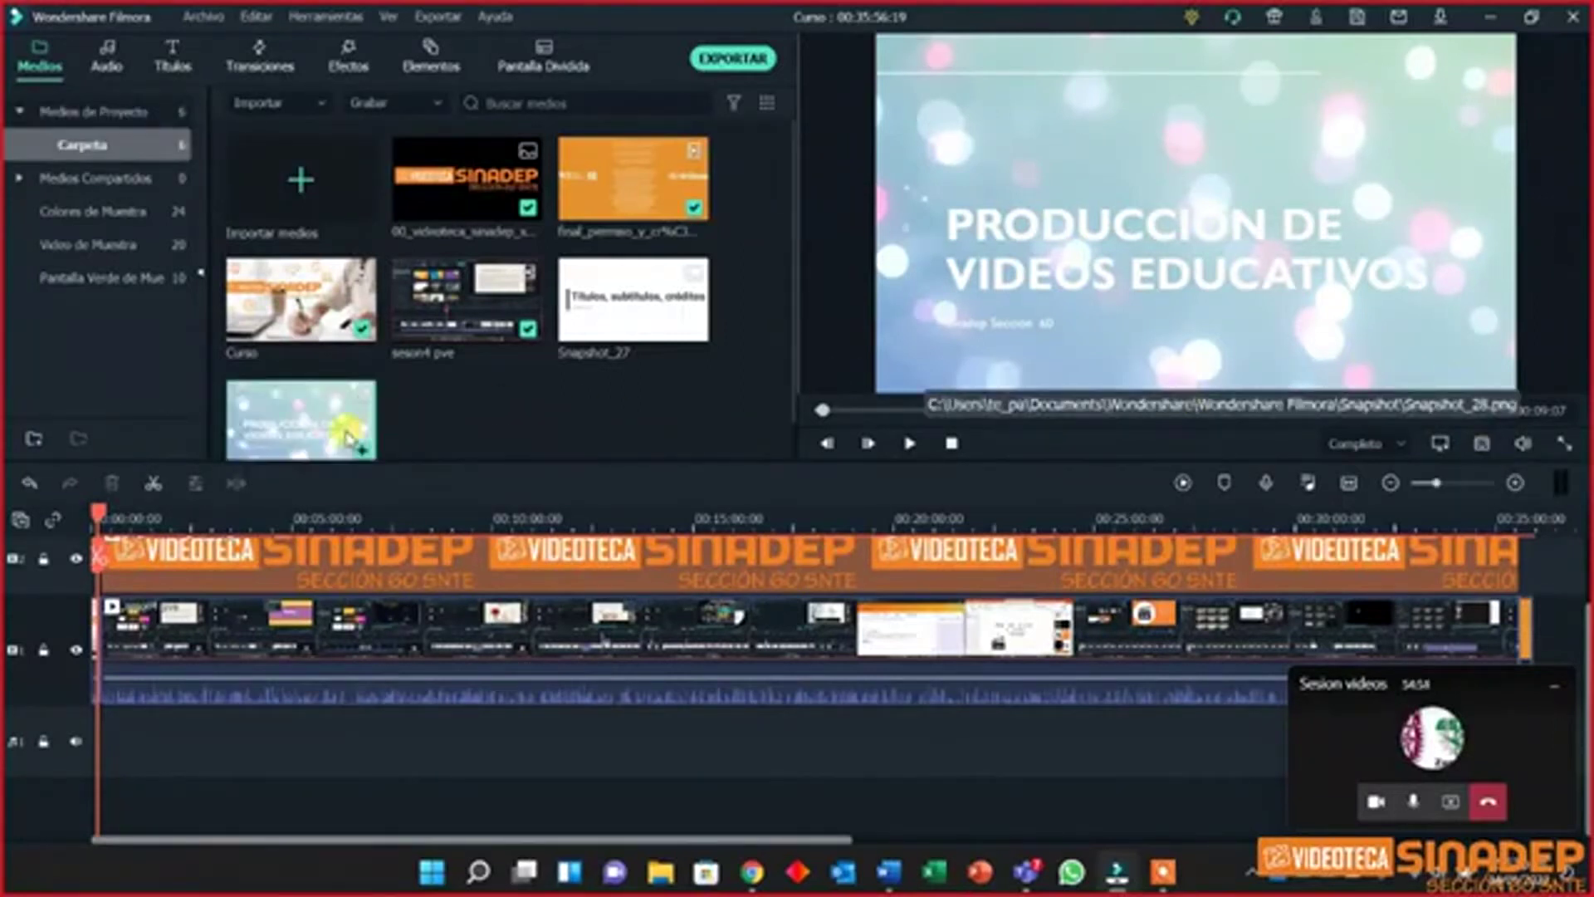
click(1486, 18)
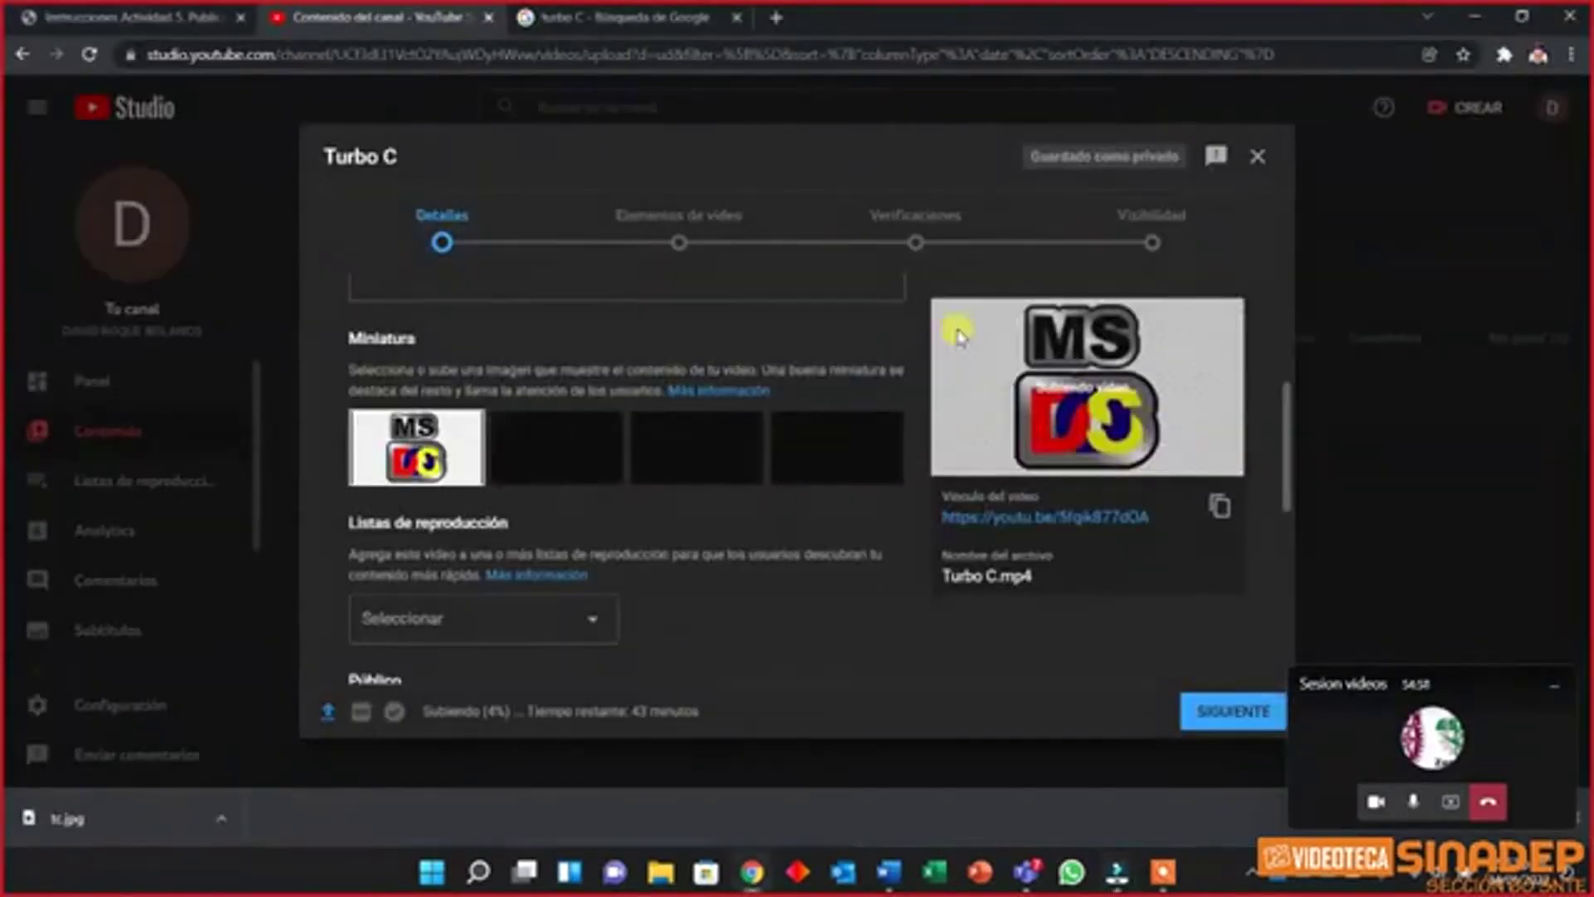
Replace the Turbo C video's thumbnail with Snapshot_28 from the Wondershare Filmora Snapshot folder in Documents
click(467, 432)
click(390, 419)
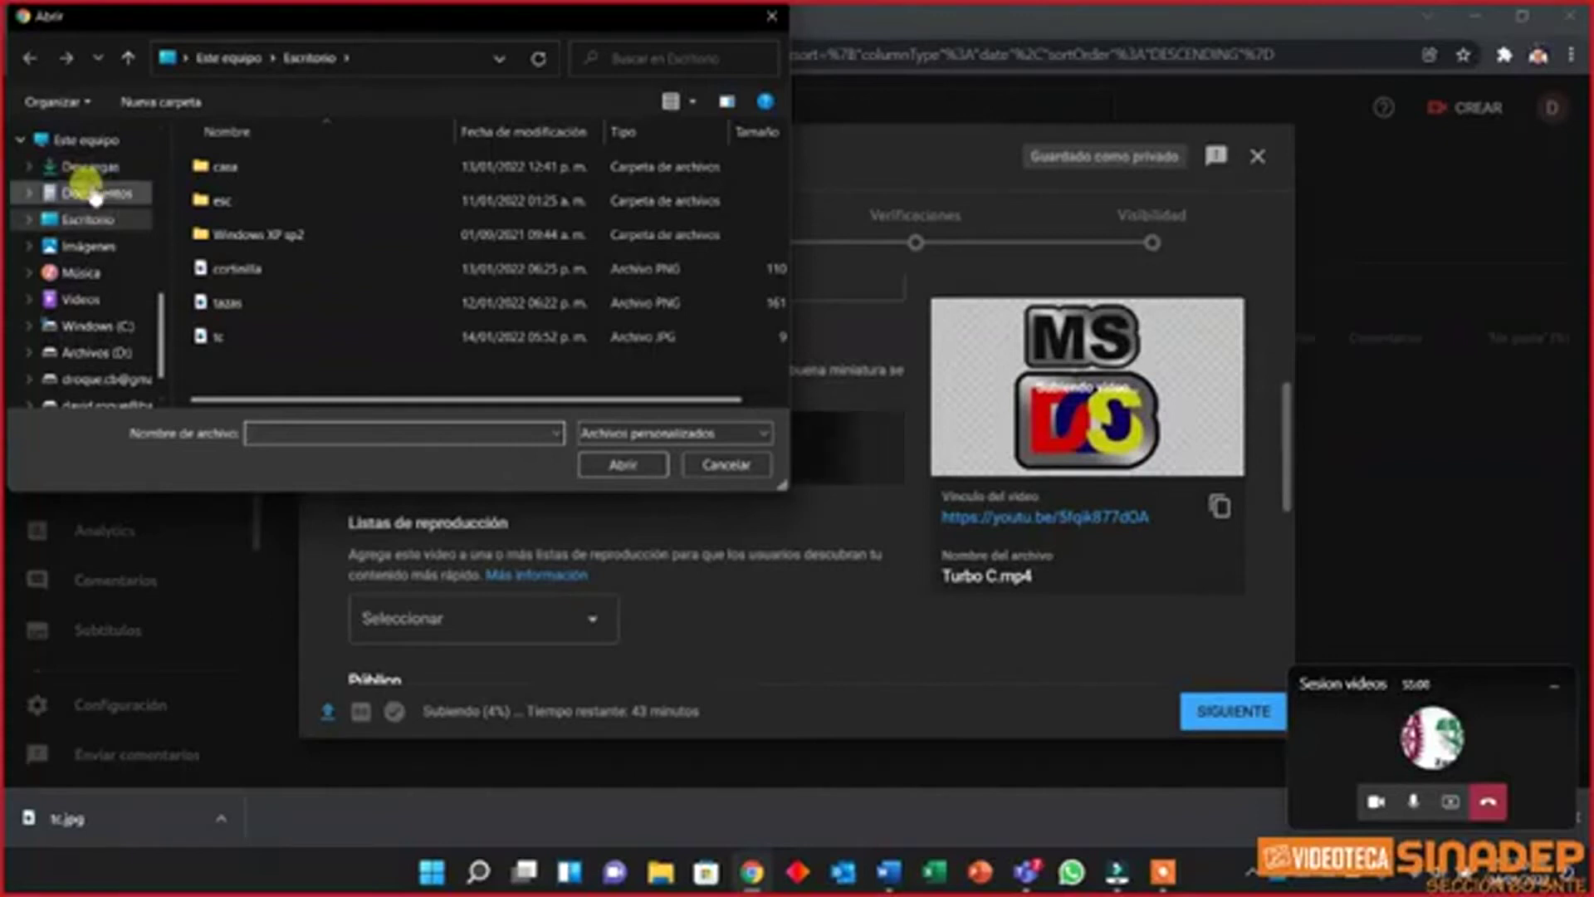
click(94, 194)
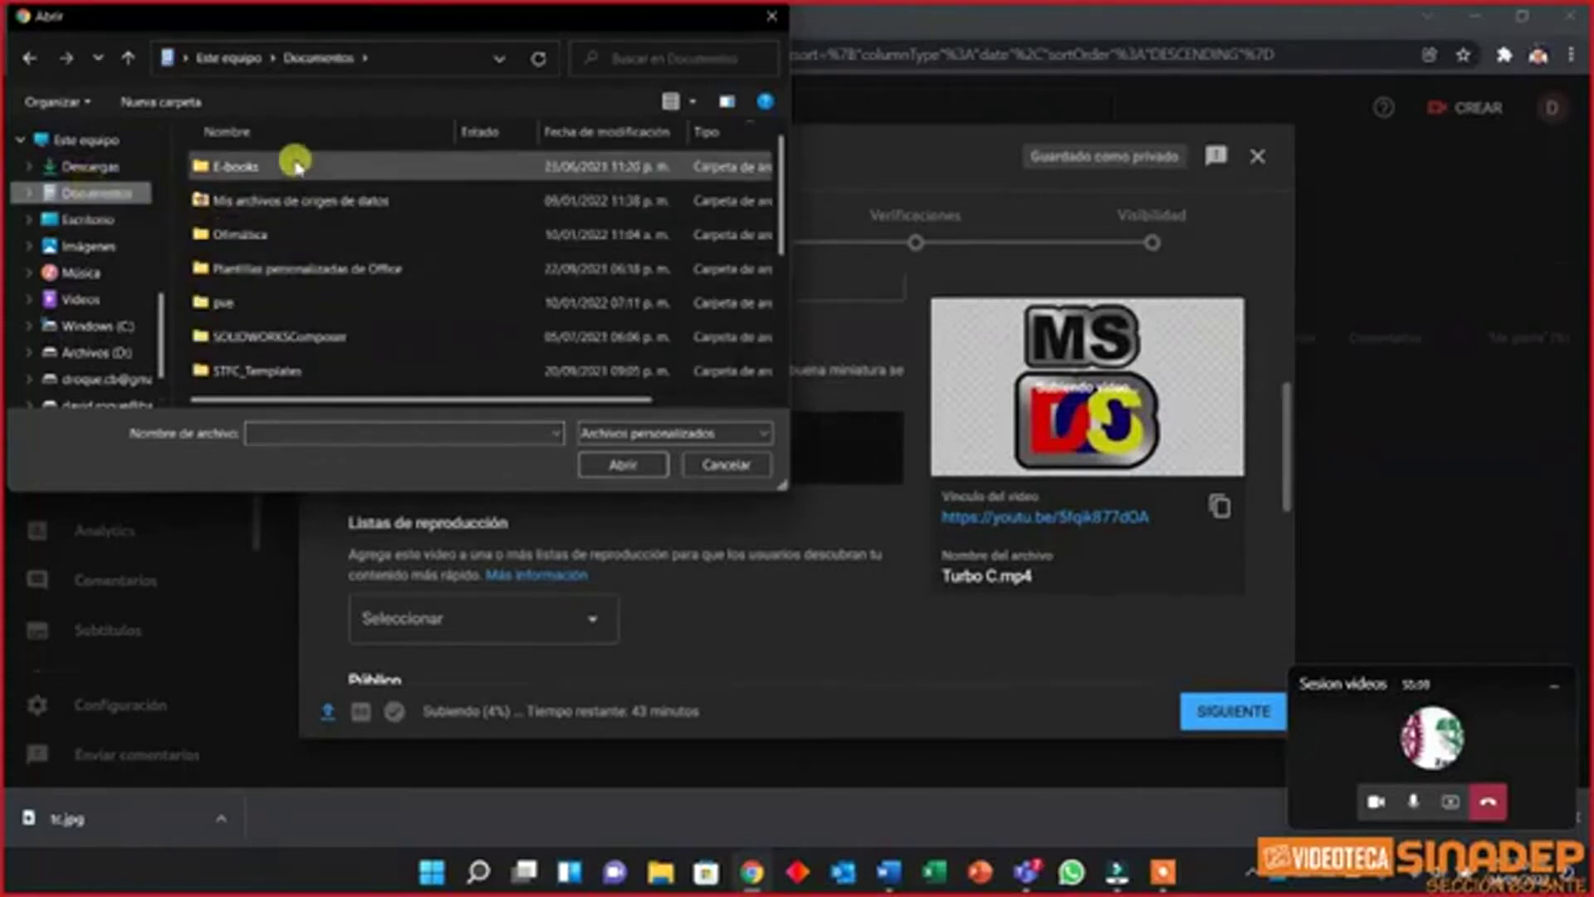
scroll(332, 286, down, 1)
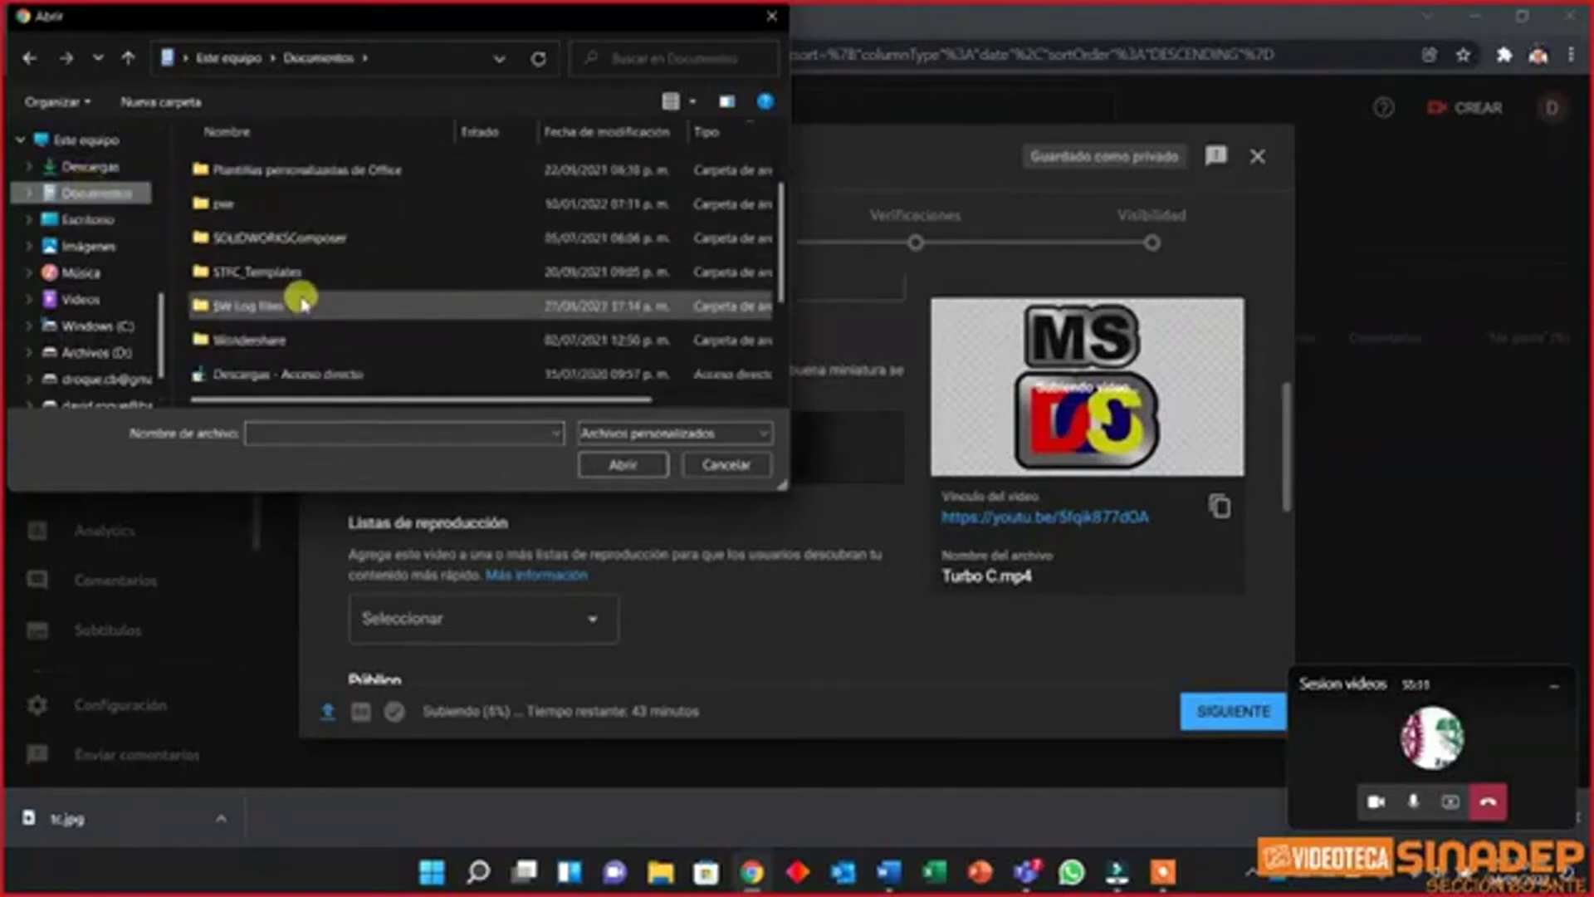
double_click(256, 347)
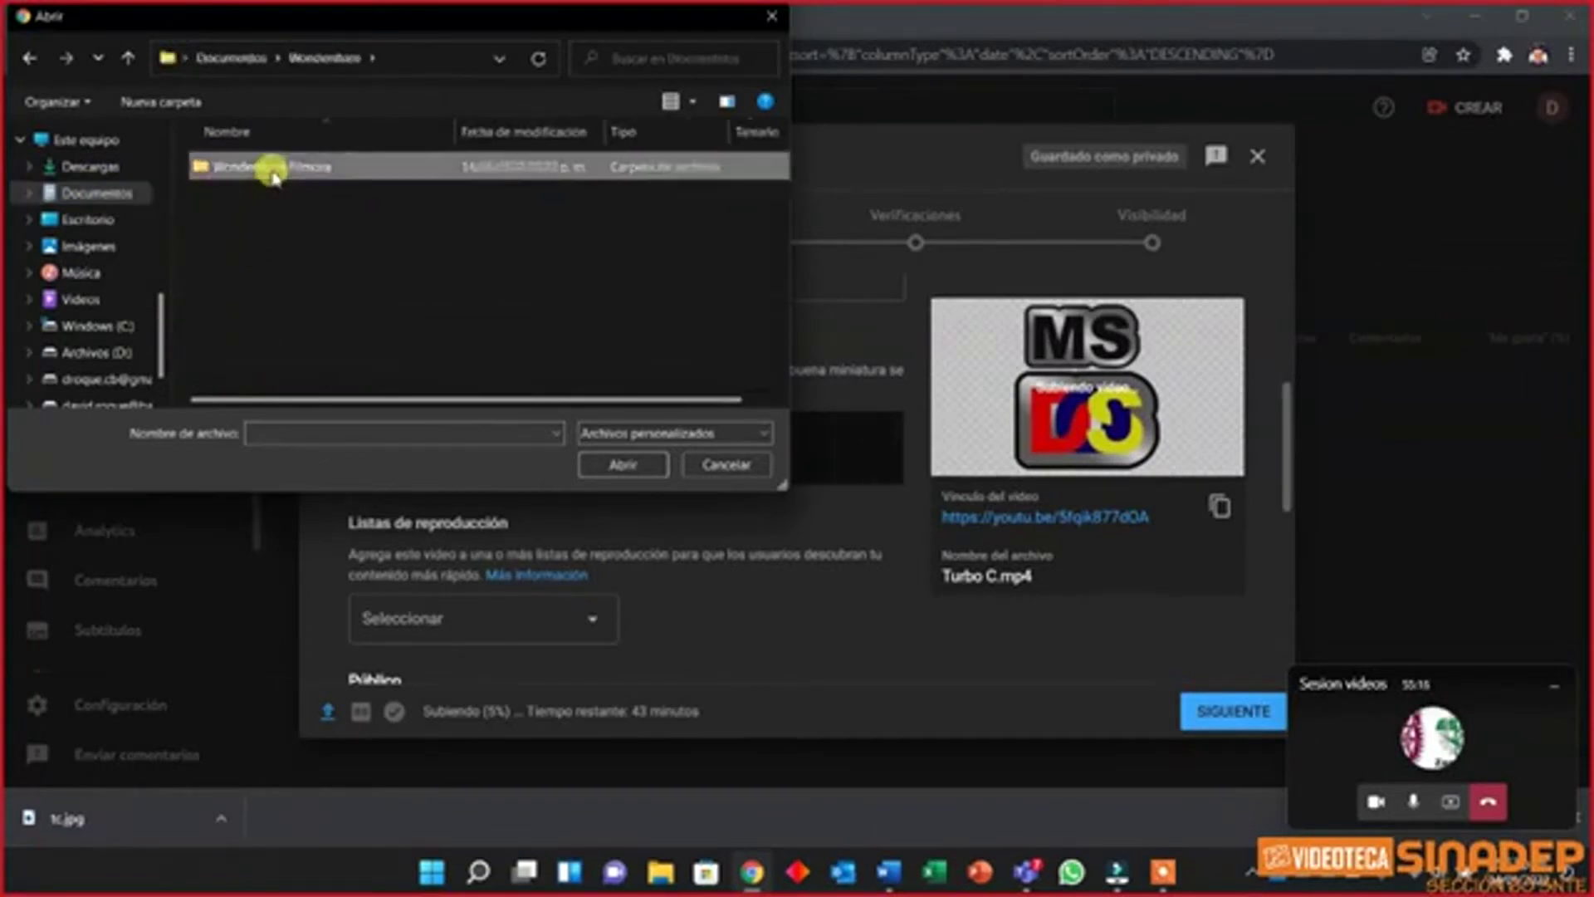
double_click(267, 170)
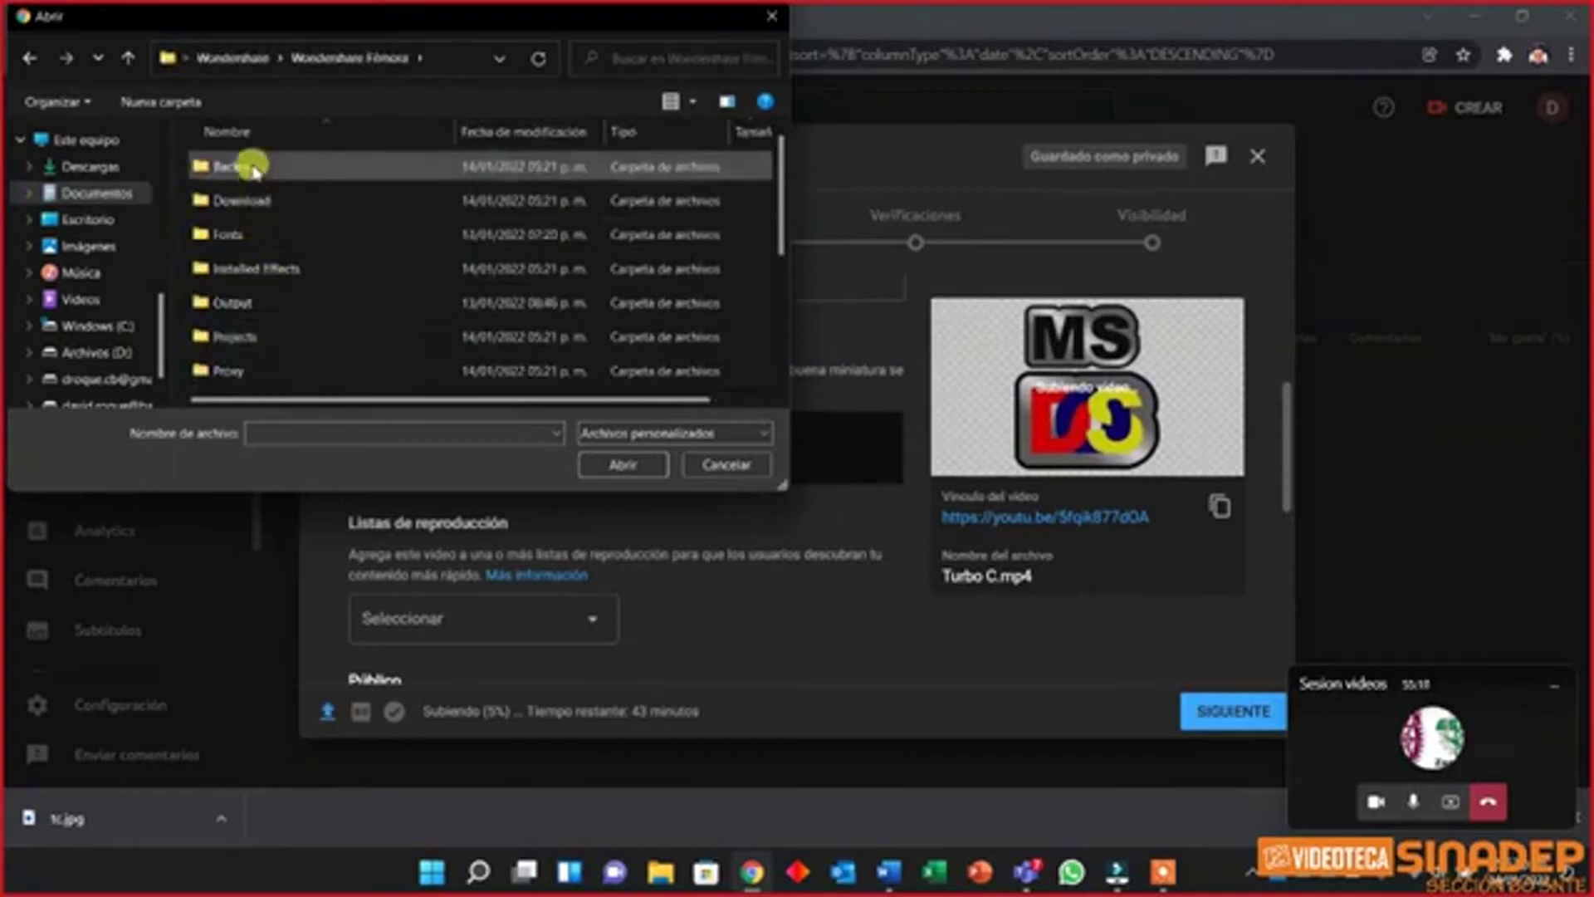
scroll(254, 228, down, 2)
double_click(266, 265)
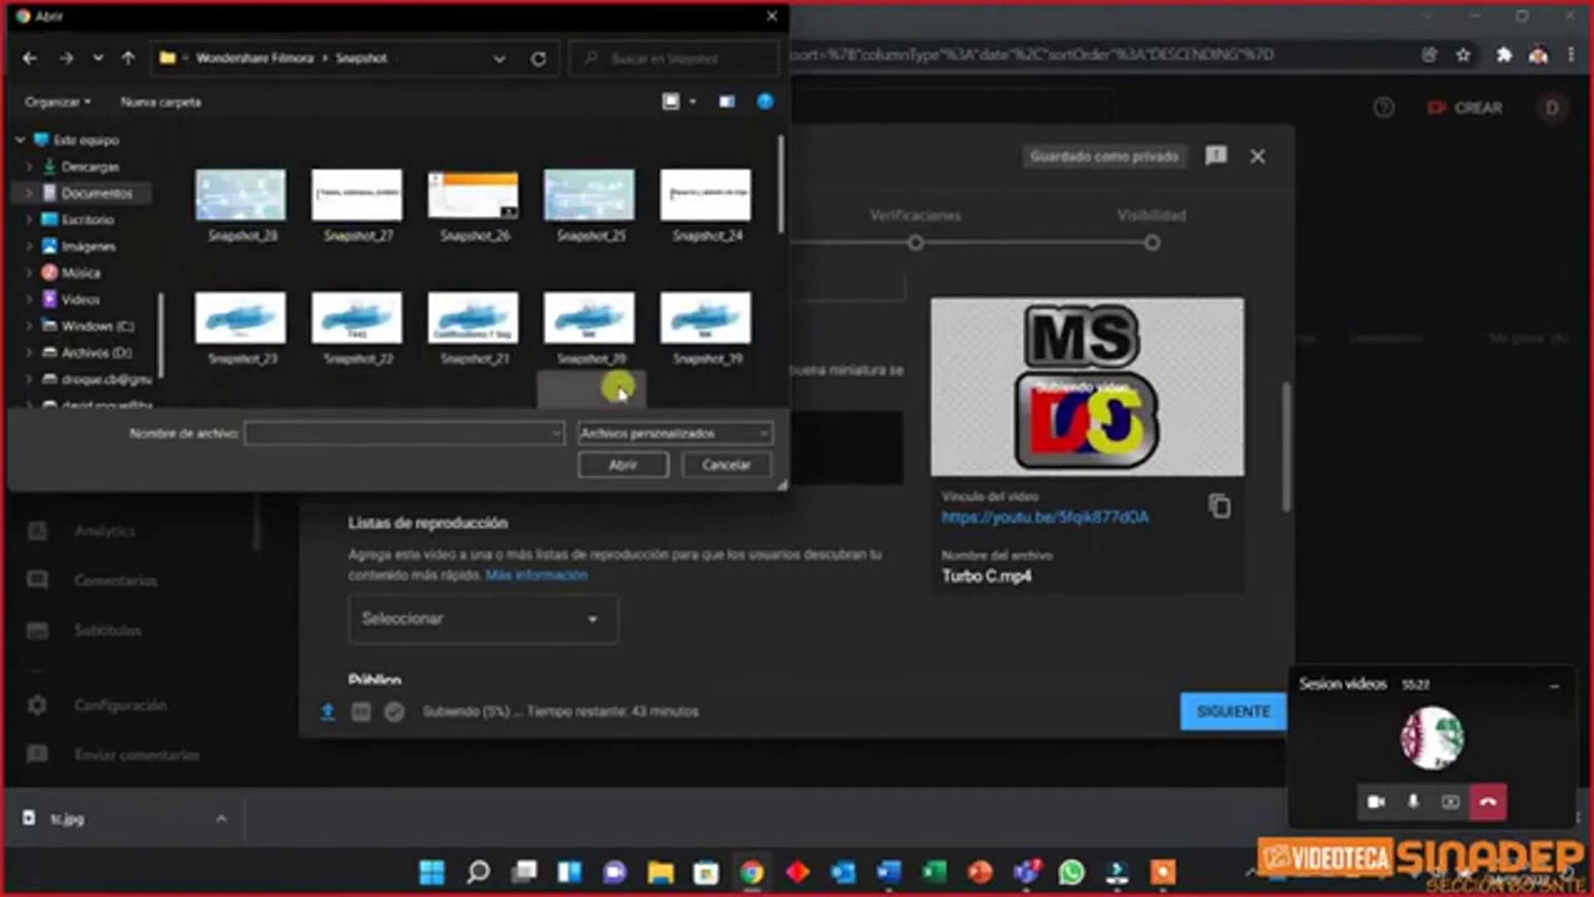
click(226, 223)
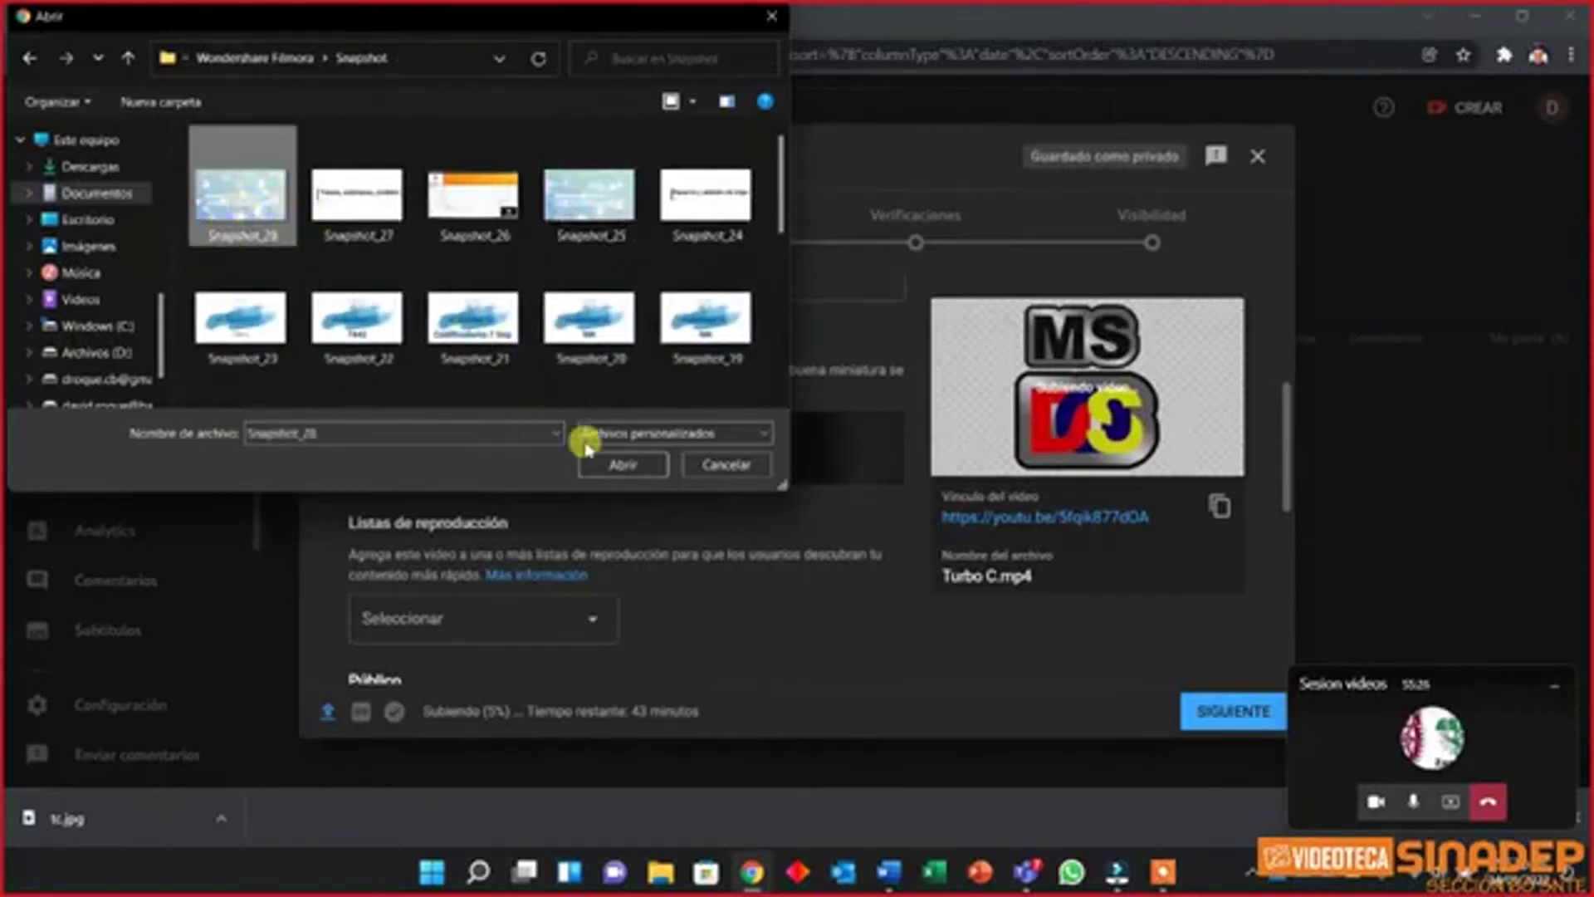
click(624, 461)
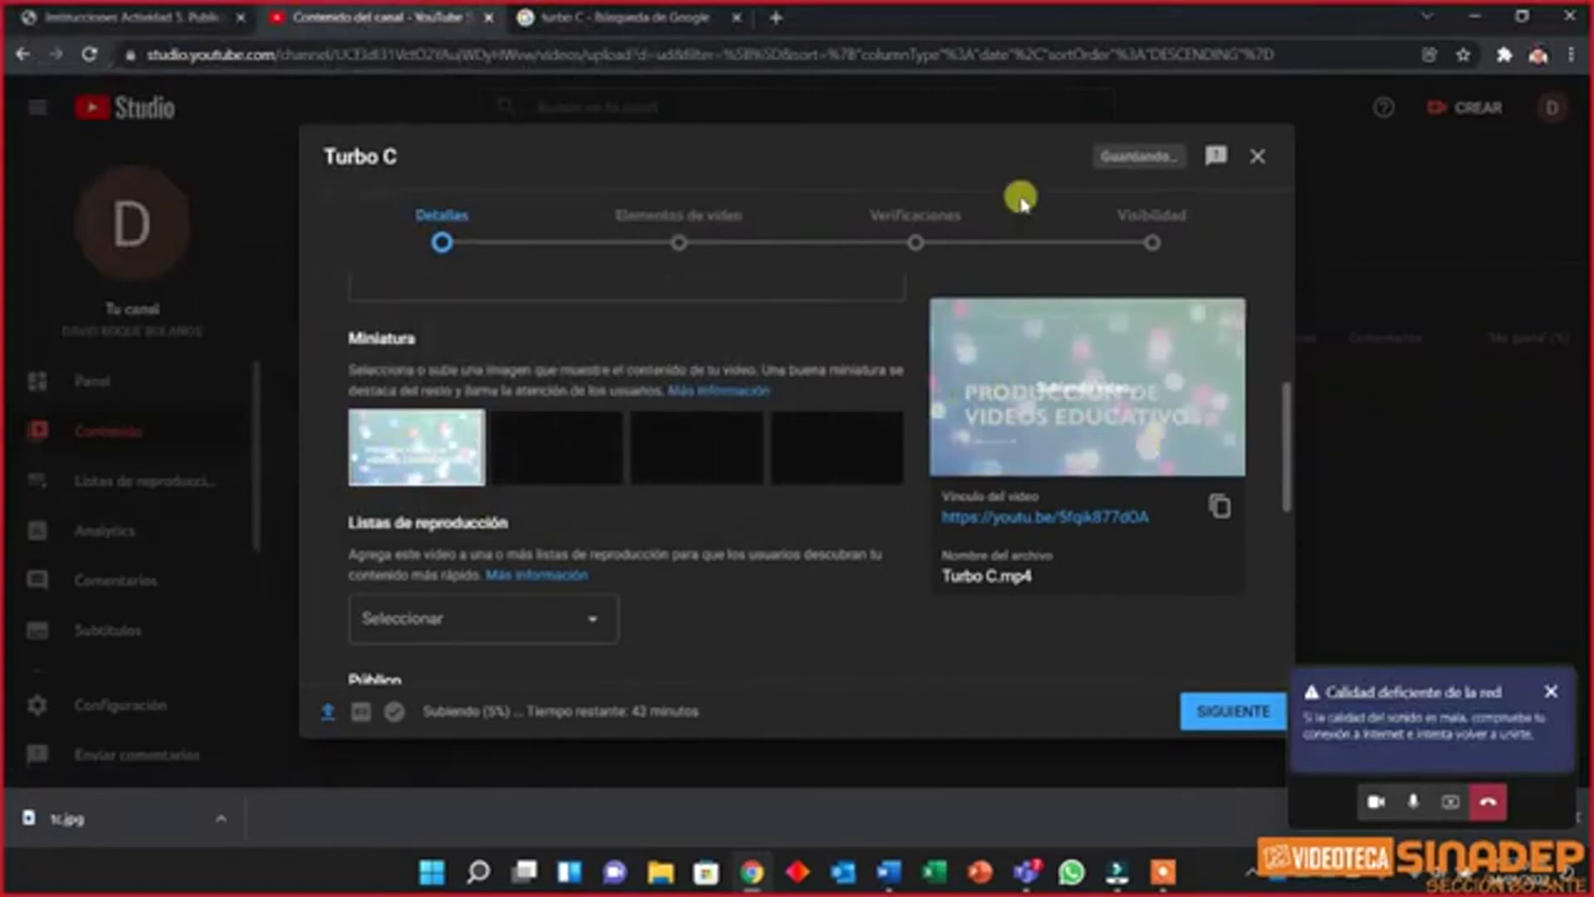
Add the Turbo C video to the PVE playlist
scroll(614, 519, down, 1)
scroll(595, 509, down, 1)
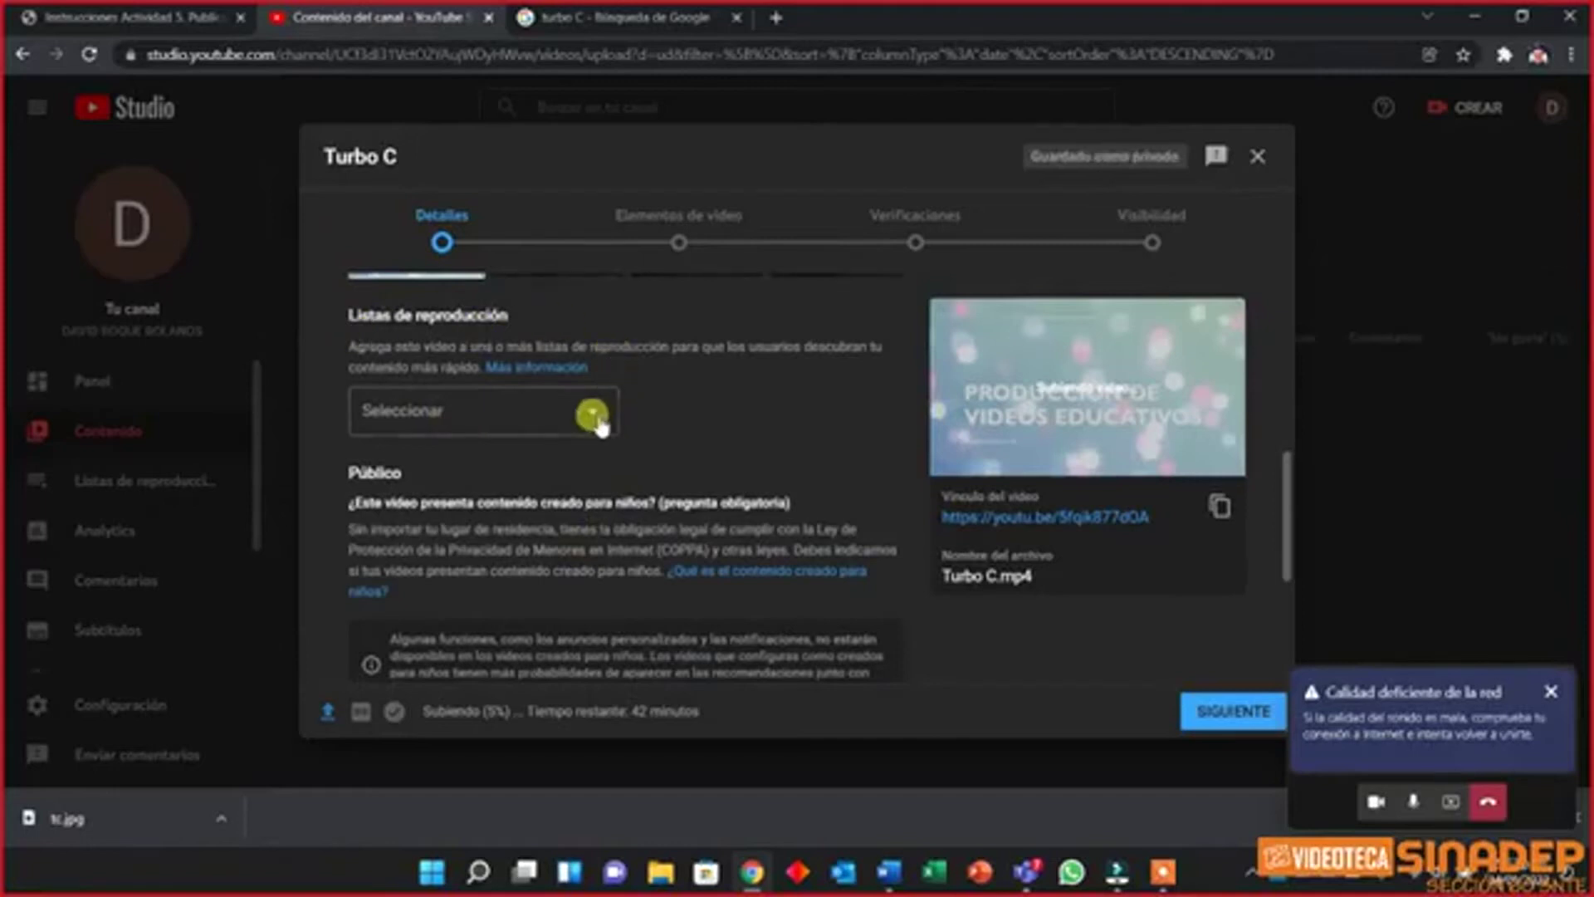
click(595, 417)
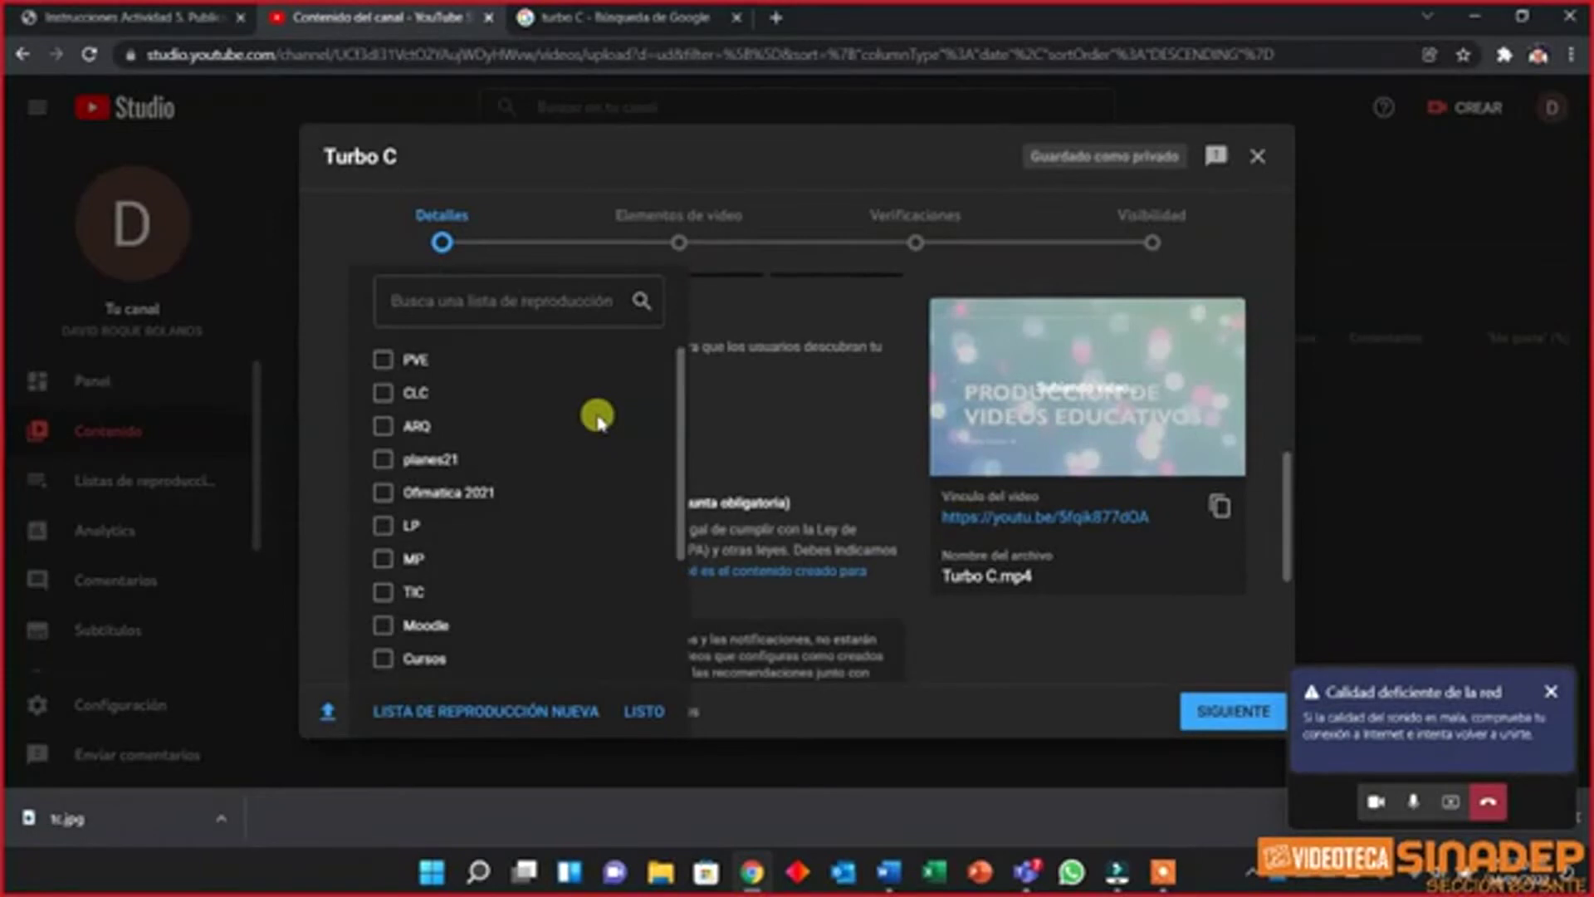
click(385, 362)
click(650, 713)
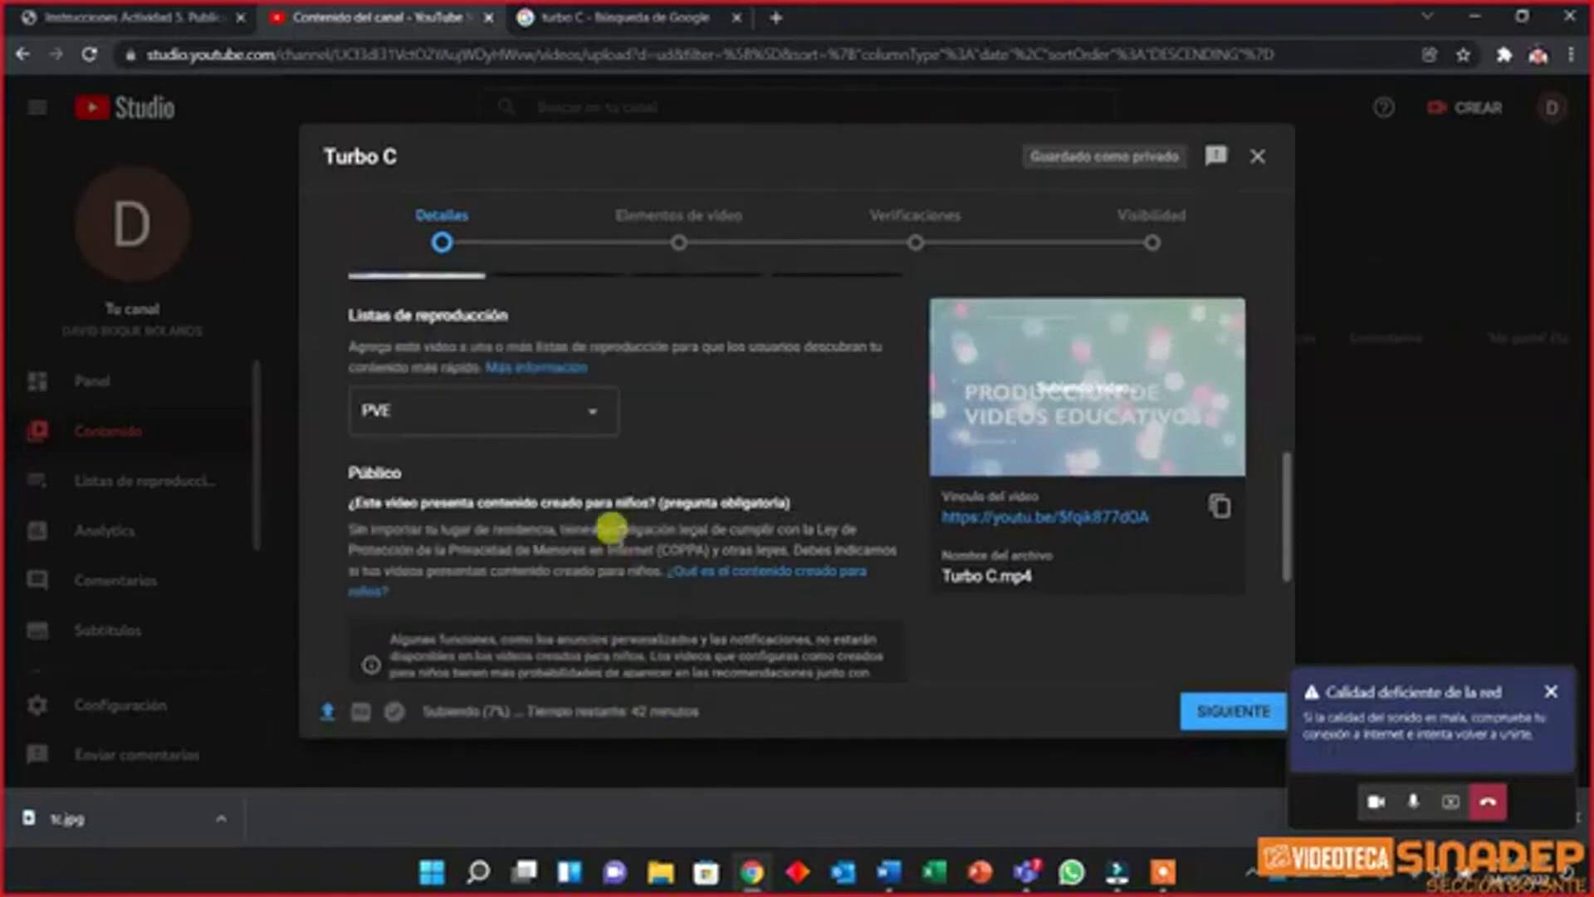
Expand the additional video details and review the audience, paid promotion, automatic chapters, tags, language, recording and licence options
scroll(610, 527, down, 3)
scroll(612, 528, down, 1)
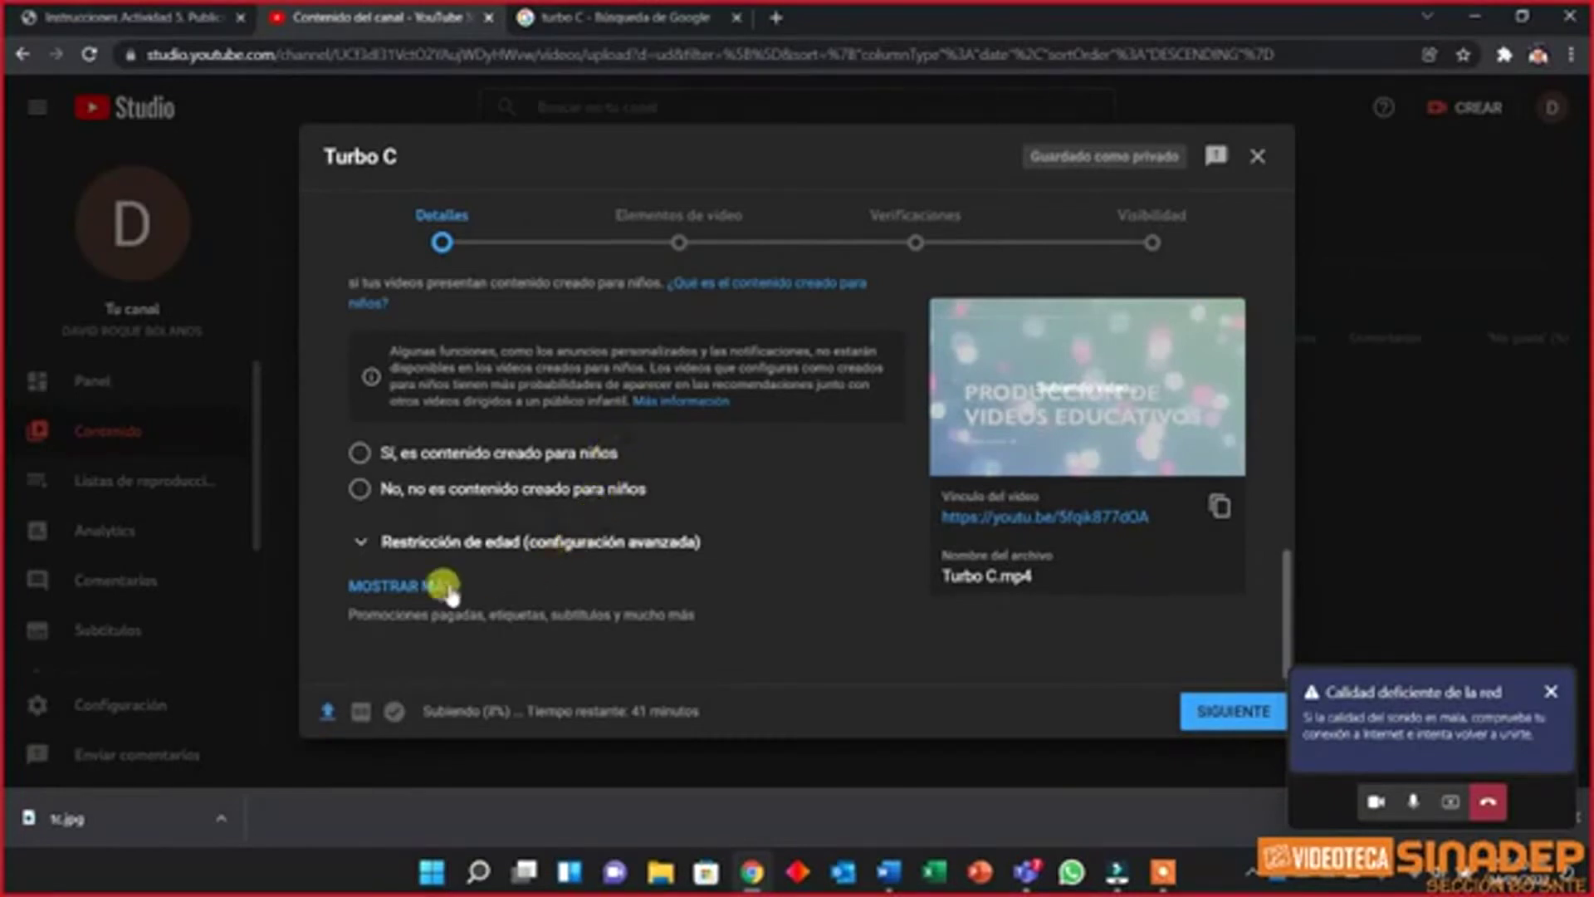
click(419, 587)
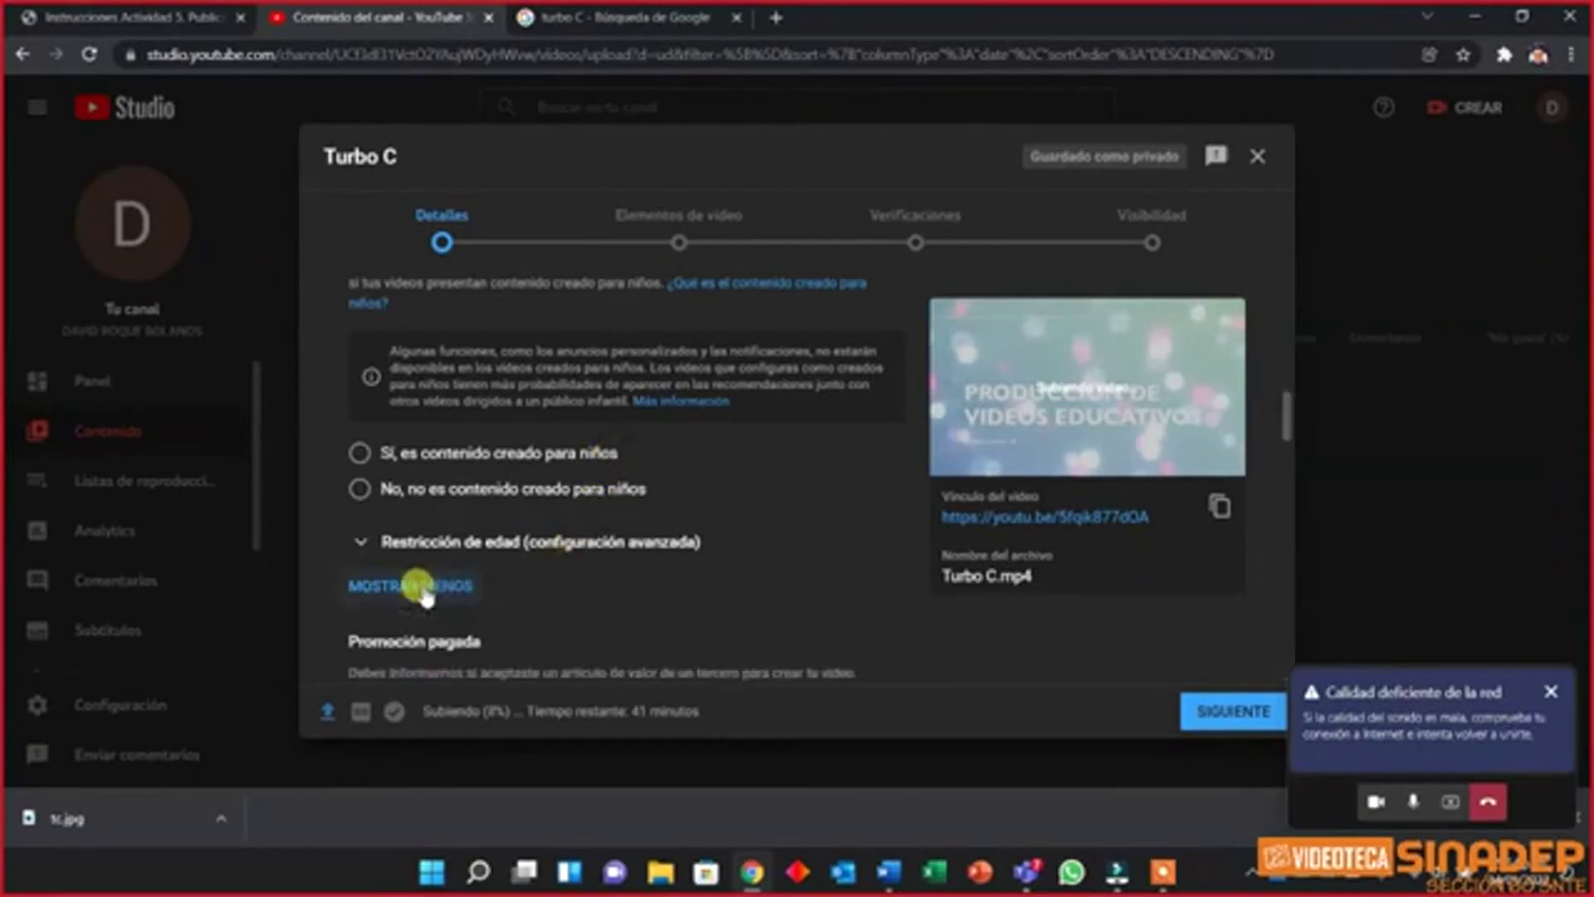
scroll(605, 619, down, 4)
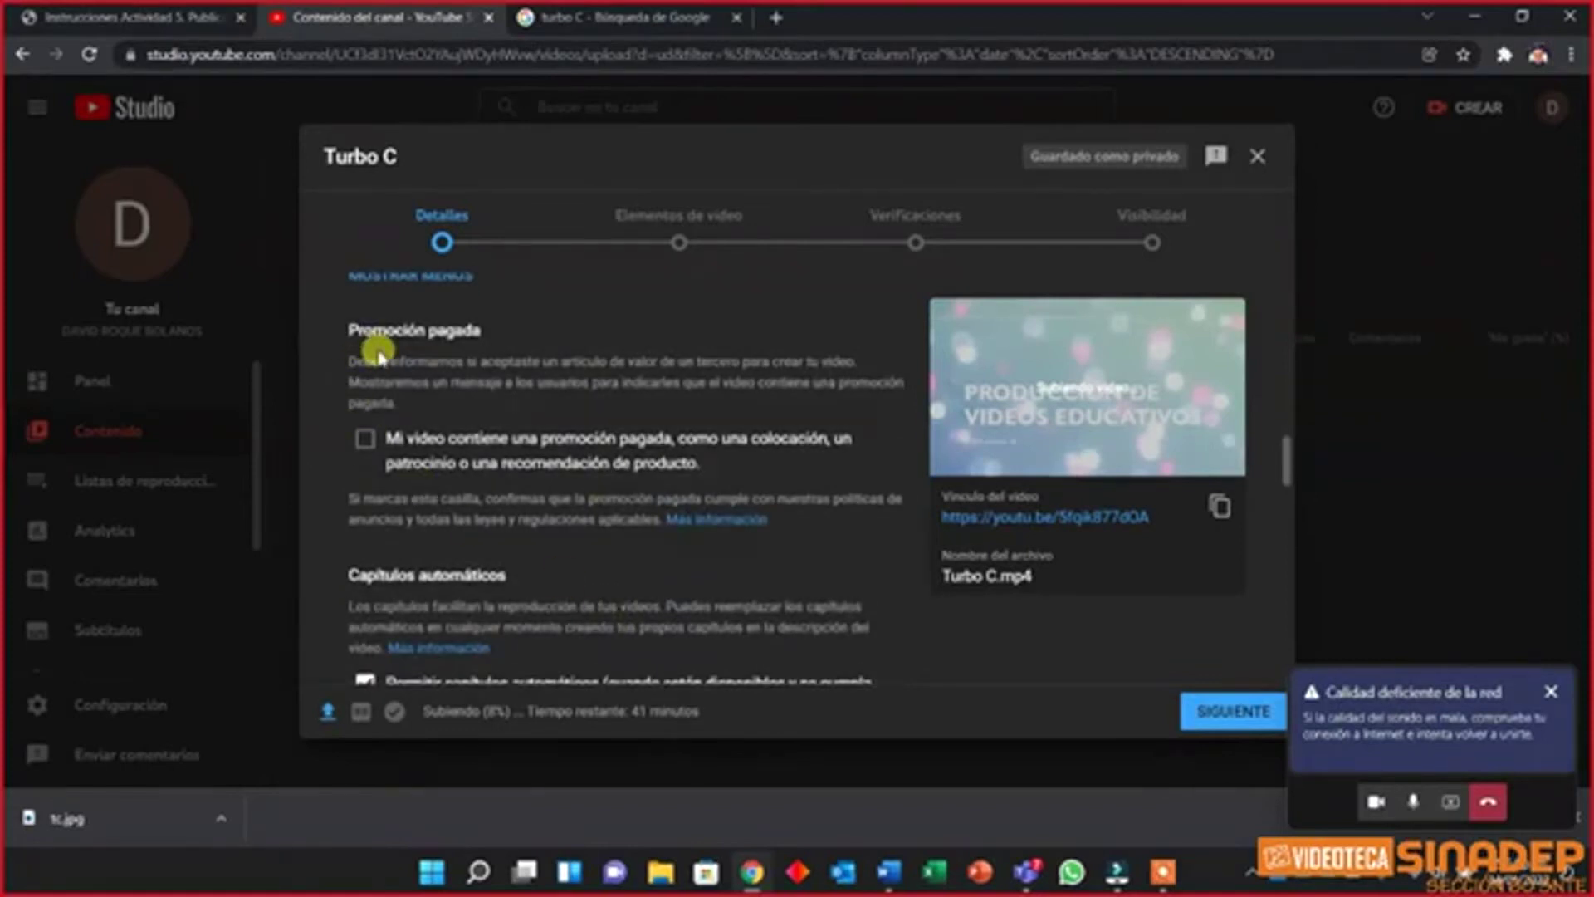
scroll(445, 519, down, 4)
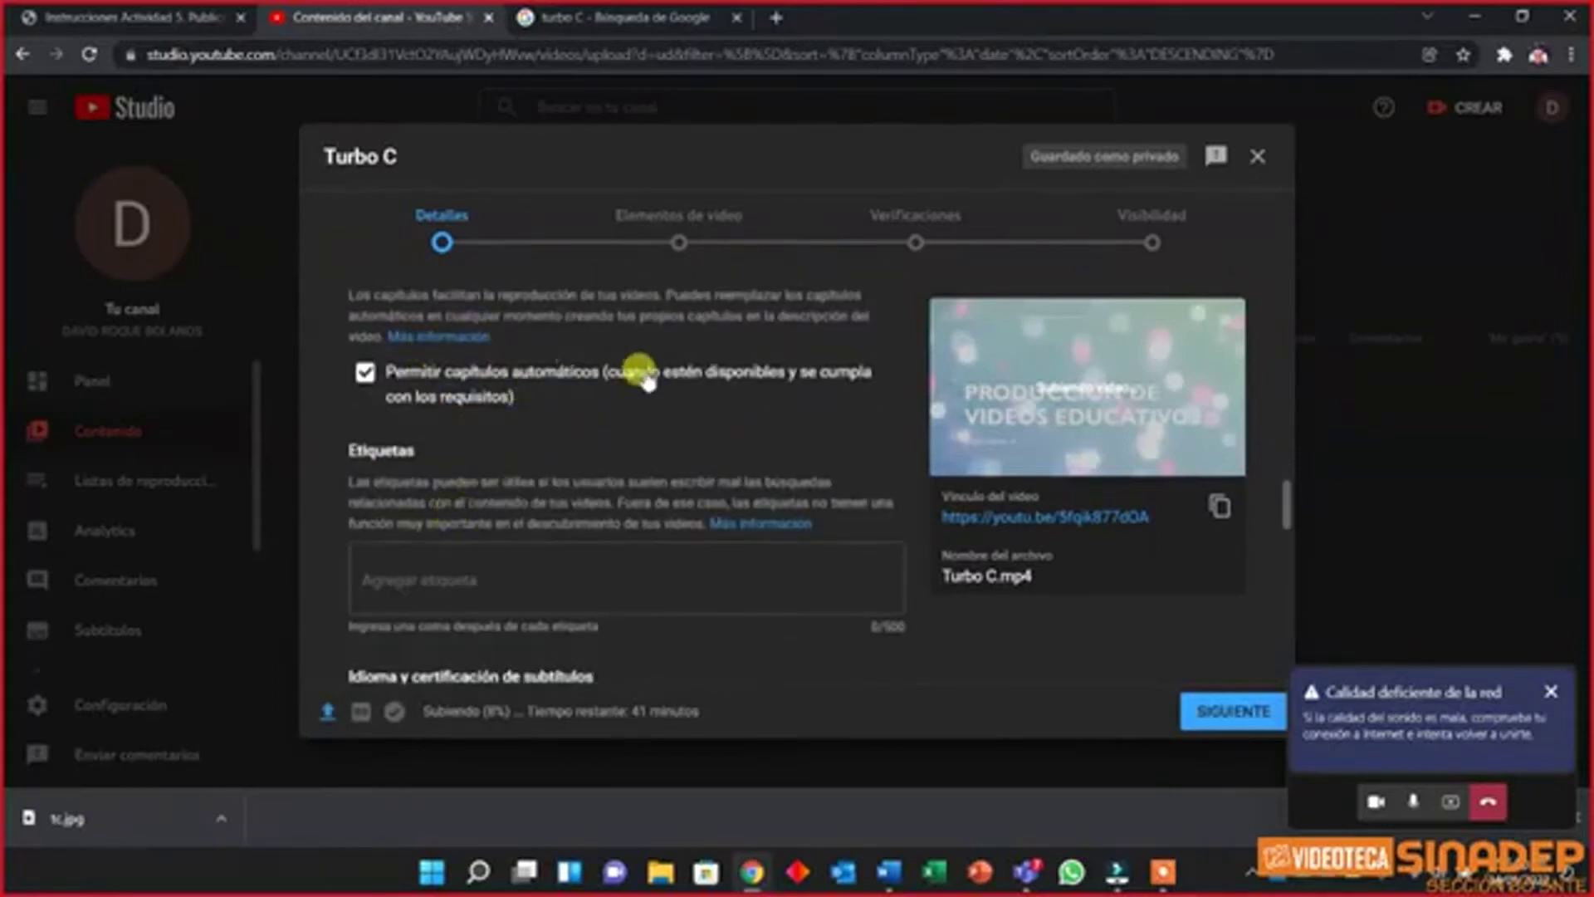
scroll(646, 380, down, 1)
scroll(644, 375, down, 1)
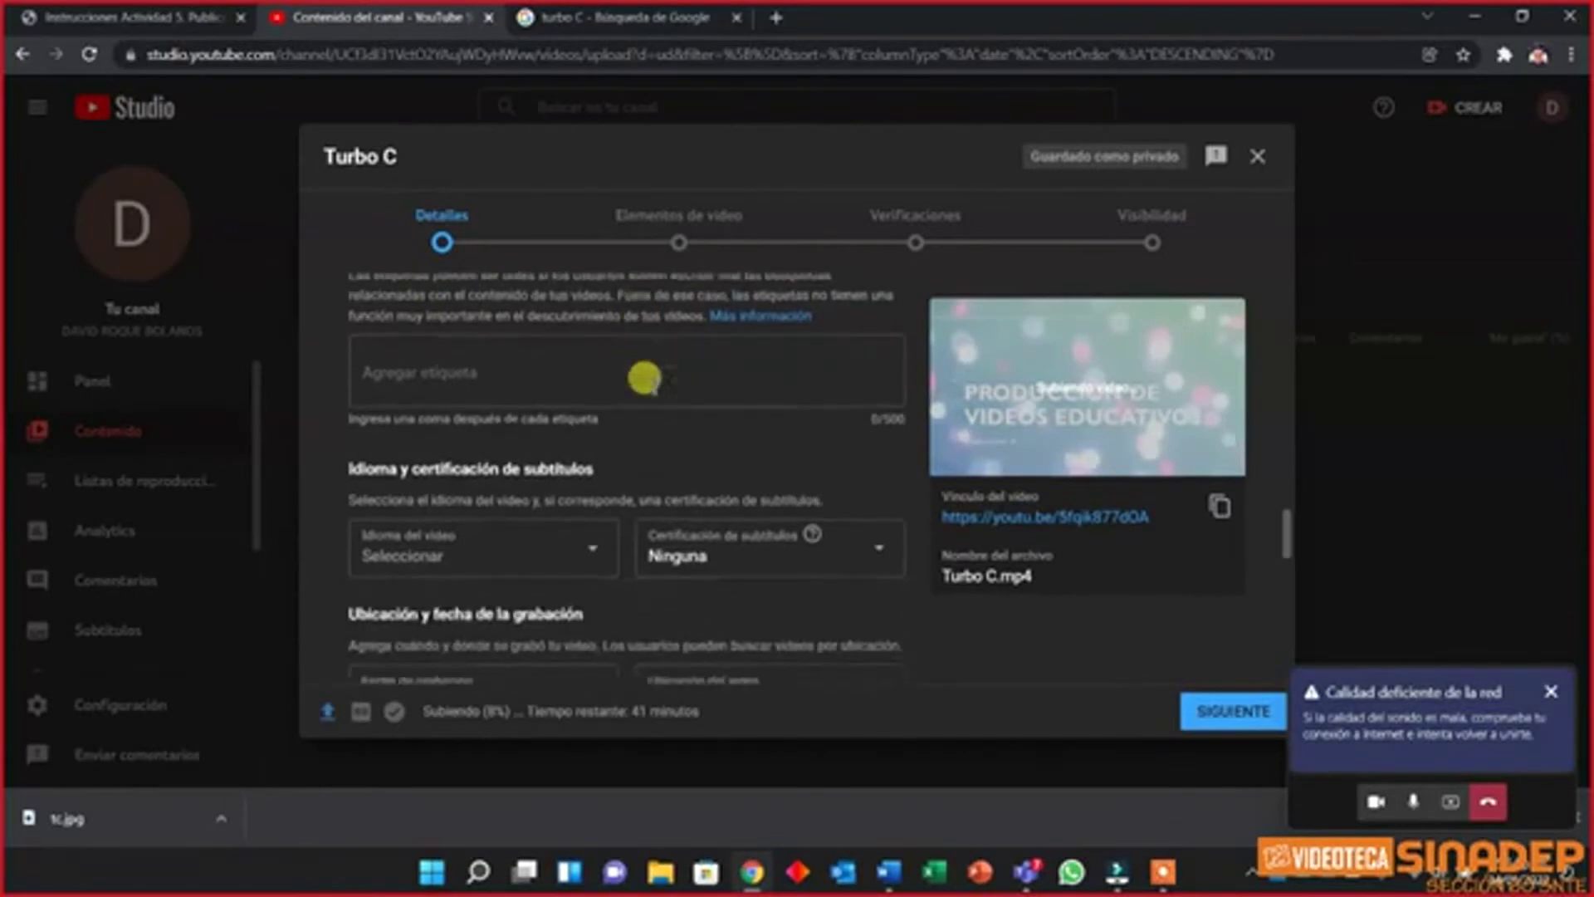
scroll(531, 419, down, 2)
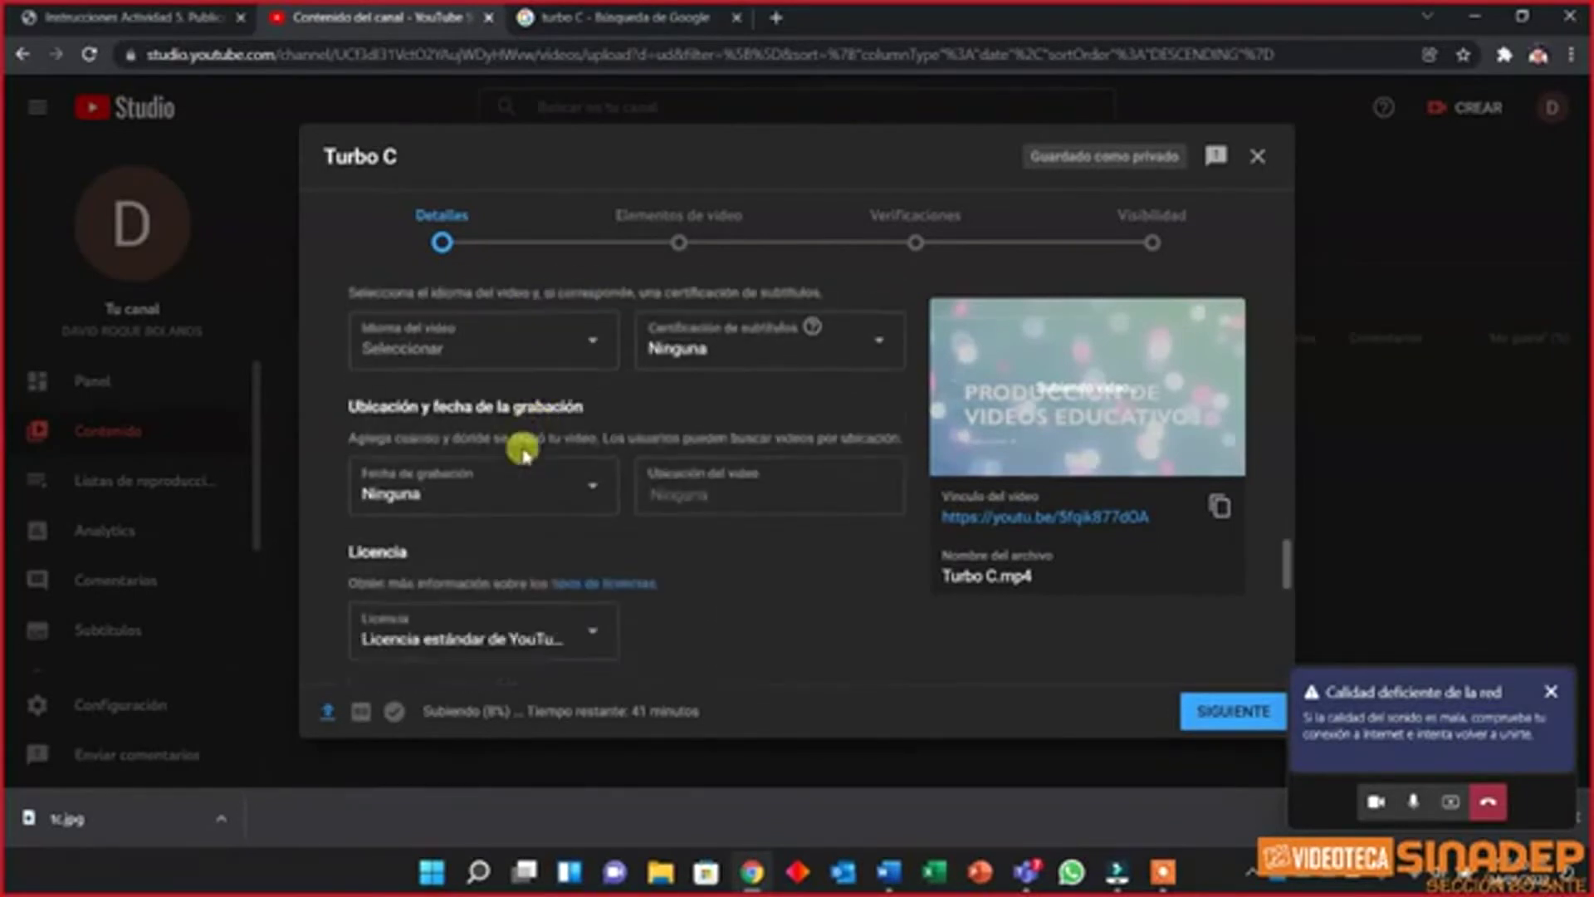
scroll(506, 457, up, 1)
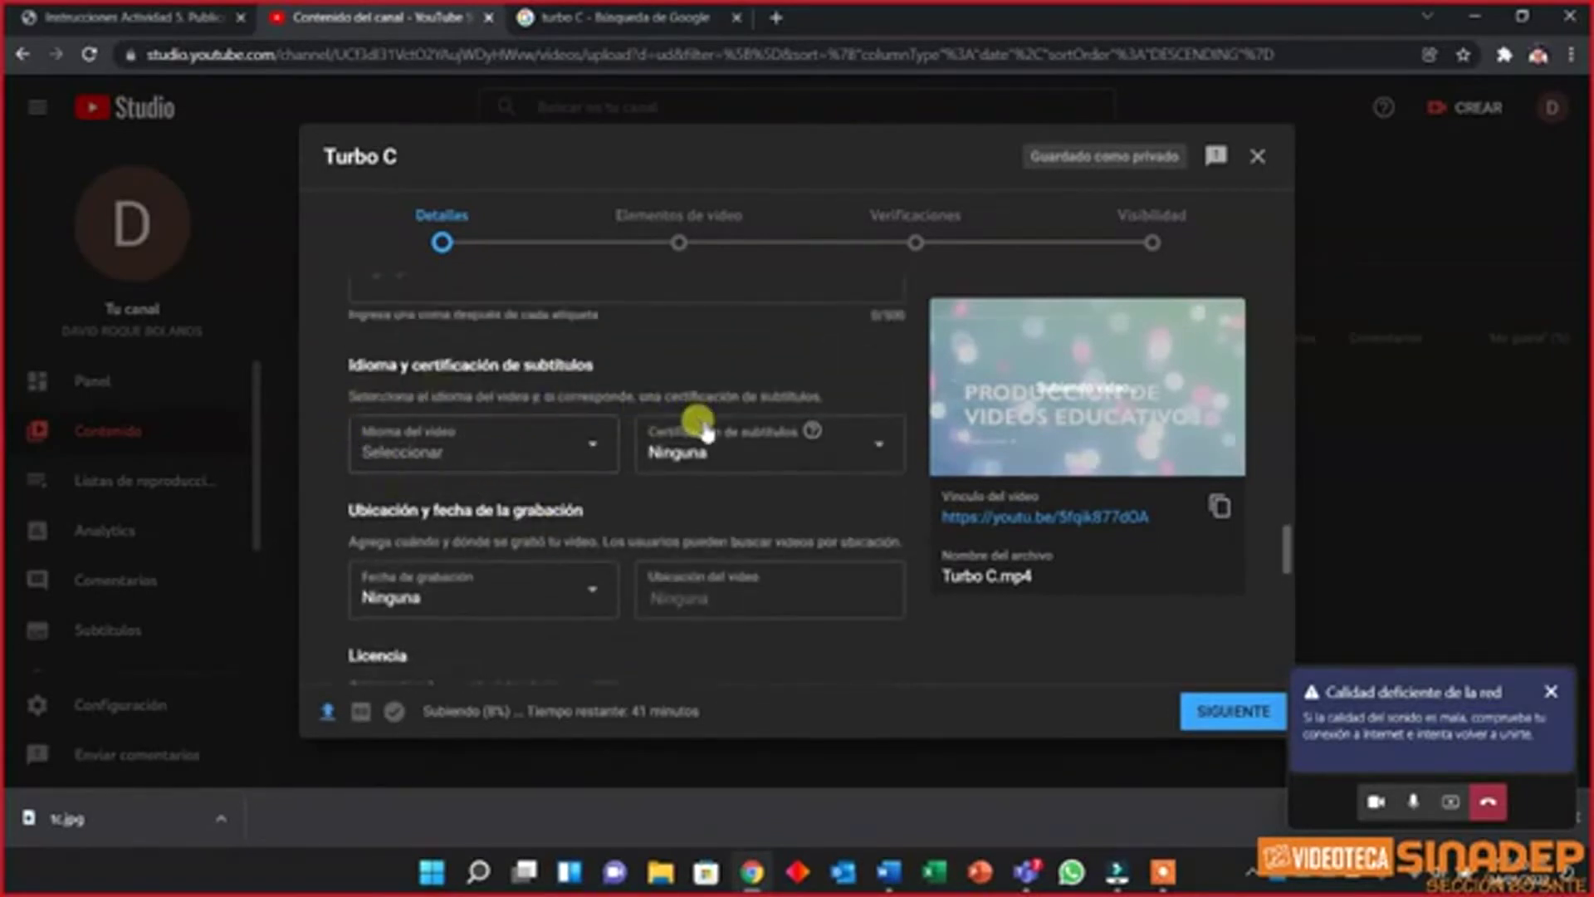
click(591, 449)
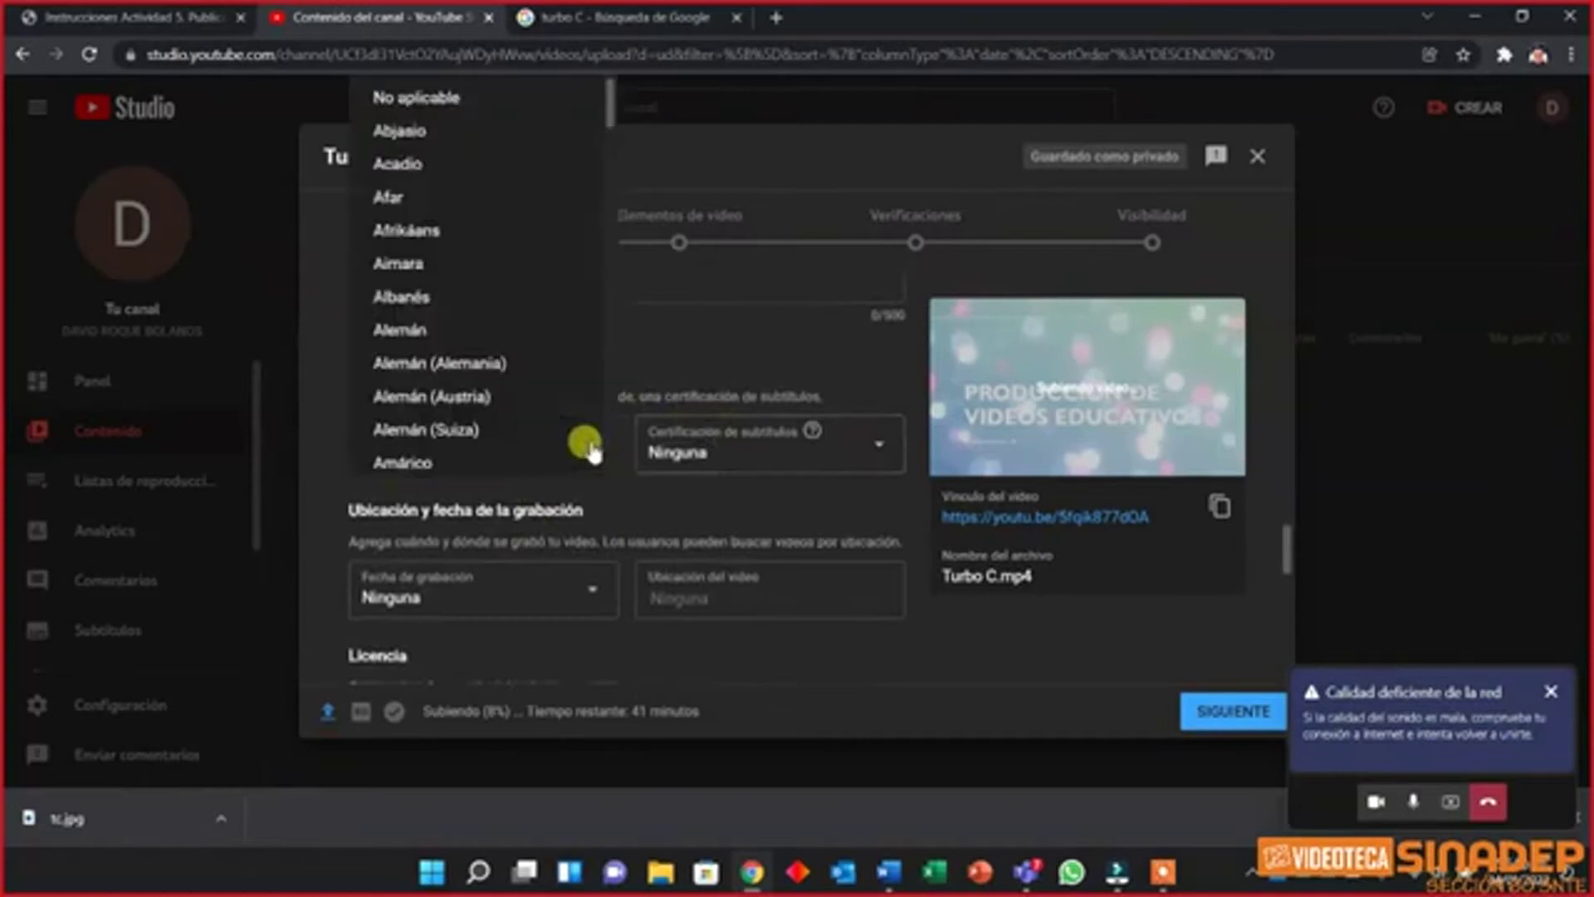
click(658, 366)
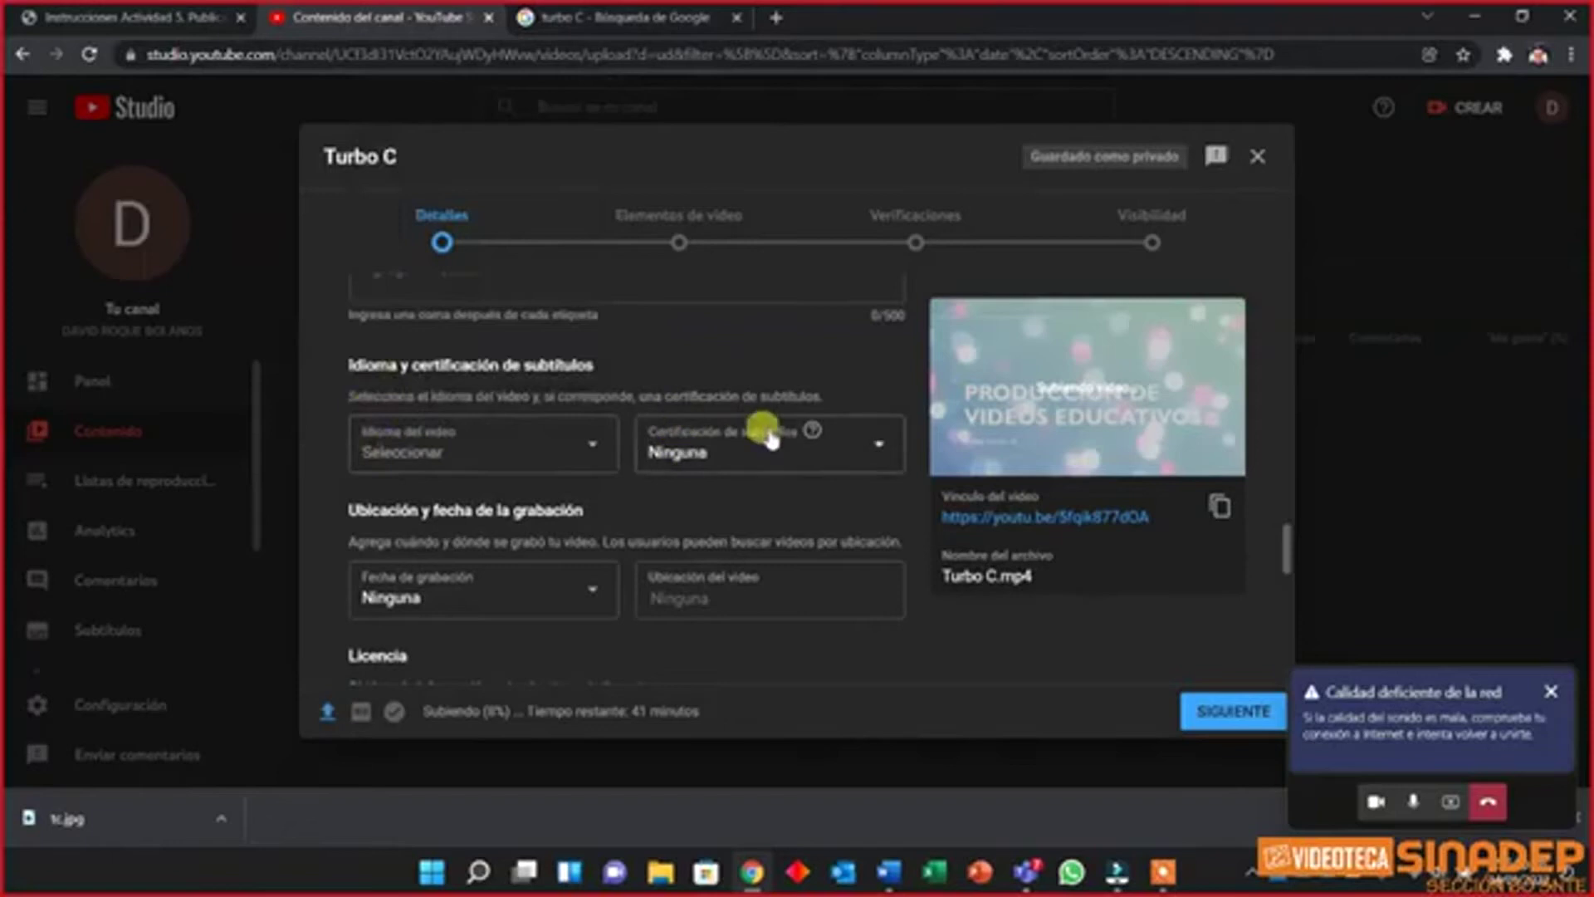
Check the recording, licence and Shorts reuse options without changing them, and set the video's category to Educación
scroll(664, 492, down, 1)
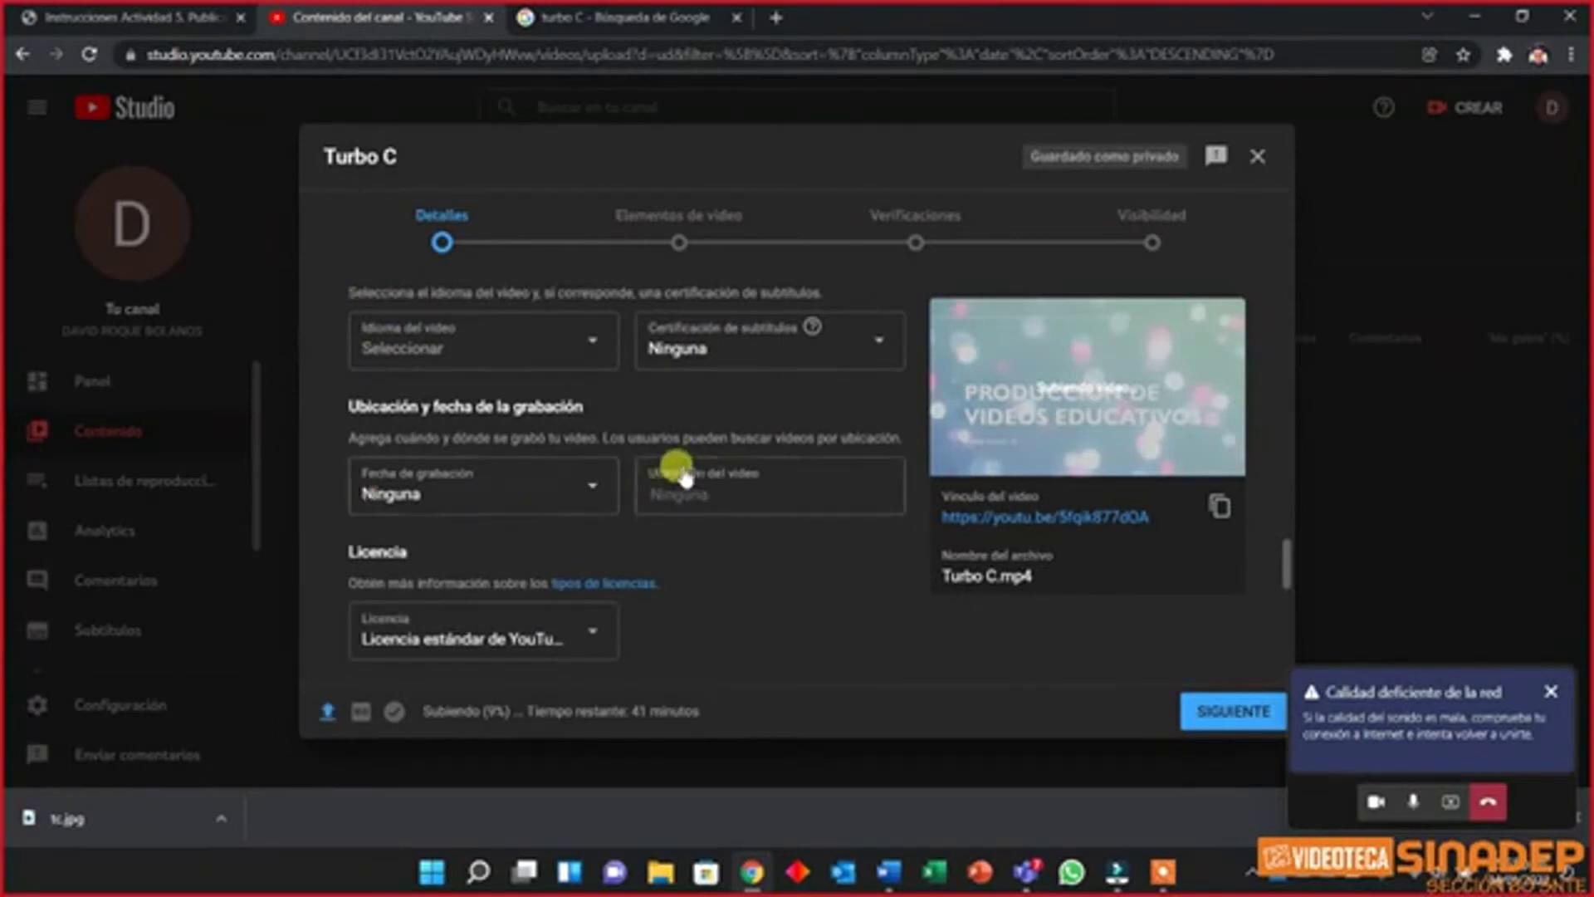
scroll(682, 475, down, 2)
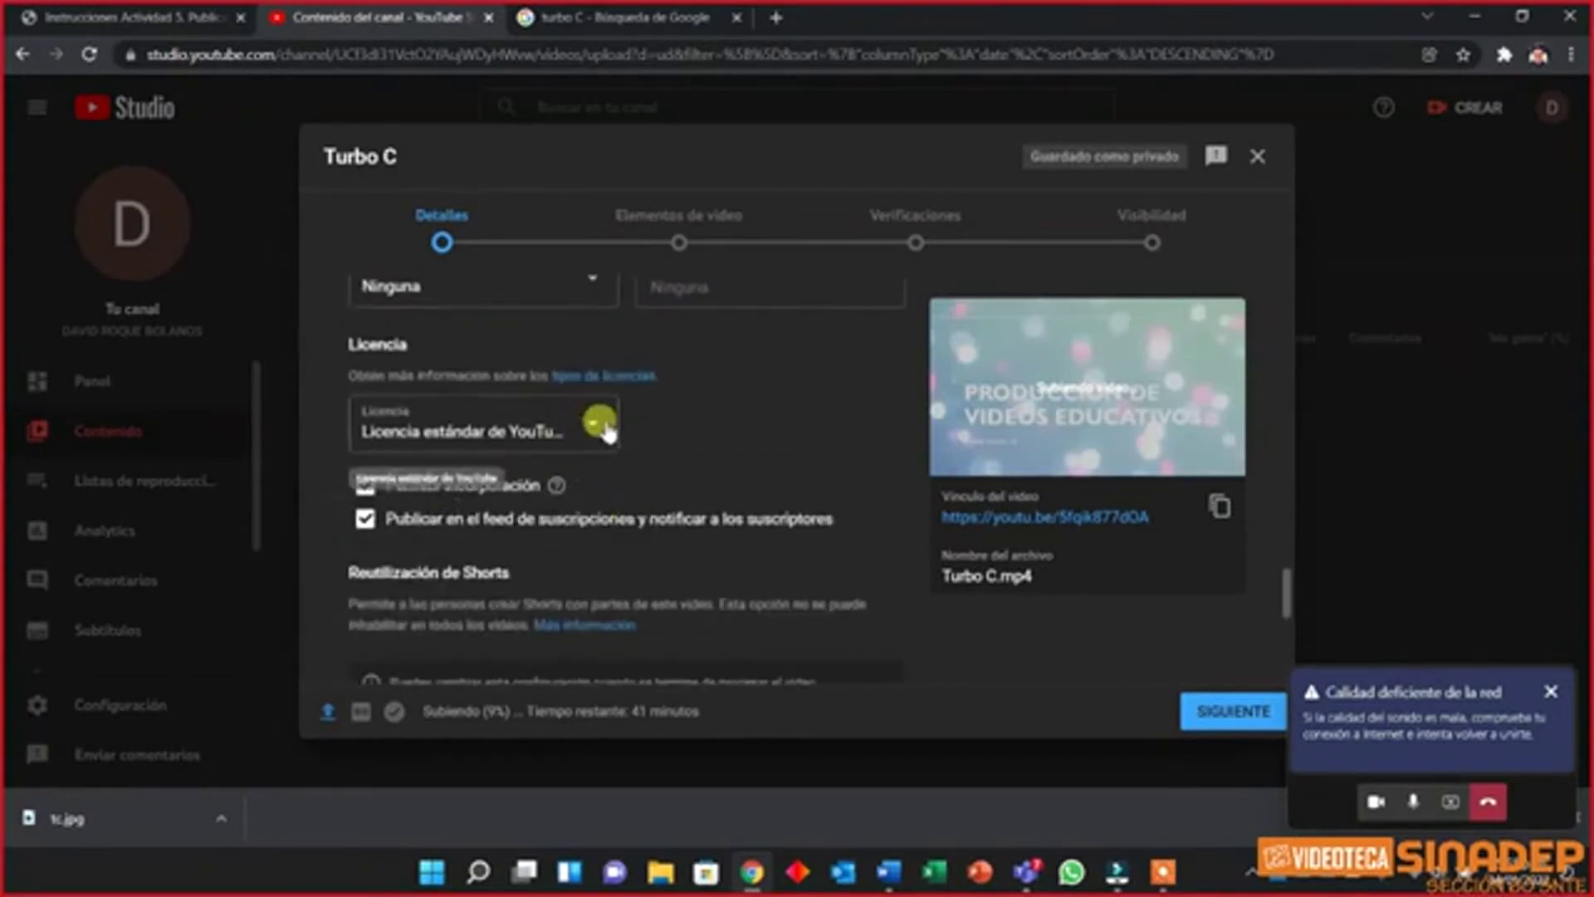
click(602, 425)
click(720, 421)
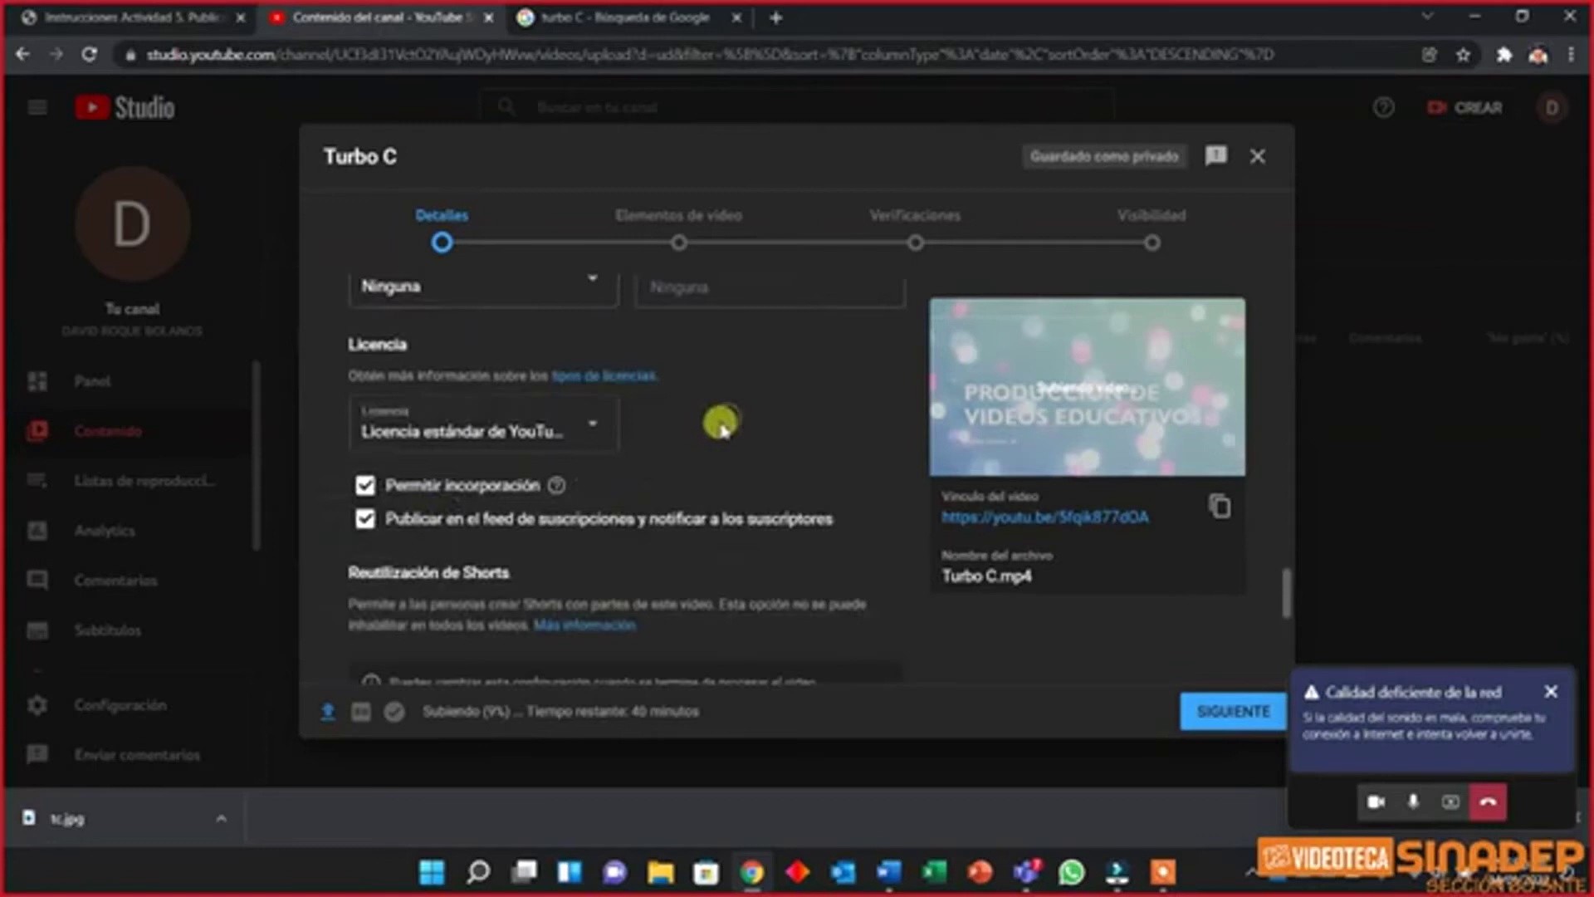
scroll(719, 430, down, 1)
scroll(714, 431, down, 2)
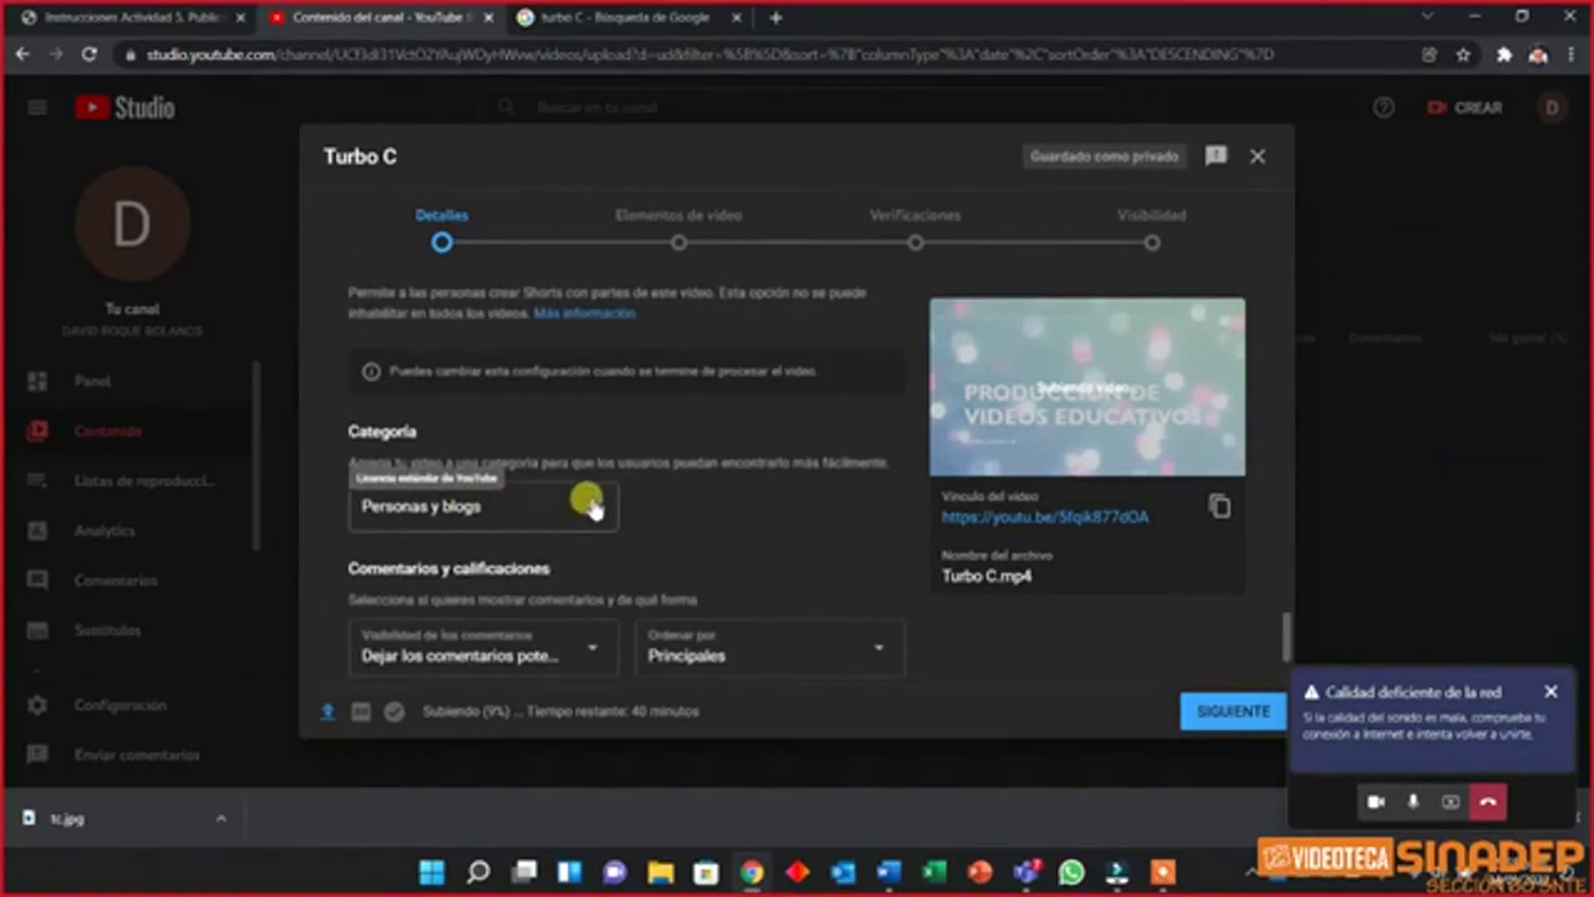
scroll(631, 481, down, 1)
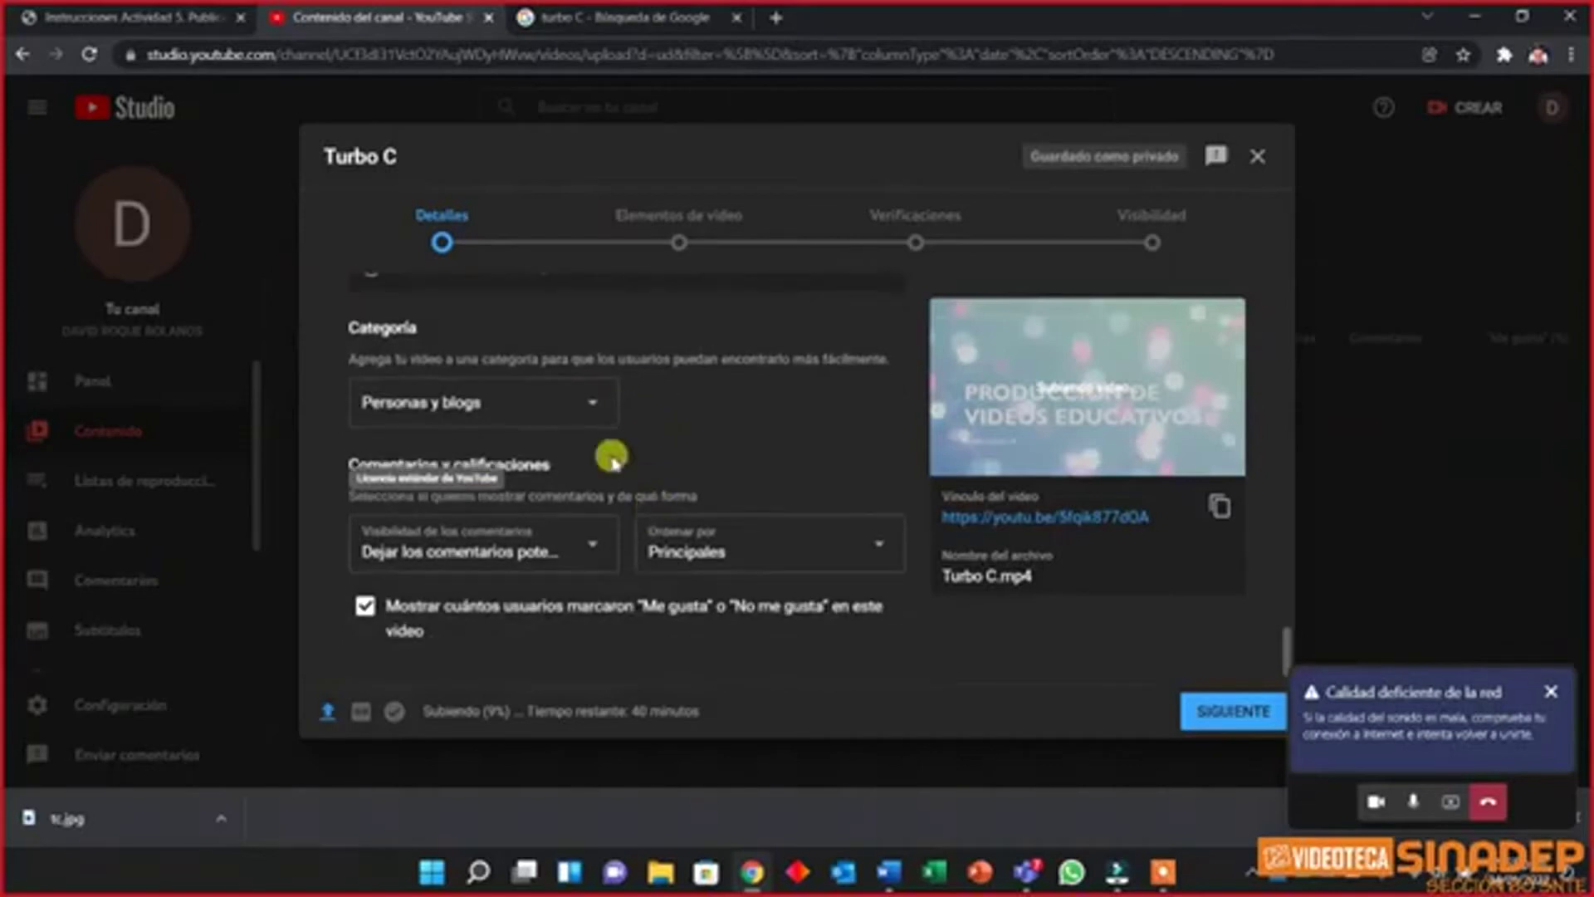
click(606, 415)
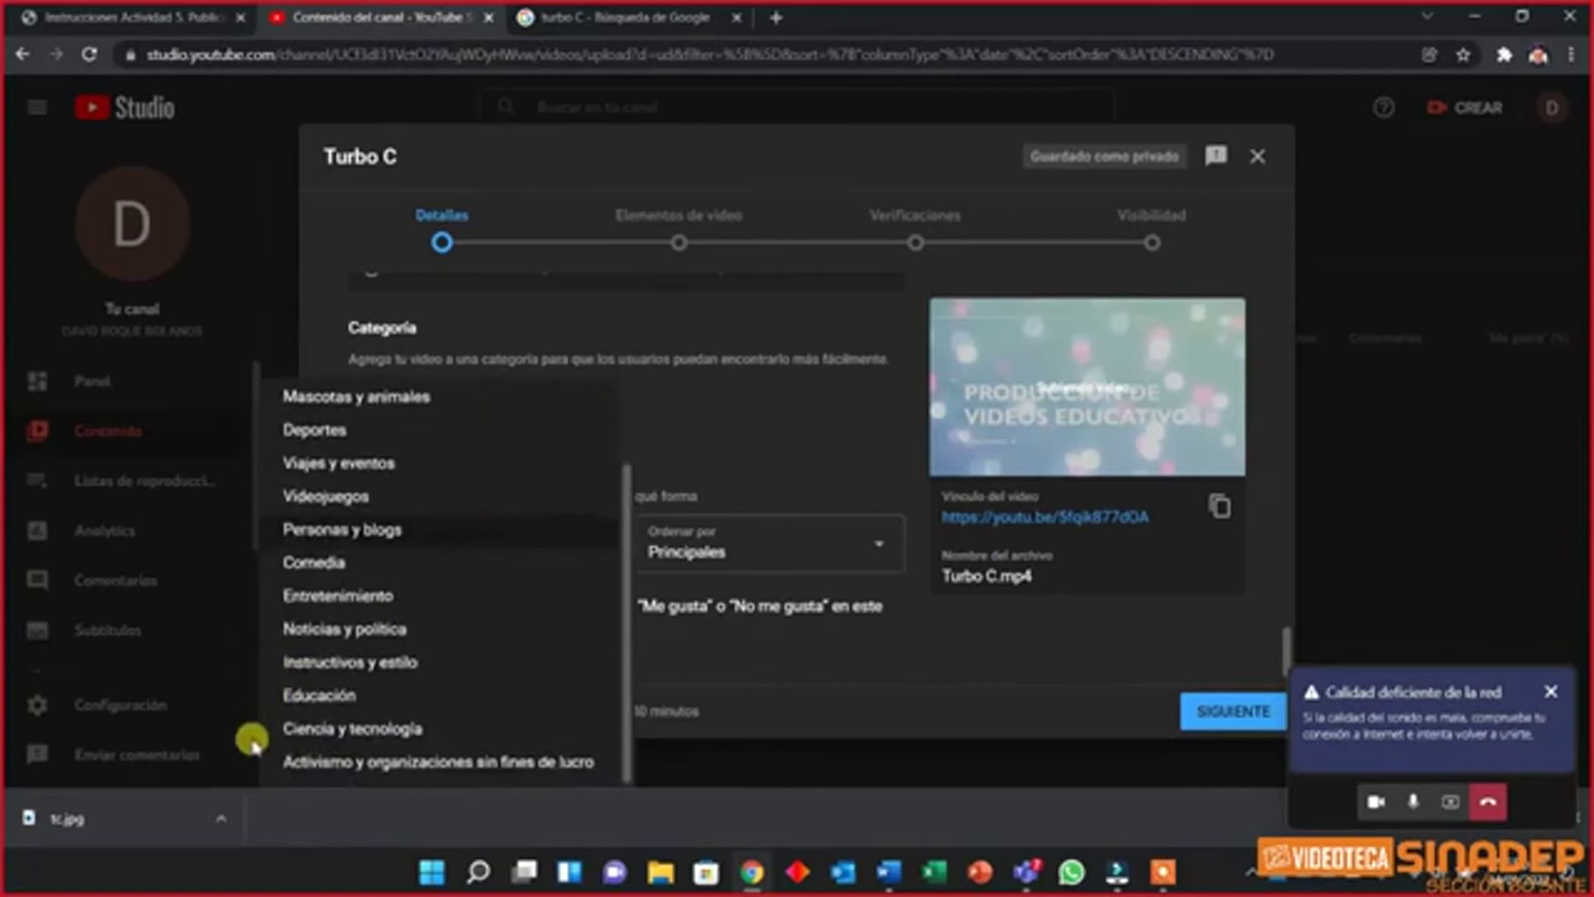
click(301, 696)
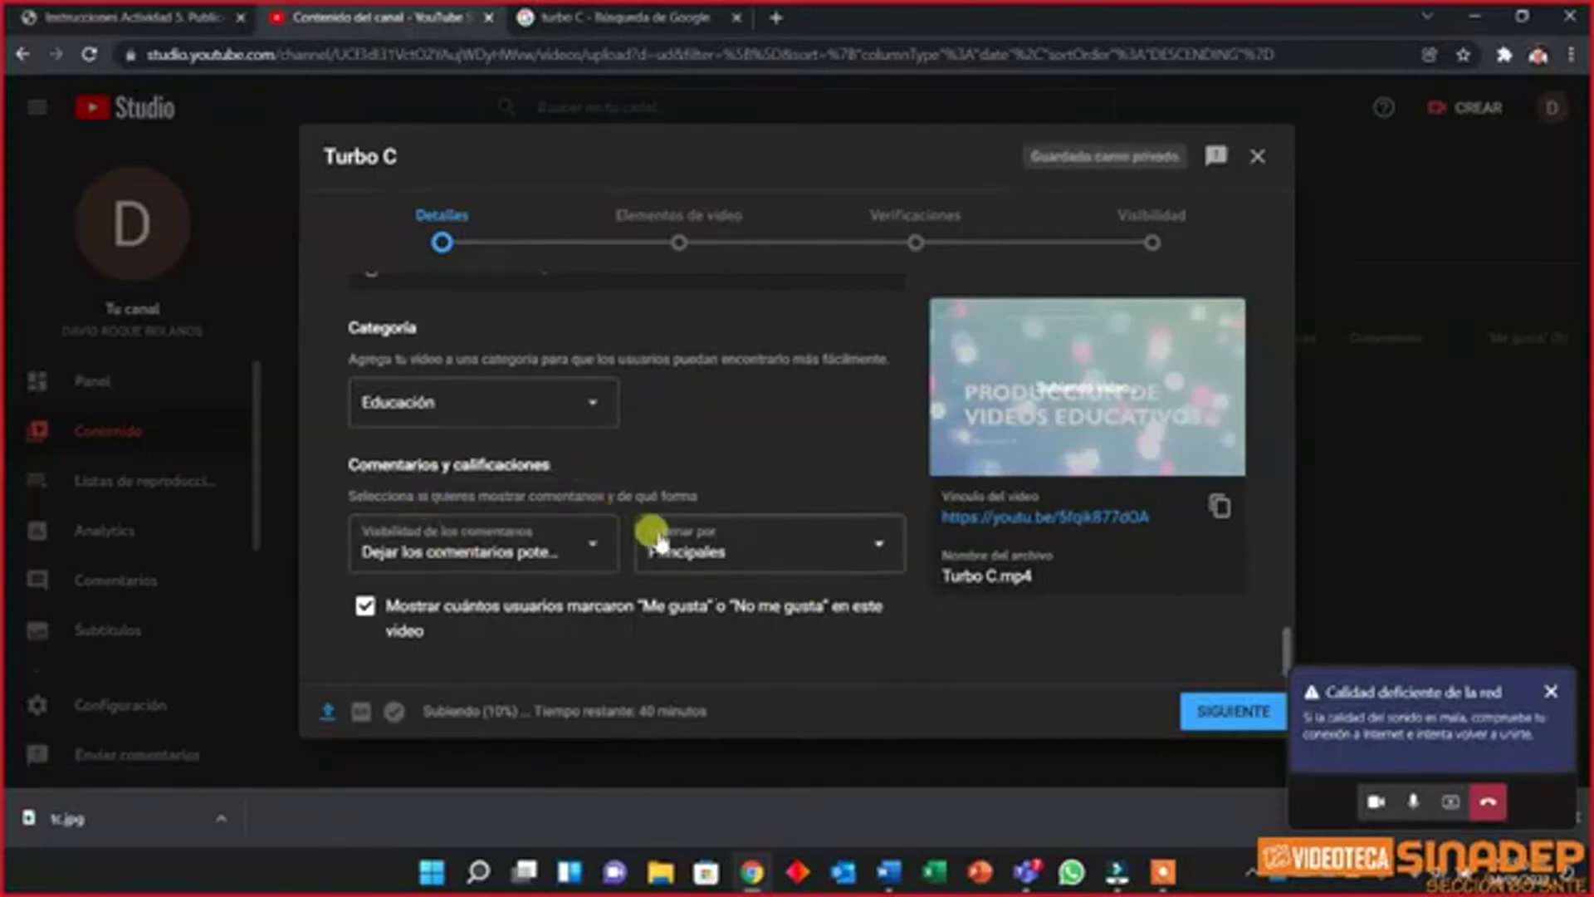
Look back over the video details from the title to the audience section and copy the video's link
scroll(656, 540, up, 20)
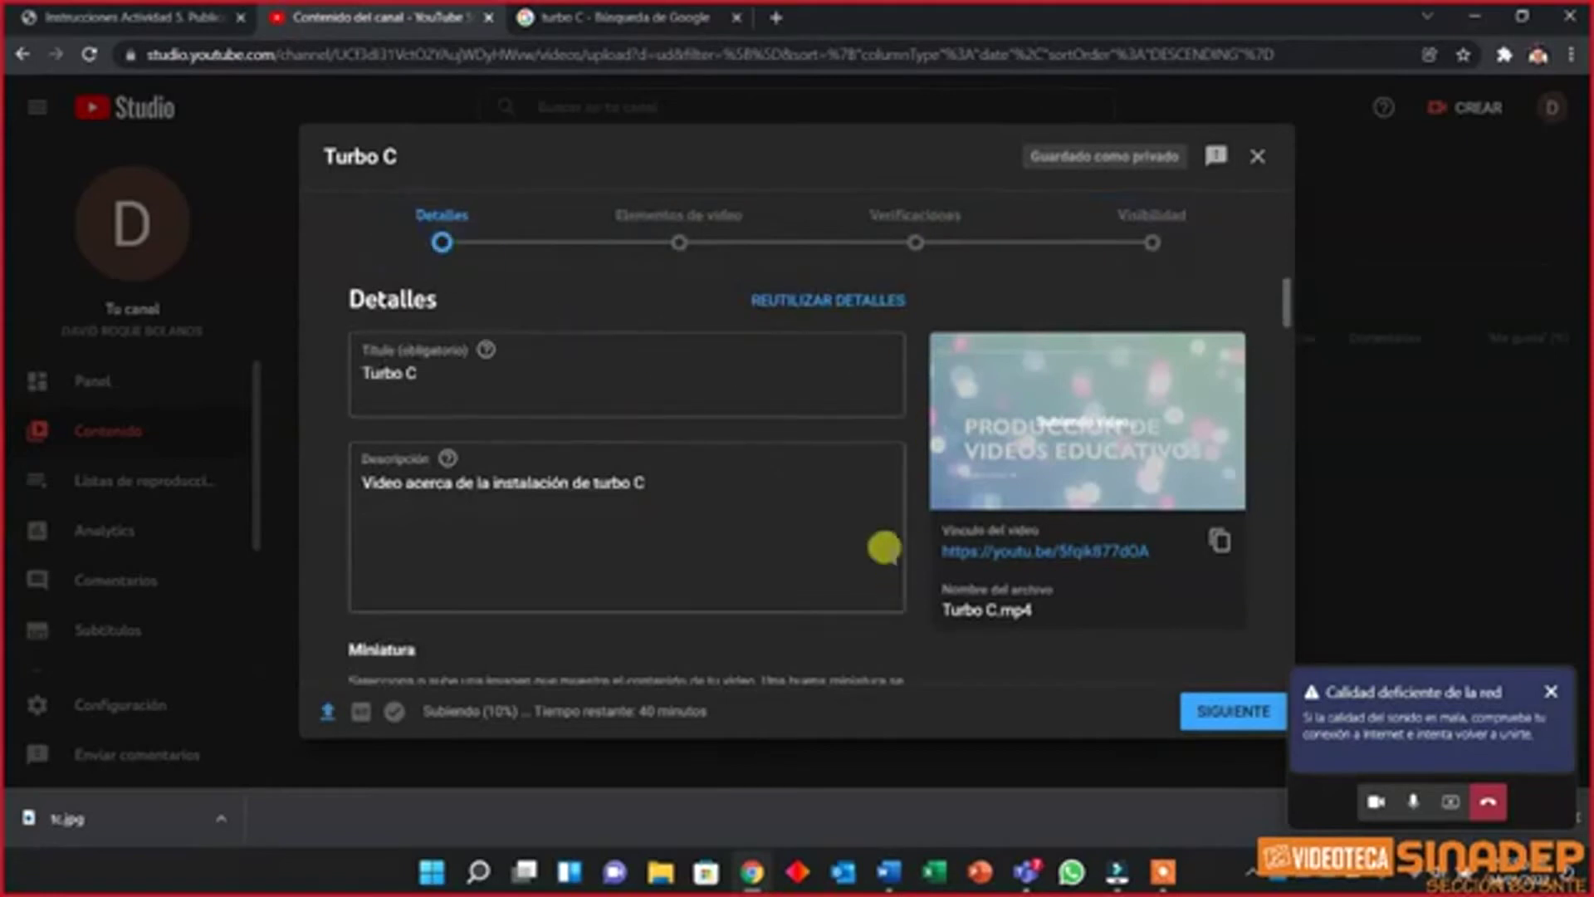
scroll(914, 523, down, 1)
scroll(918, 519, down, 8)
click(1229, 712)
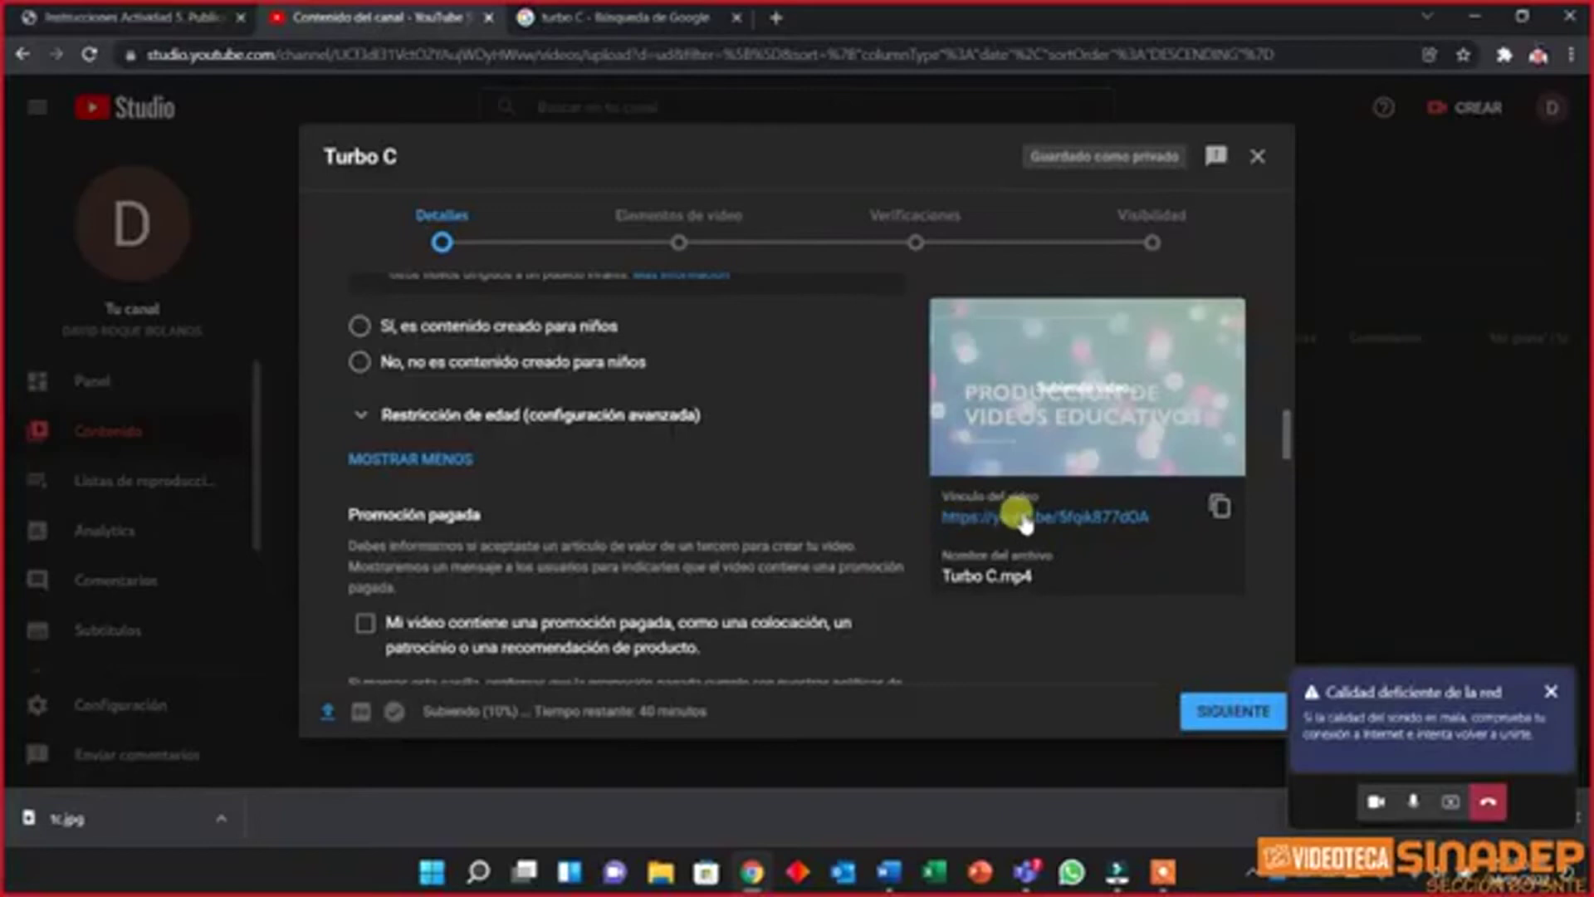
click(1217, 510)
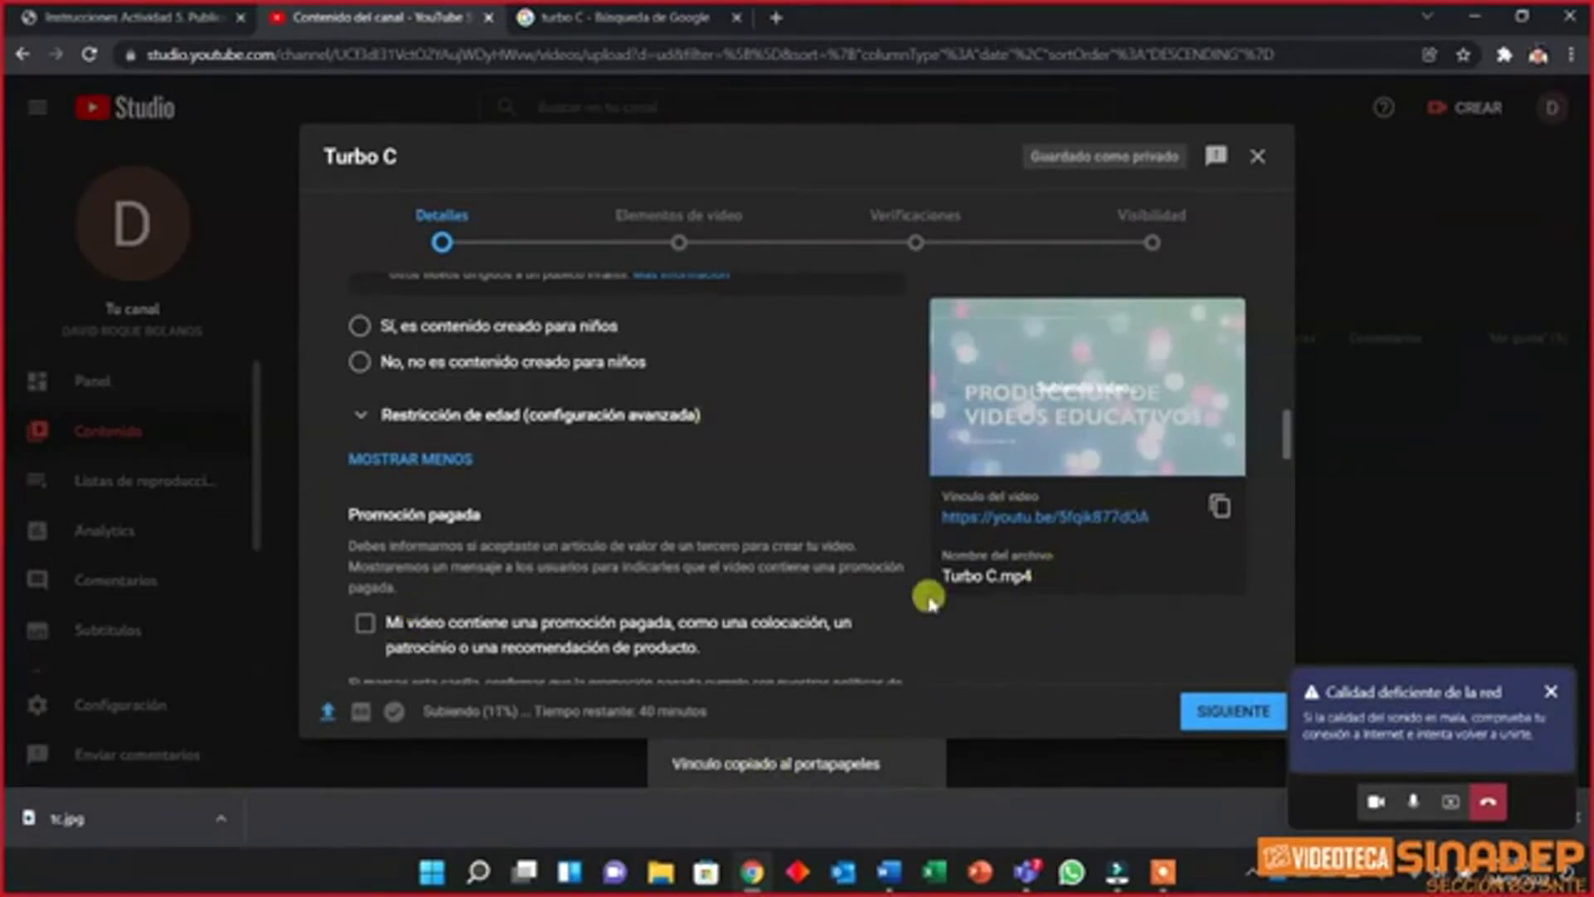
Mark the Turbo C video as not made for kids and continue to the video elements stage
click(1234, 712)
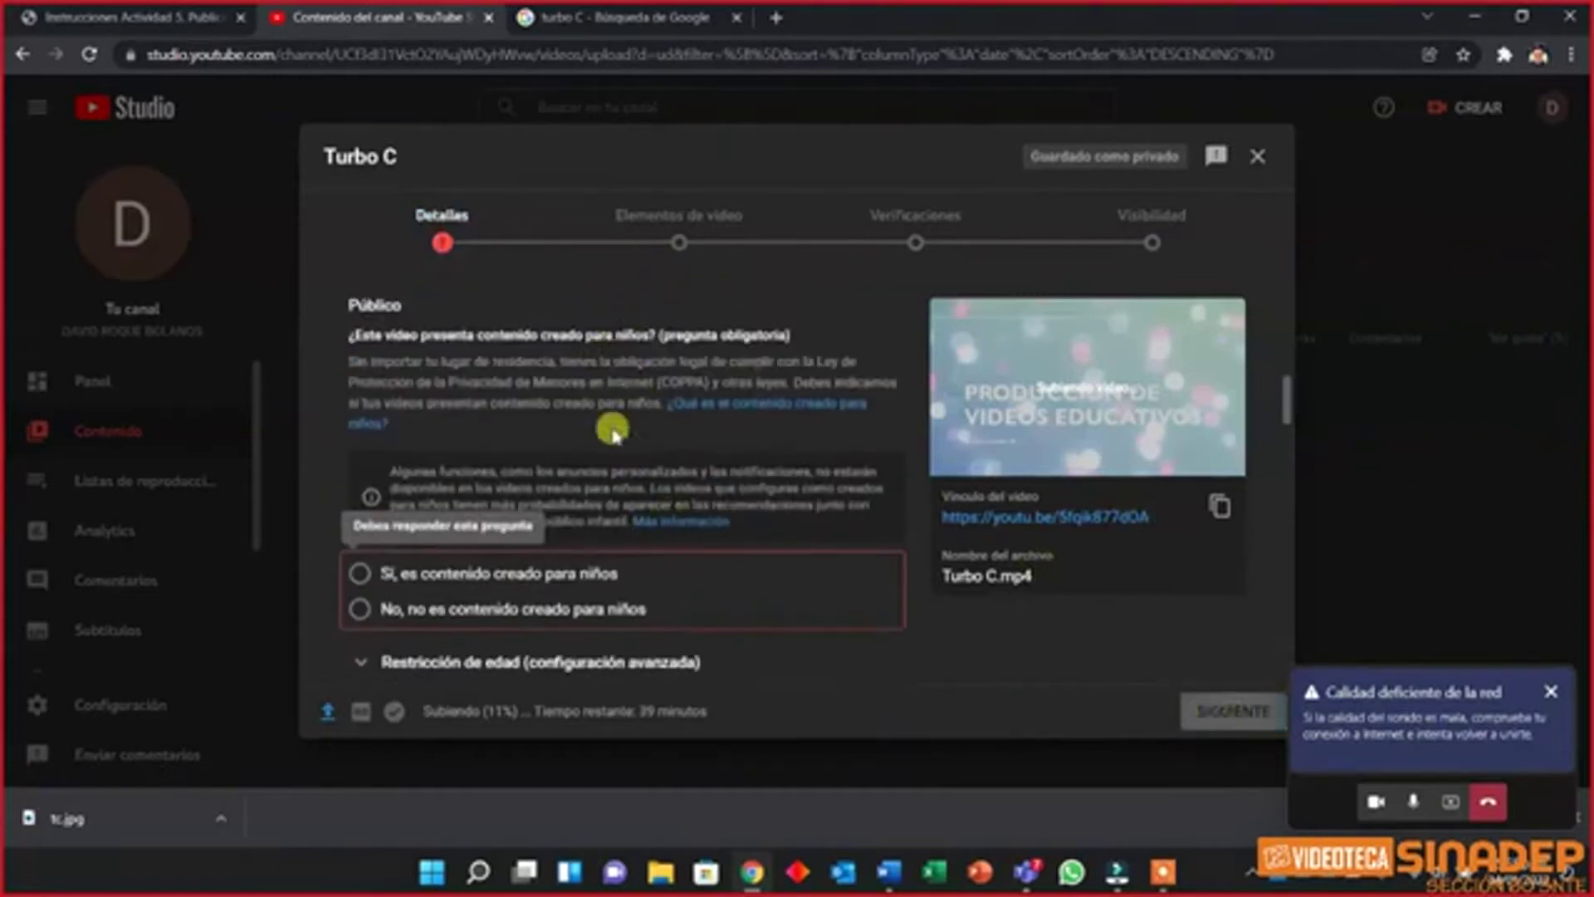
click(359, 608)
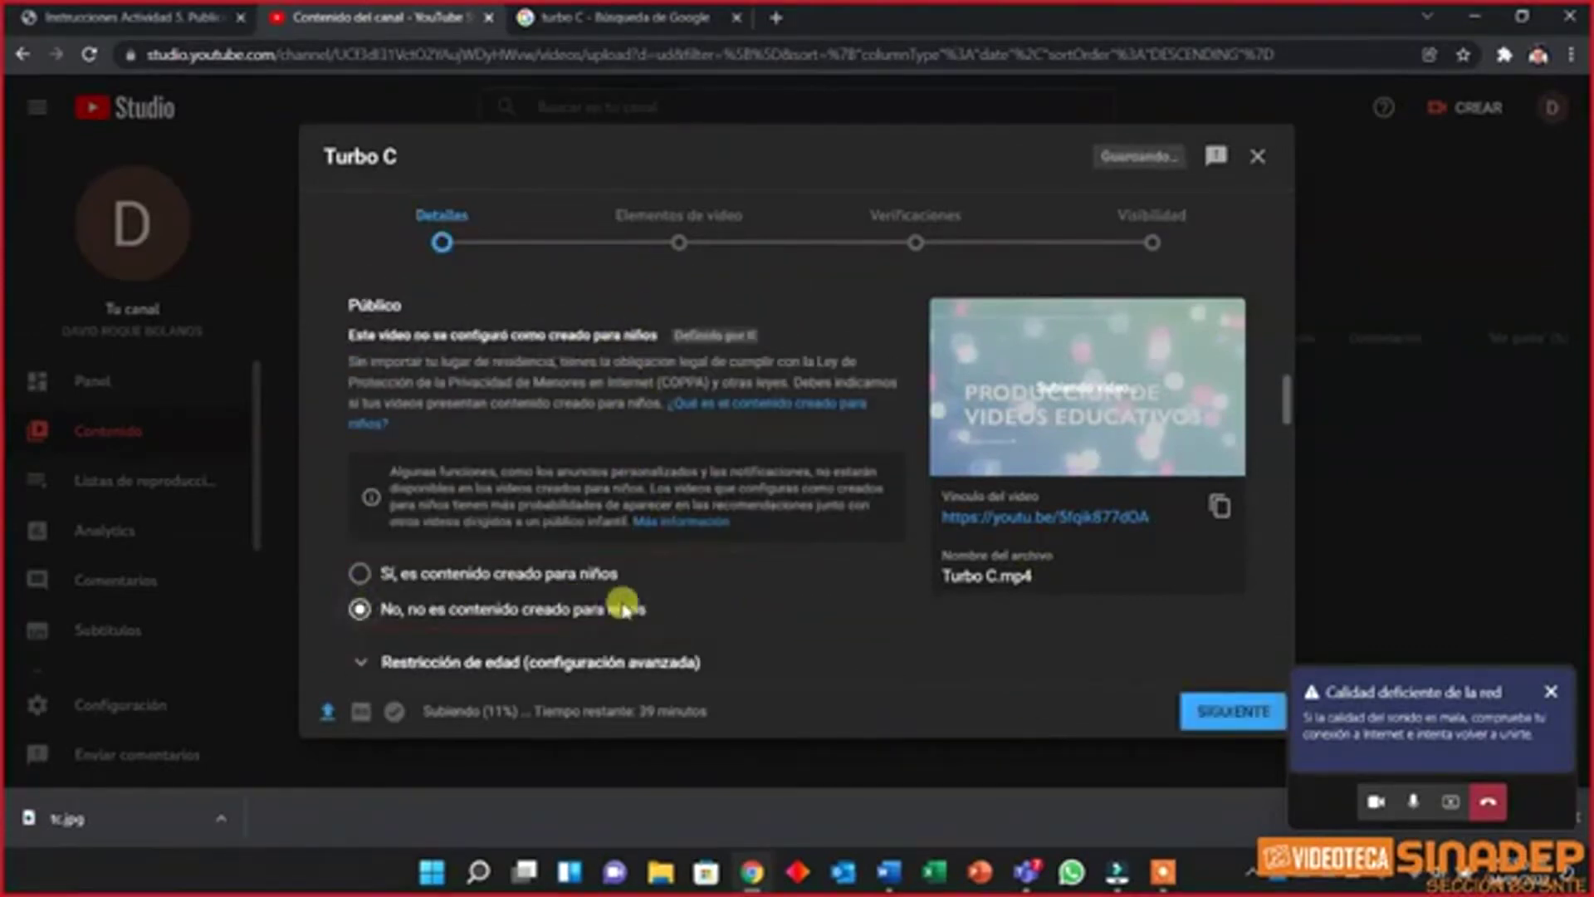
click(1210, 709)
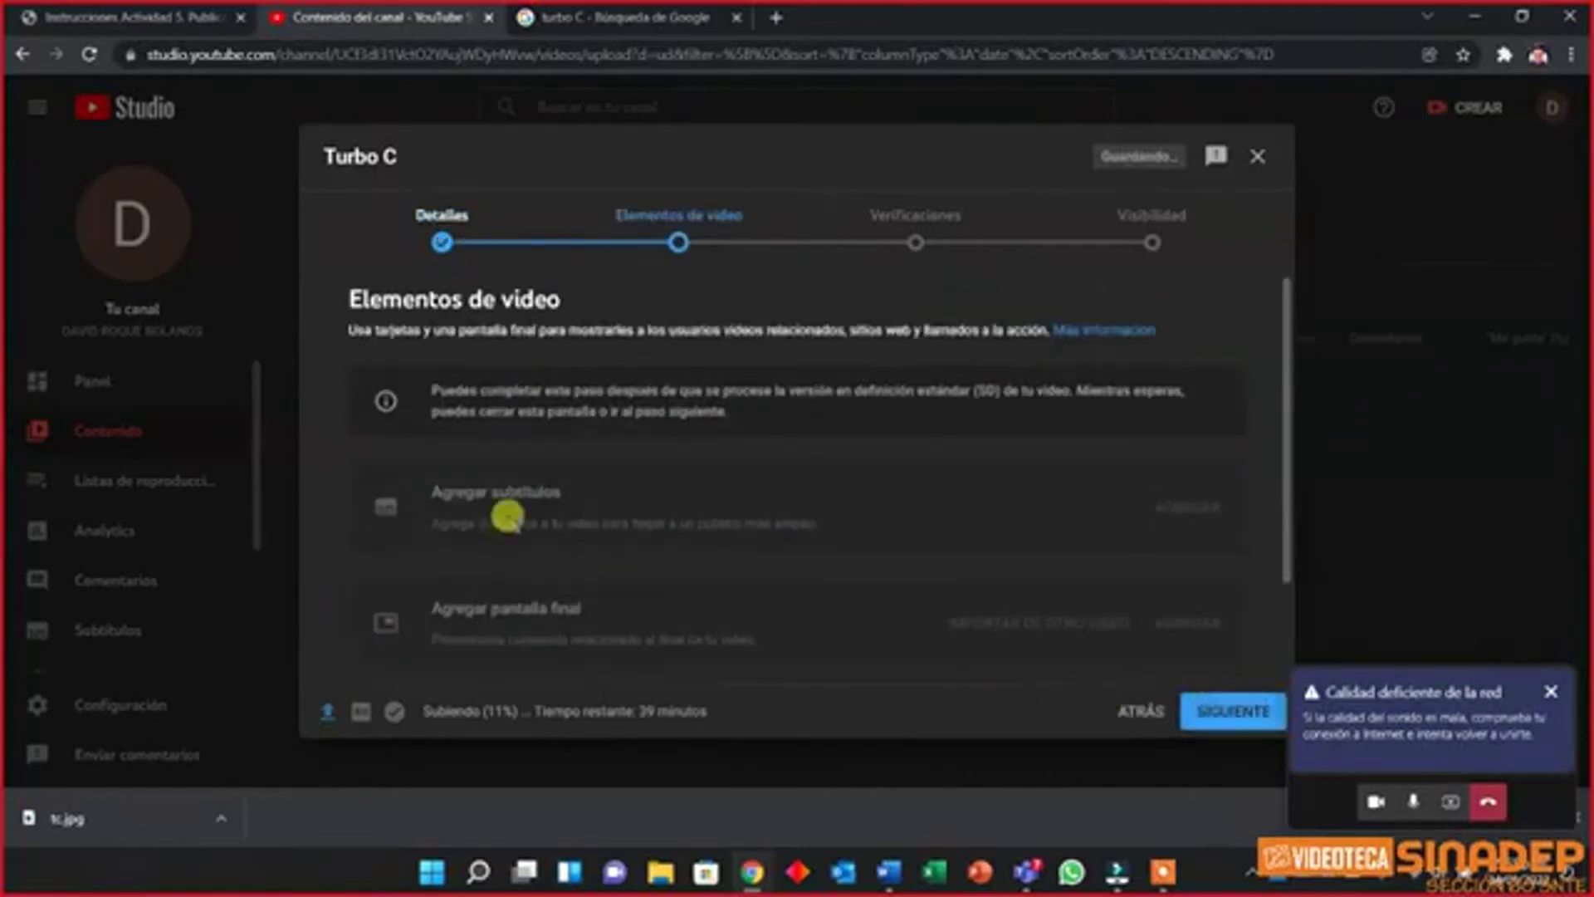
Review the subtitle, end screen and card options offered for the video
scroll(656, 399, down, 2)
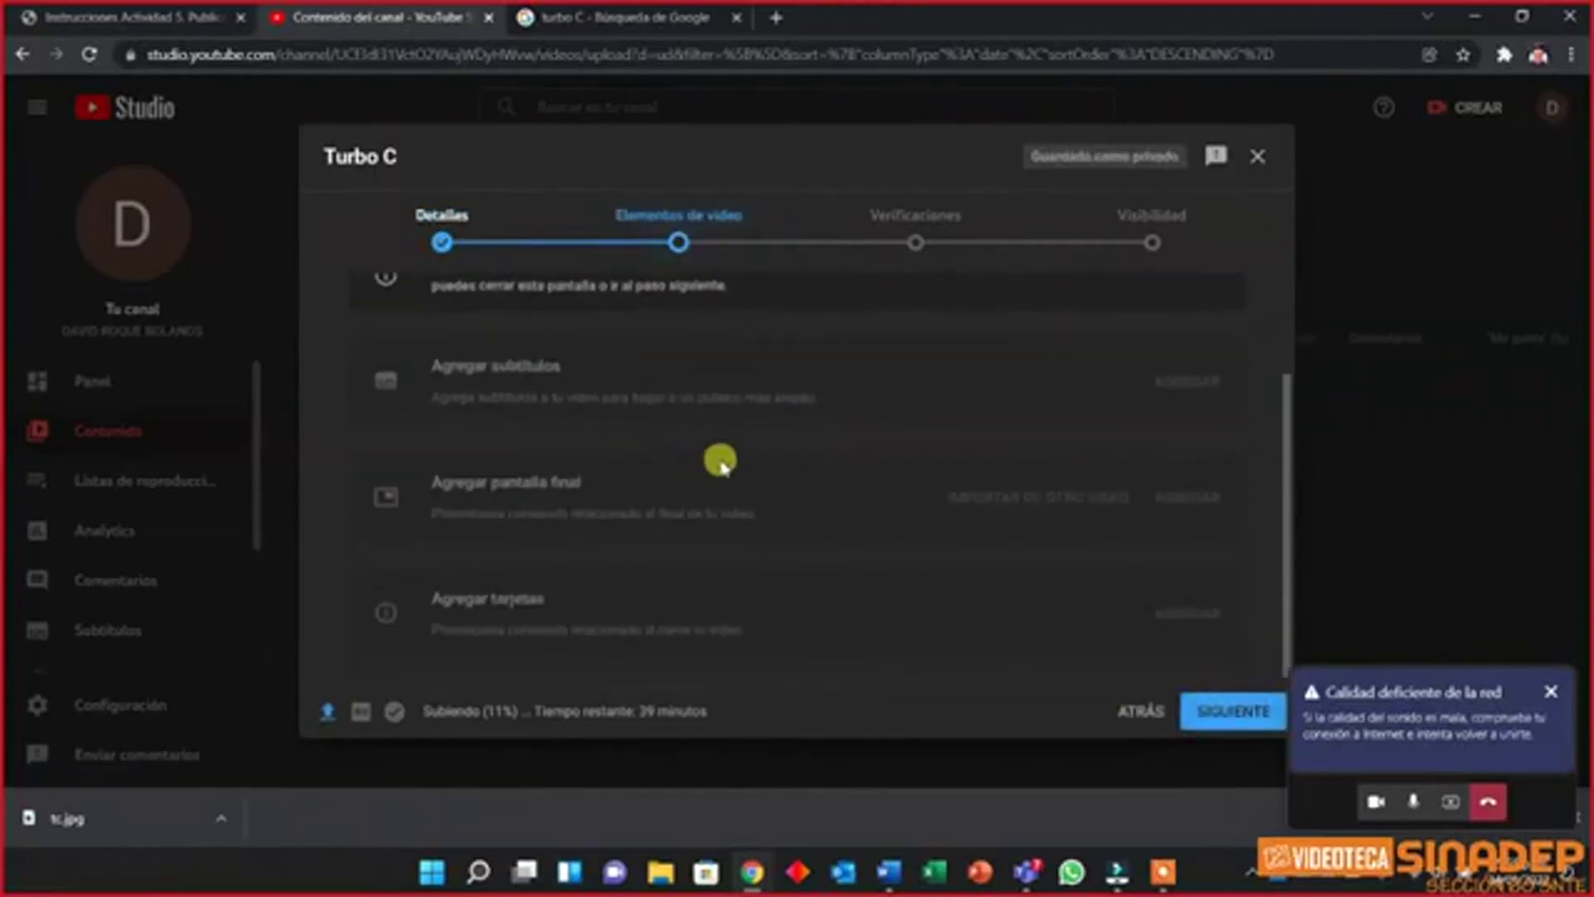
scroll(720, 463, up, 2)
scroll(720, 463, down, 2)
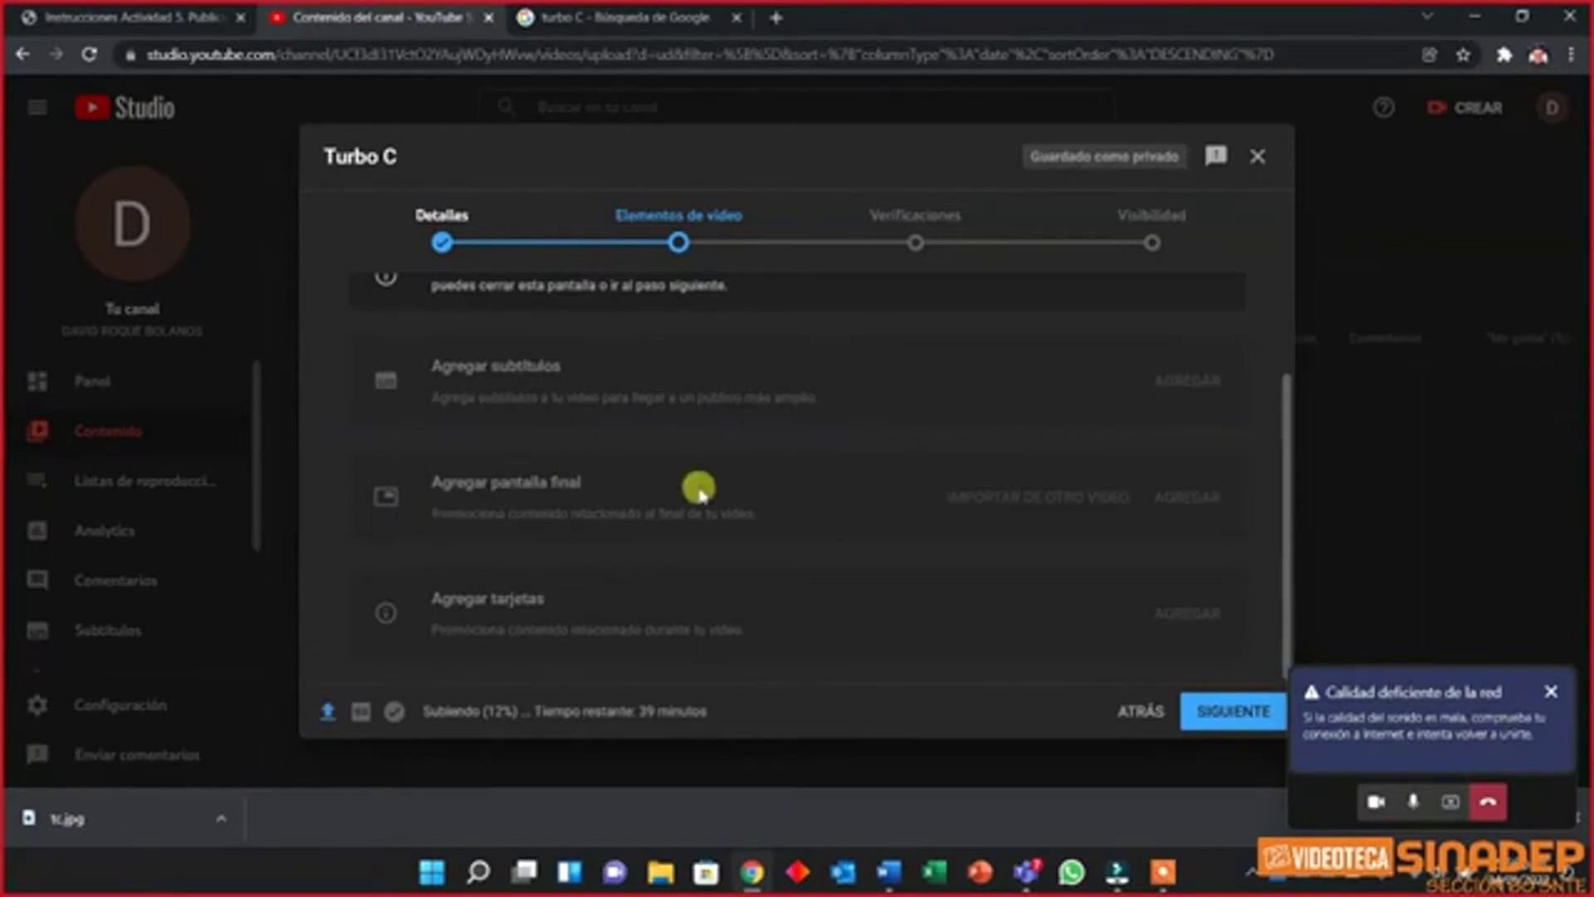
click(1208, 718)
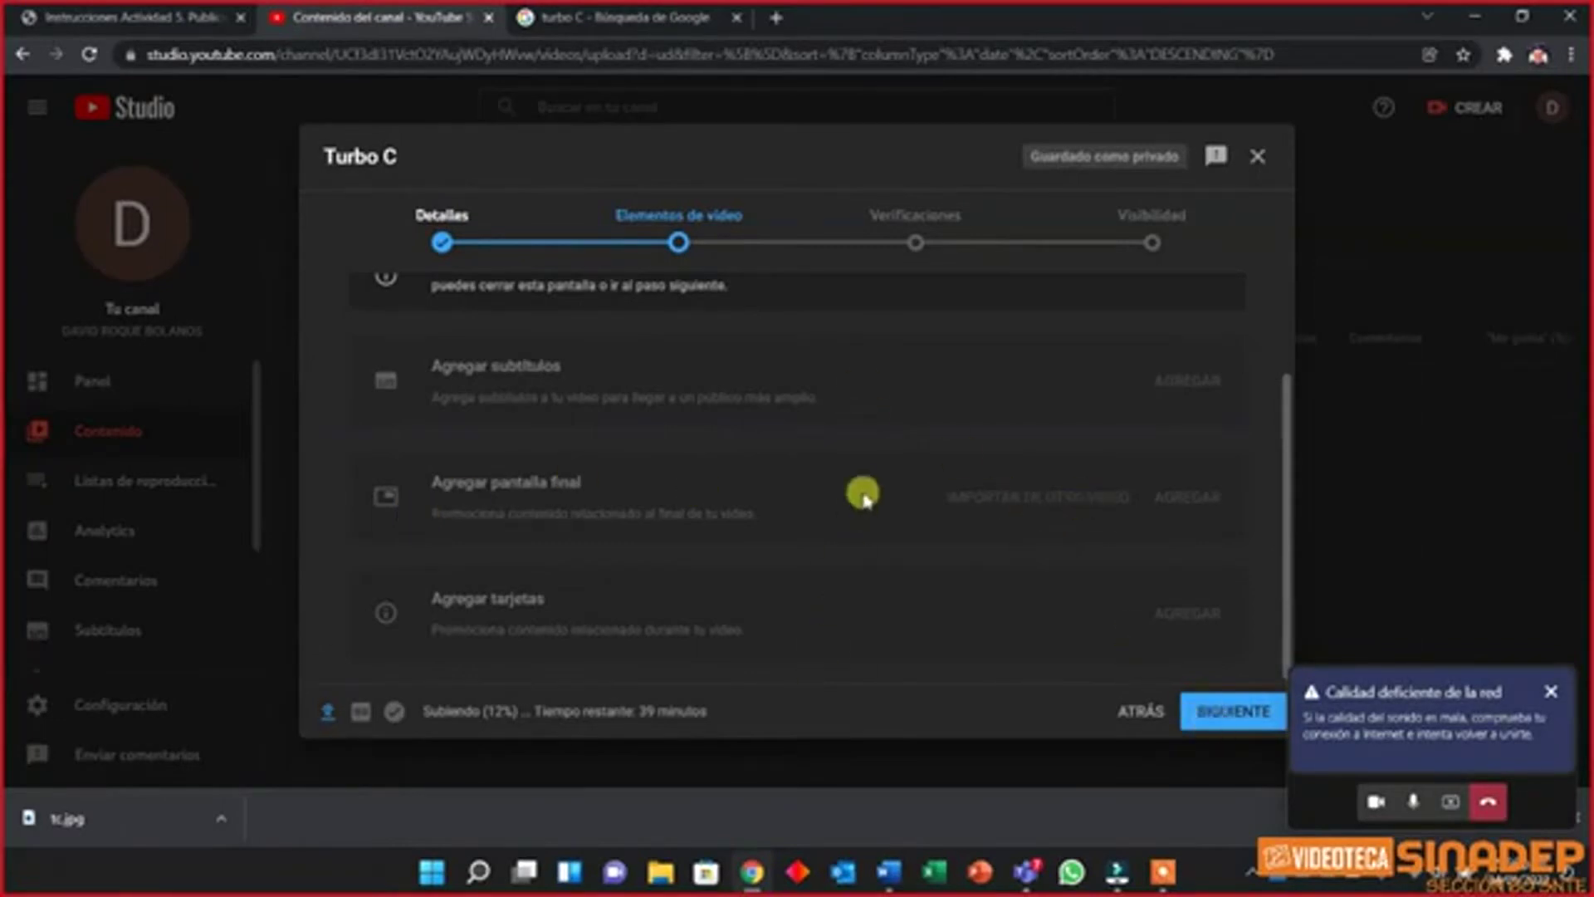
scroll(856, 440, up, 2)
scroll(1104, 557, down, 1)
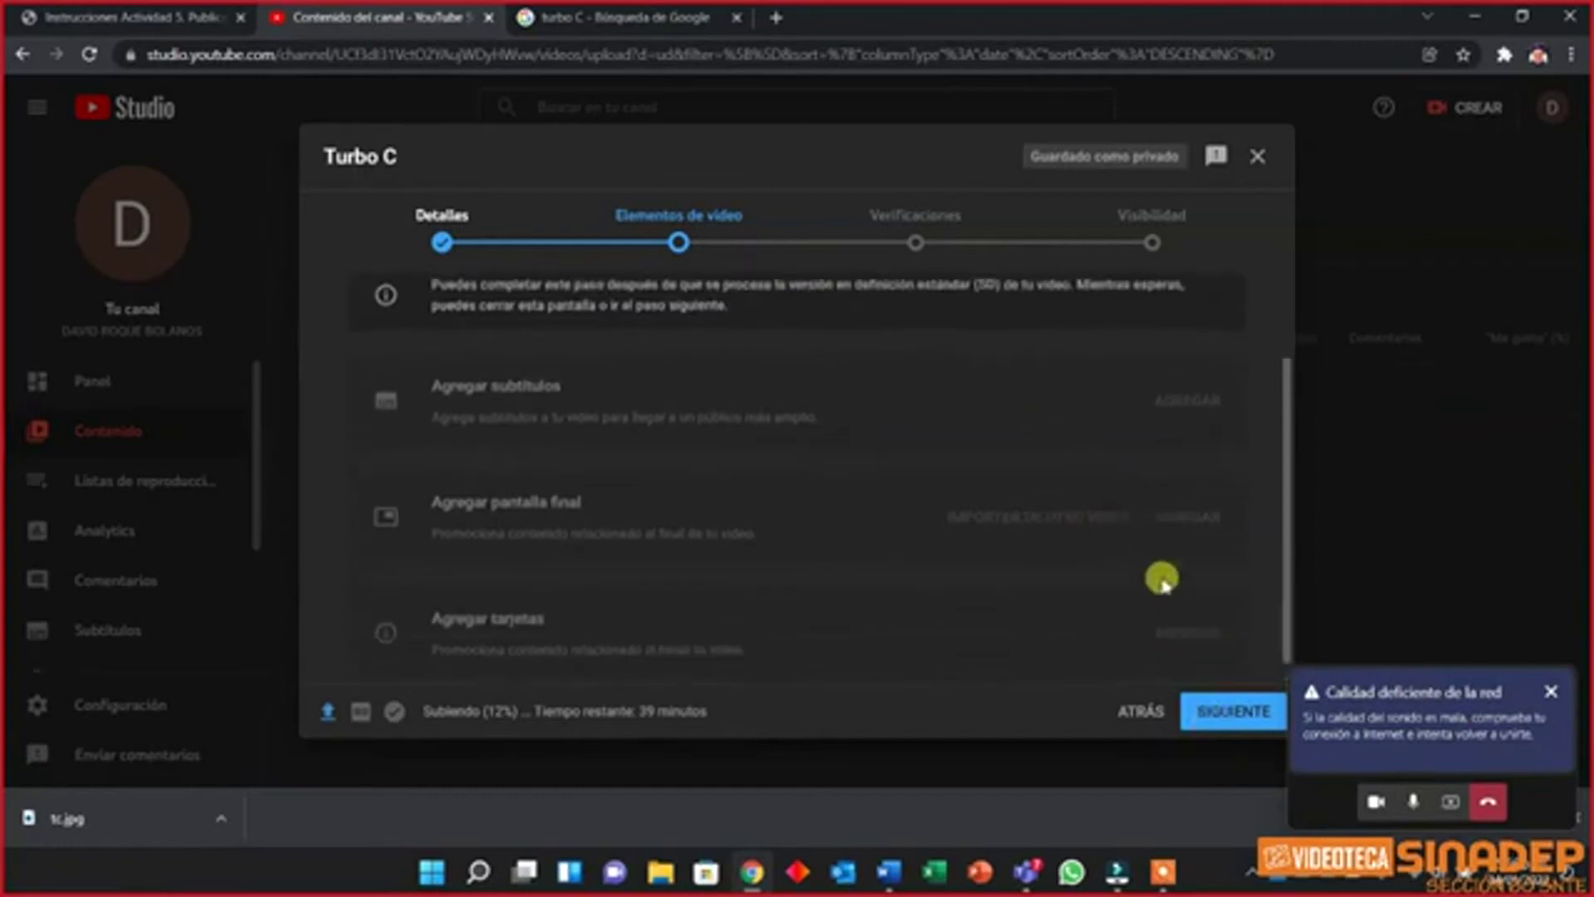
Advance through the checks to the visibility stage and set the video to No listado
click(1229, 714)
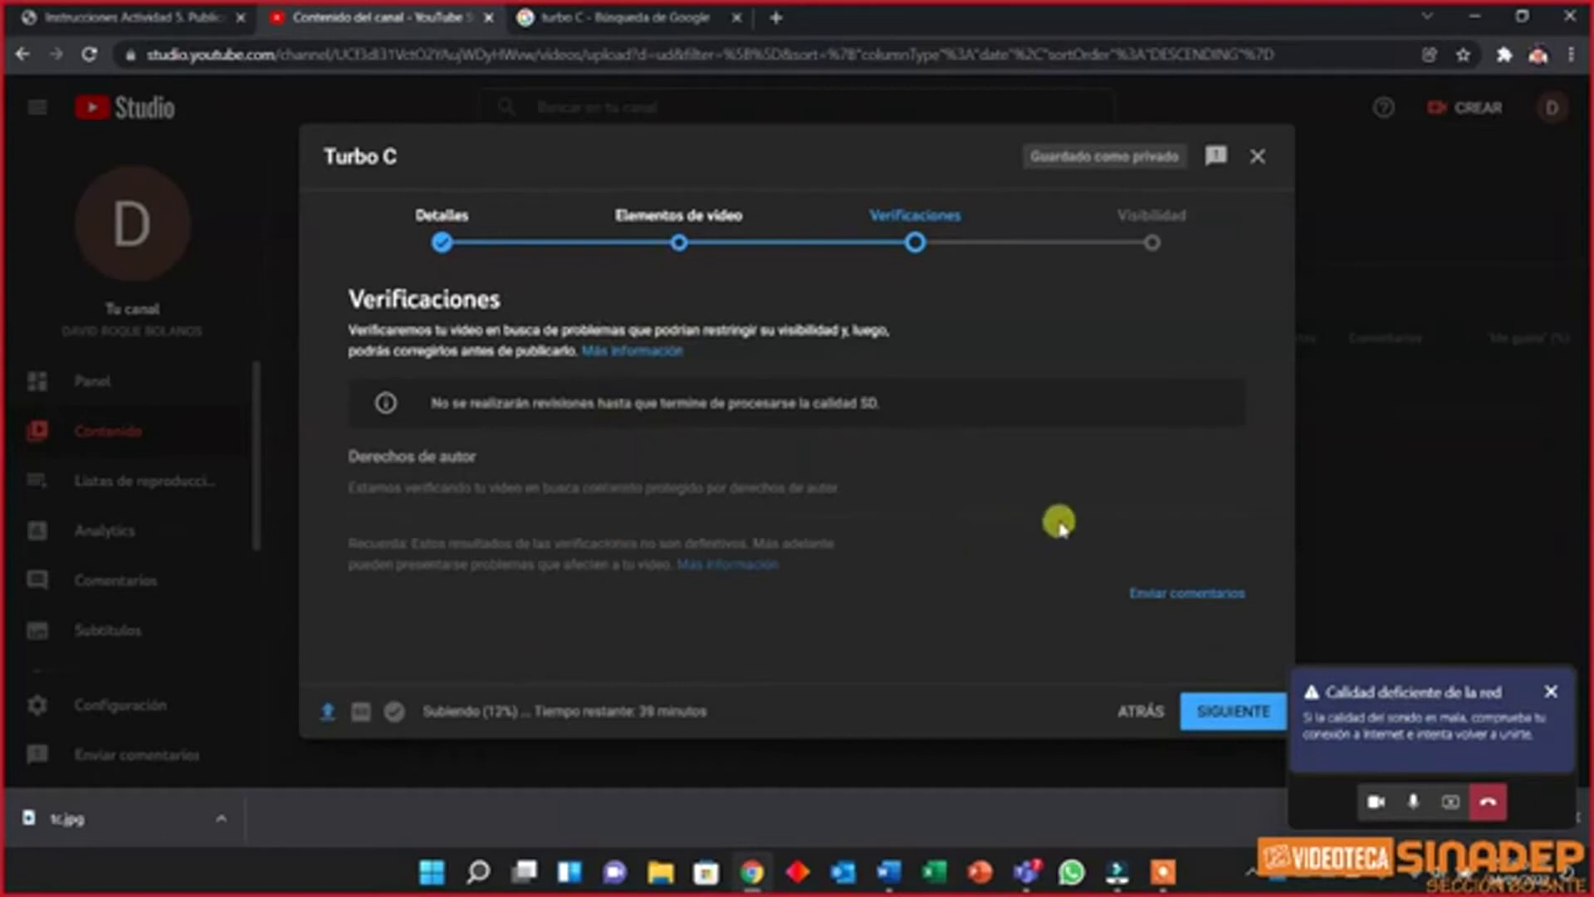
click(1237, 719)
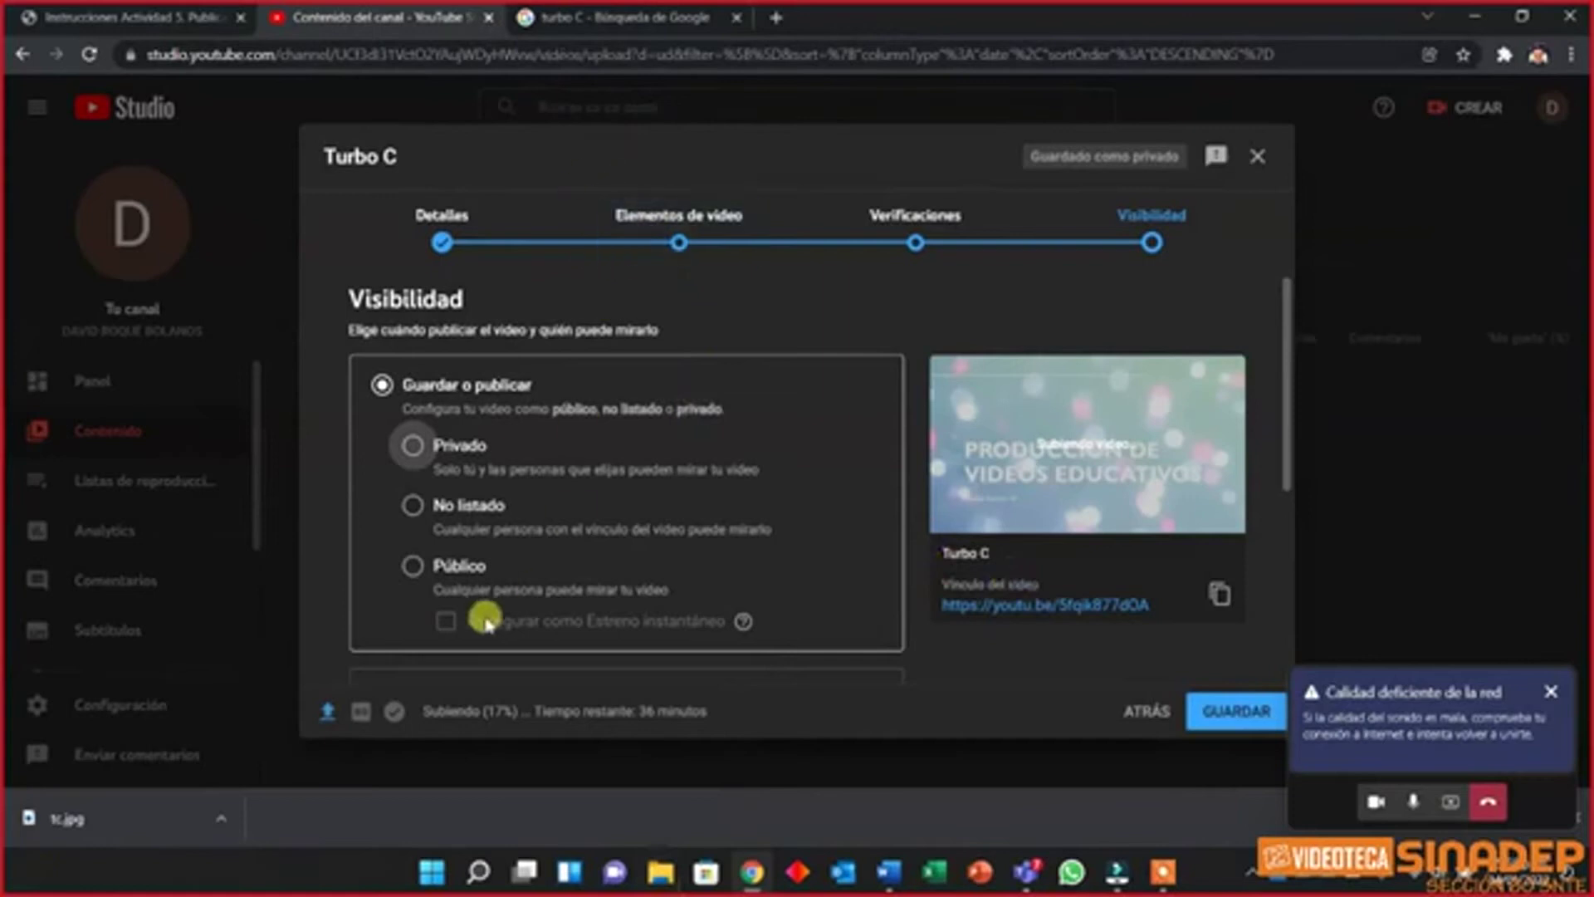
click(413, 506)
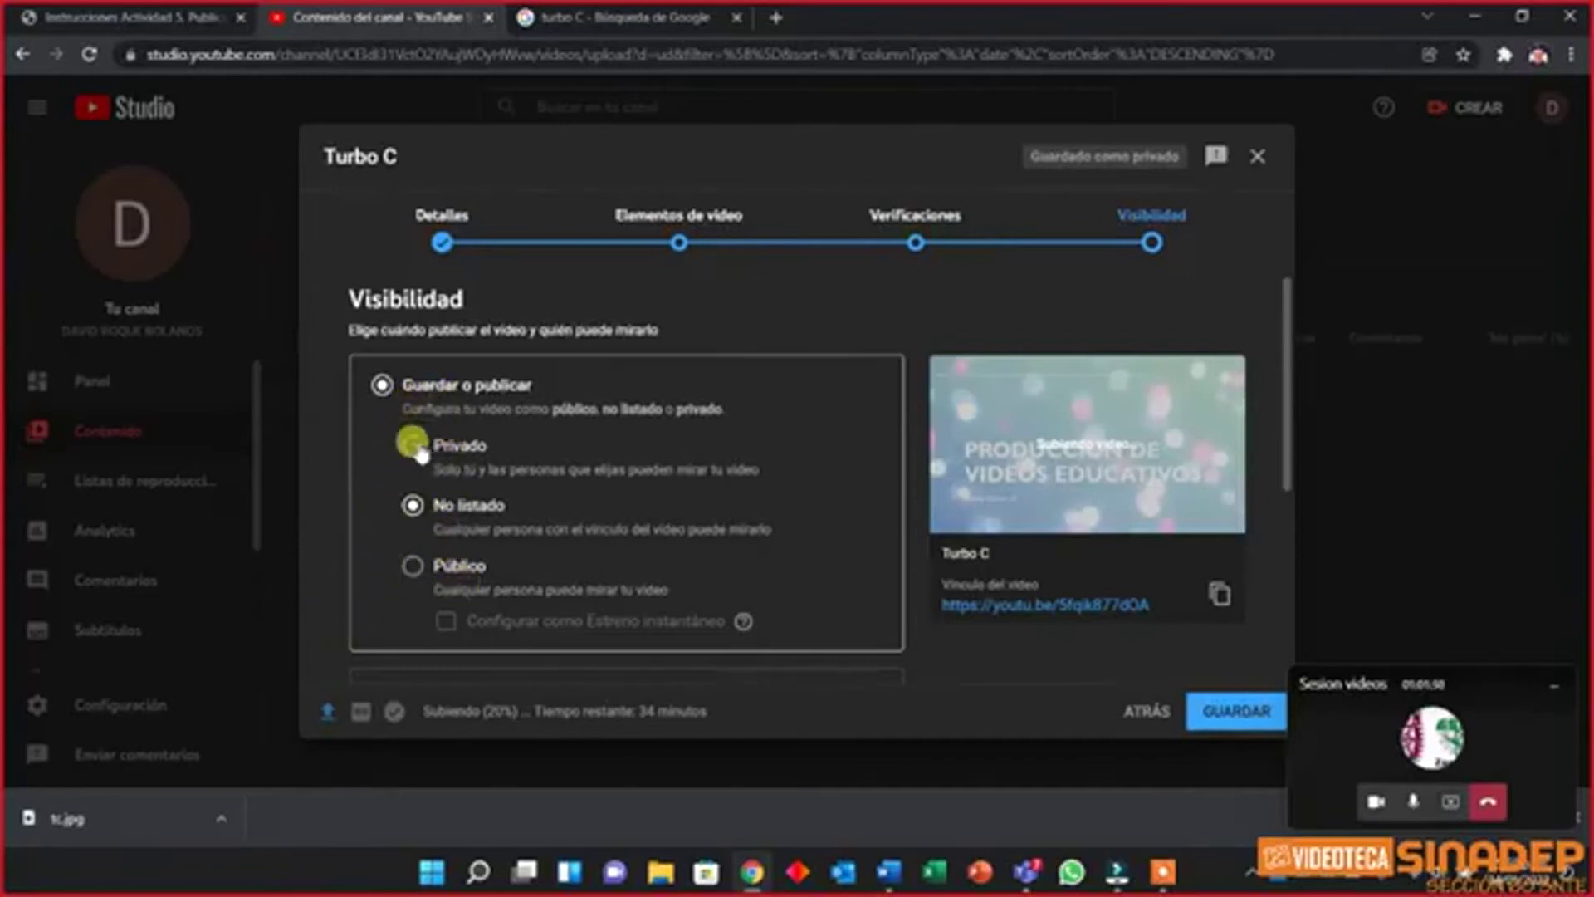
Choose scheduled publishing for the video and set the publication date to 17 ene 2022
scroll(548, 585, down, 3)
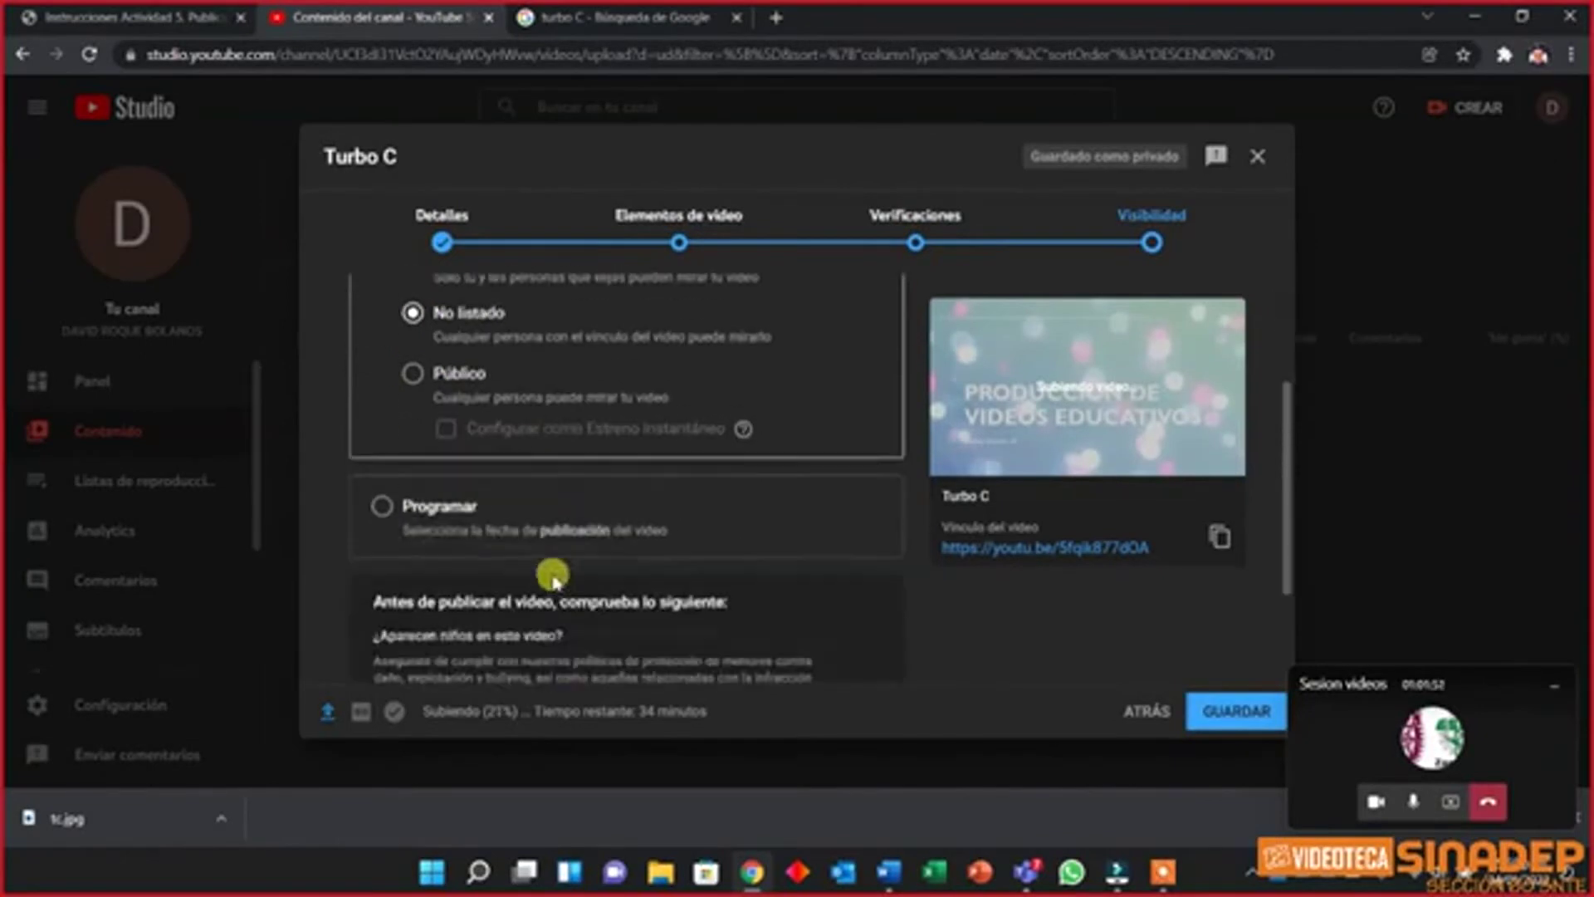
scroll(552, 575, down, 2)
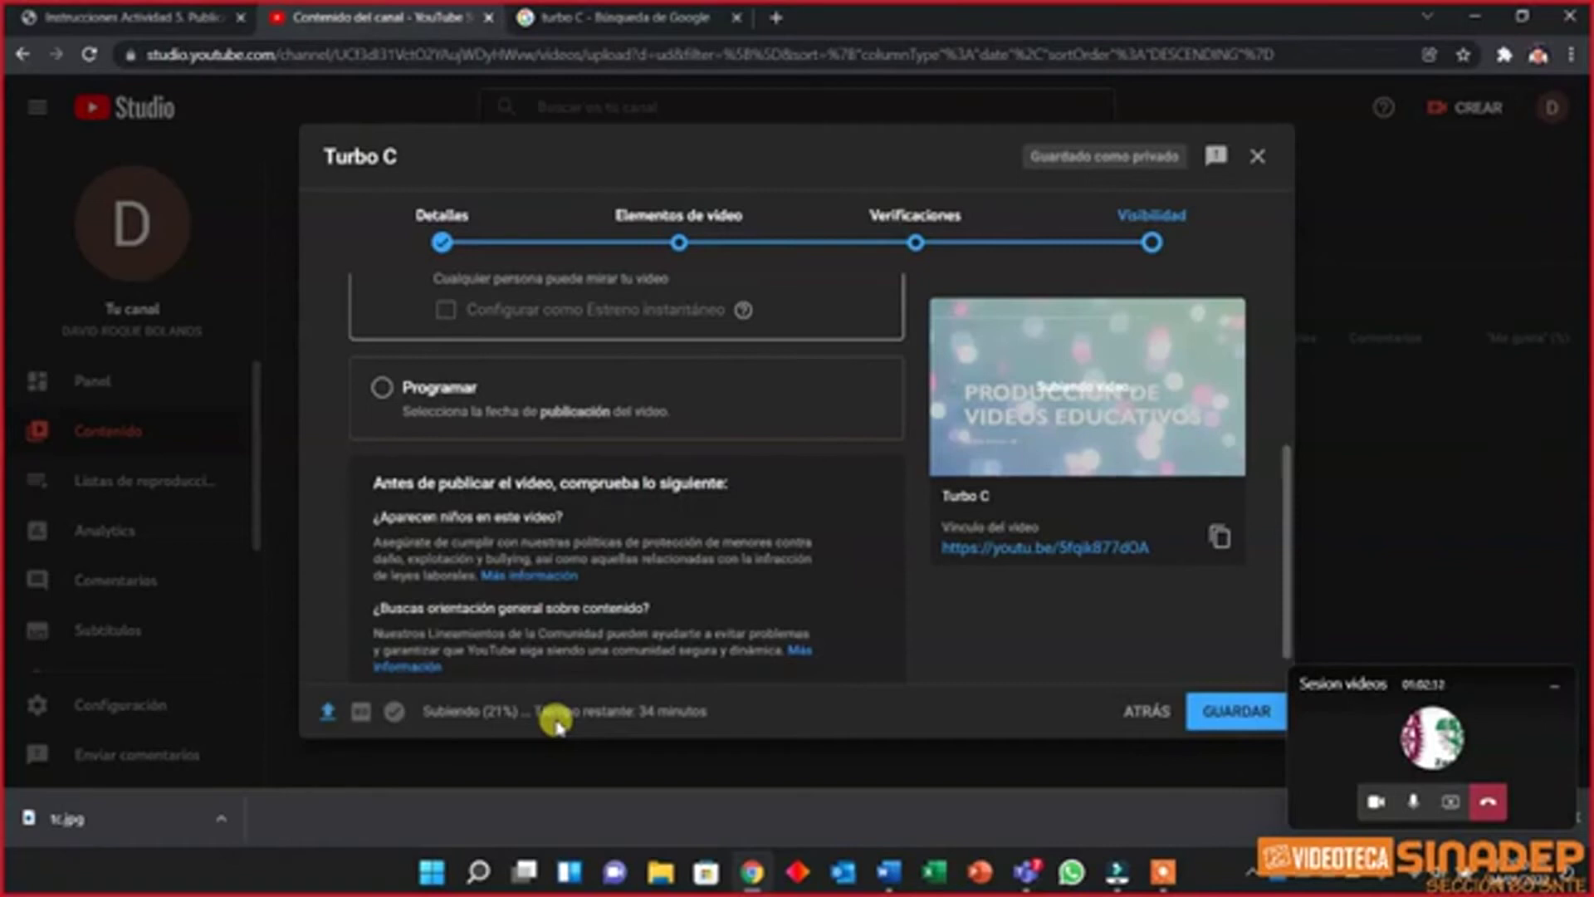
click(383, 392)
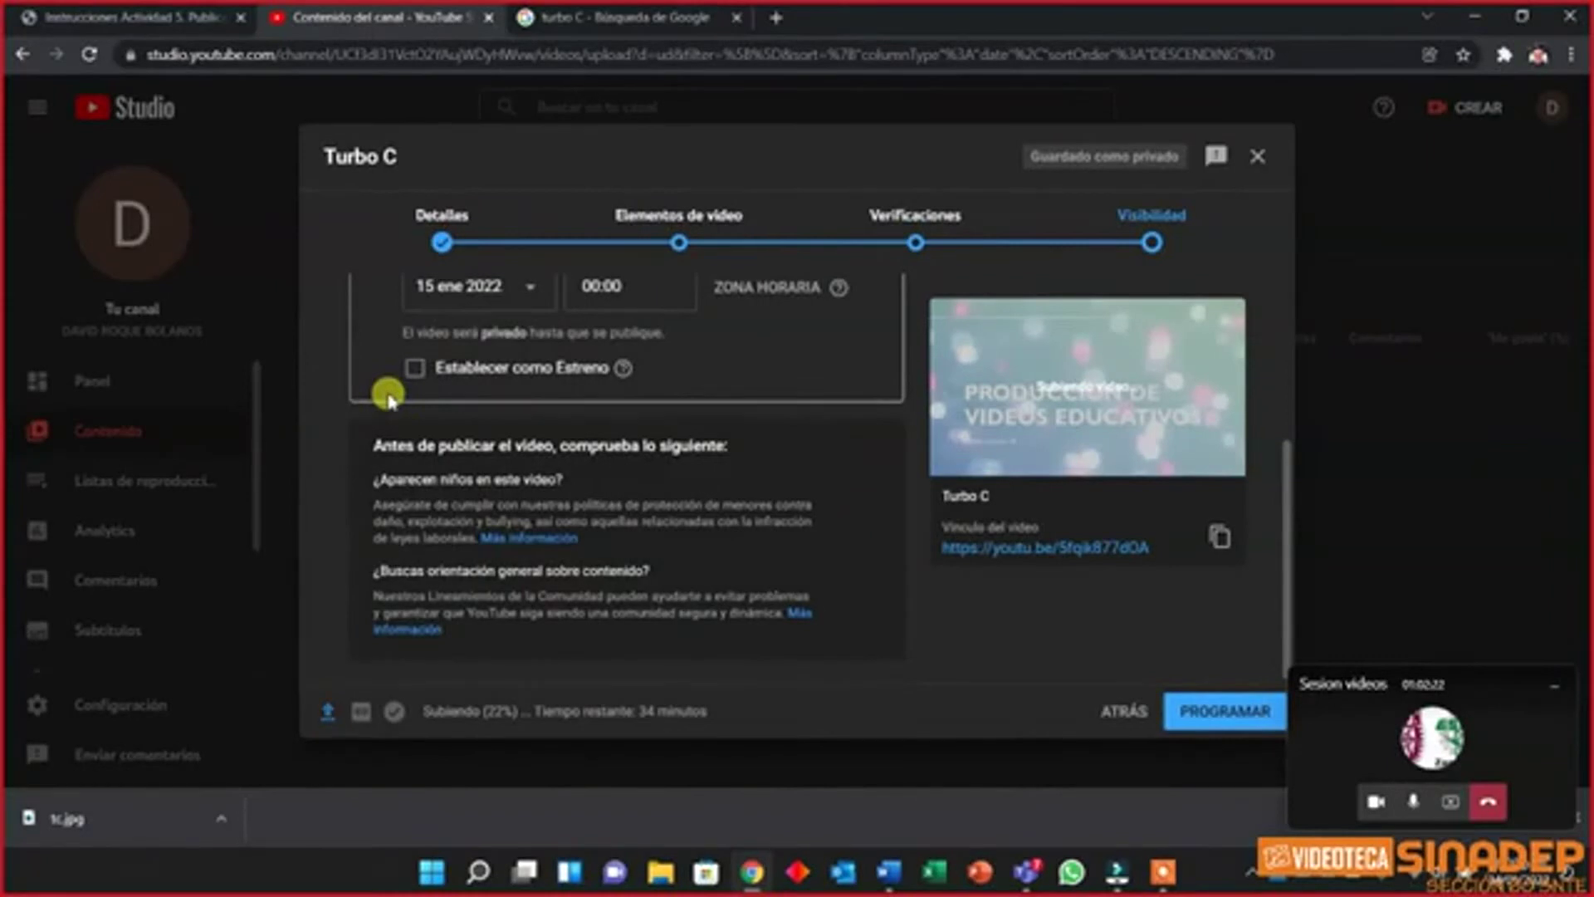
scroll(449, 390, up, 3)
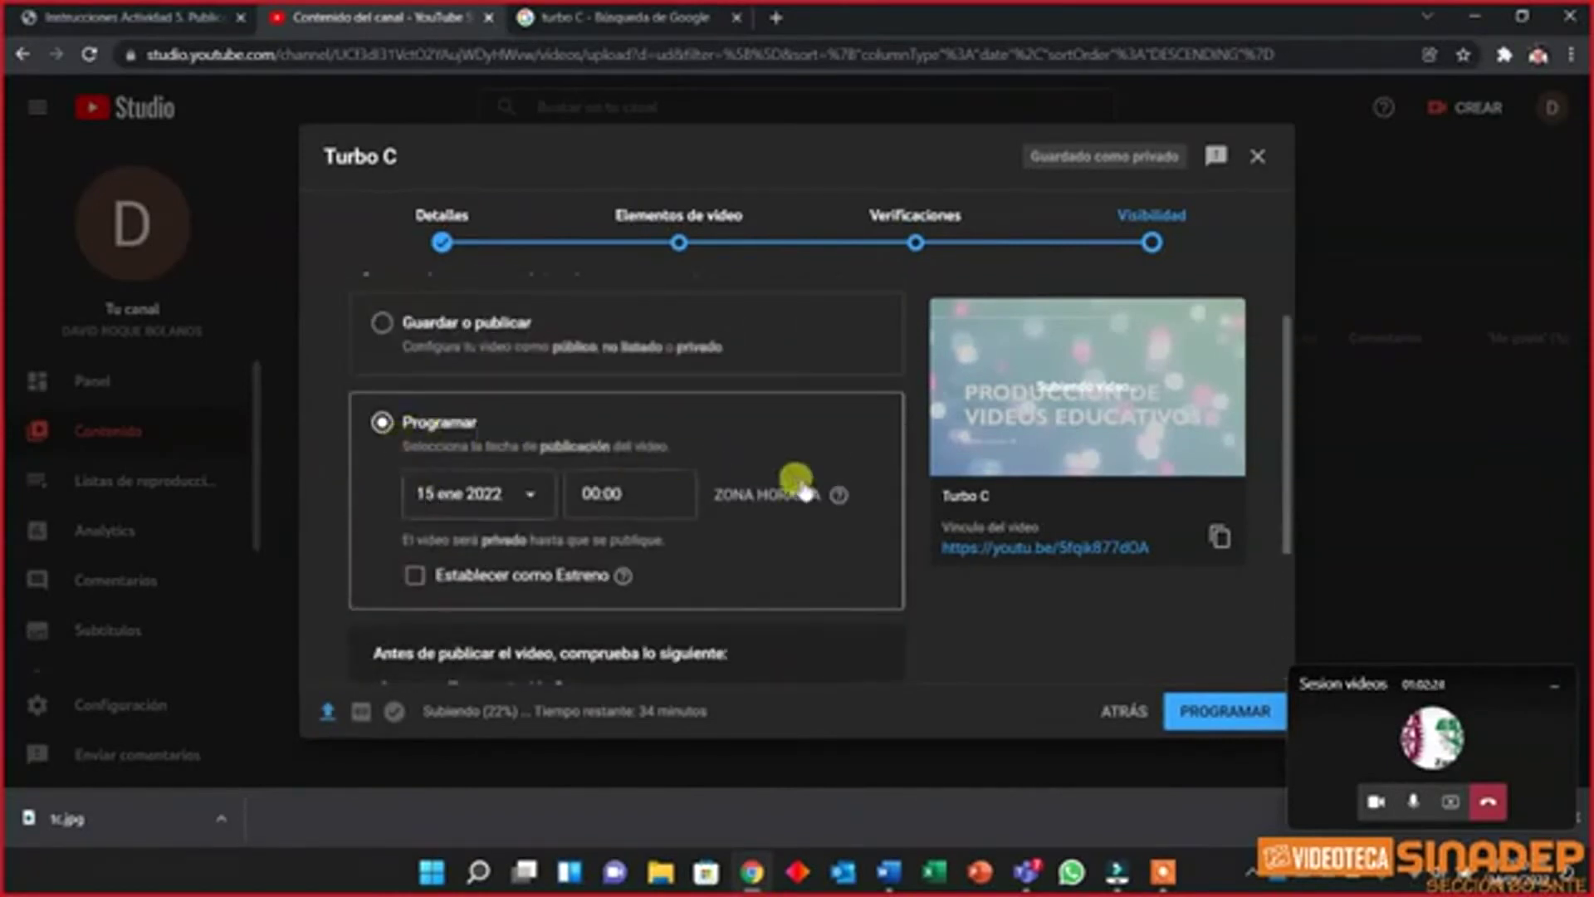
click(530, 495)
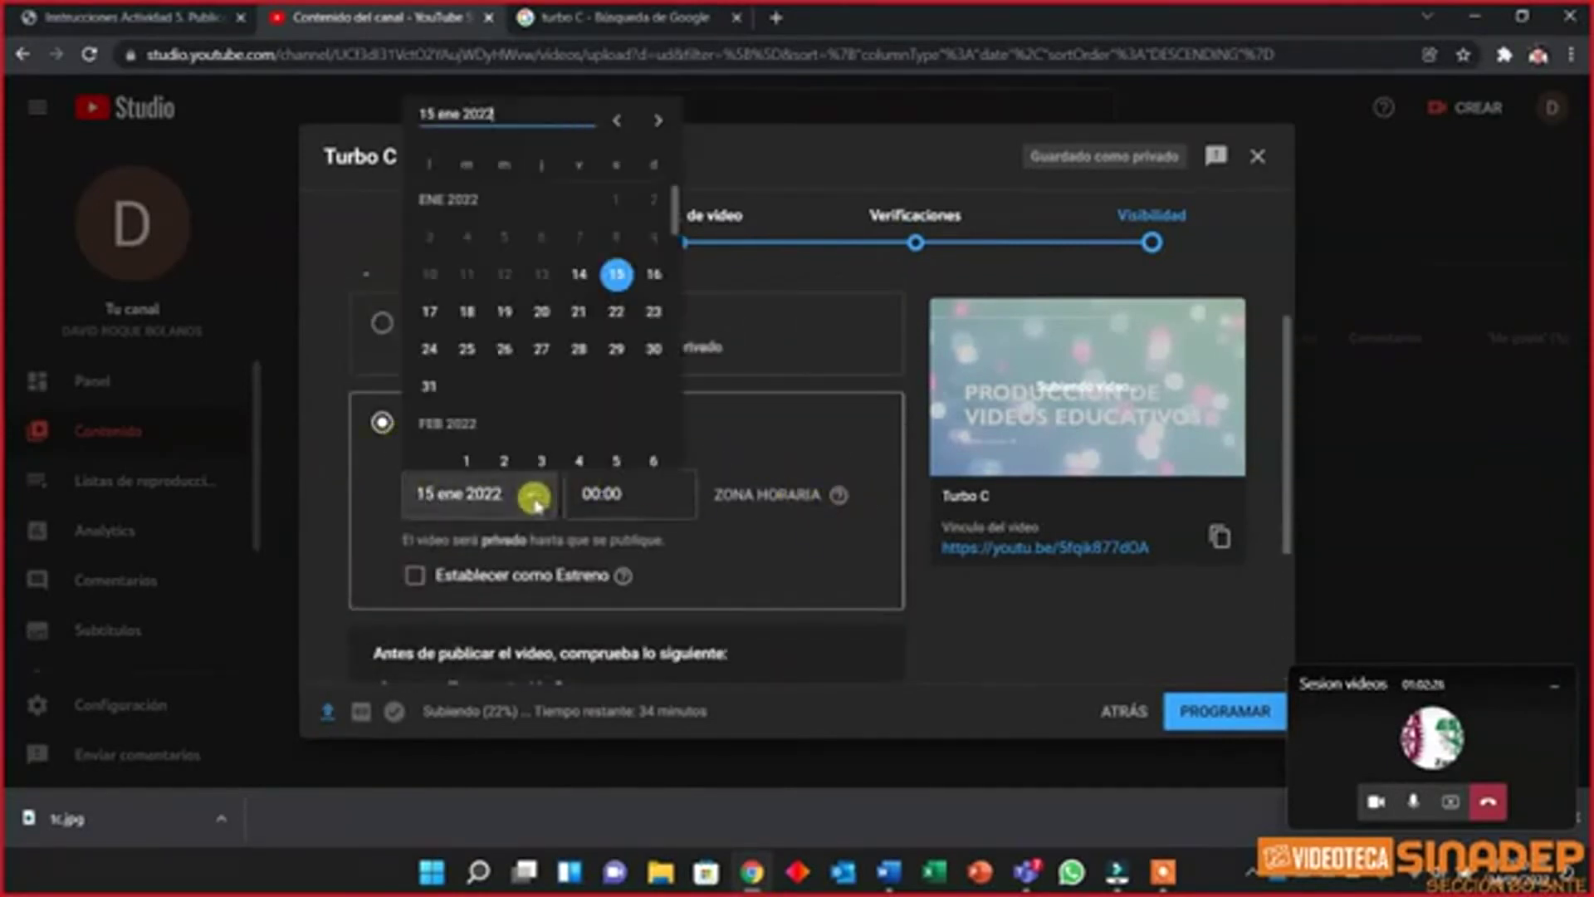
click(429, 314)
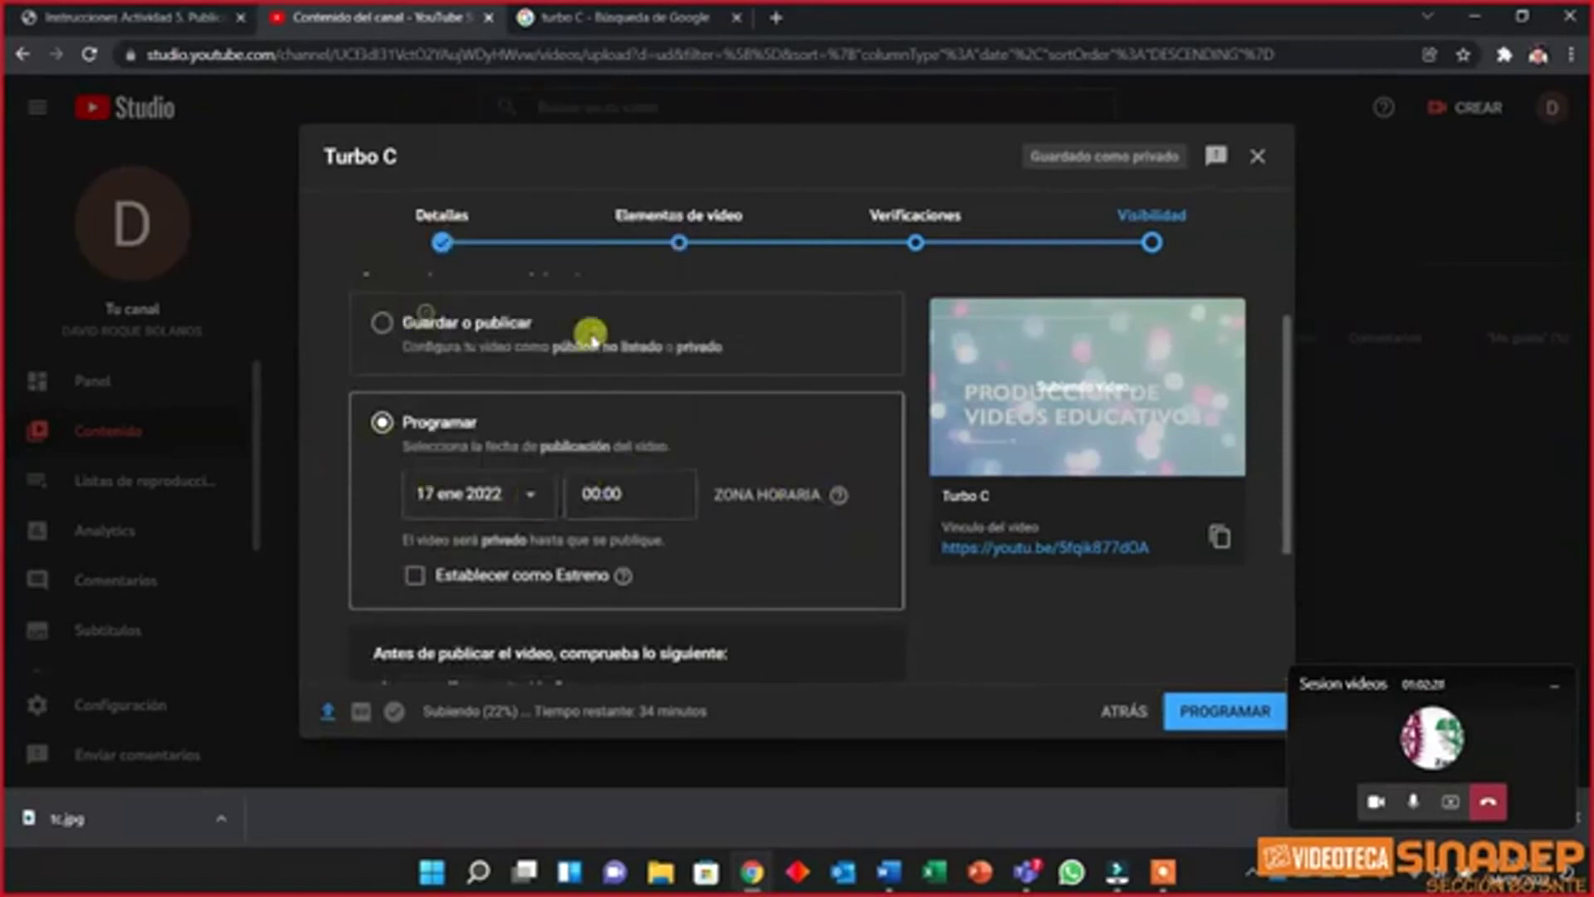
Set the scheduled publication time to 7:00 and check the premiere option's help
click(591, 483)
key(BackSpace)
key(BackSpace)
text(7)
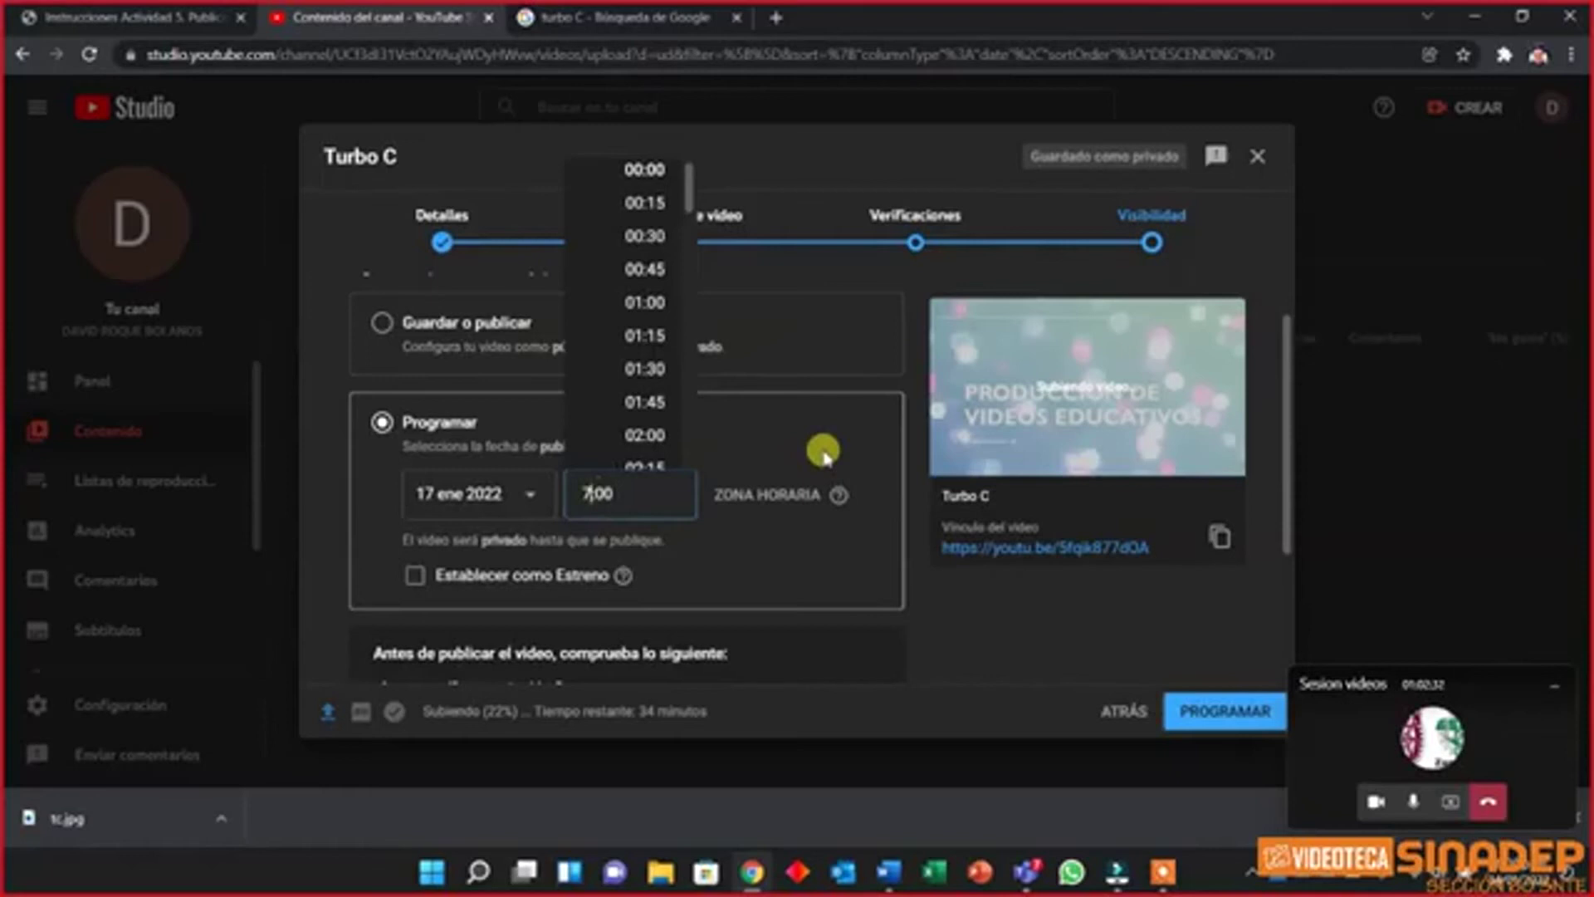
click(743, 532)
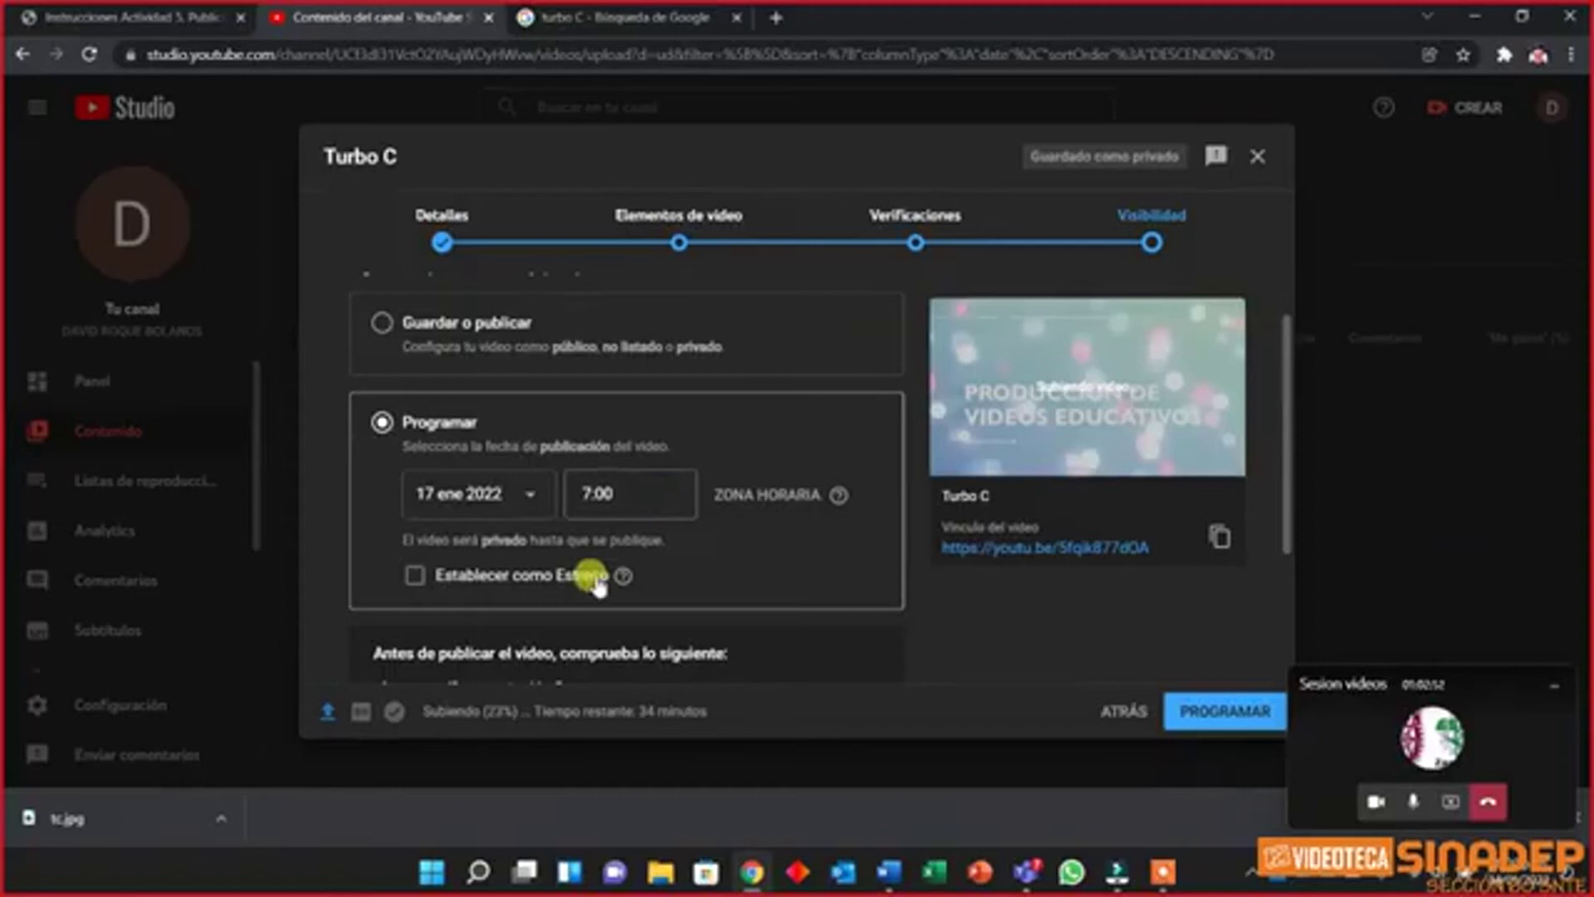
mouse_move(621, 578)
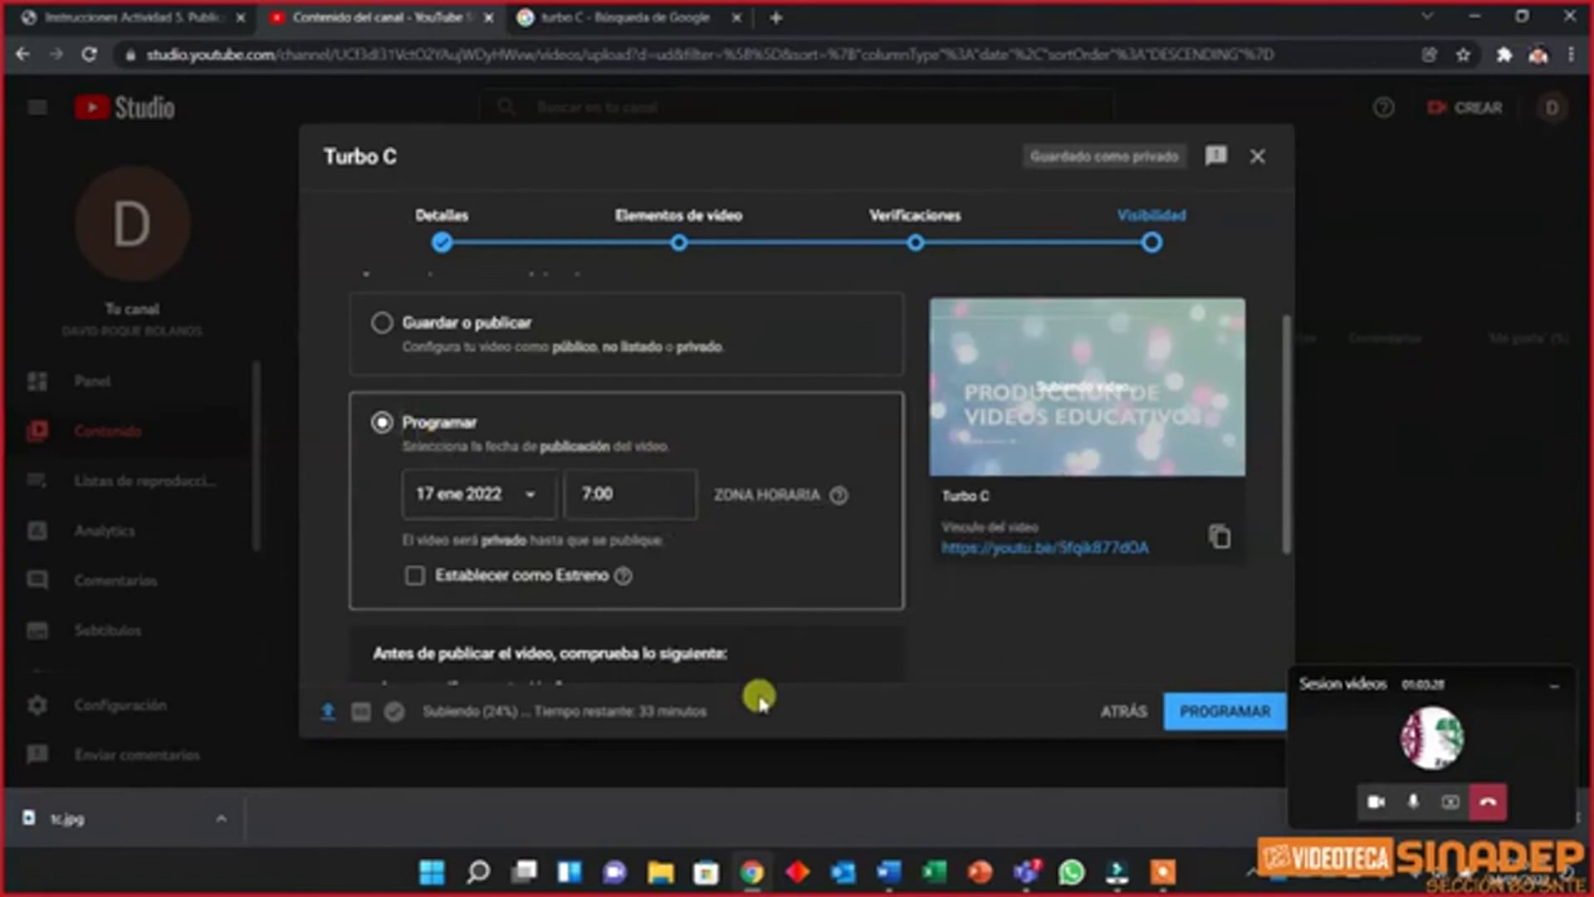
Set the scheduled publication date to 14 ene 2022 and review the premiere option and pre-publication guidance
click(524, 496)
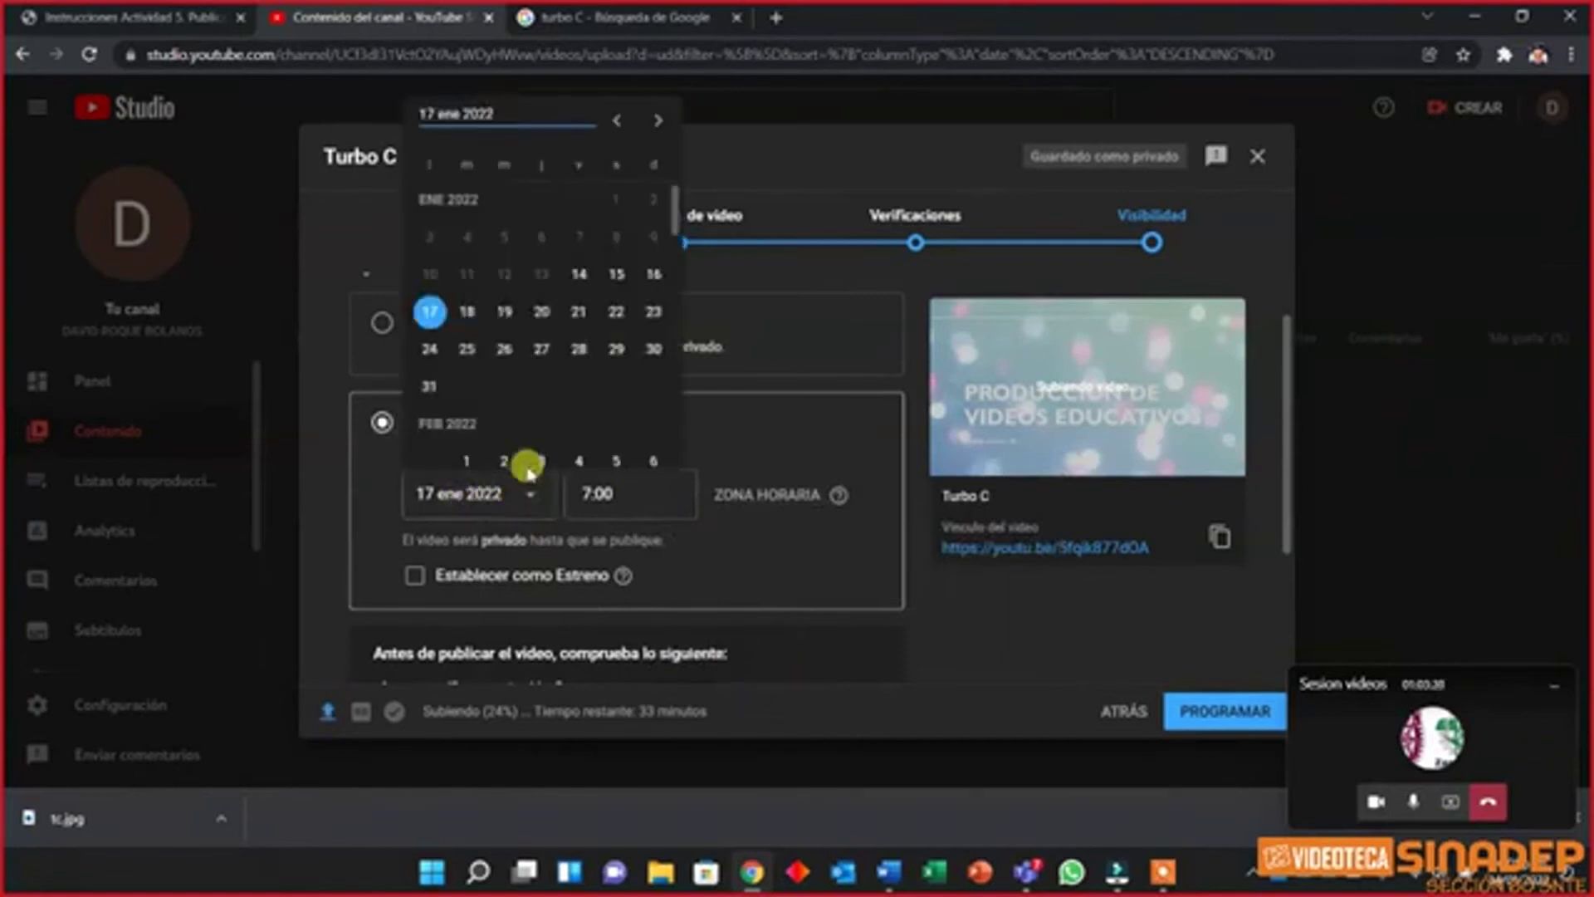
click(569, 282)
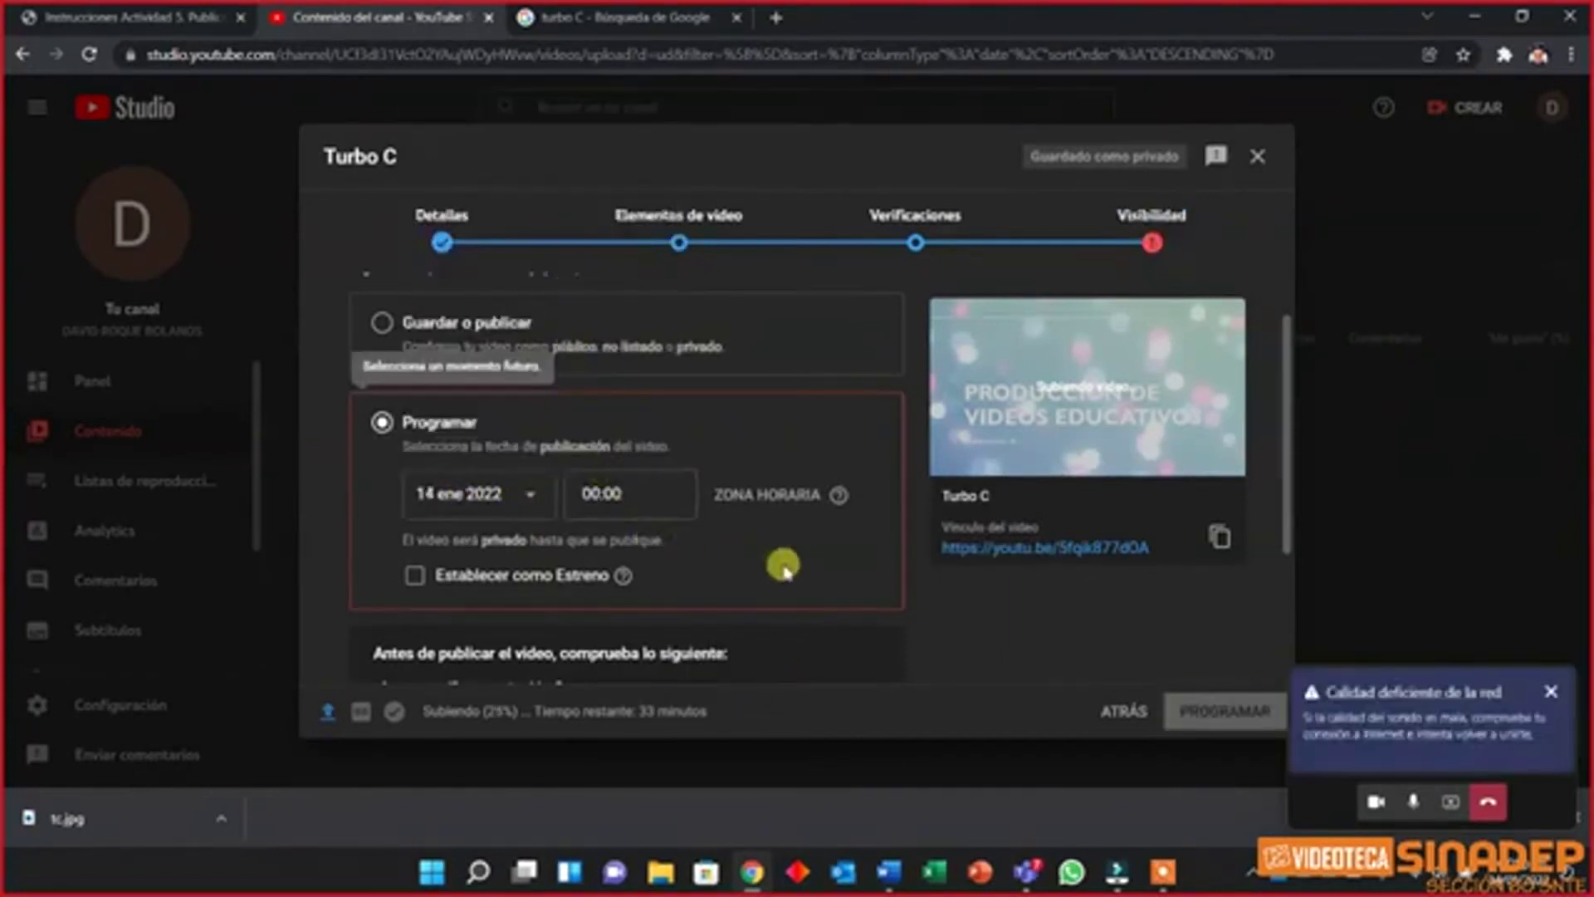
scroll(676, 581, down, 2)
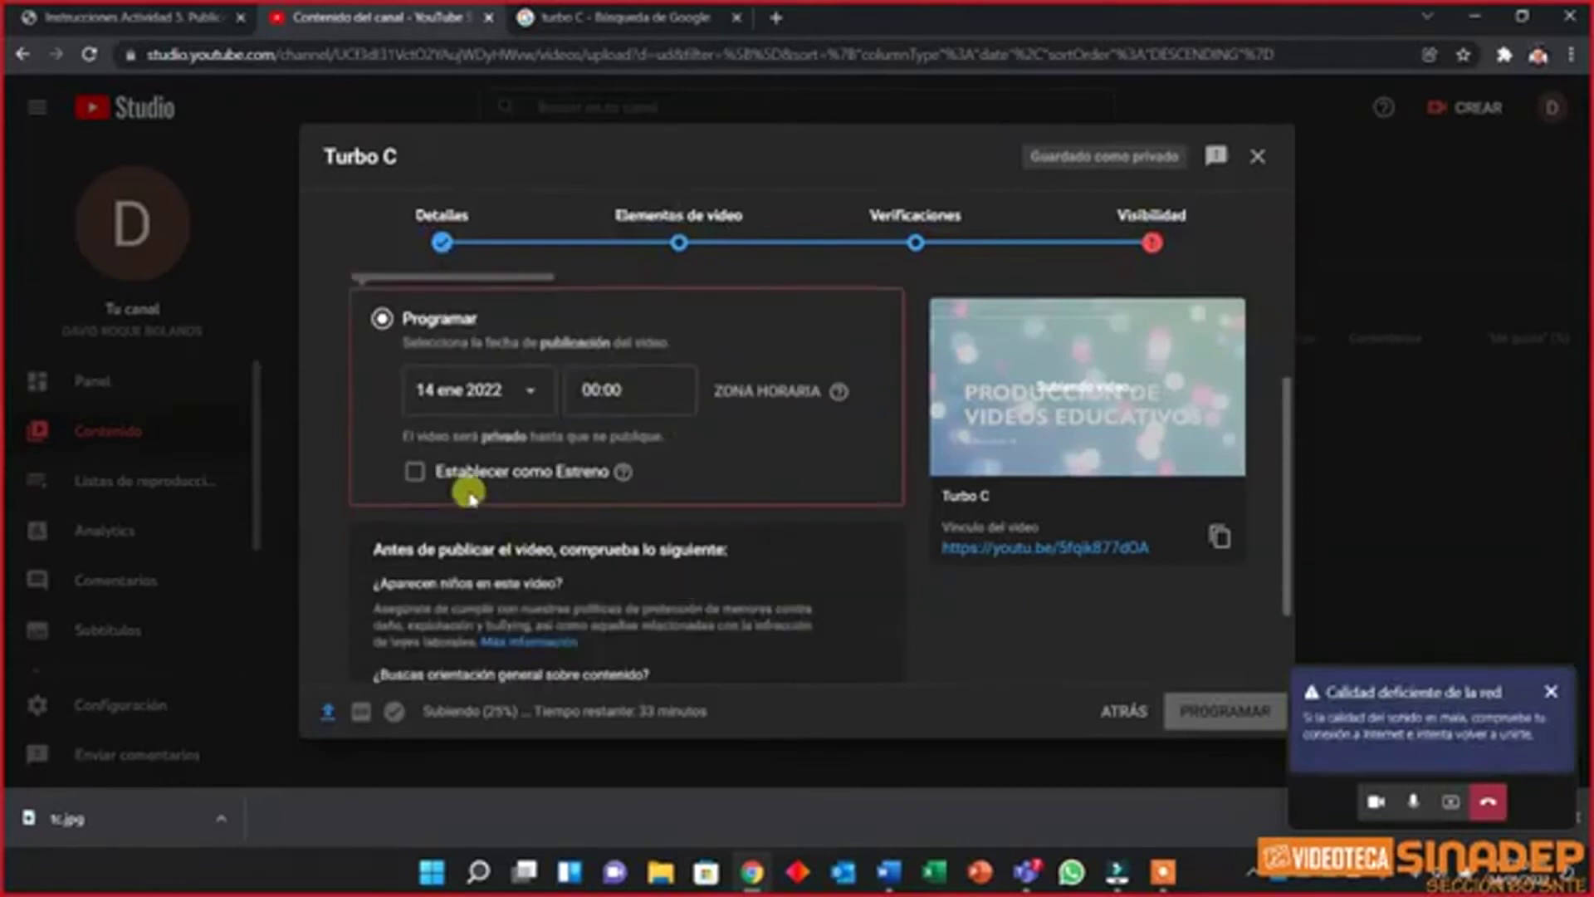
scroll(499, 511, down, 1)
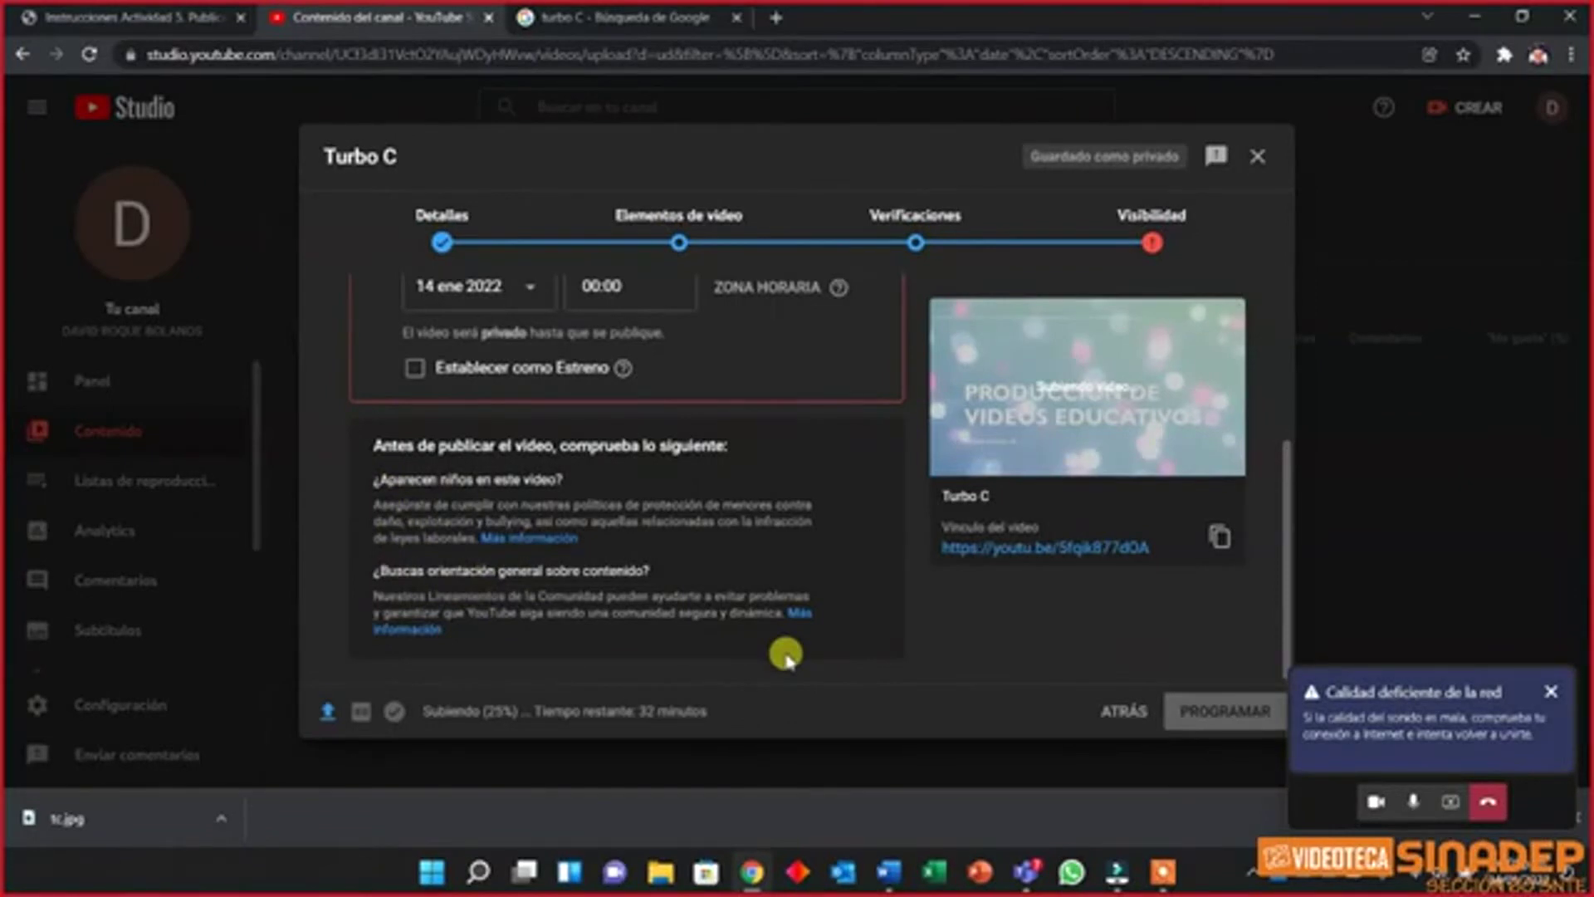
Review the calendar dates and the full list of times offered for the scheduled publication
scroll(785, 656, up, 3)
scroll(783, 651, down, 1)
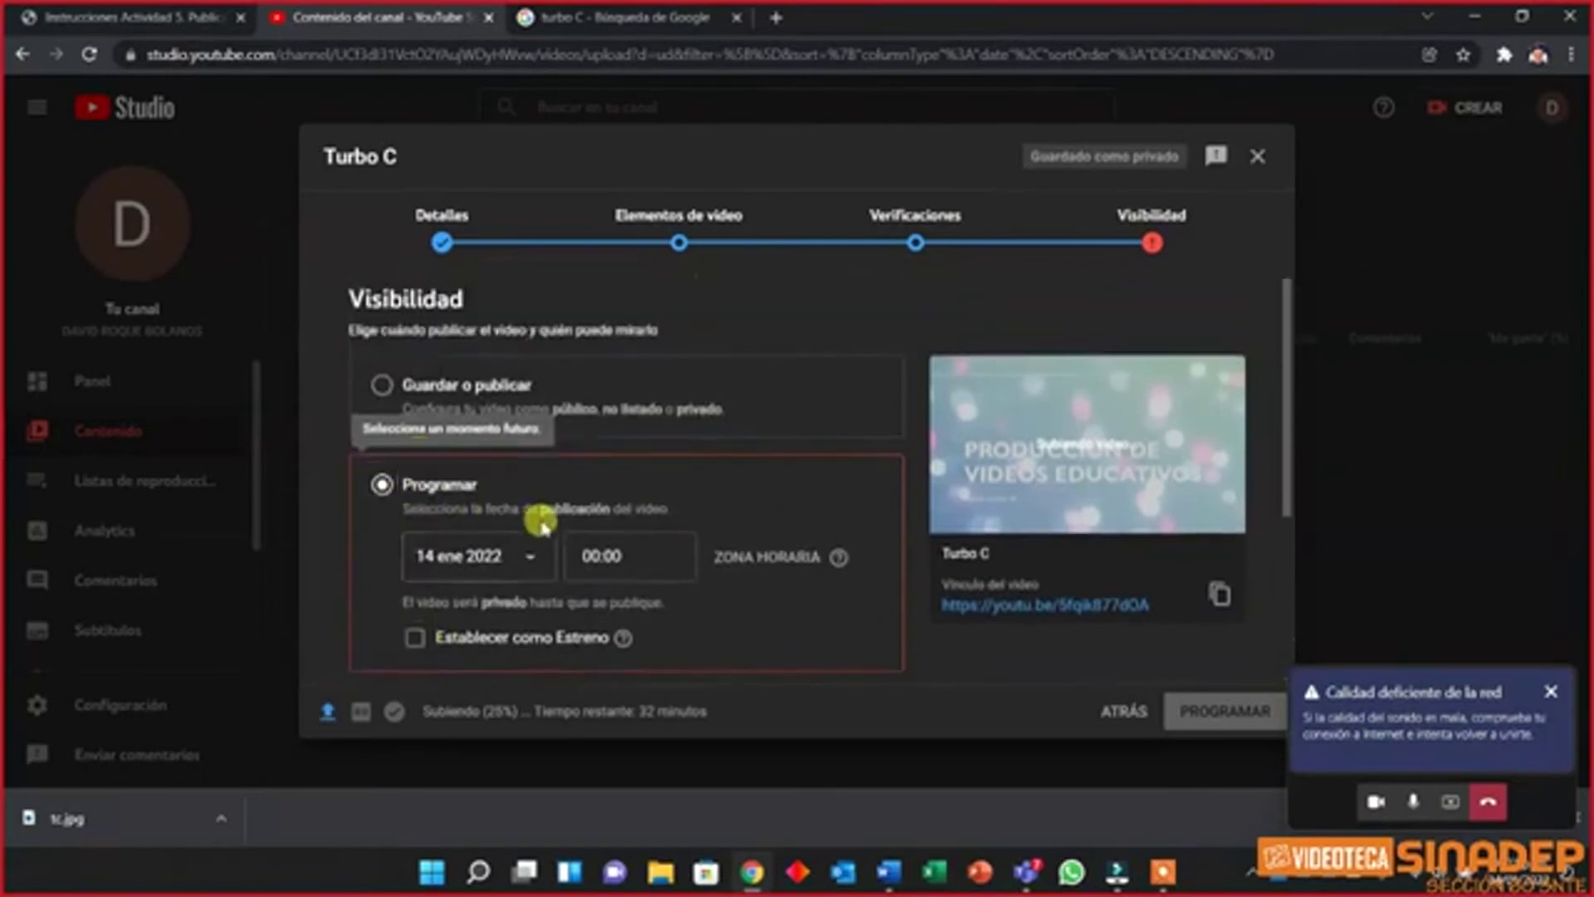
click(514, 560)
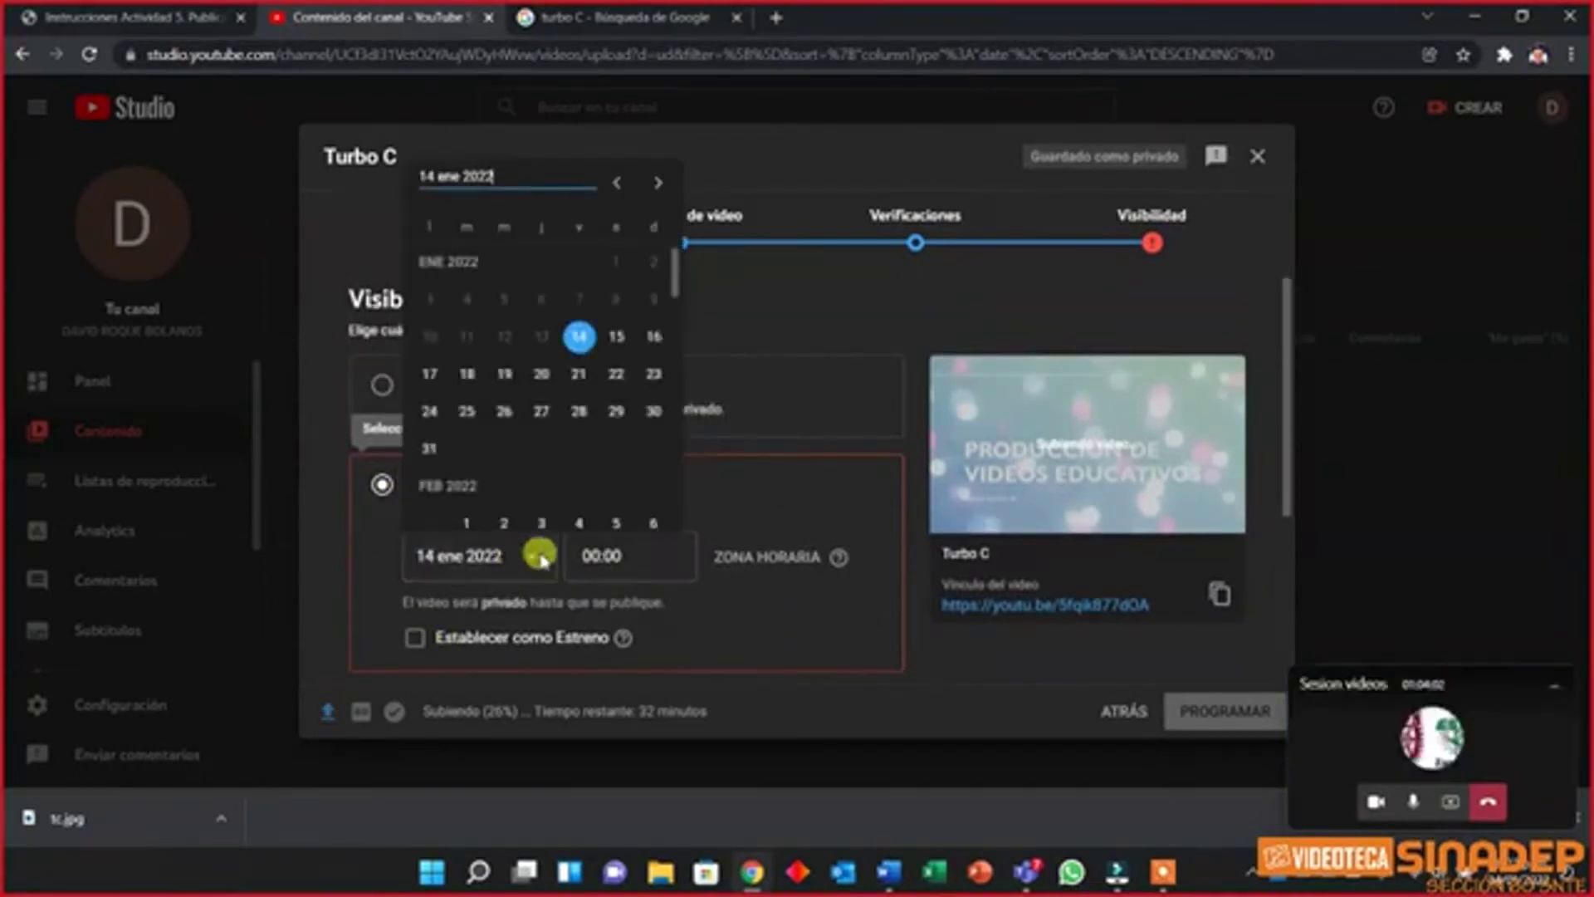
click(640, 556)
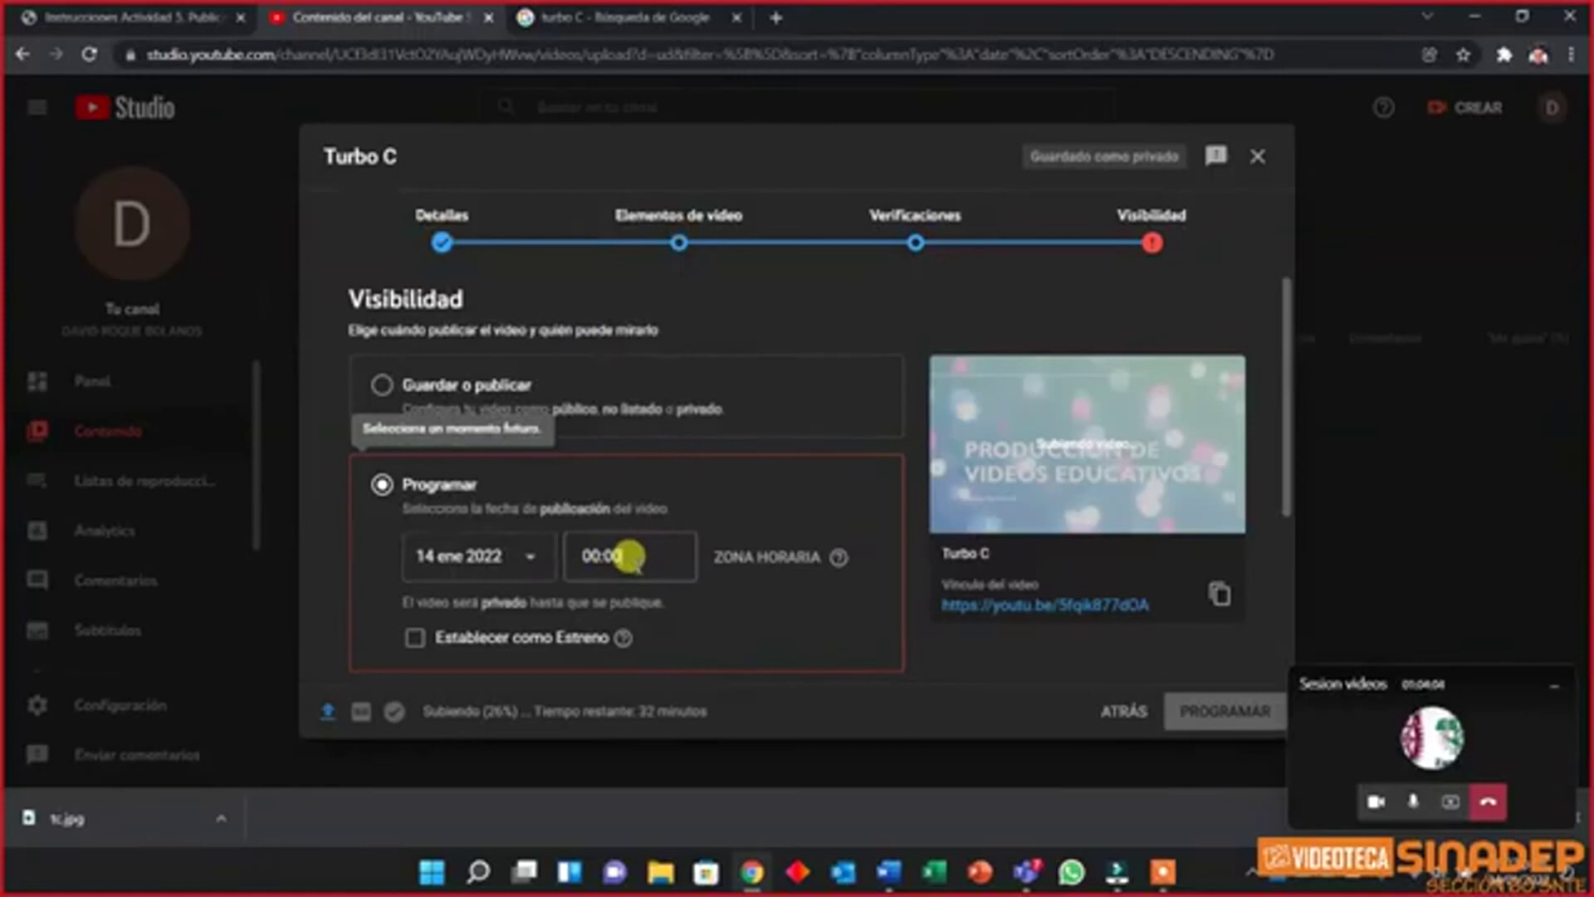
click(630, 555)
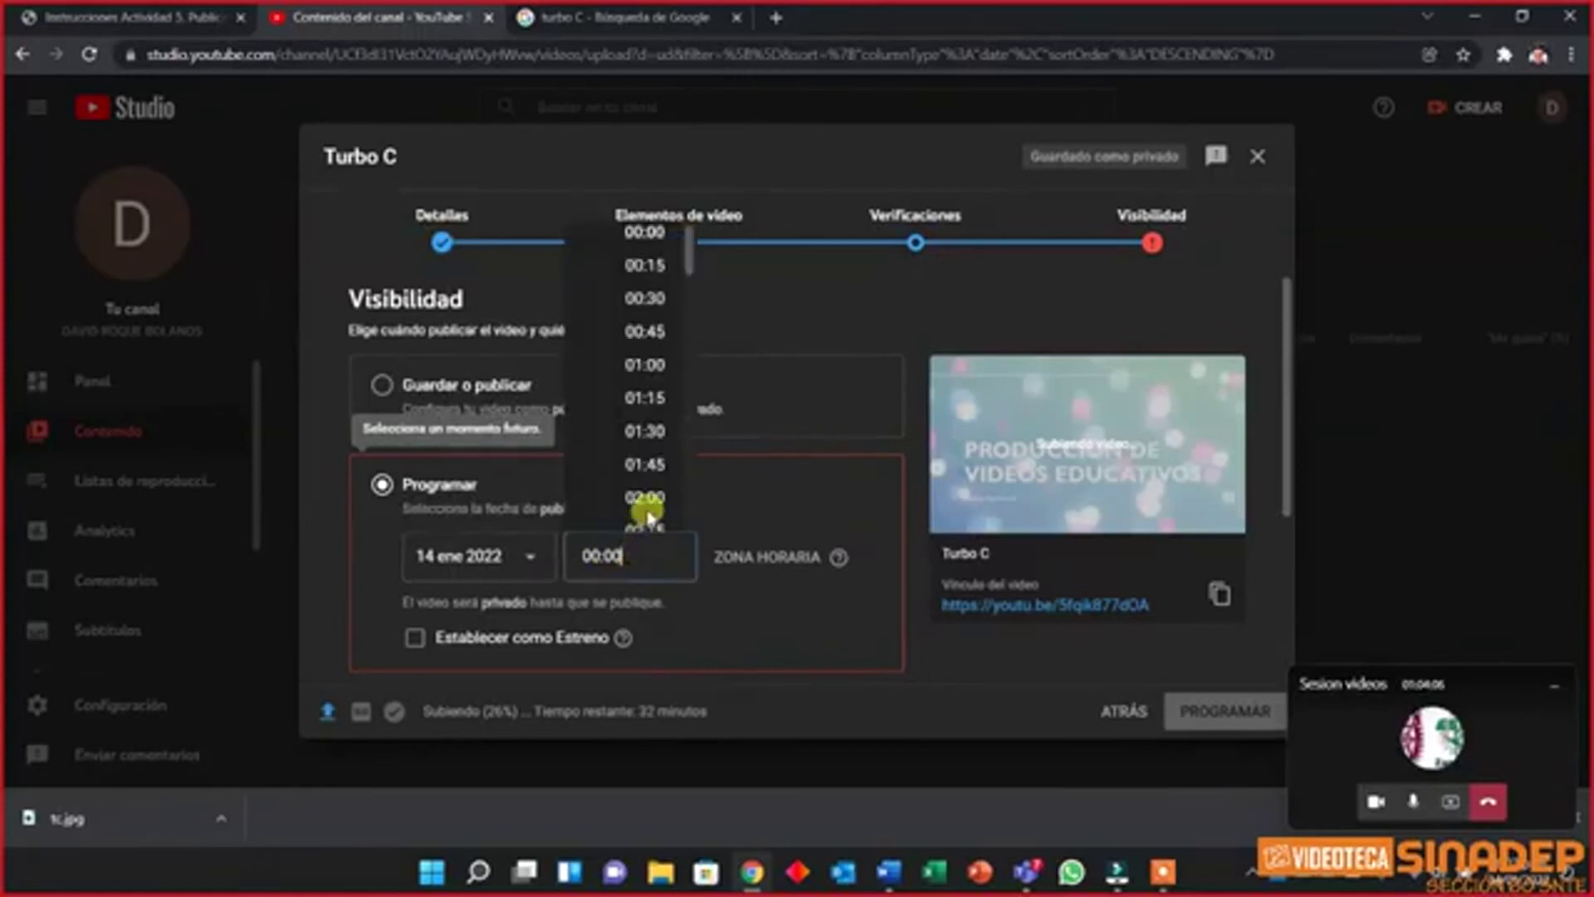
scroll(640, 415, down, 4)
scroll(627, 442, down, 20)
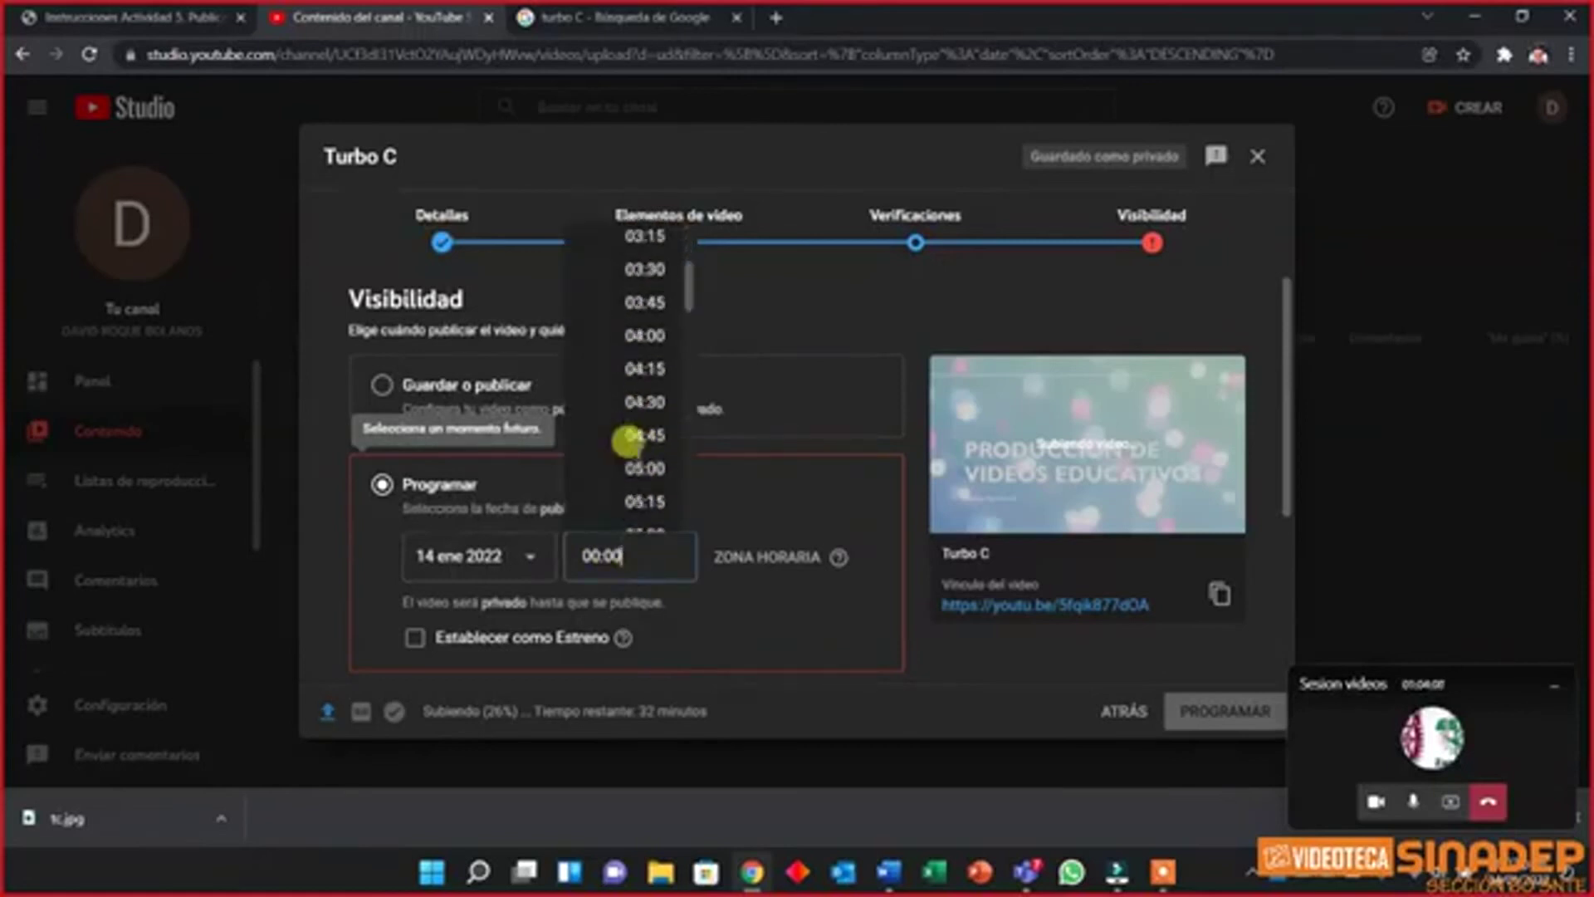
scroll(628, 441, down, 5)
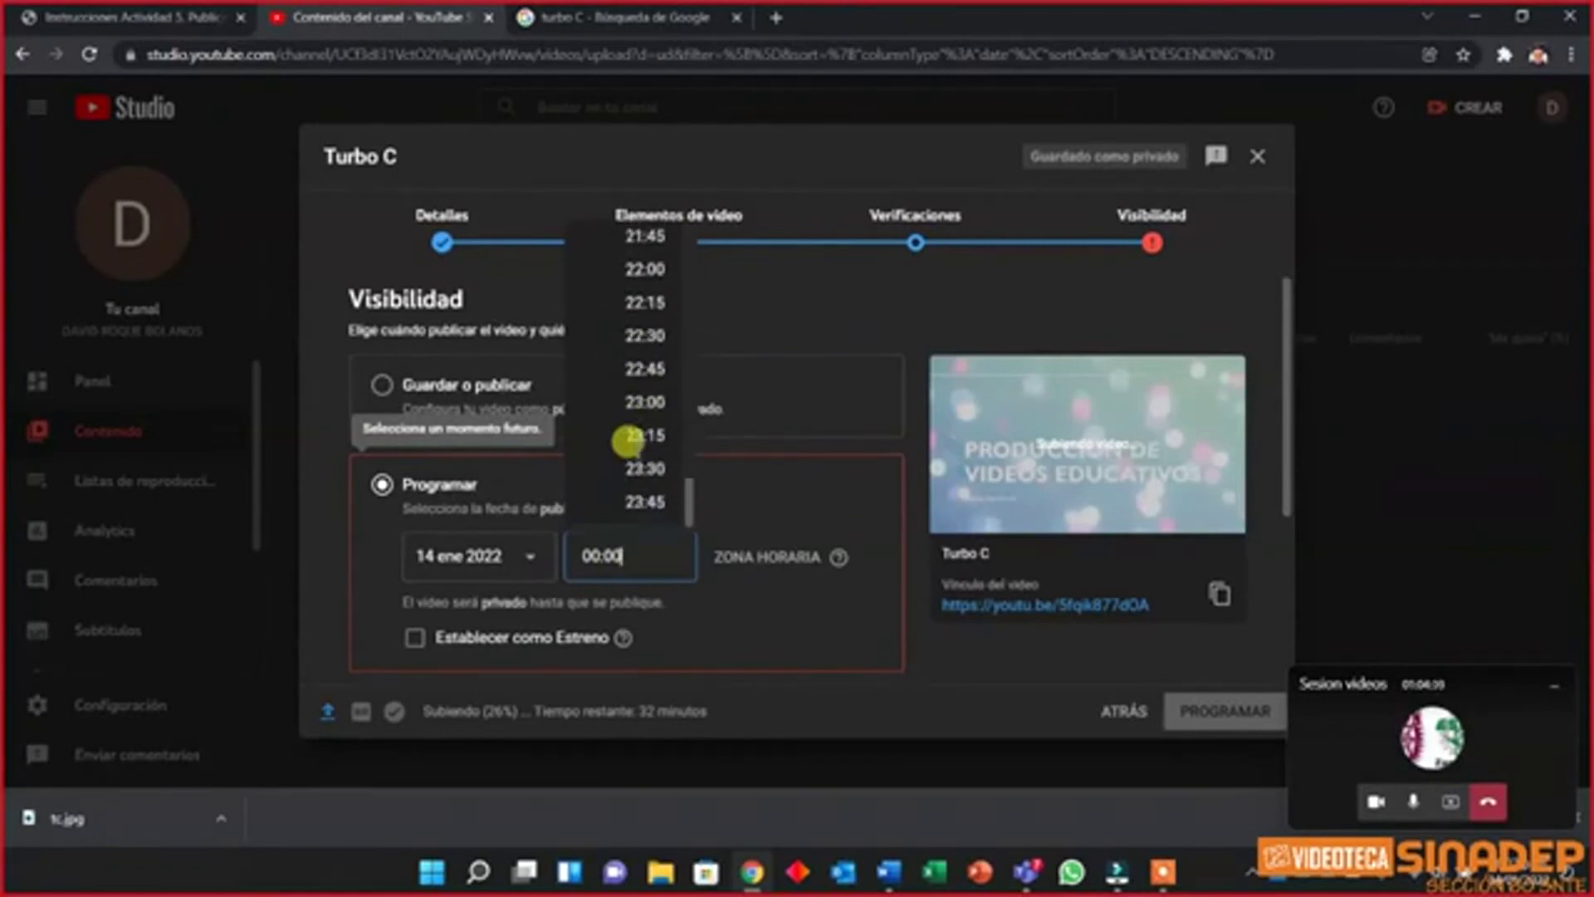
Switch the visibility back to Guardar o publicar with No listado, save the video and close the upload notice
click(382, 390)
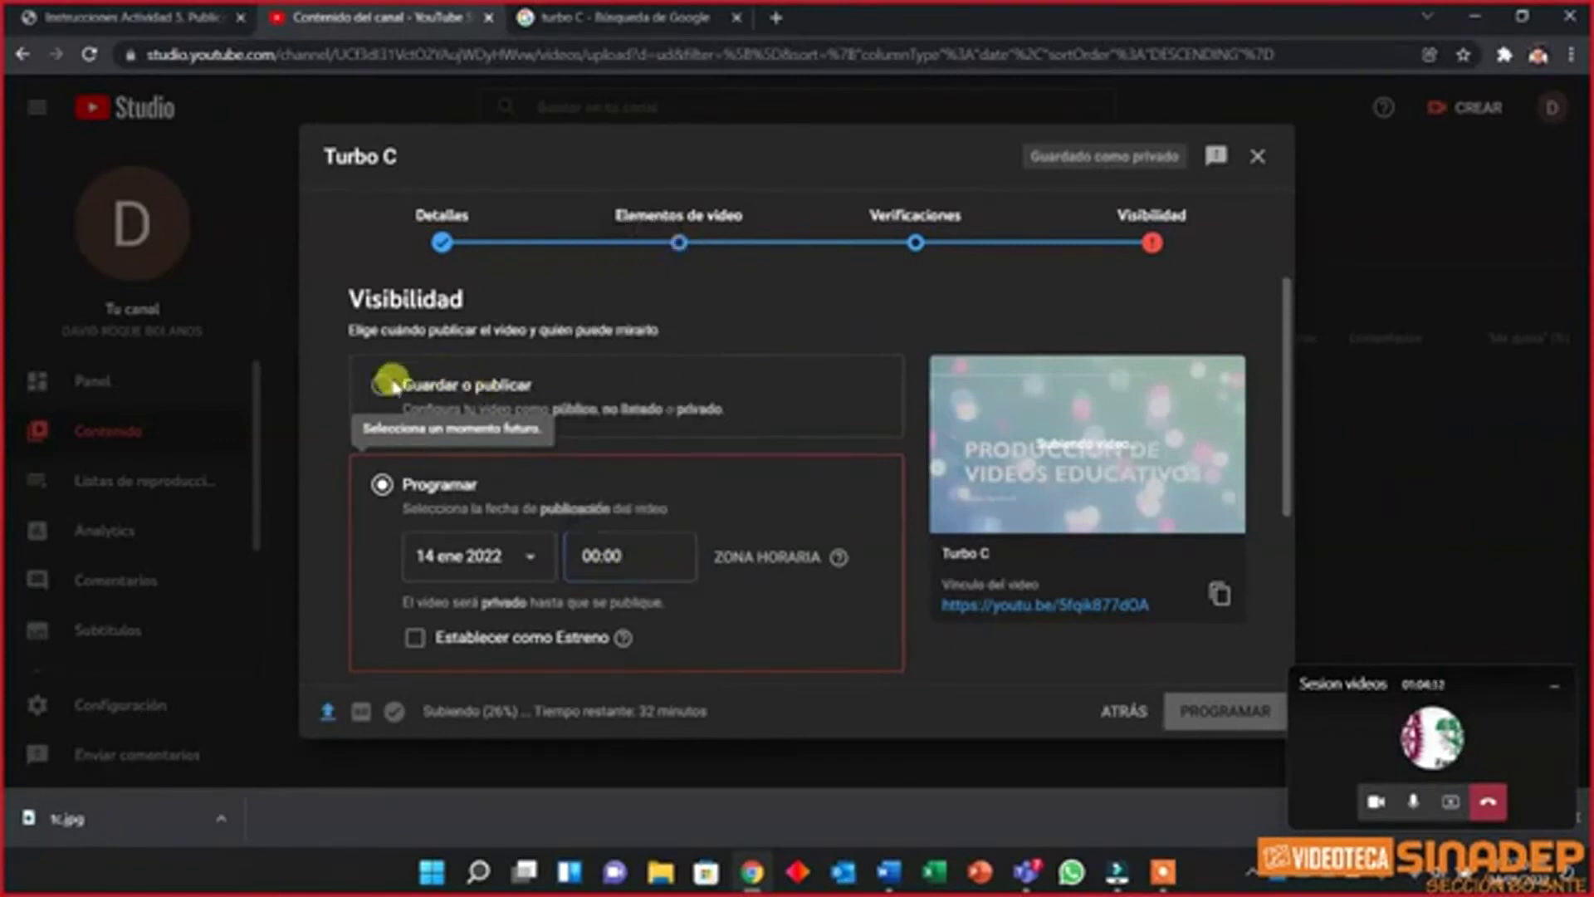
click(382, 387)
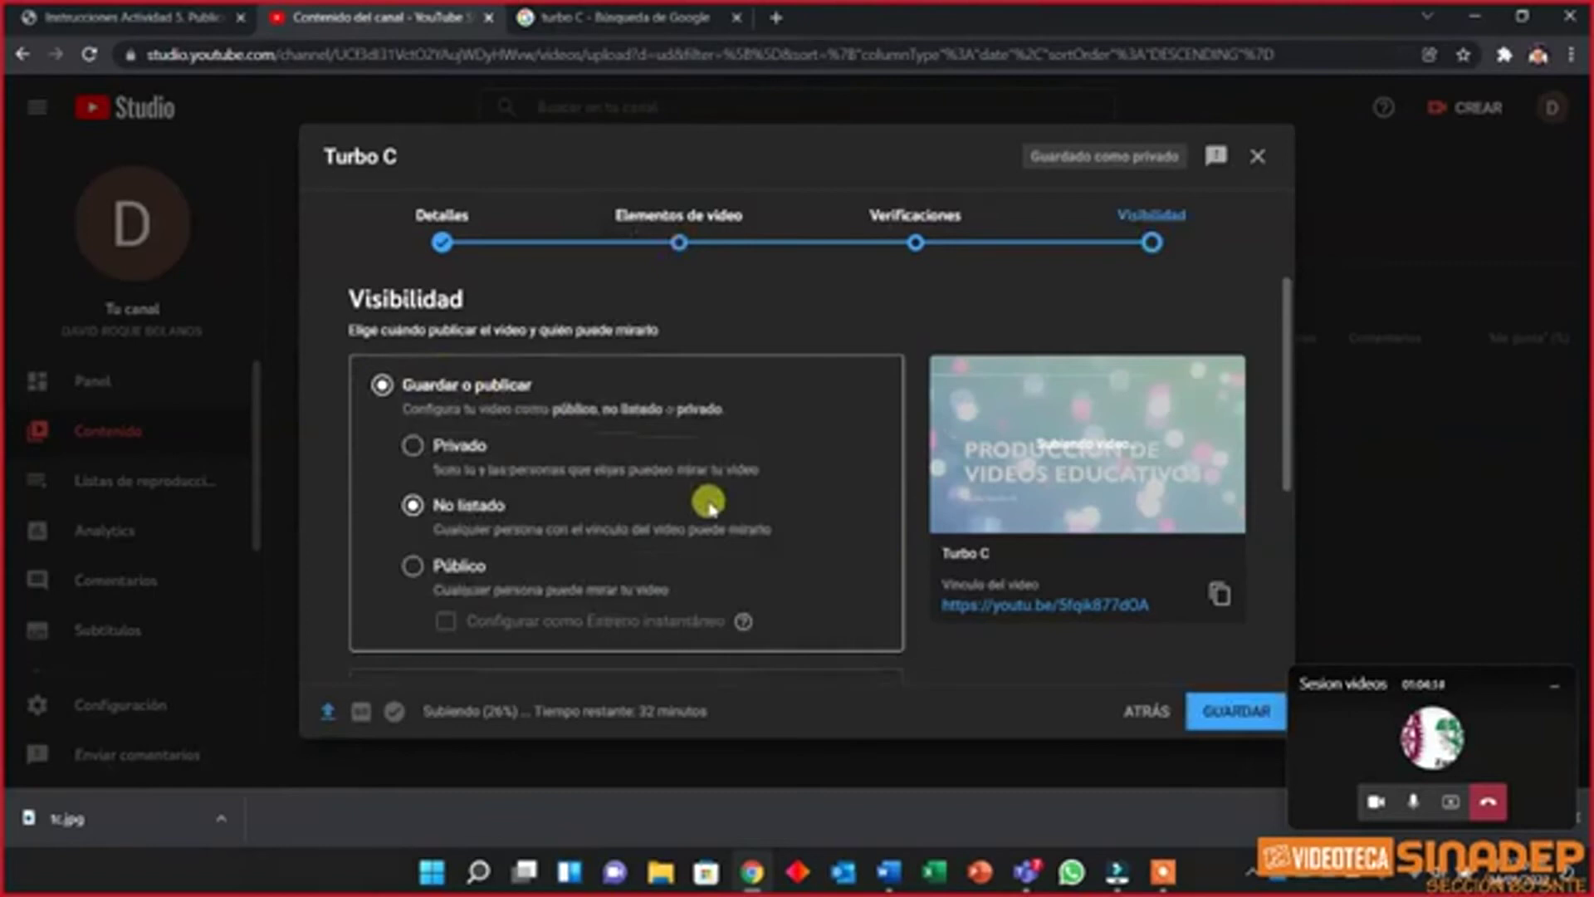
scroll(465, 423, down, 4)
scroll(498, 440, up, 3)
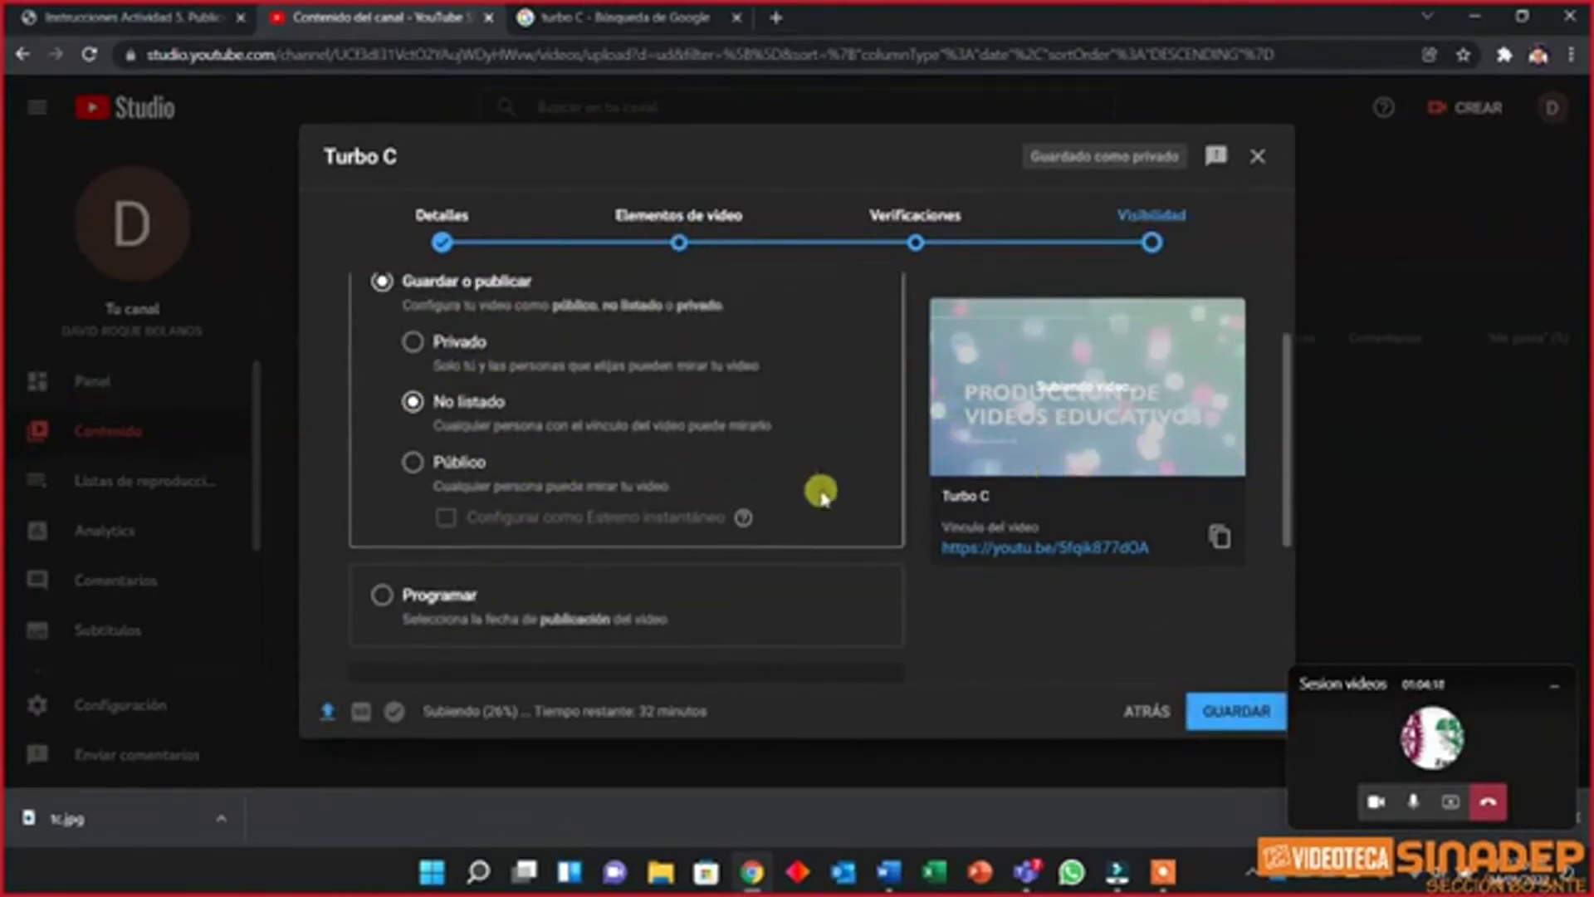
scroll(748, 586, up, 2)
scroll(752, 587, down, 2)
scroll(754, 587, up, 2)
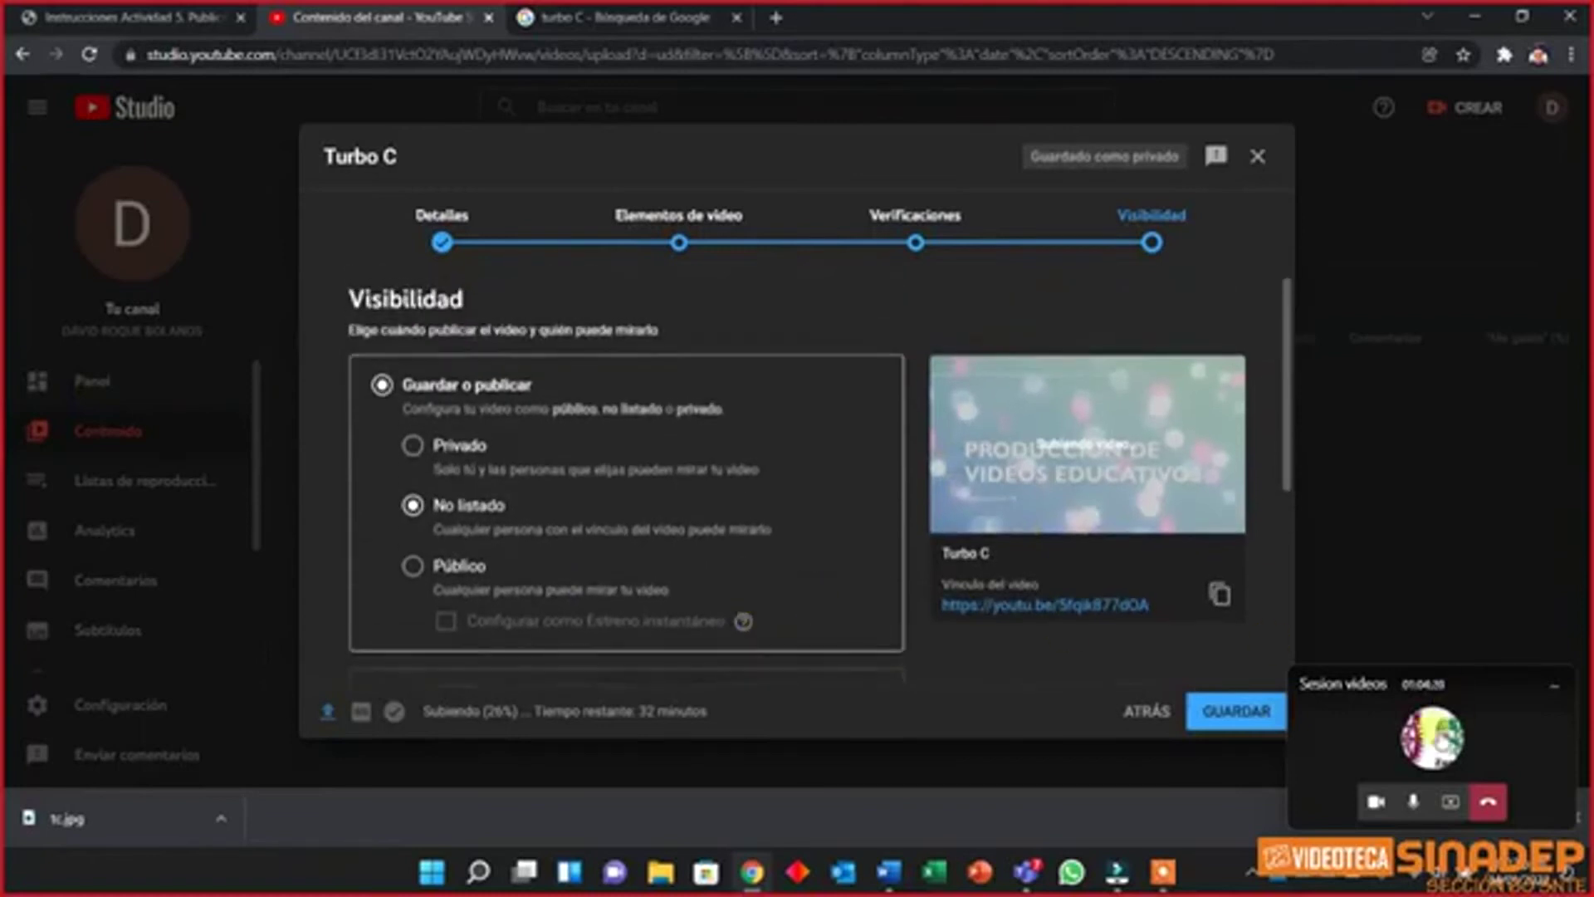
click(1254, 715)
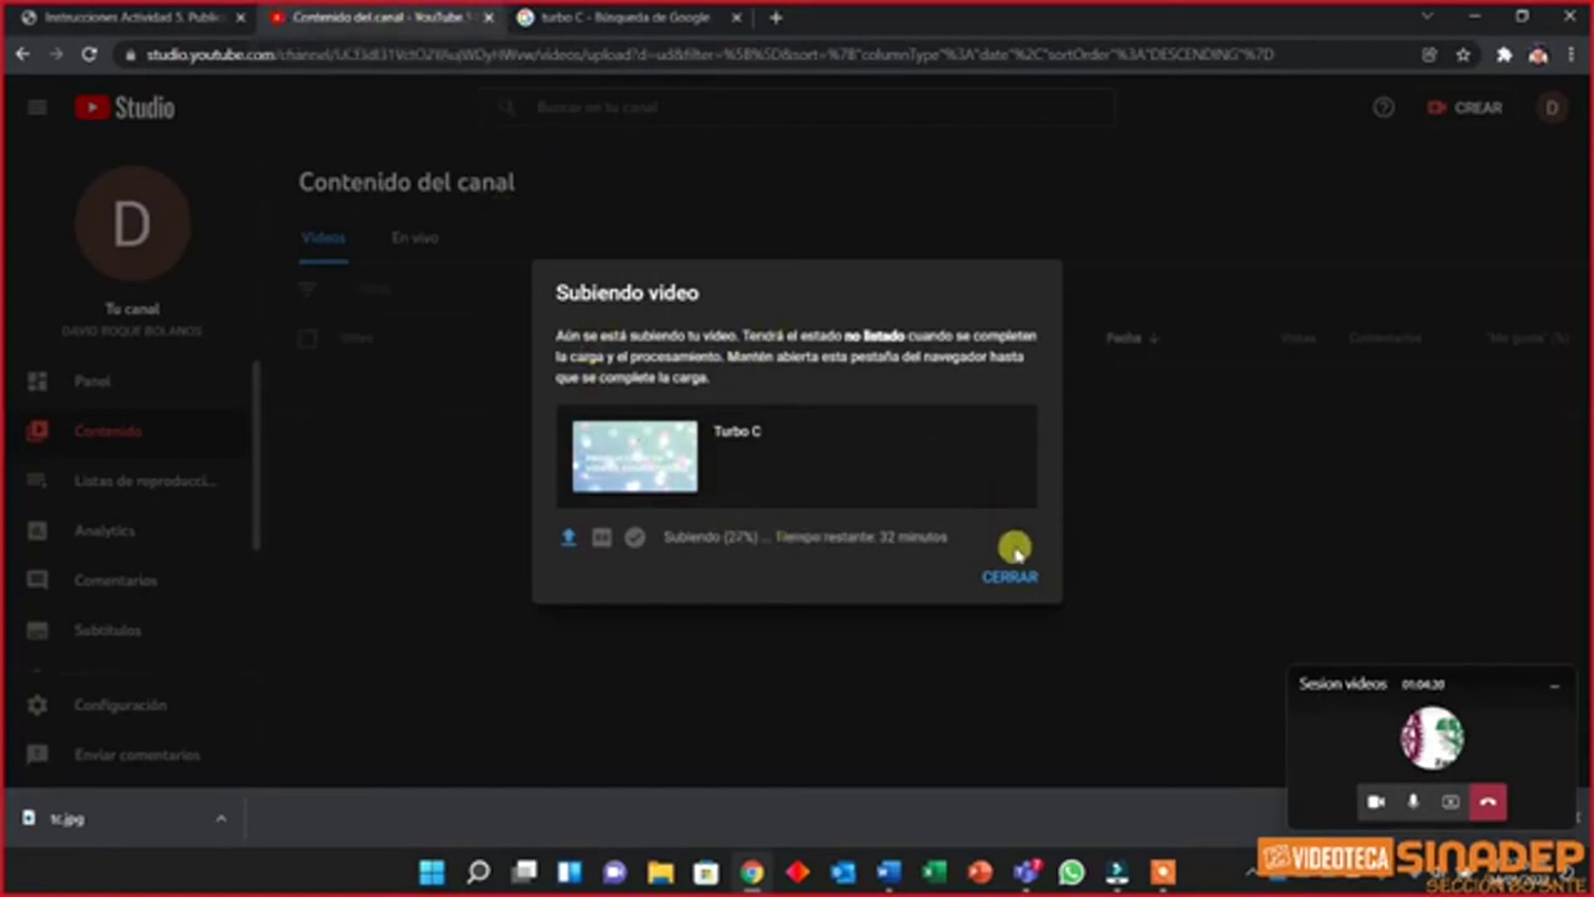
click(1016, 579)
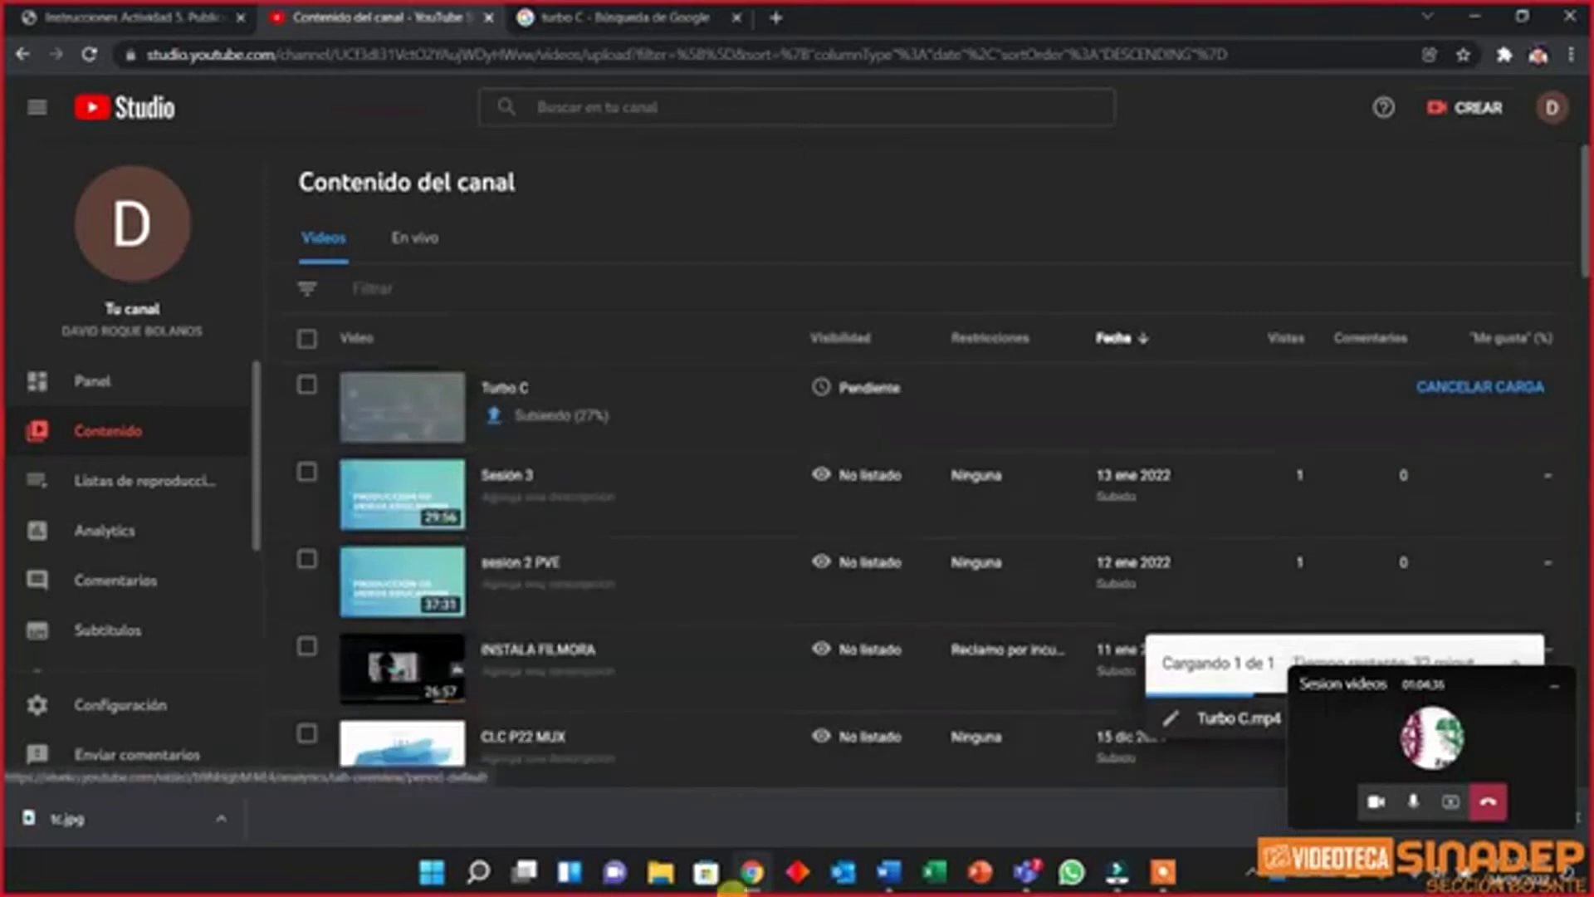
Open the channel's playlists and look through the whole list
mouse_move(751, 871)
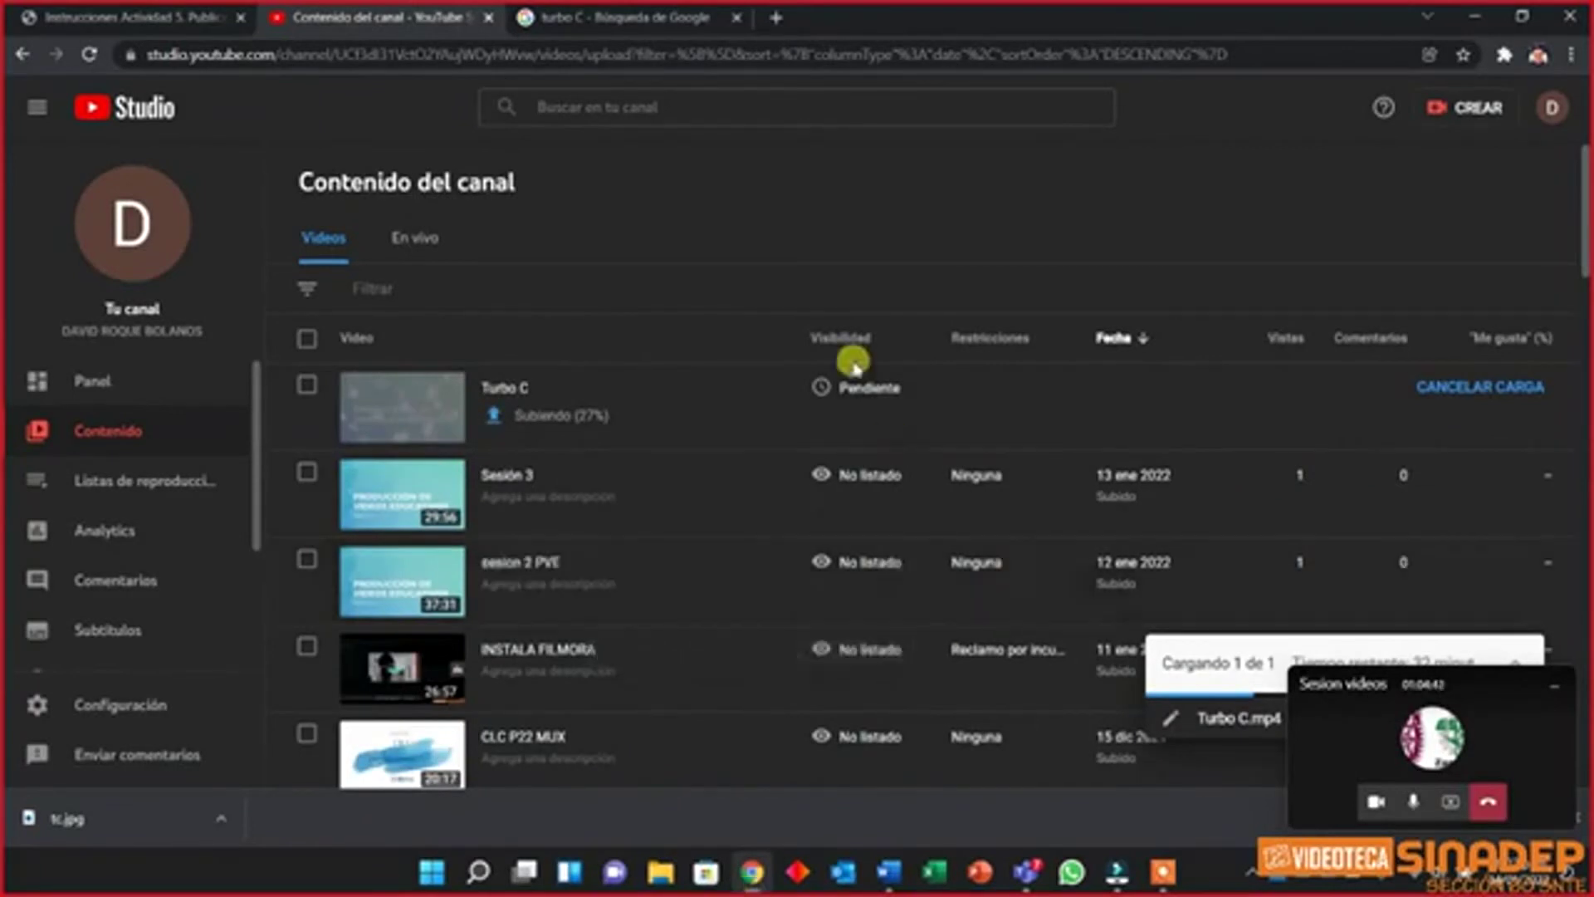
mouse_move(855, 387)
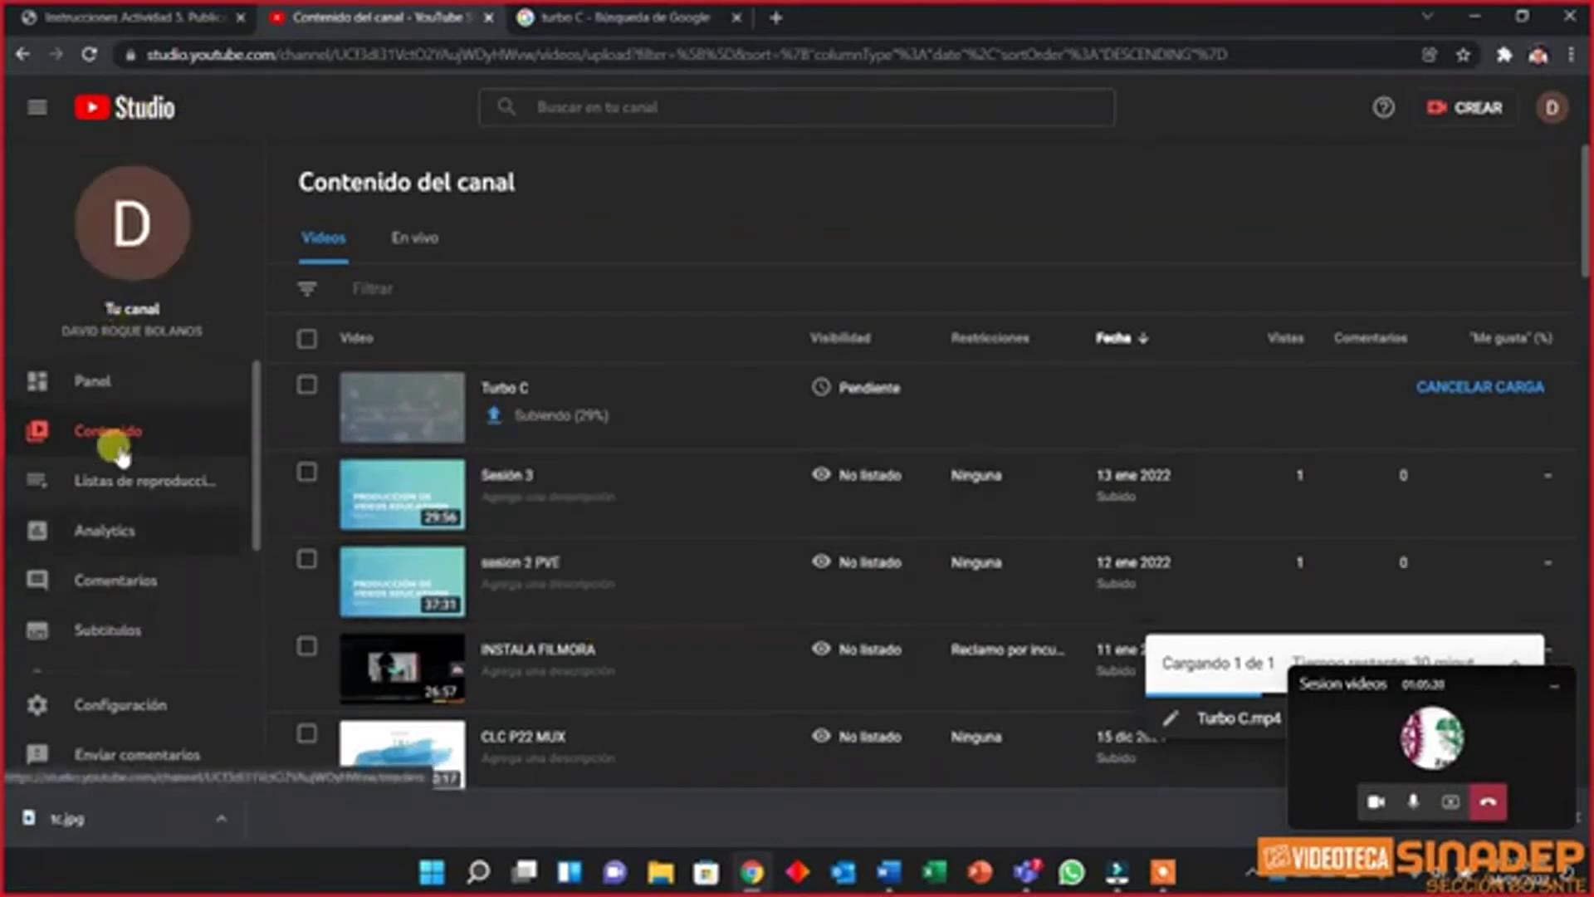
scroll(162, 552, down, 2)
scroll(163, 648, up, 3)
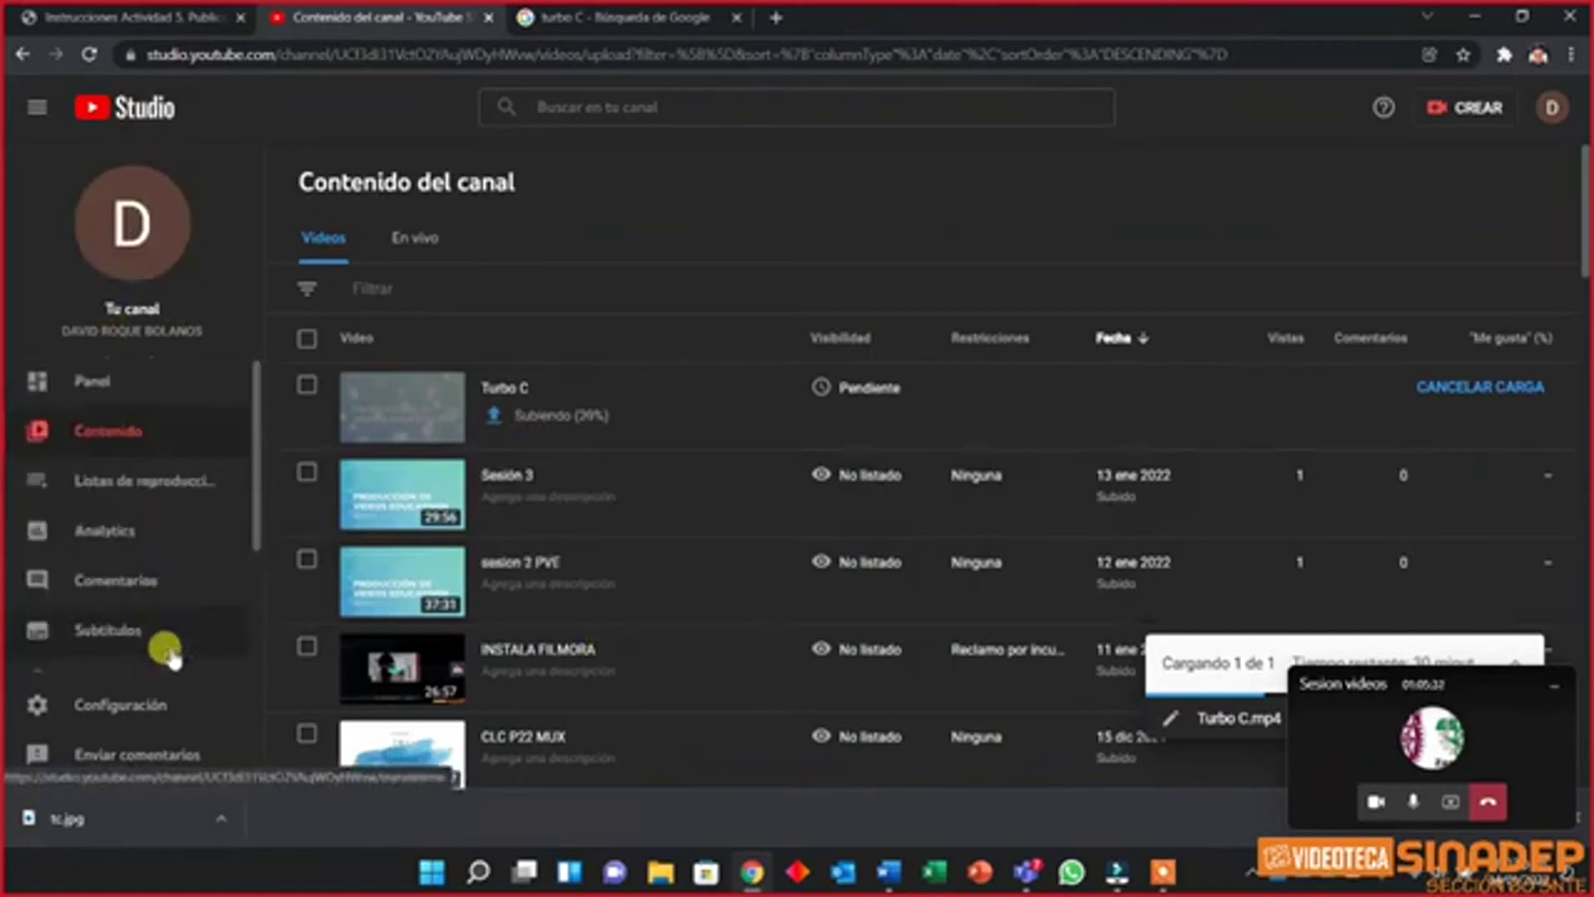
click(165, 485)
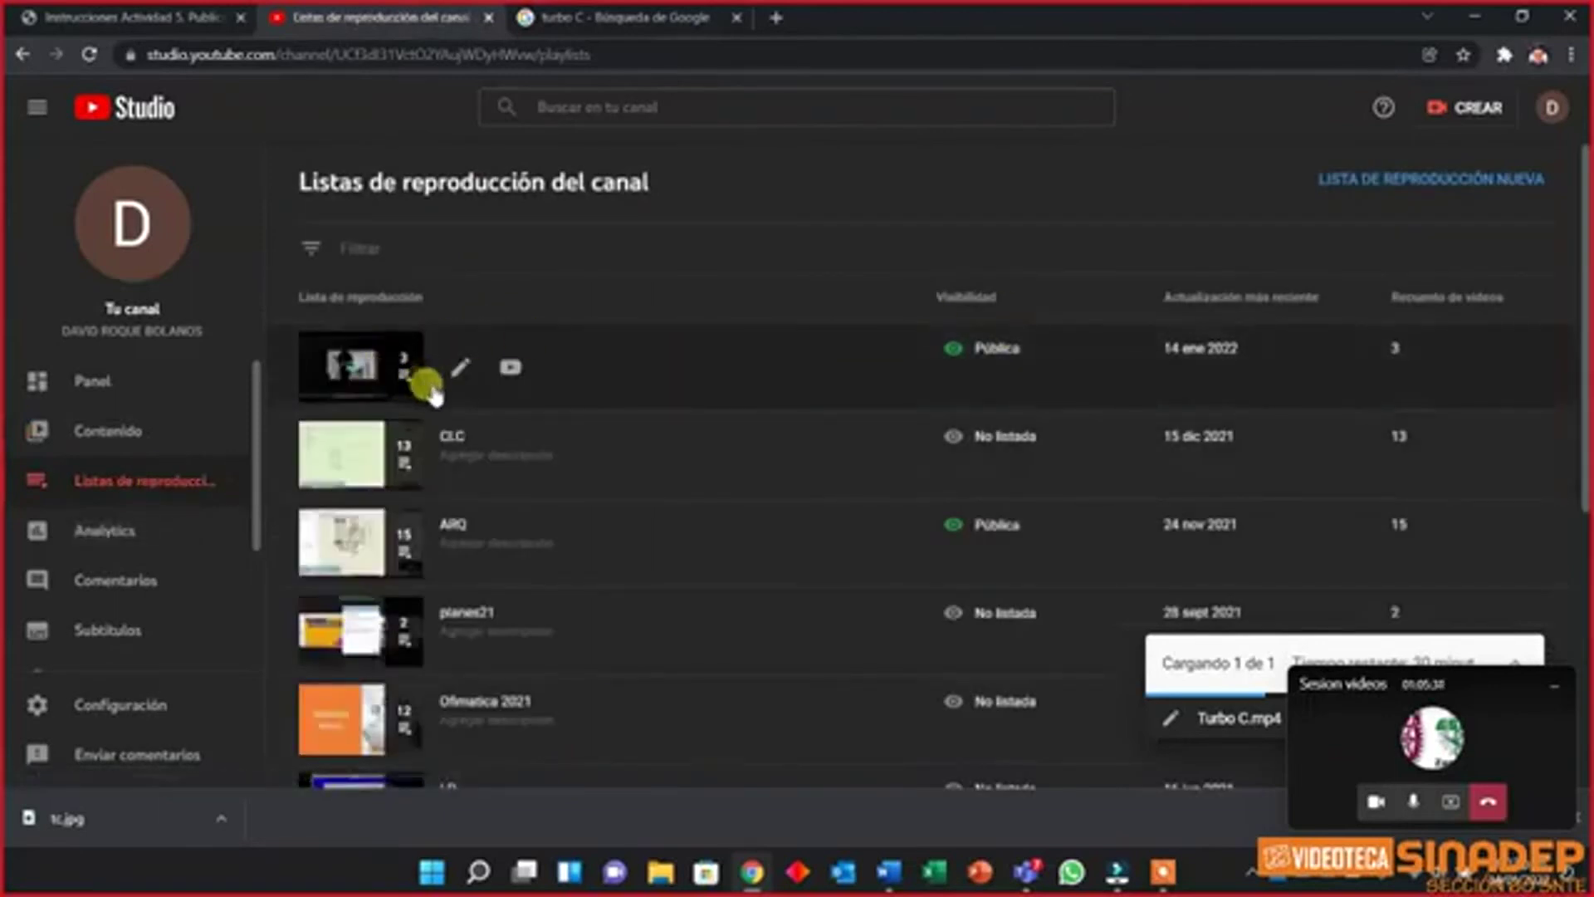
scroll(510, 556, down, 3)
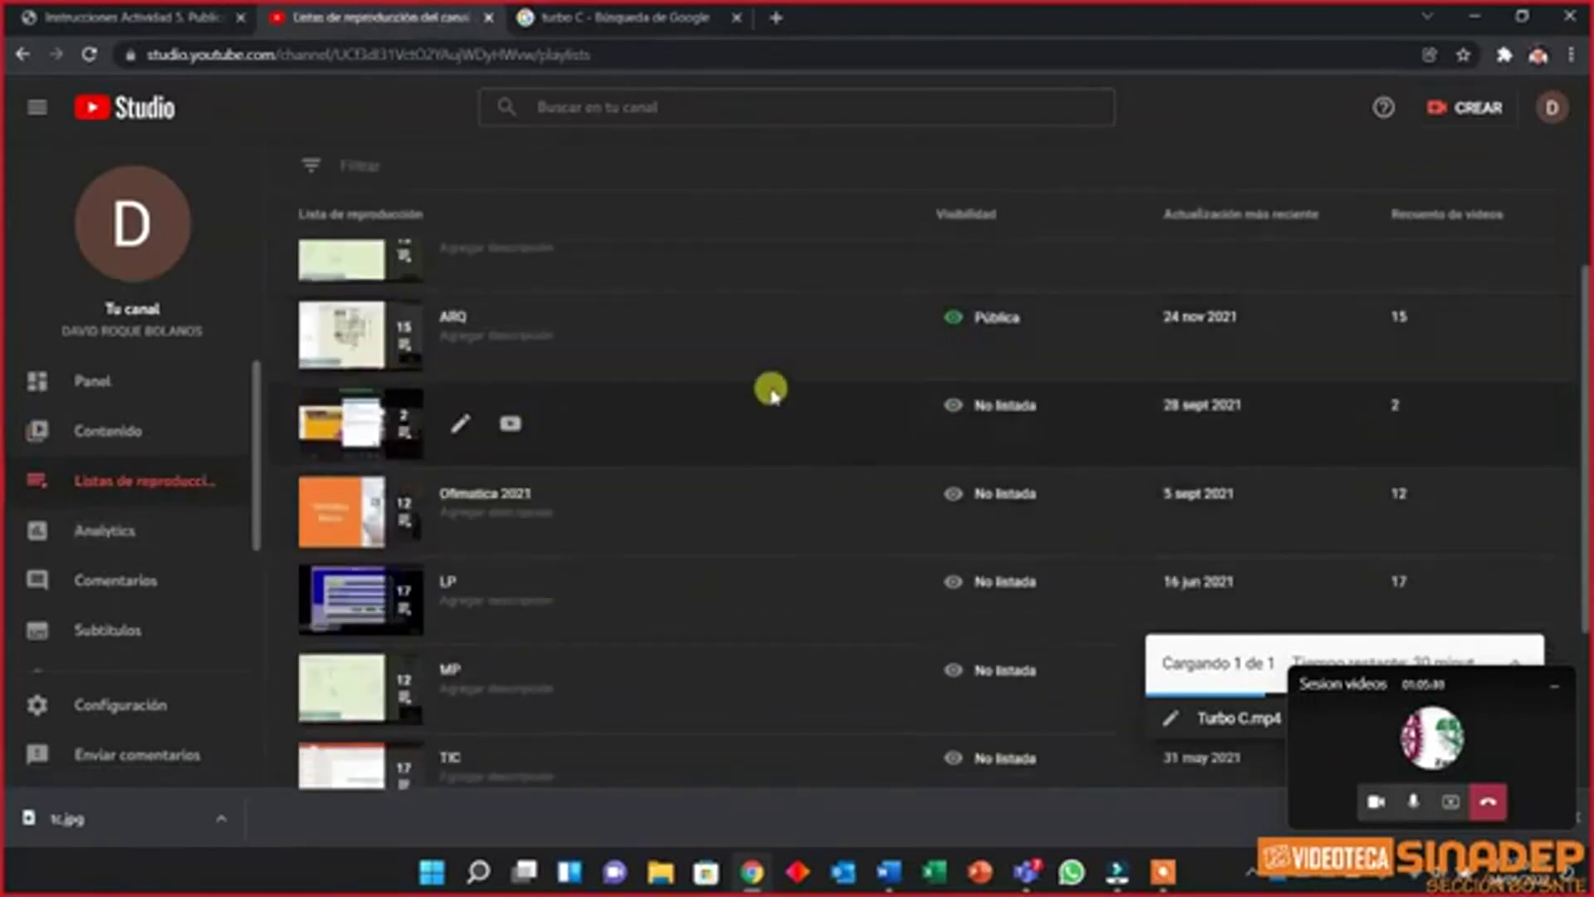
scroll(820, 473, down, 1)
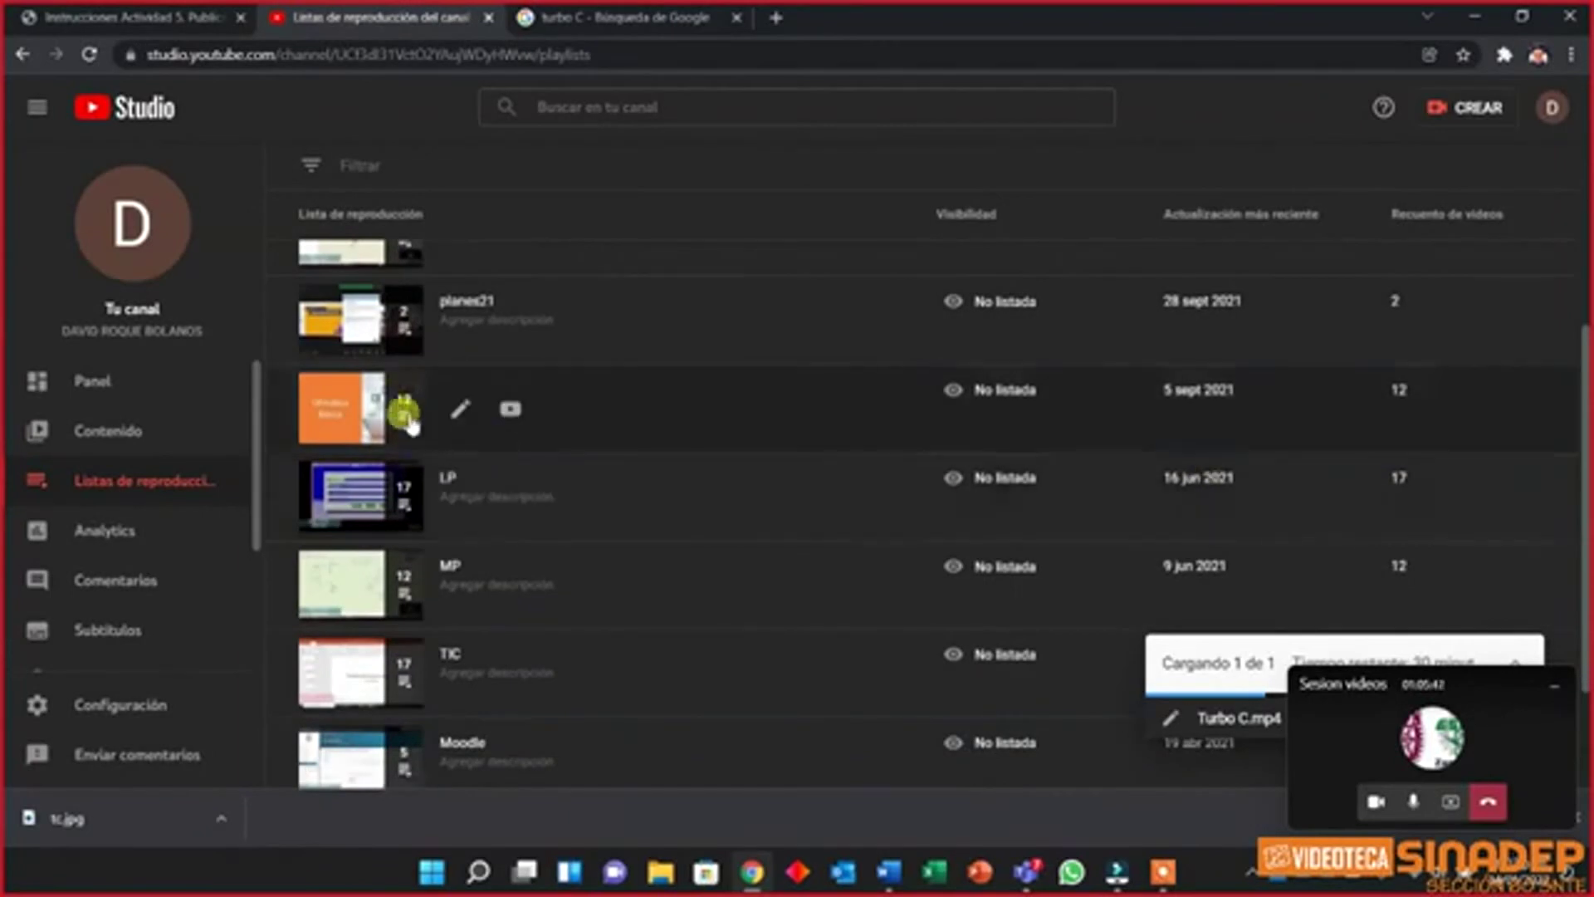
scroll(390, 511, down, 2)
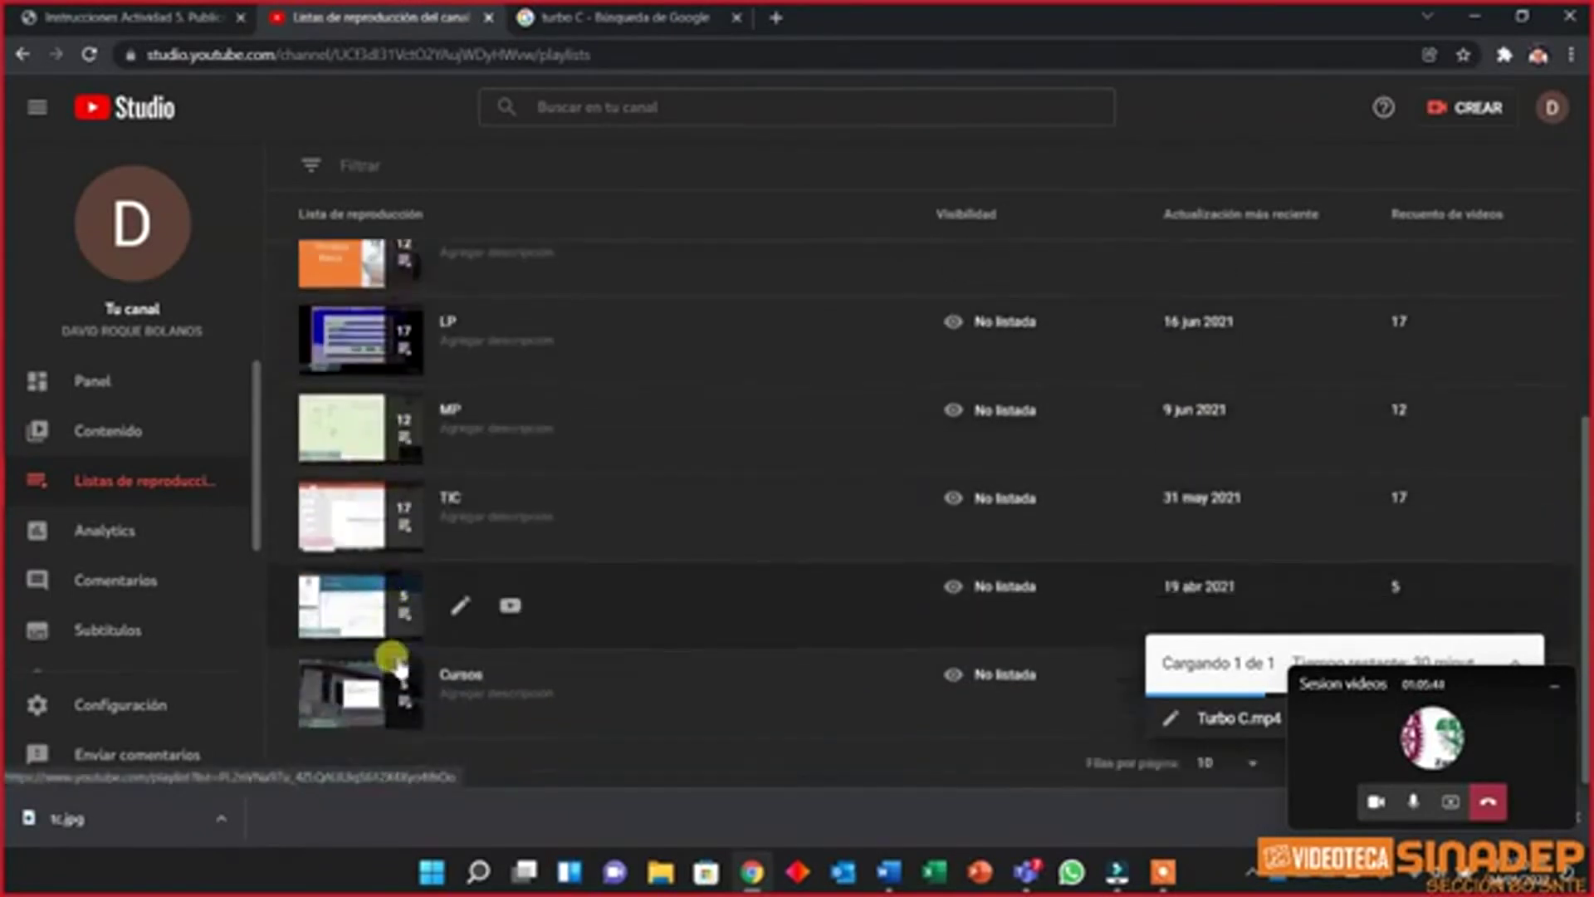
scroll(395, 661, up, 8)
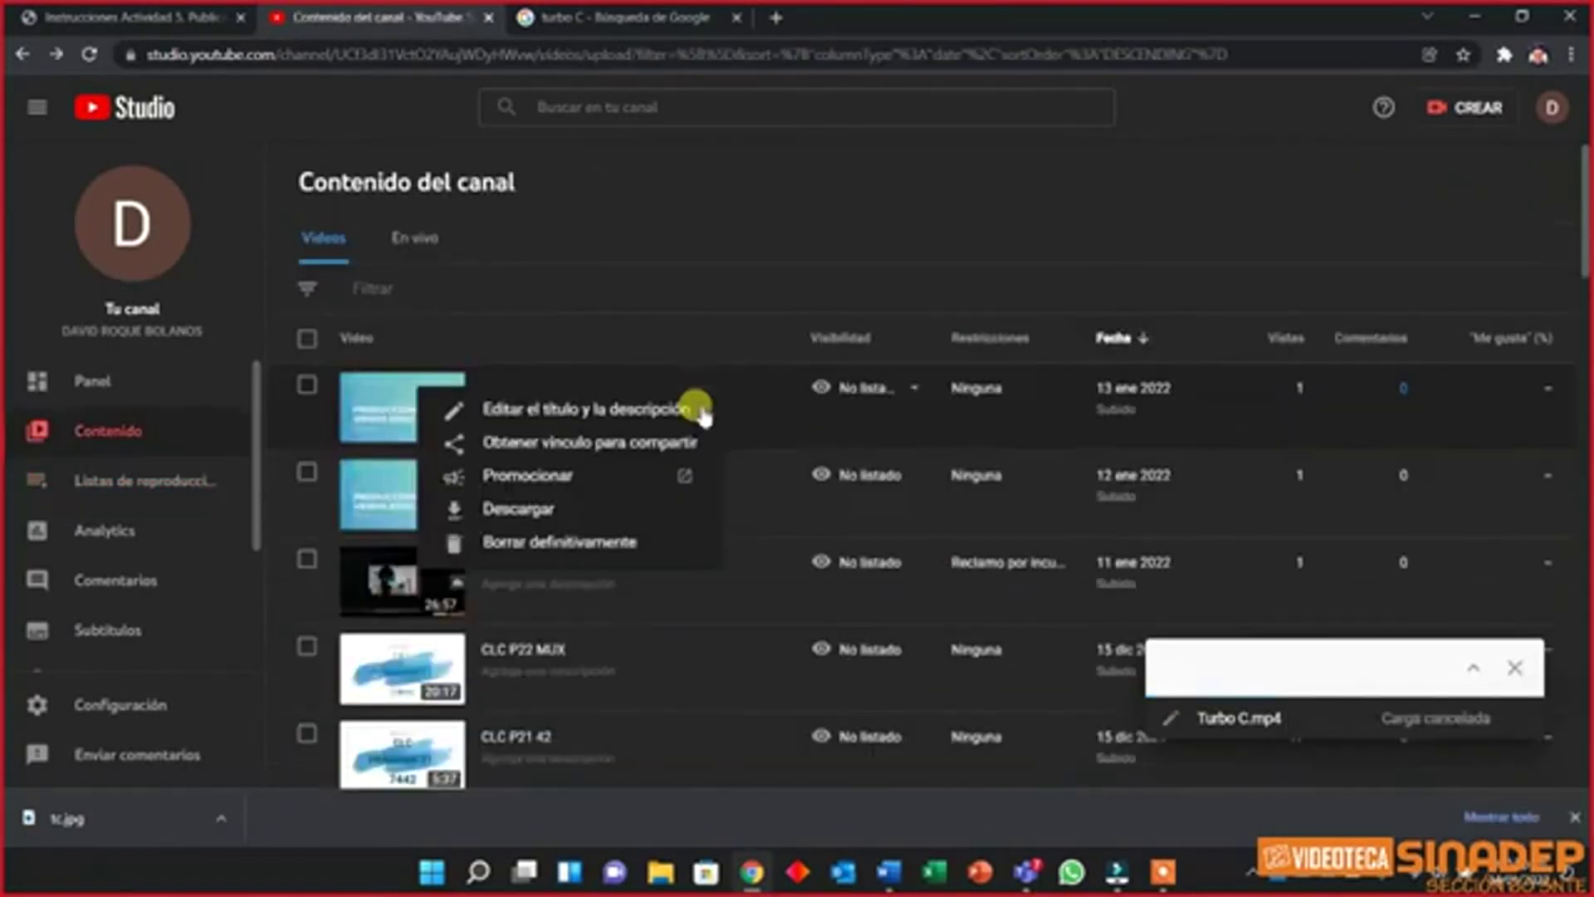
Copy the sharing link of the Sesión 3 video from the channel content
click(729, 402)
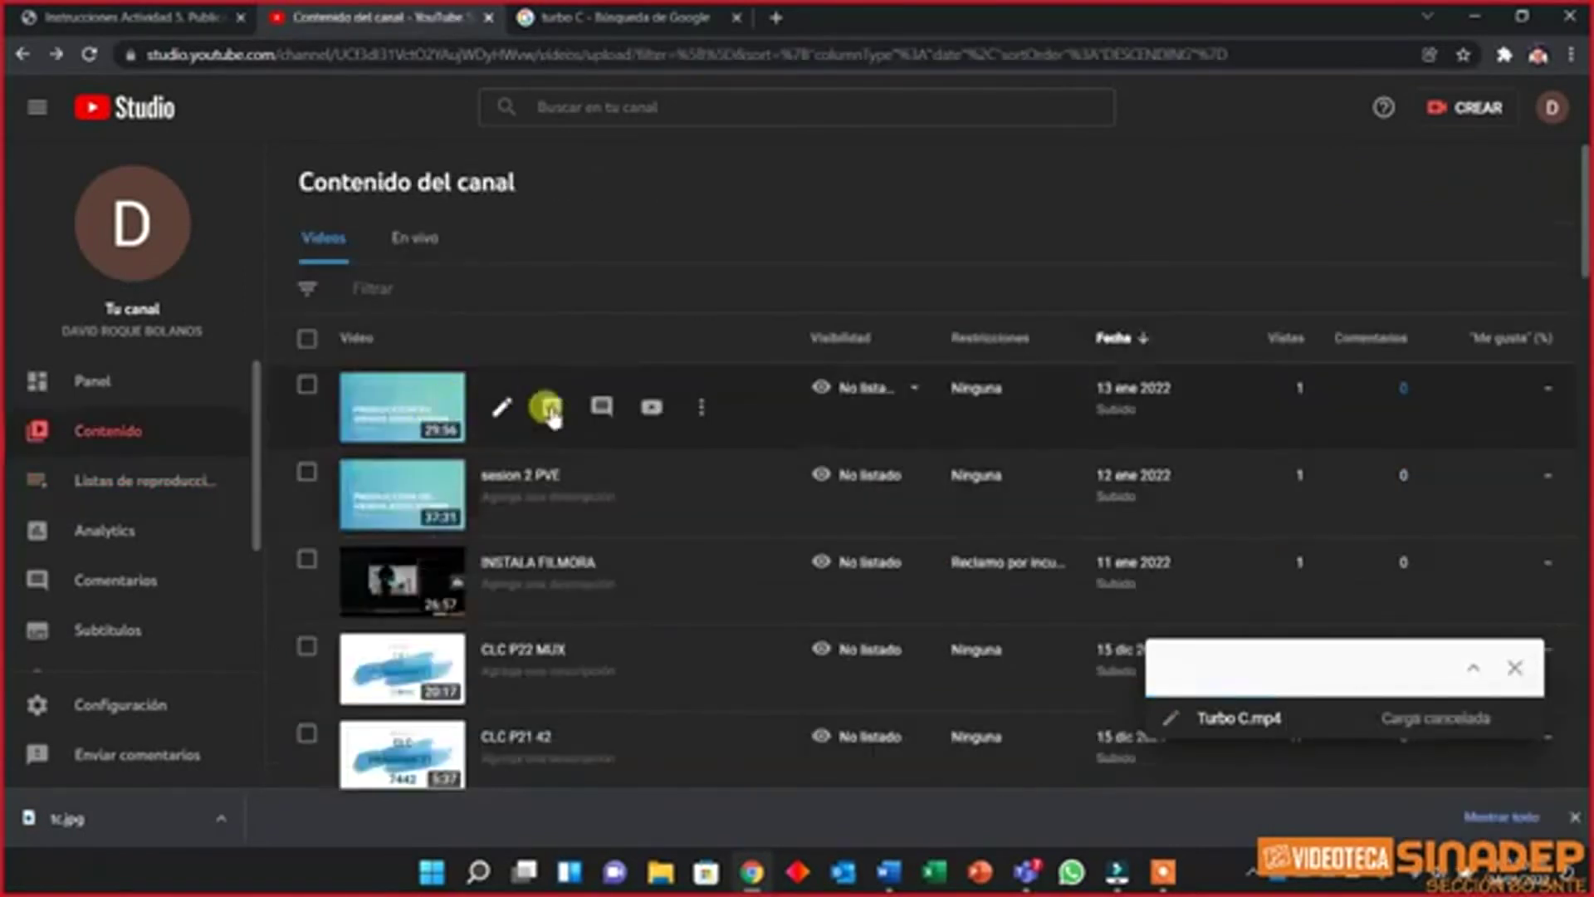
click(701, 409)
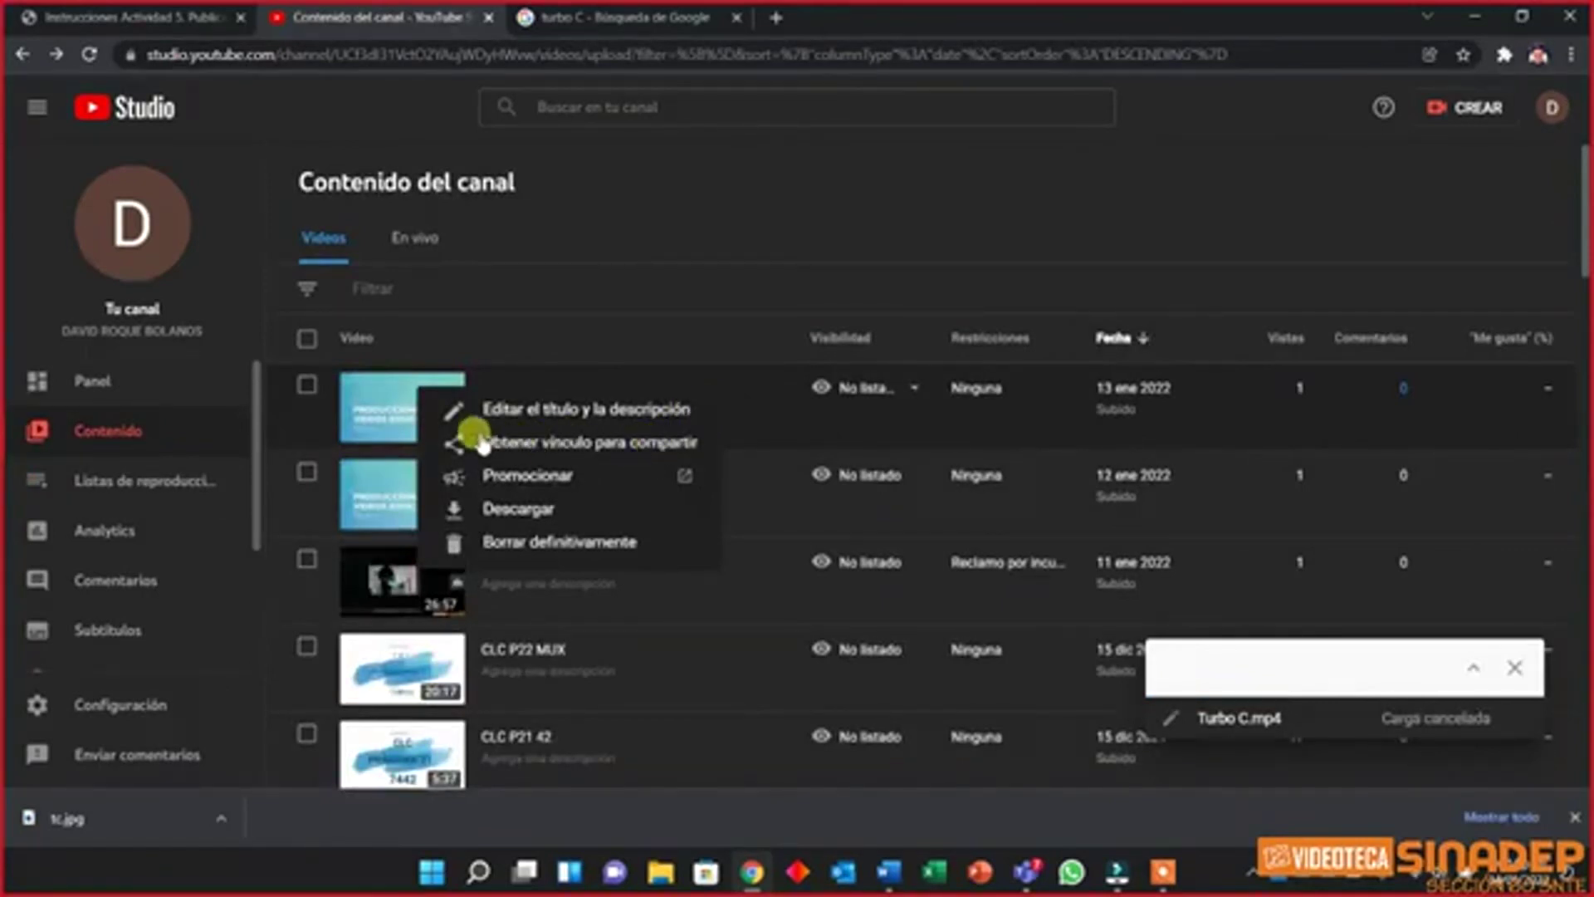
click(650, 445)
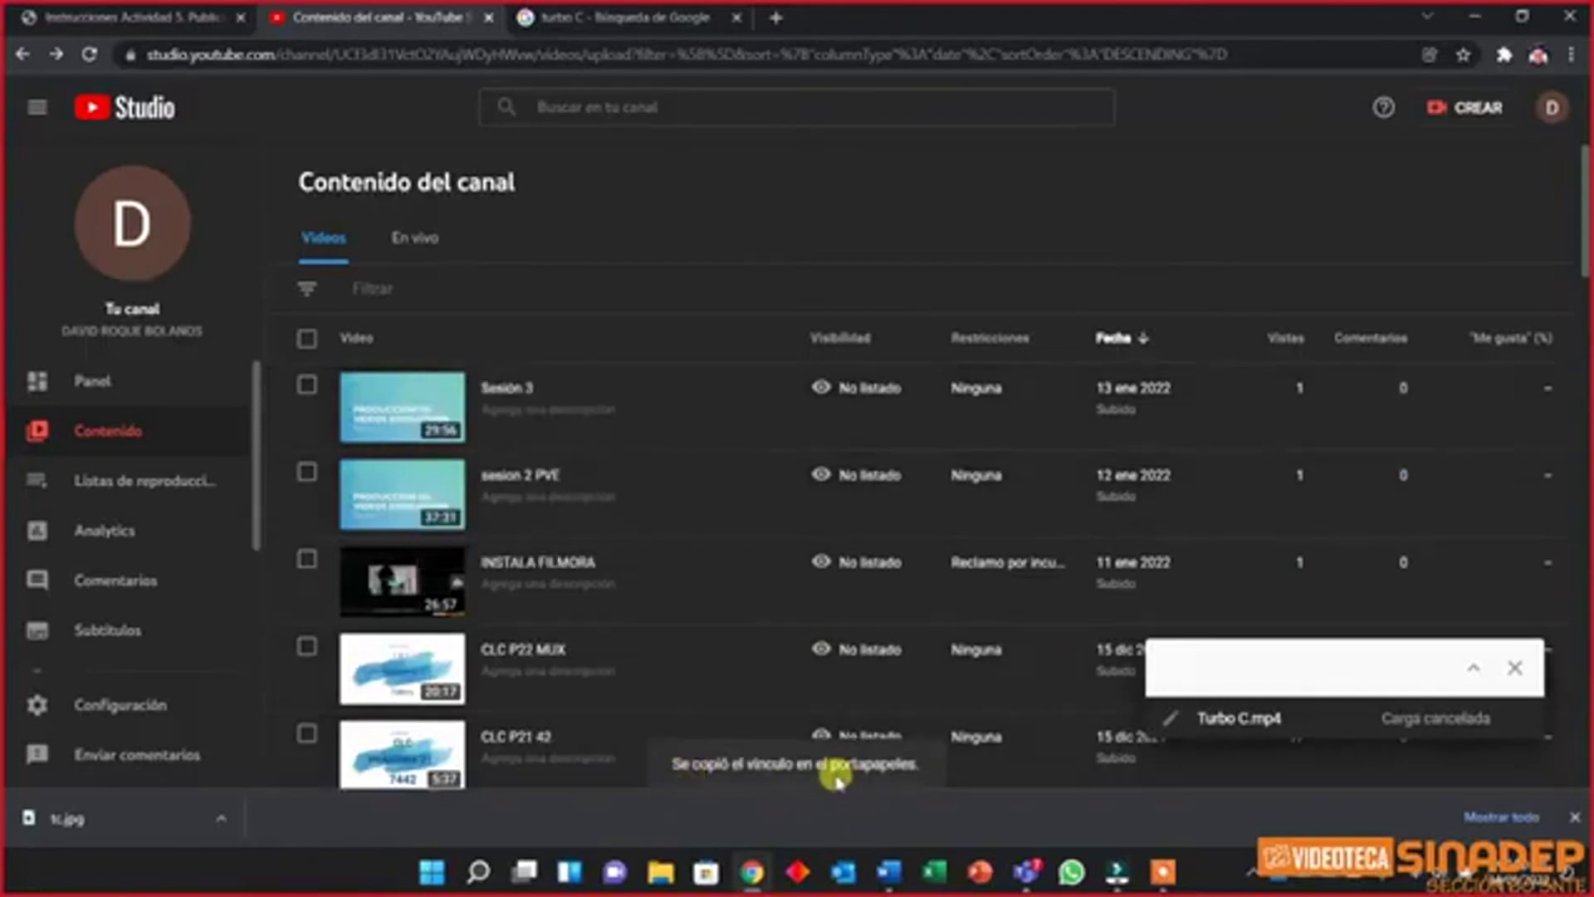
Open the copied Sesión 3 video link in a new browser tab
click(779, 20)
click(796, 50)
text(https://youtu.be/TVN_dp9Ryll)
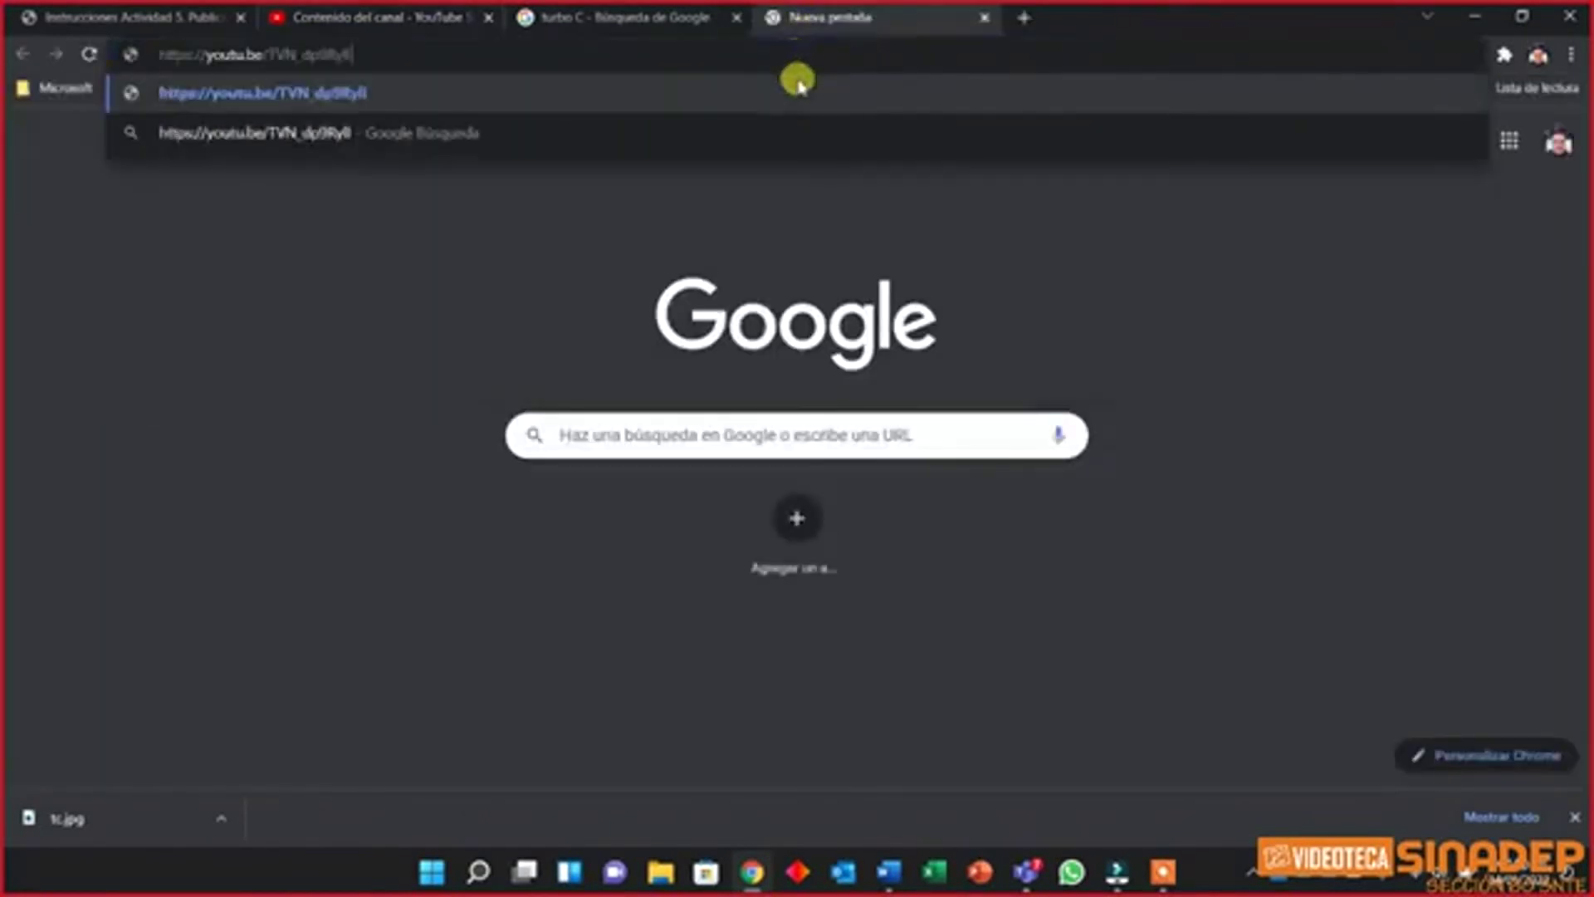
key(Return)
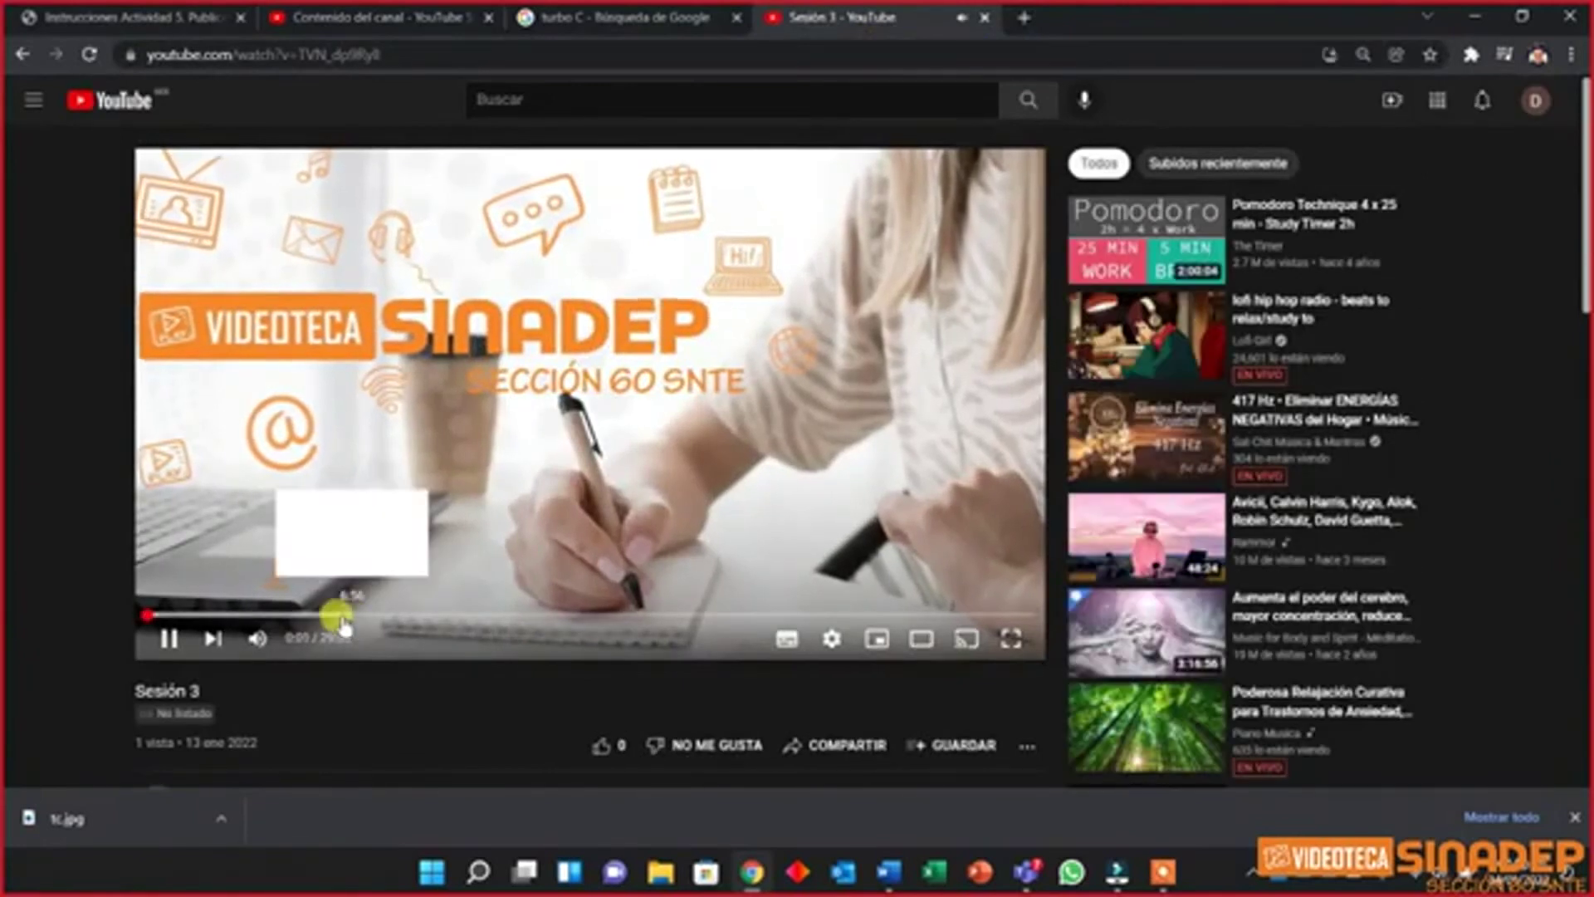
Skip the Sesión 3 video to about 12:20, pause it, examine its details and comments area, and close its tab
drag(142, 614, 513, 637)
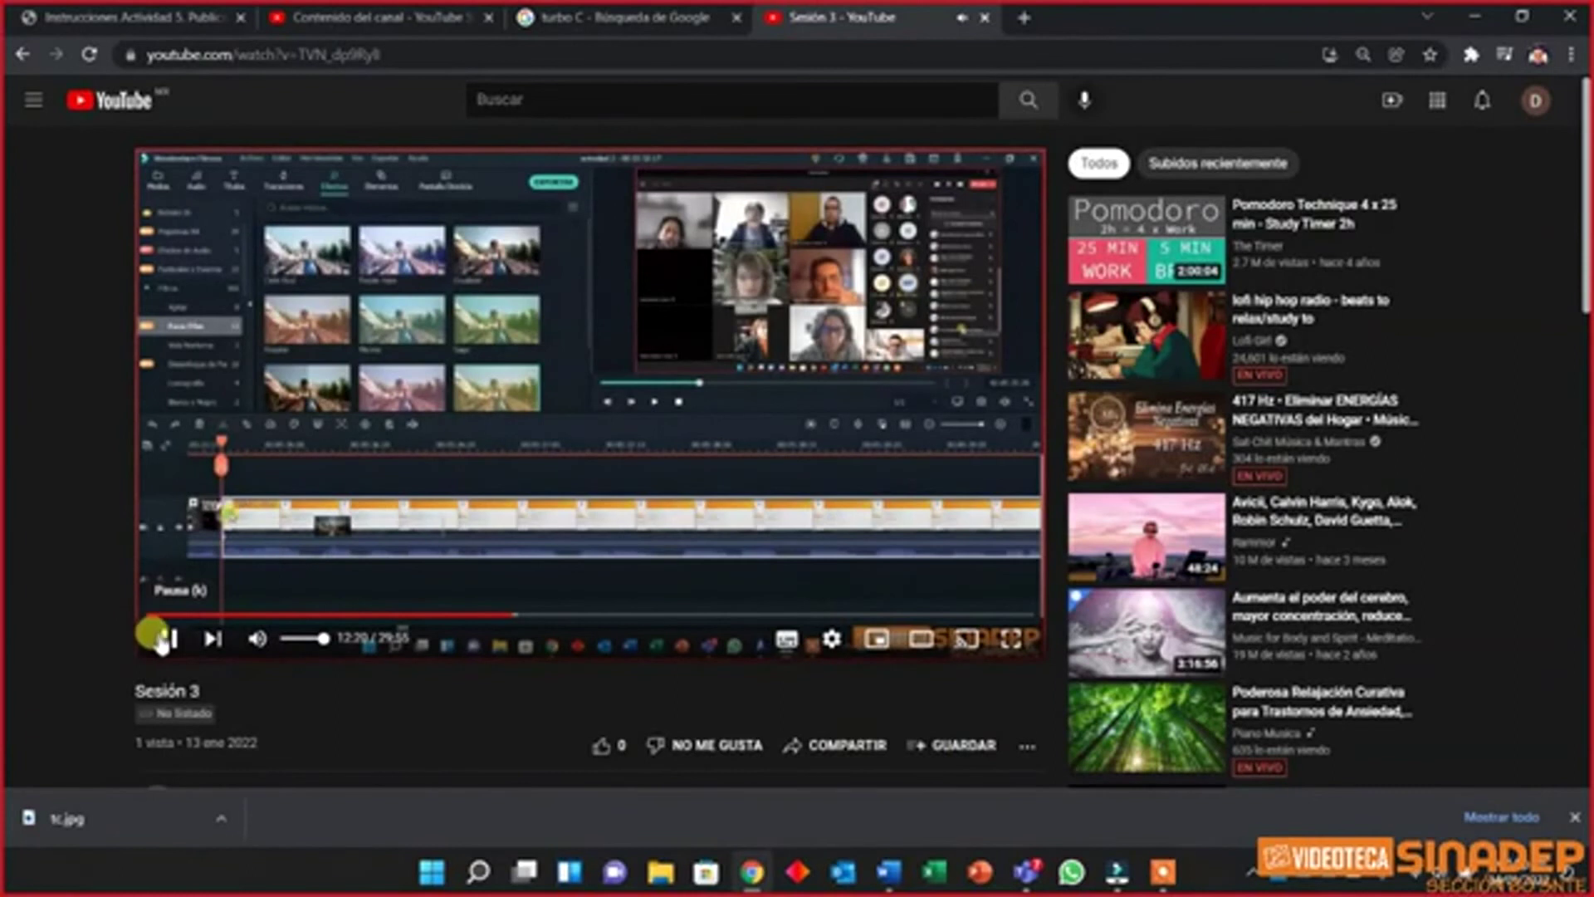
scroll(206, 698, down, 3)
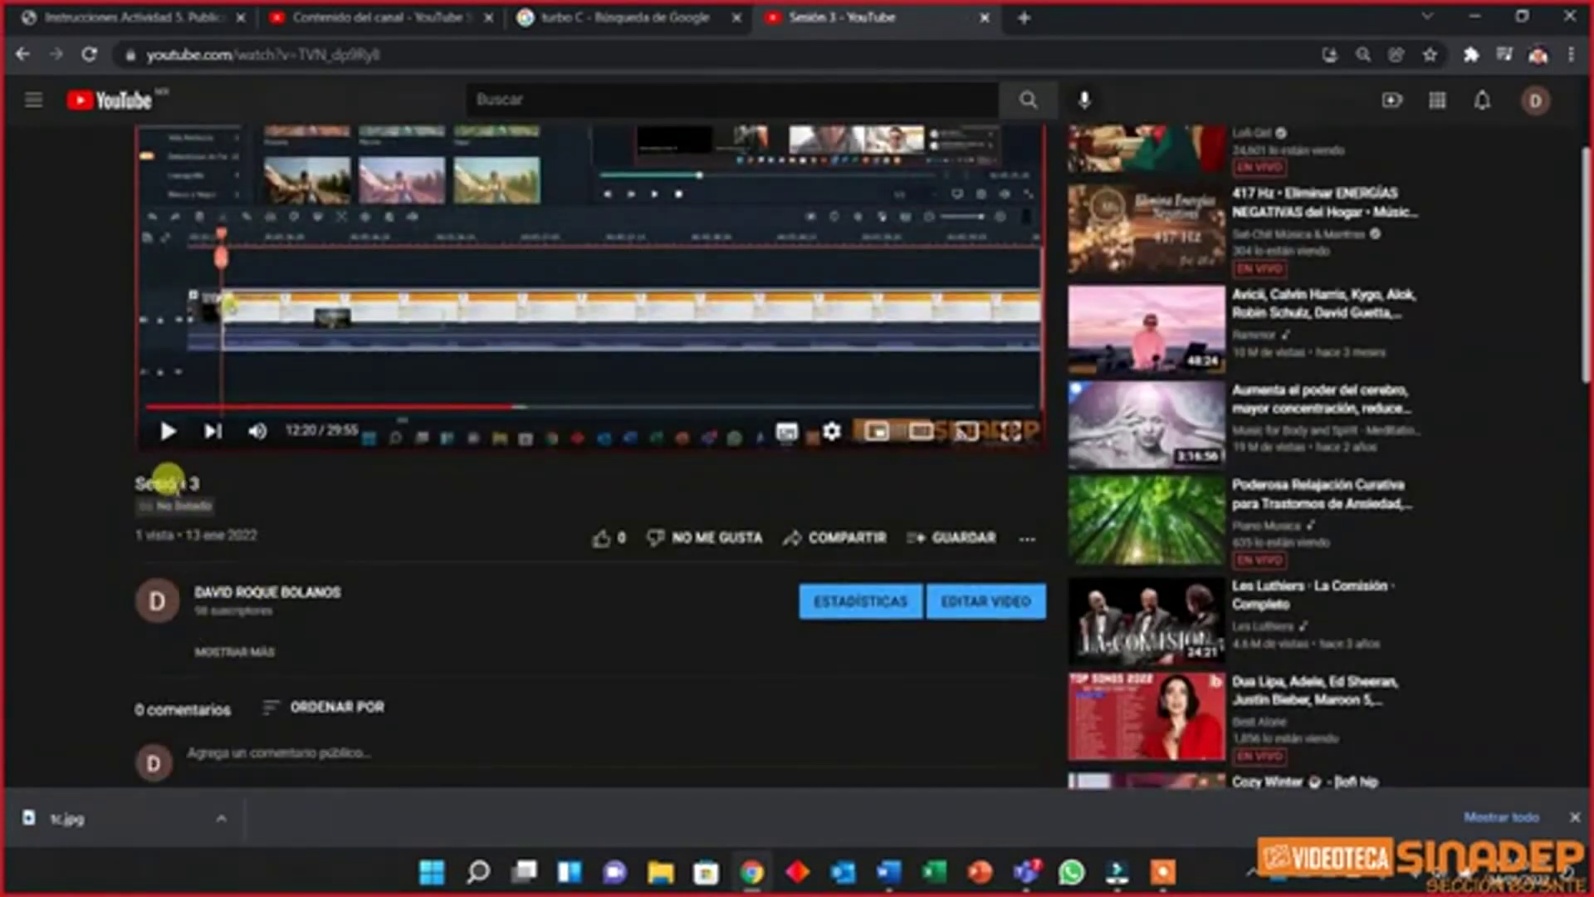
scroll(428, 629, down, 1)
scroll(499, 515, down, 3)
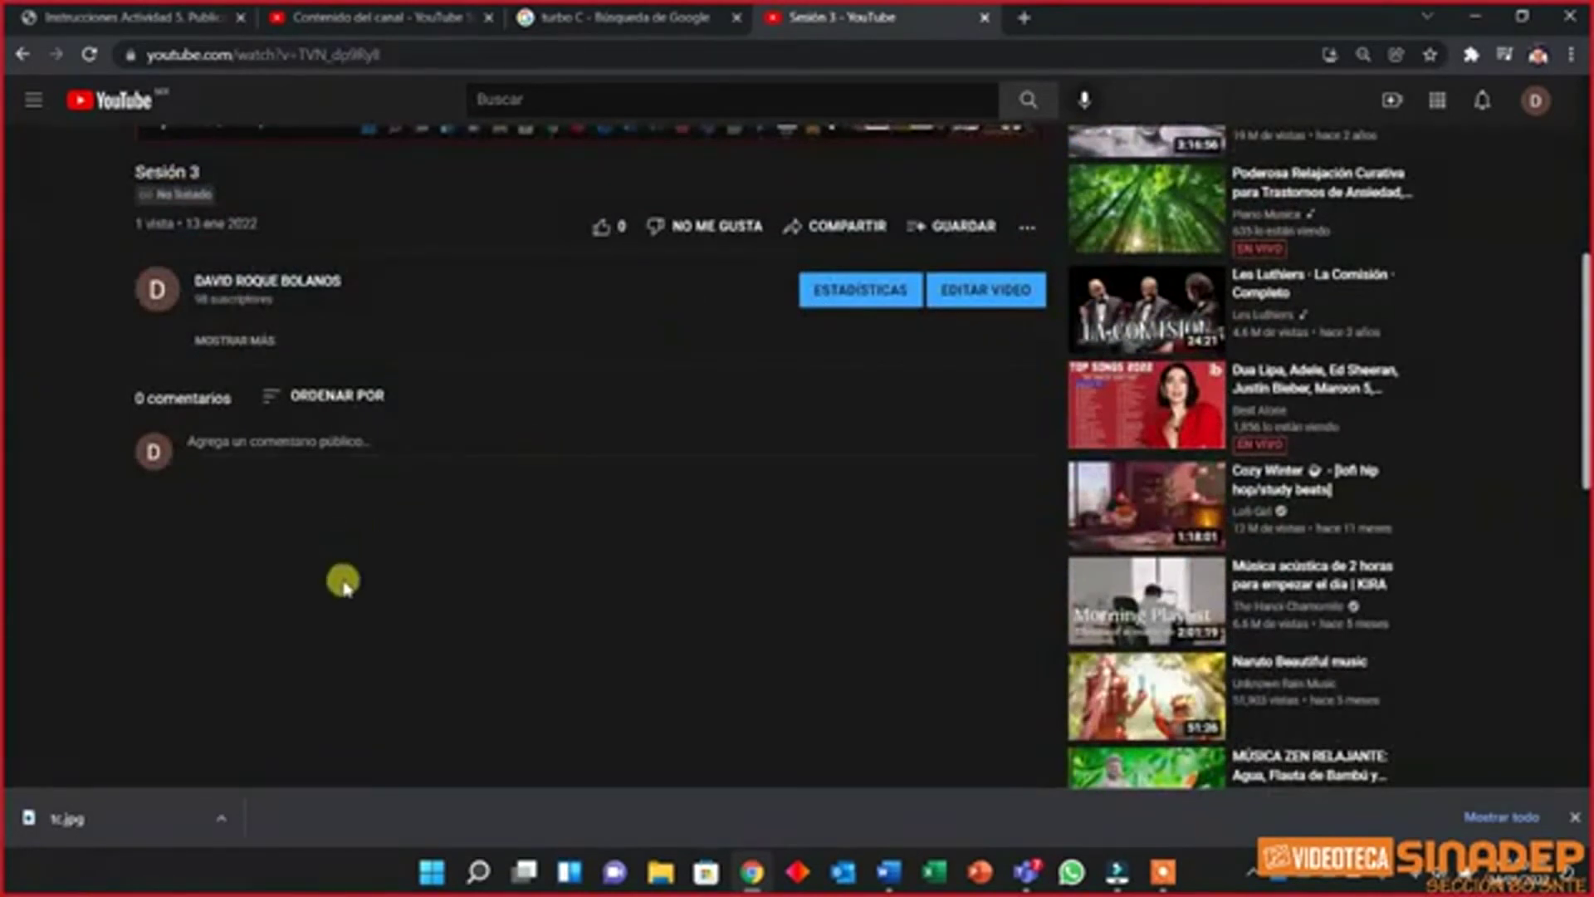
scroll(291, 556, up, 2)
scroll(569, 701, up, 5)
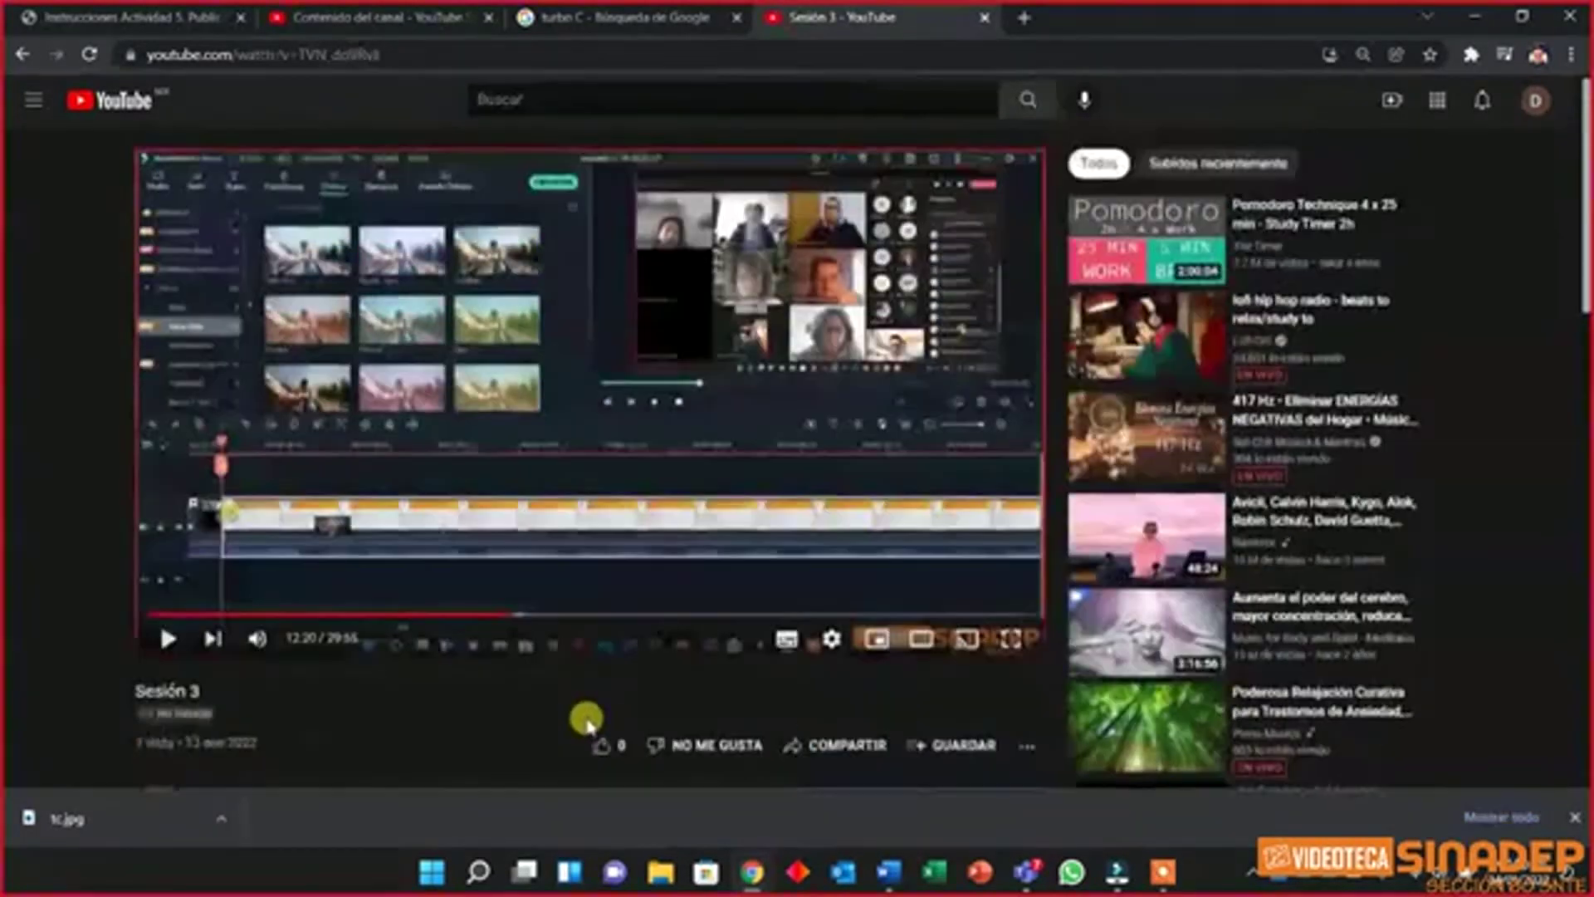
click(985, 18)
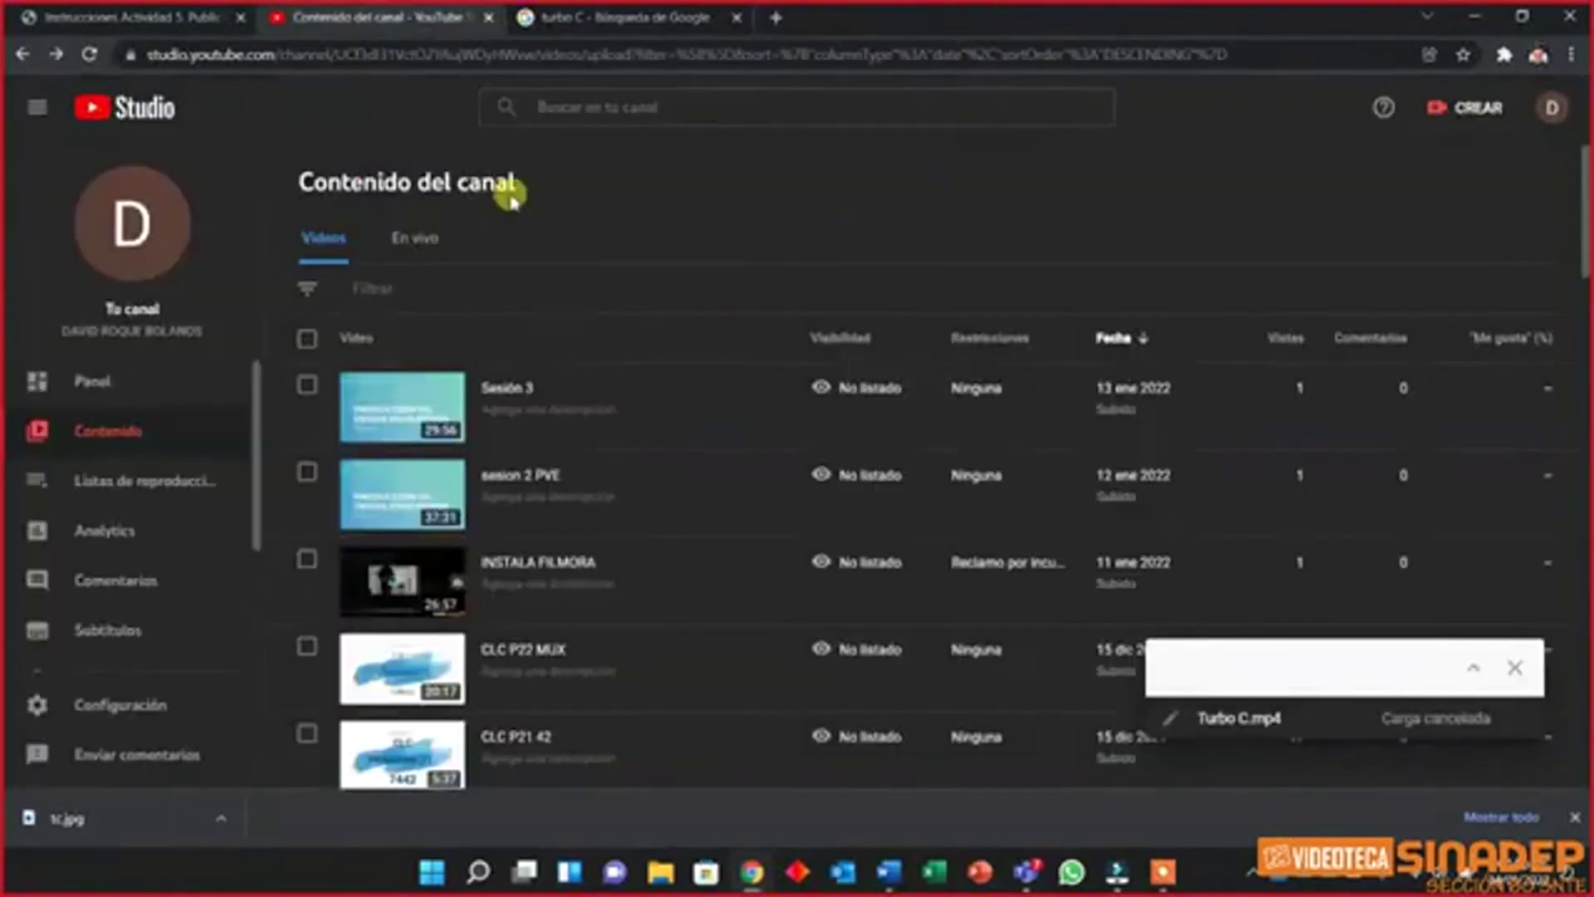
Close the YouTube Studio tab and search Google for portal,office.com in the remaining turbo C results tab
click(490, 18)
click(444, 57)
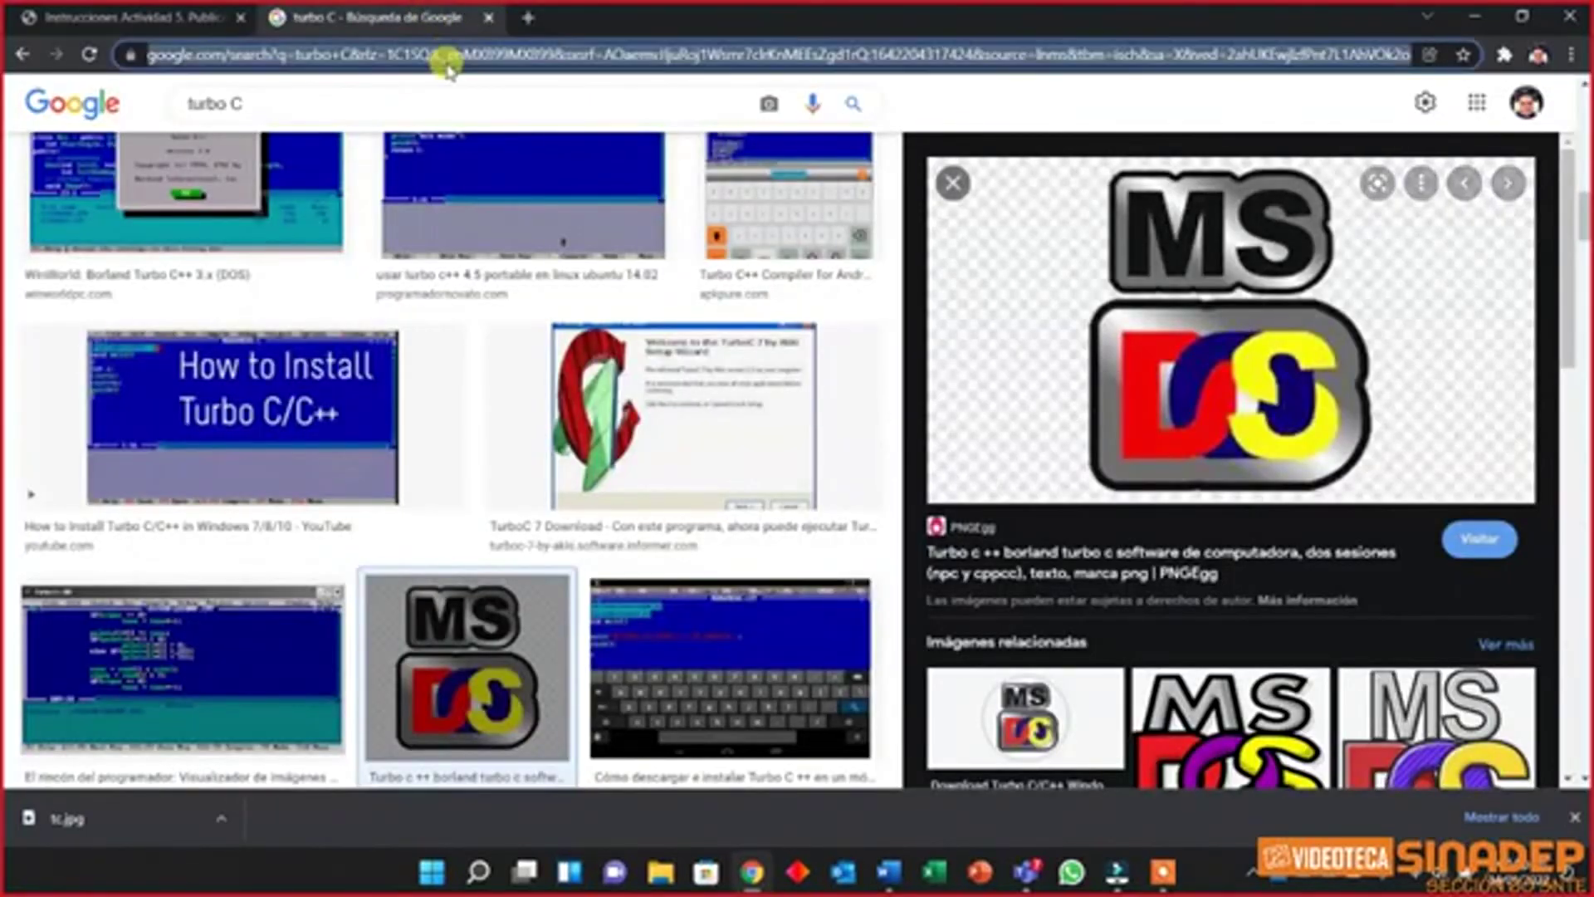
text(pott)
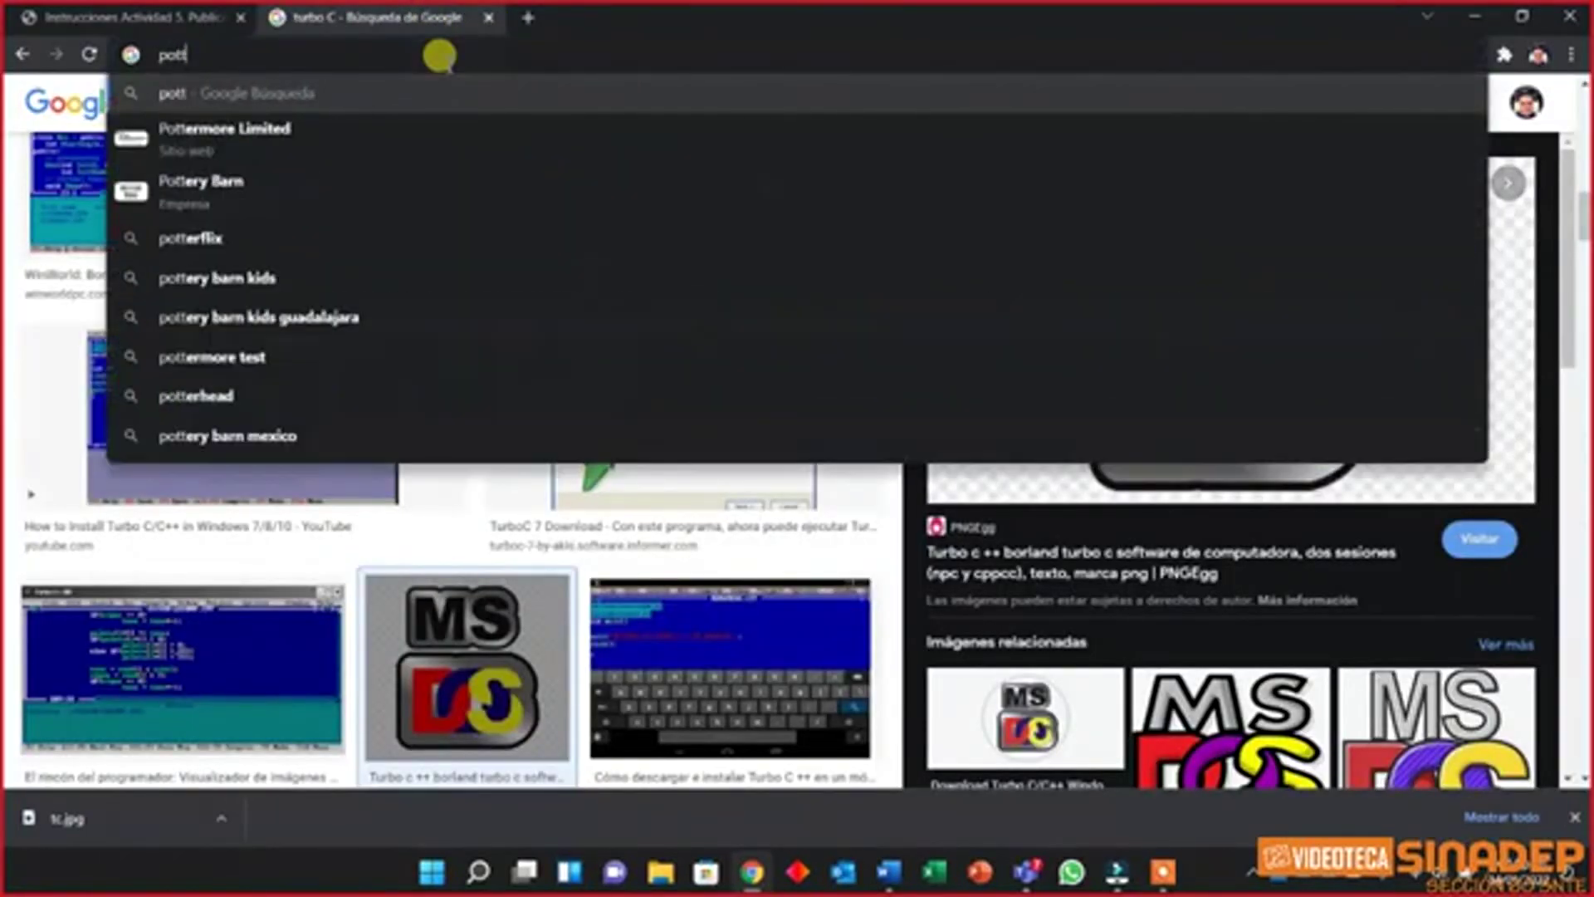
key(BackSpace)
key(BackSpace)
text(ortal)
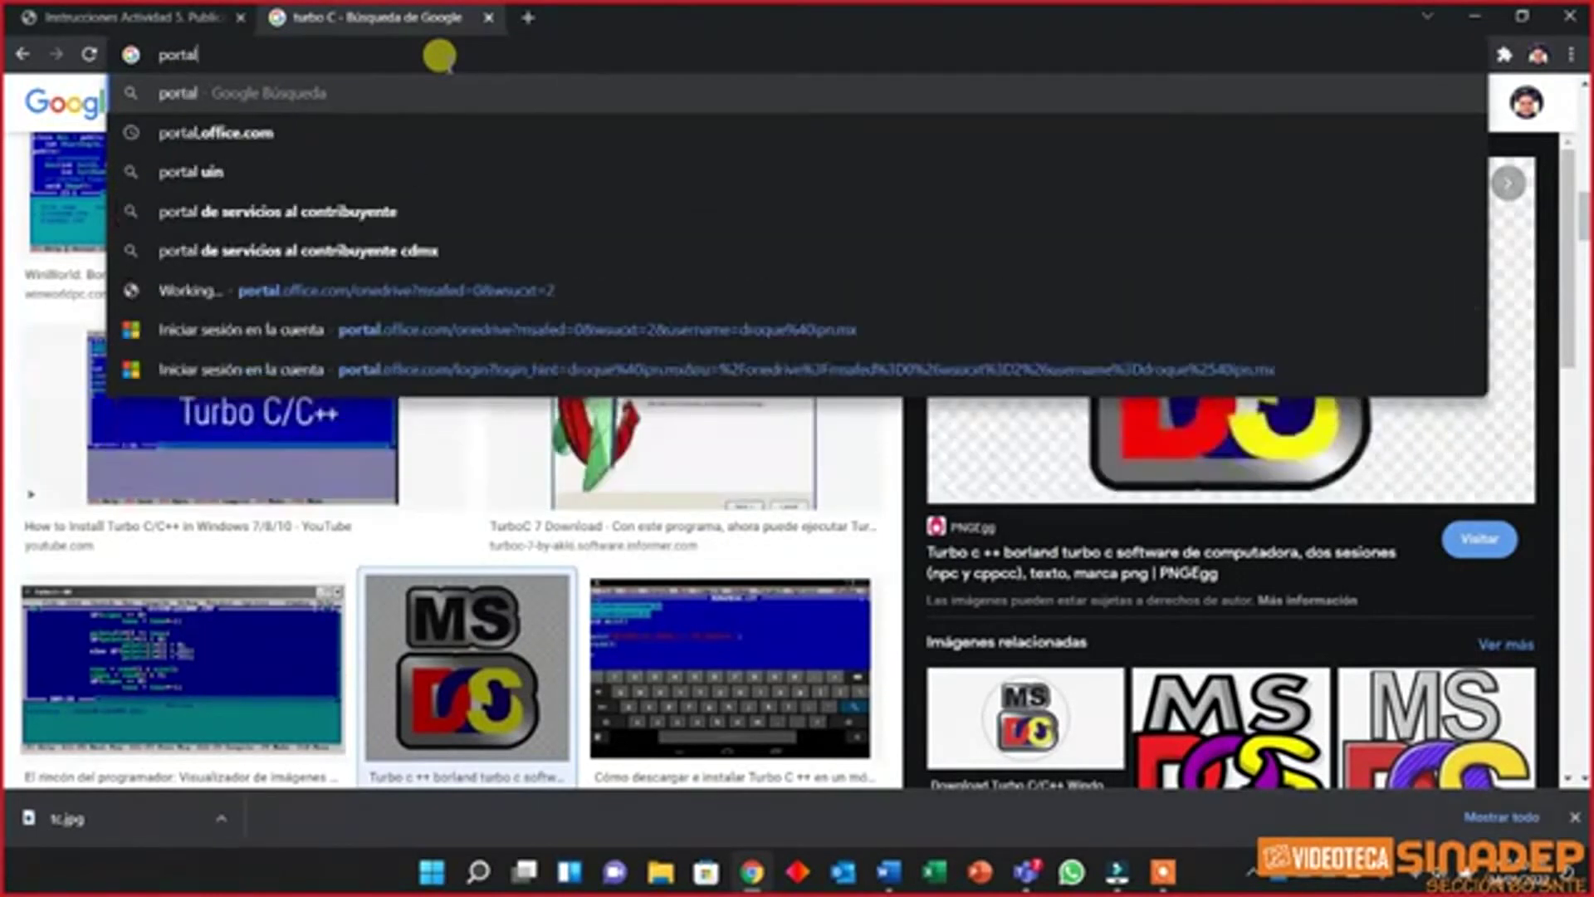
key(Down)
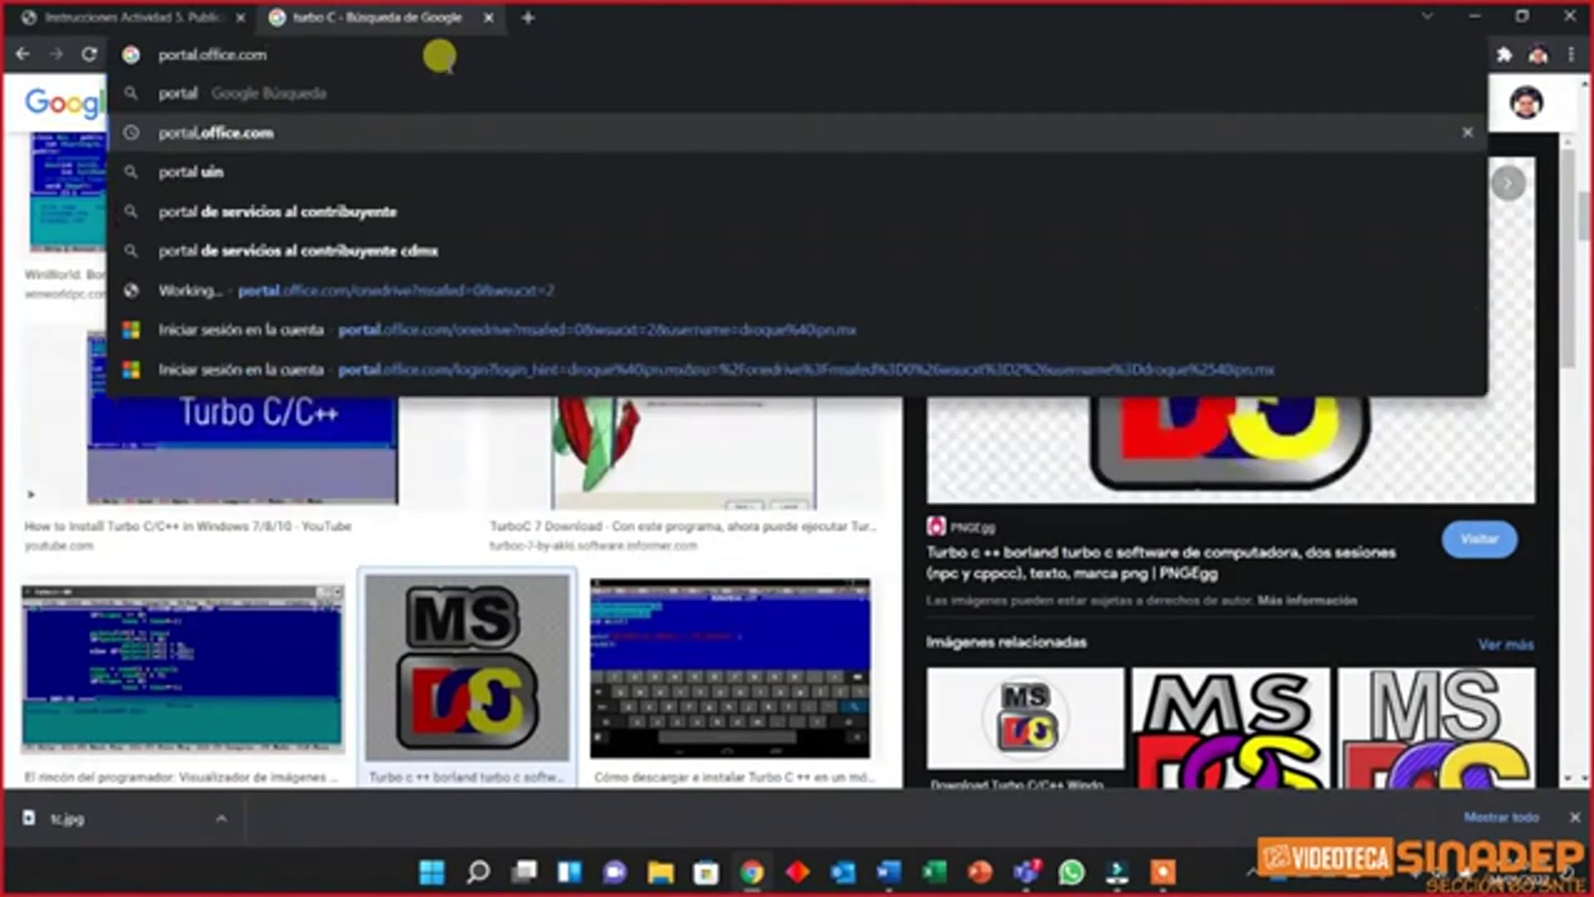
key(Return)
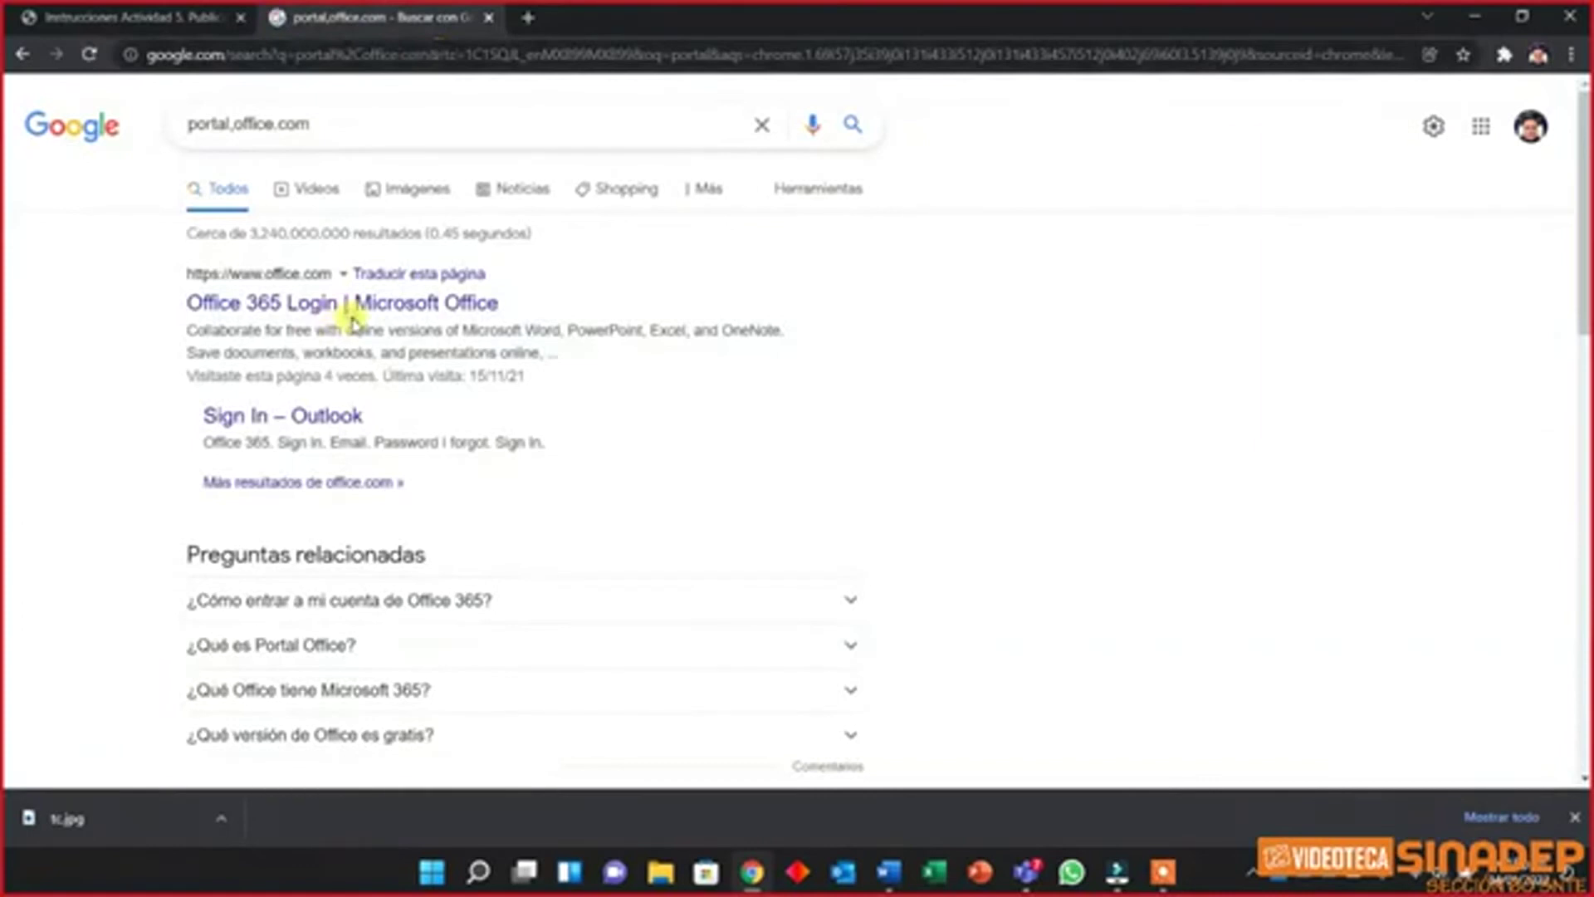
Open the Office 365 Login page from the search results and sign in with the prefilled account password
click(351, 314)
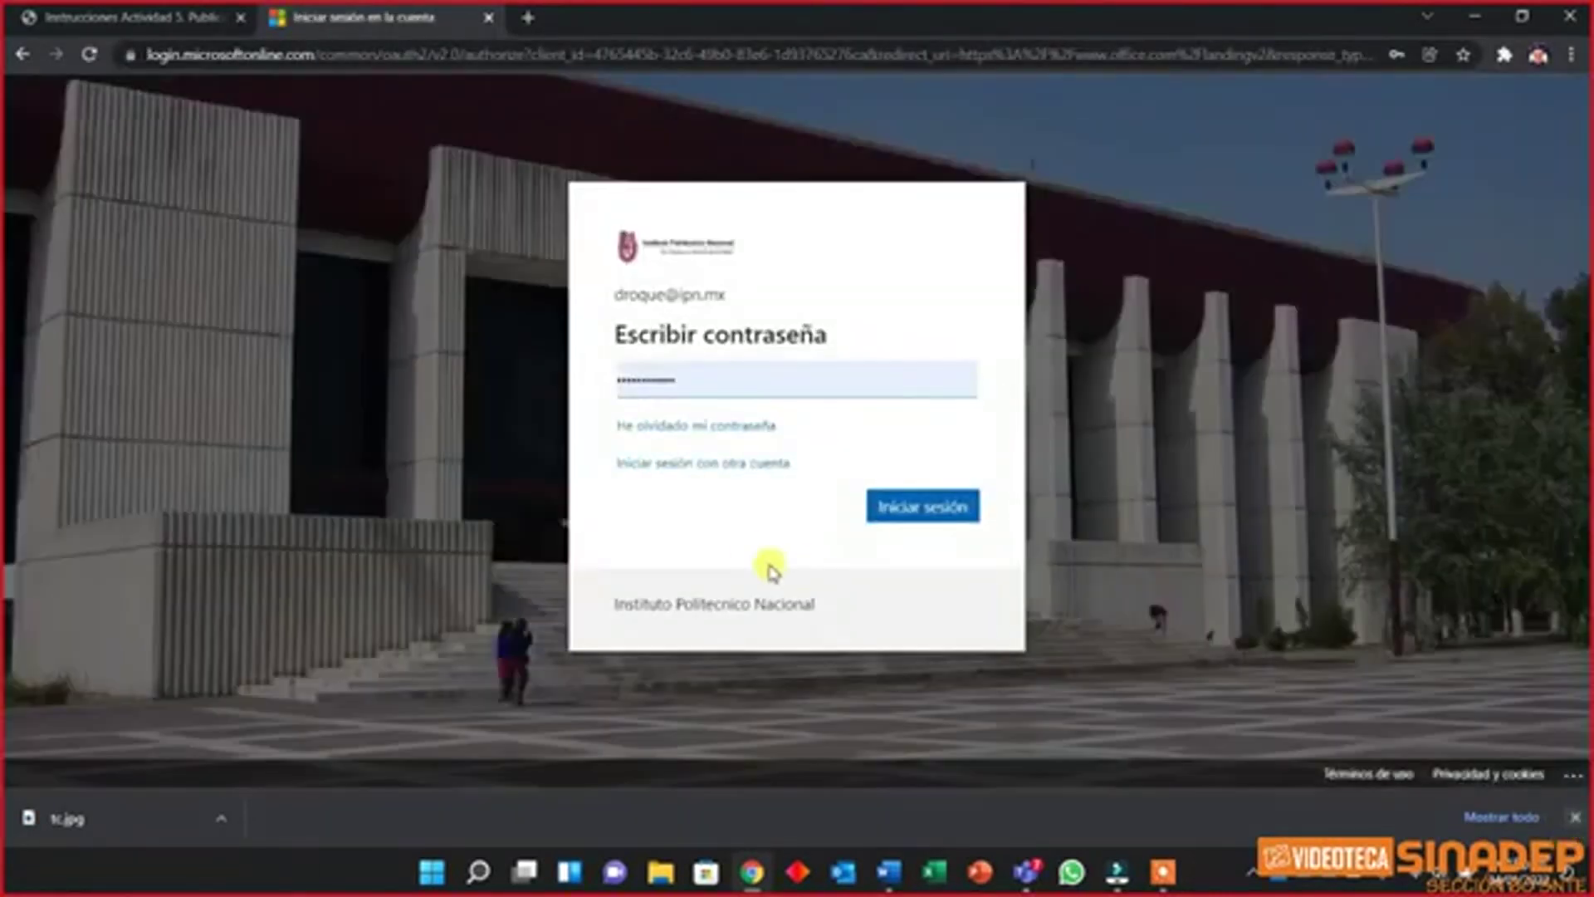
click(917, 508)
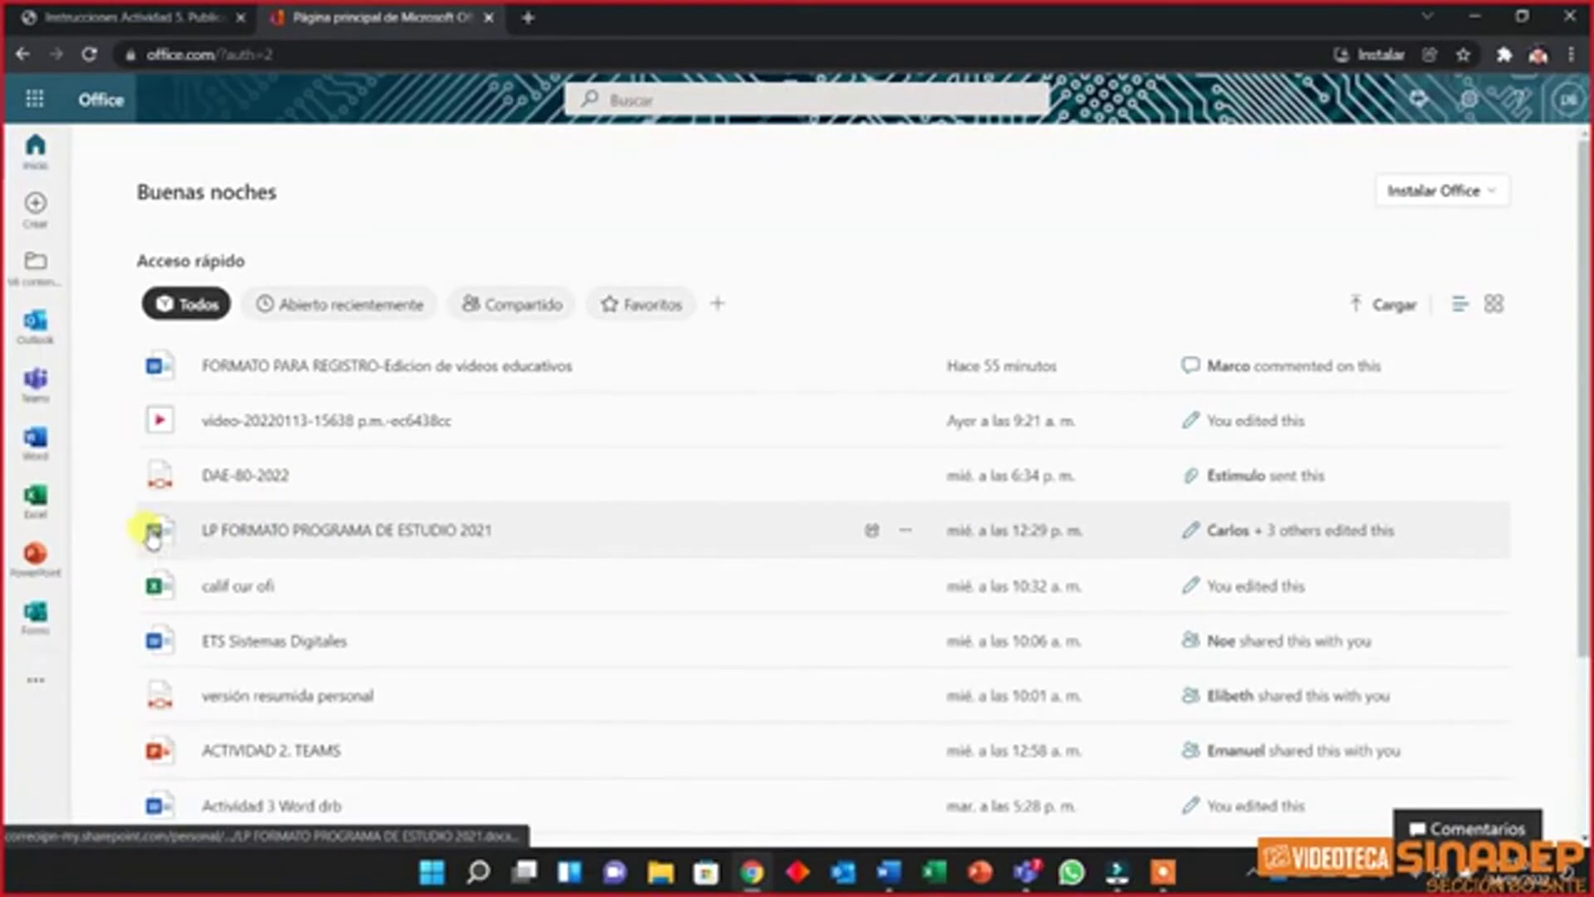
key(alt+Tab)
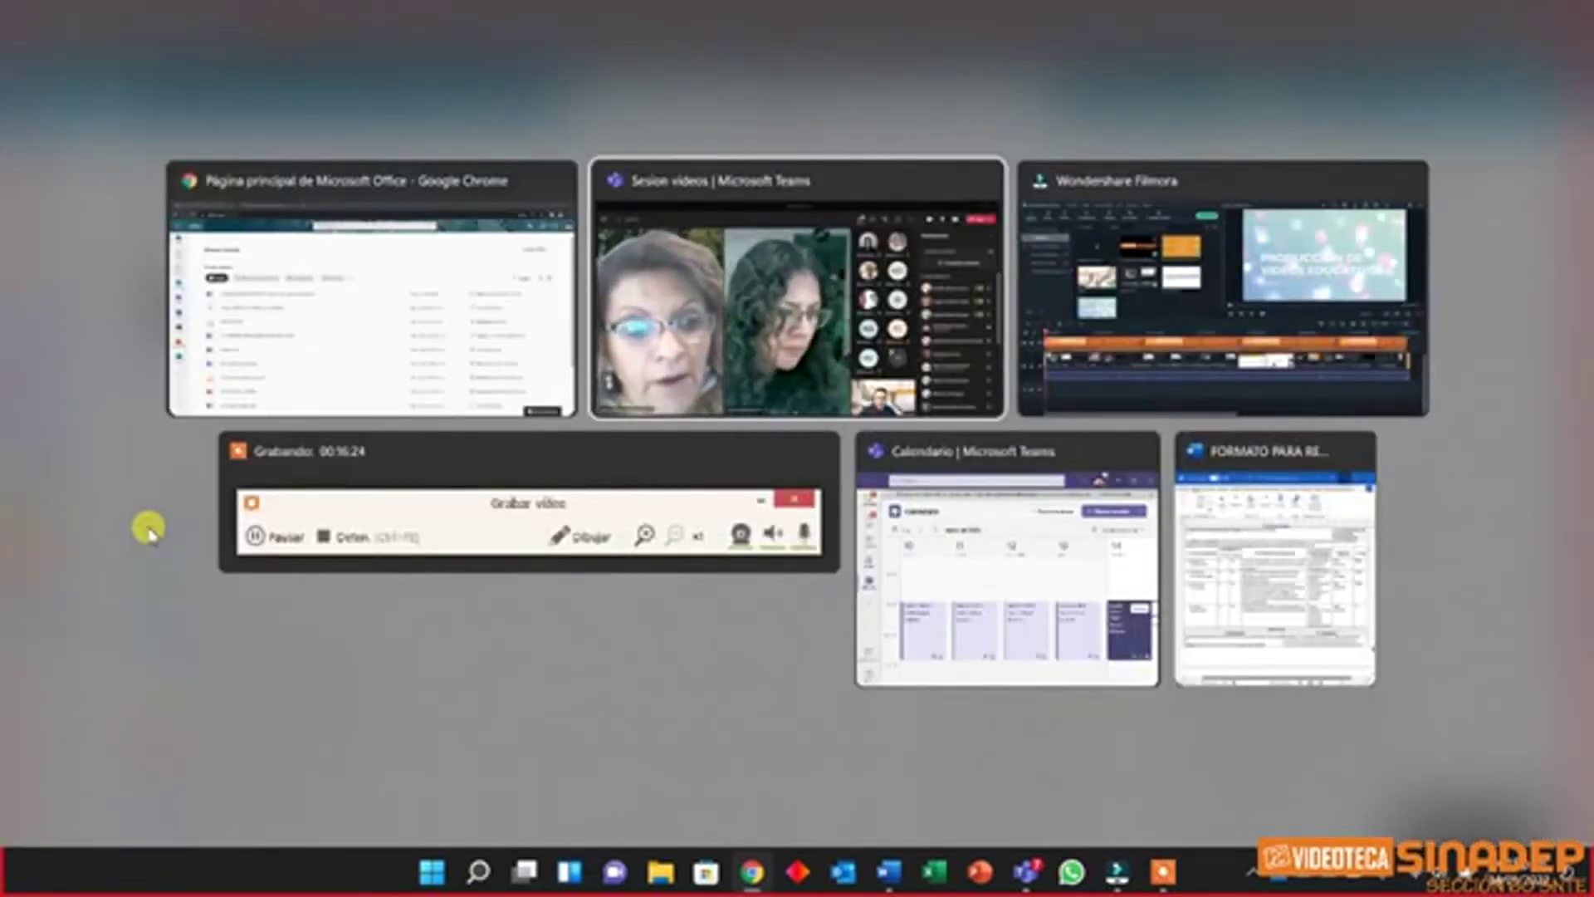
key(alt+Tab)
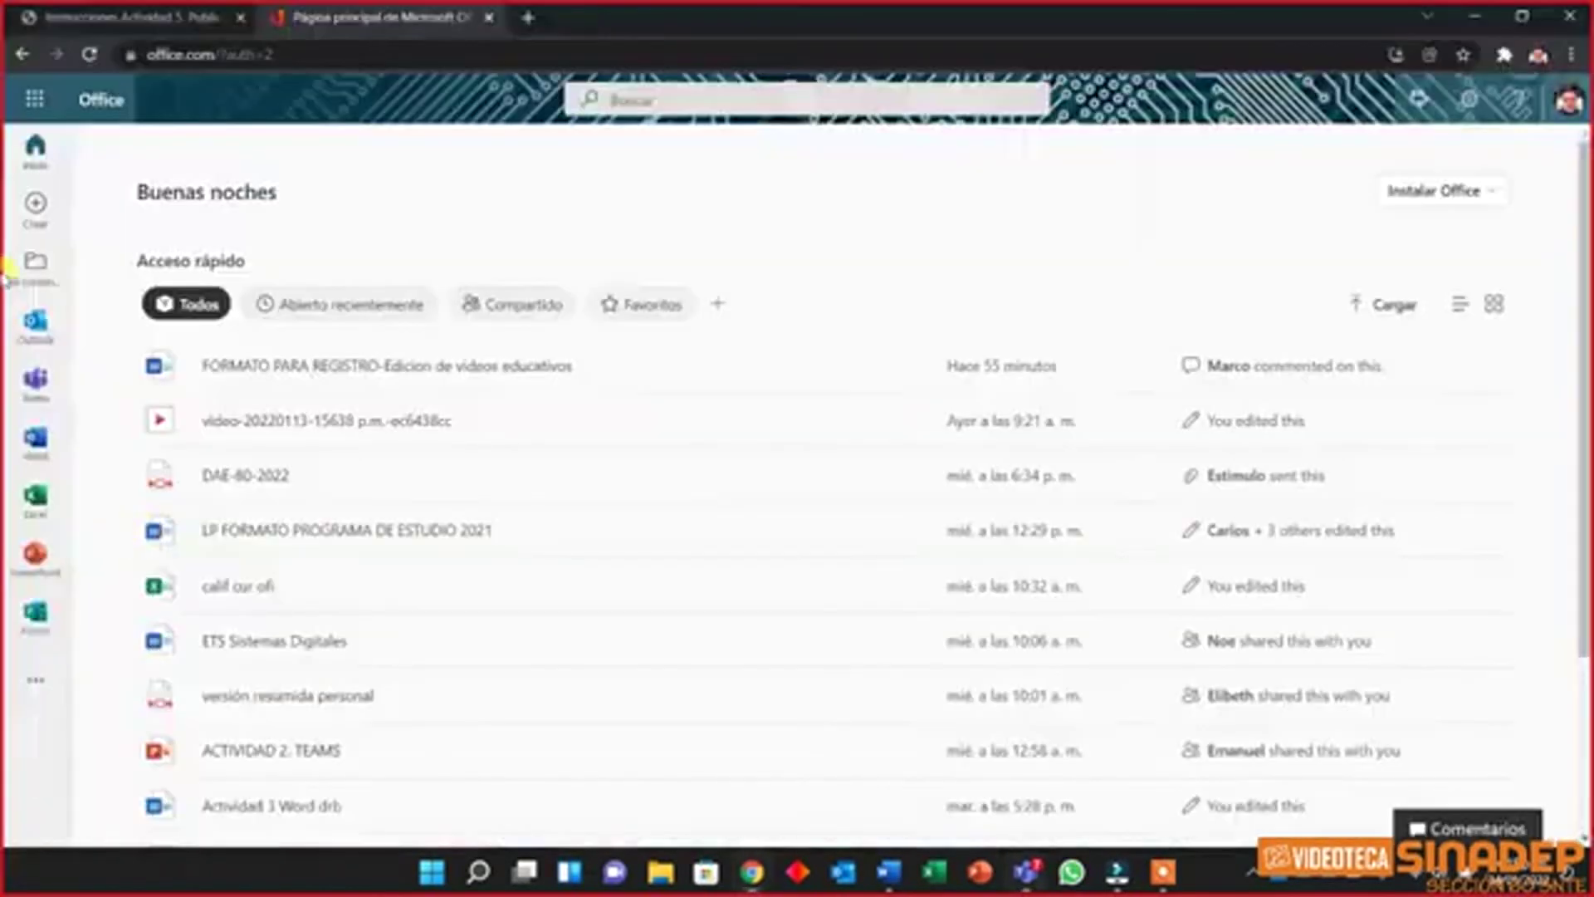
Return to the Actividad 5 course instructions and read through the Stream chapter
click(157, 12)
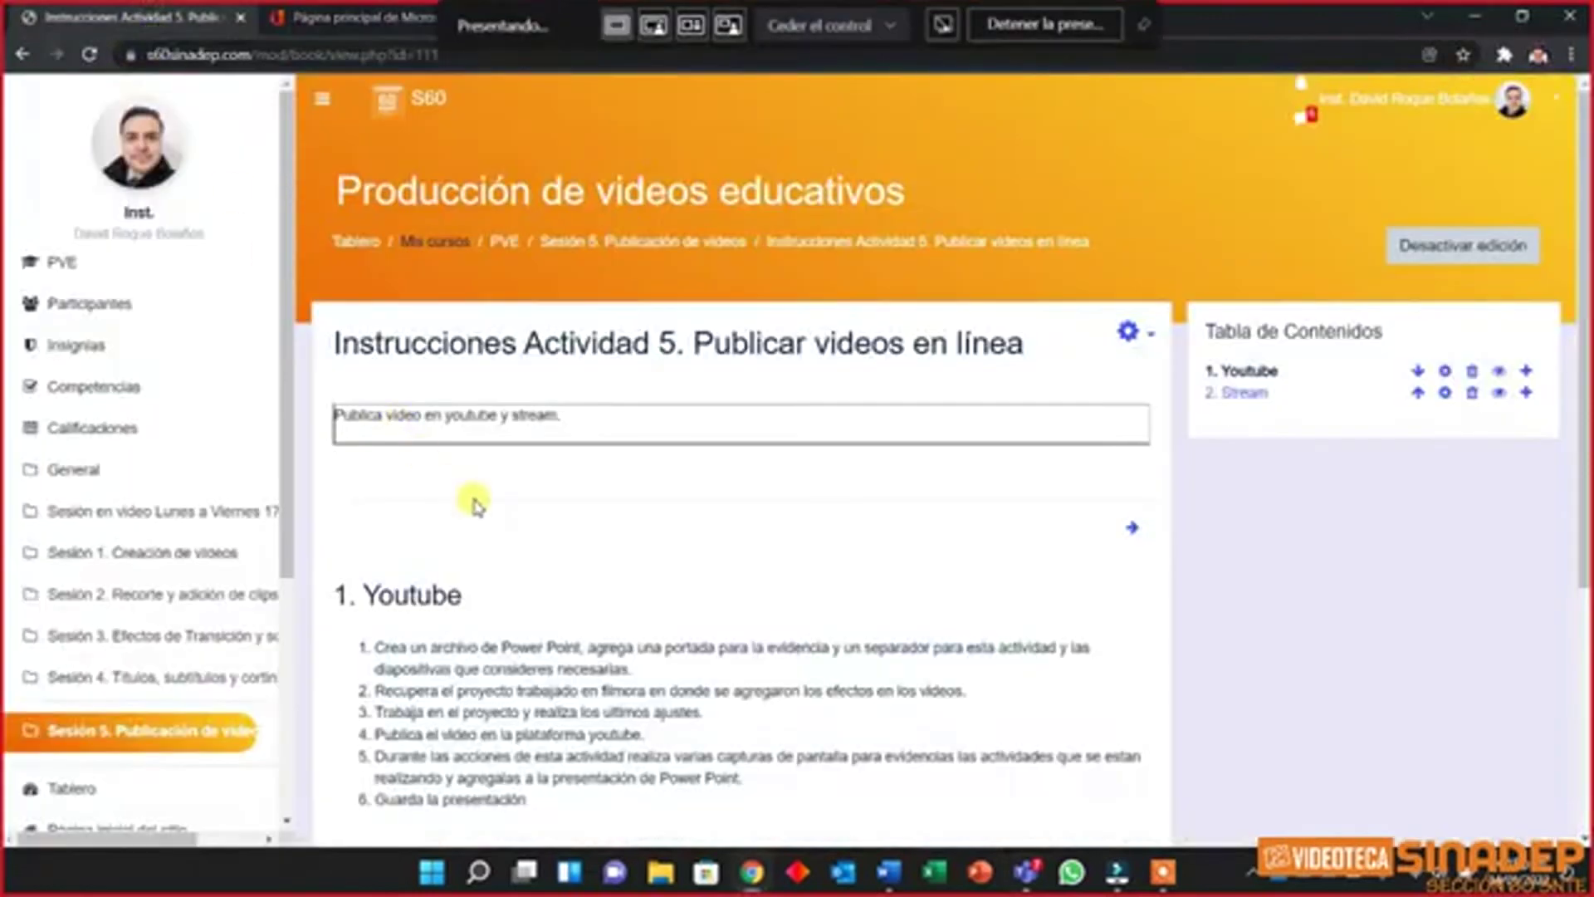
click(1131, 527)
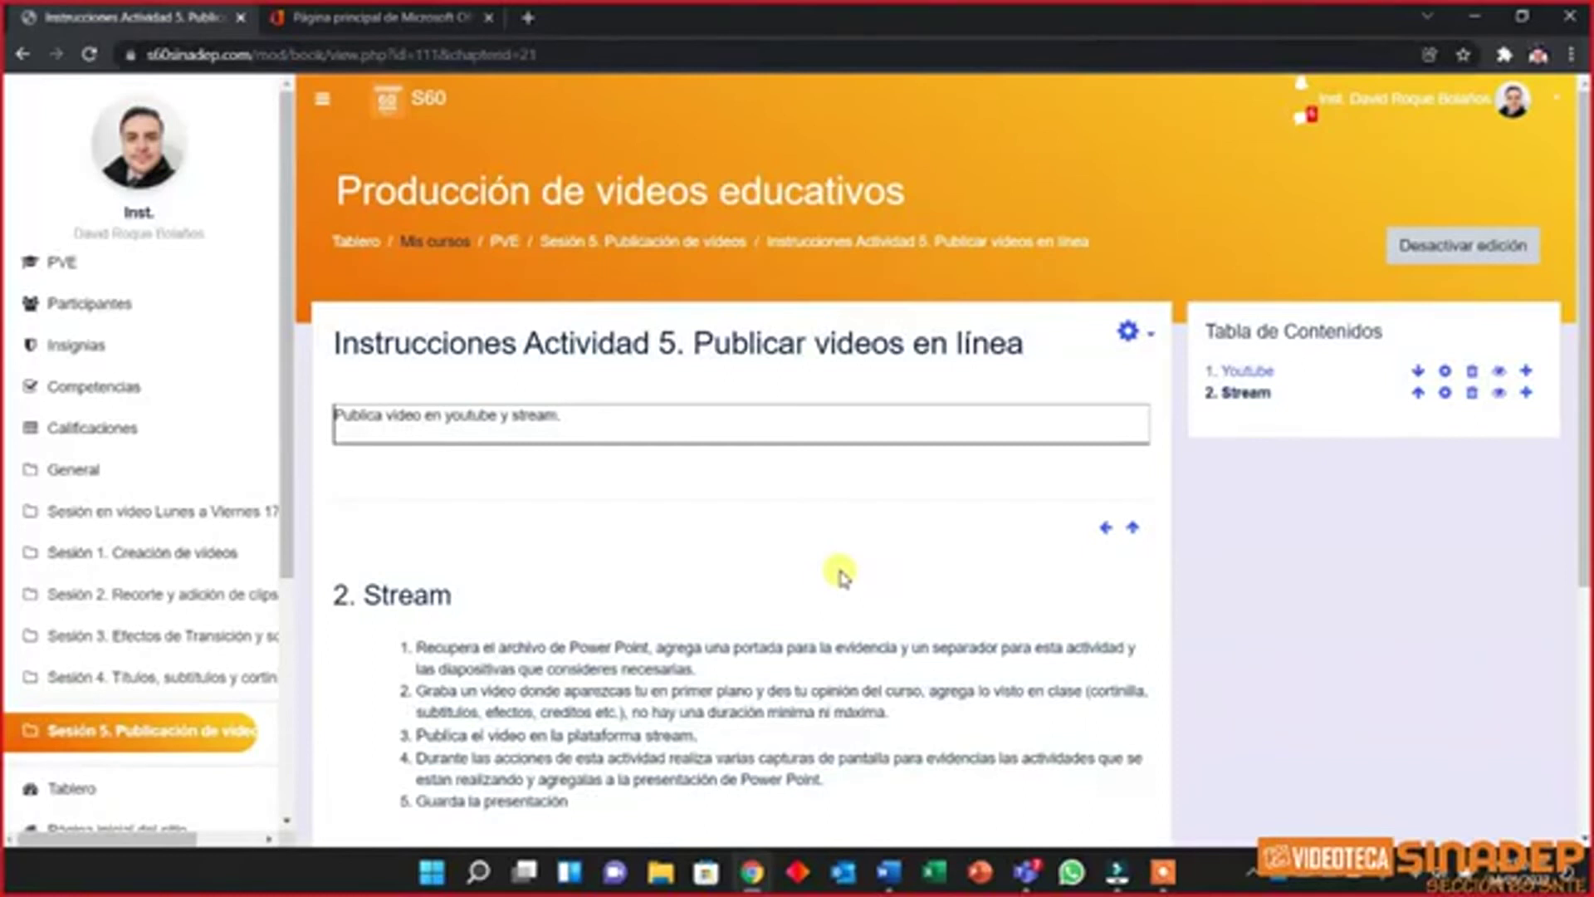
scroll(840, 573, down, 1)
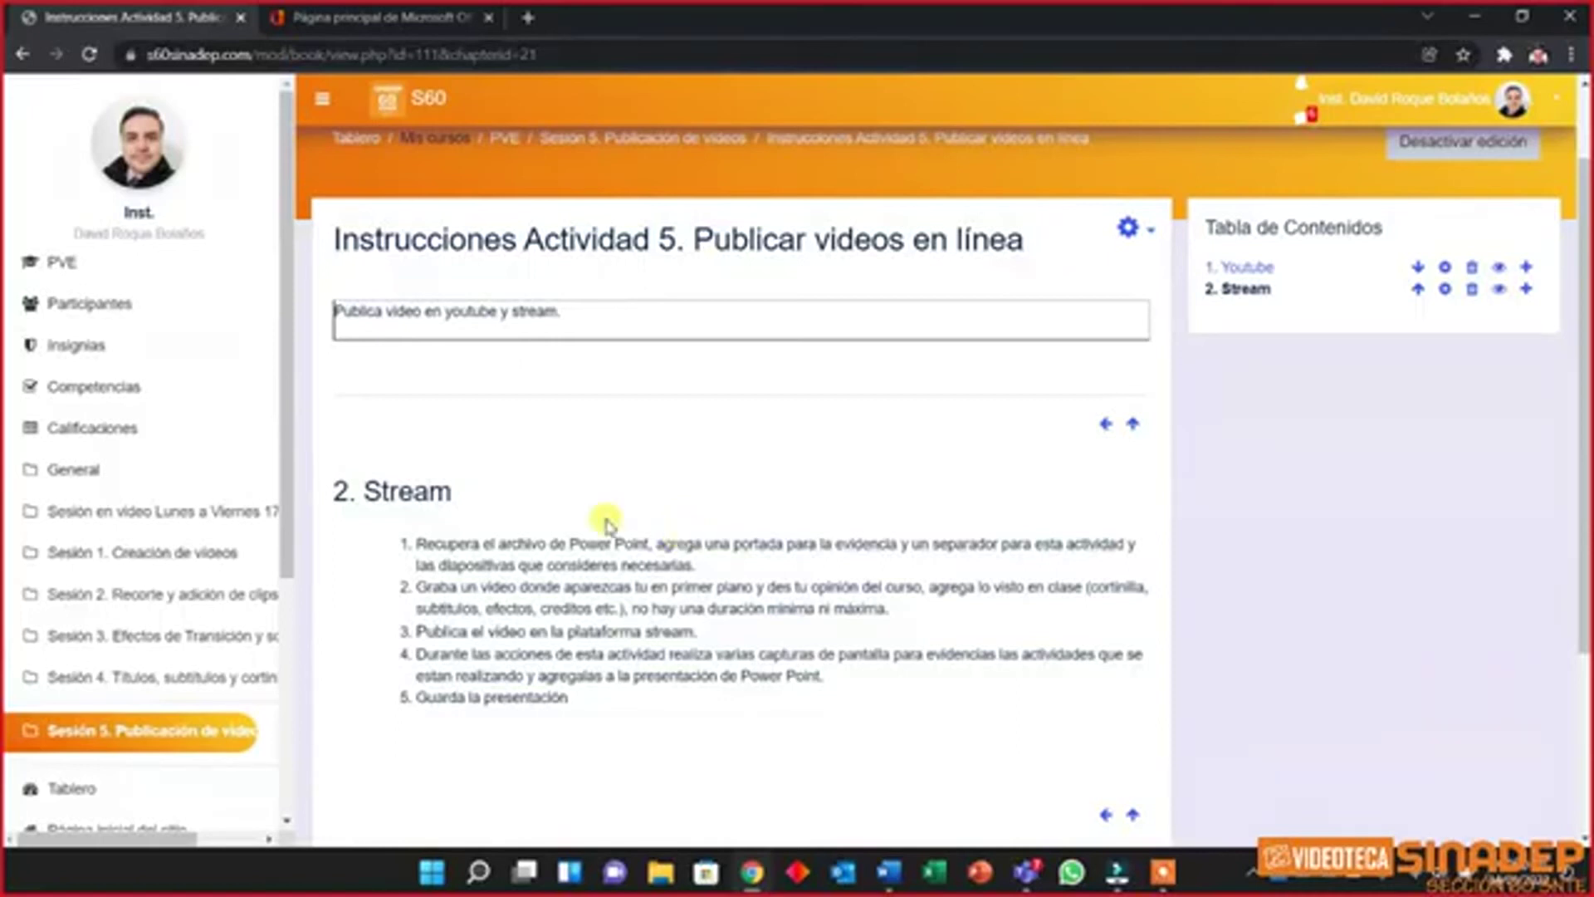
Go back to the Office home page and launch the Stream application
click(388, 21)
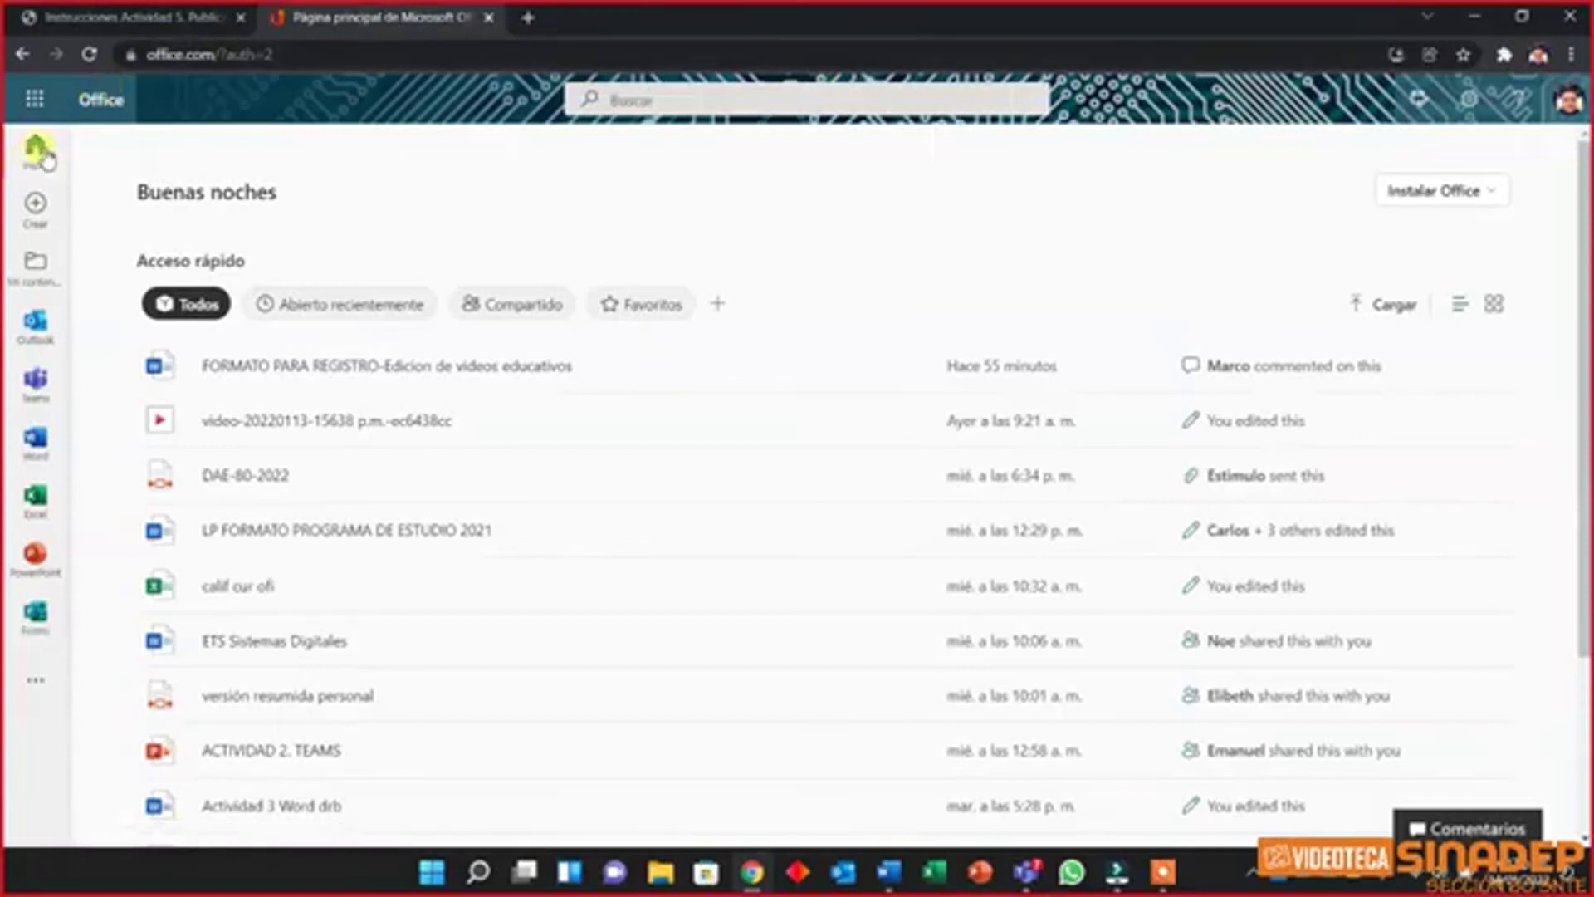
click(32, 99)
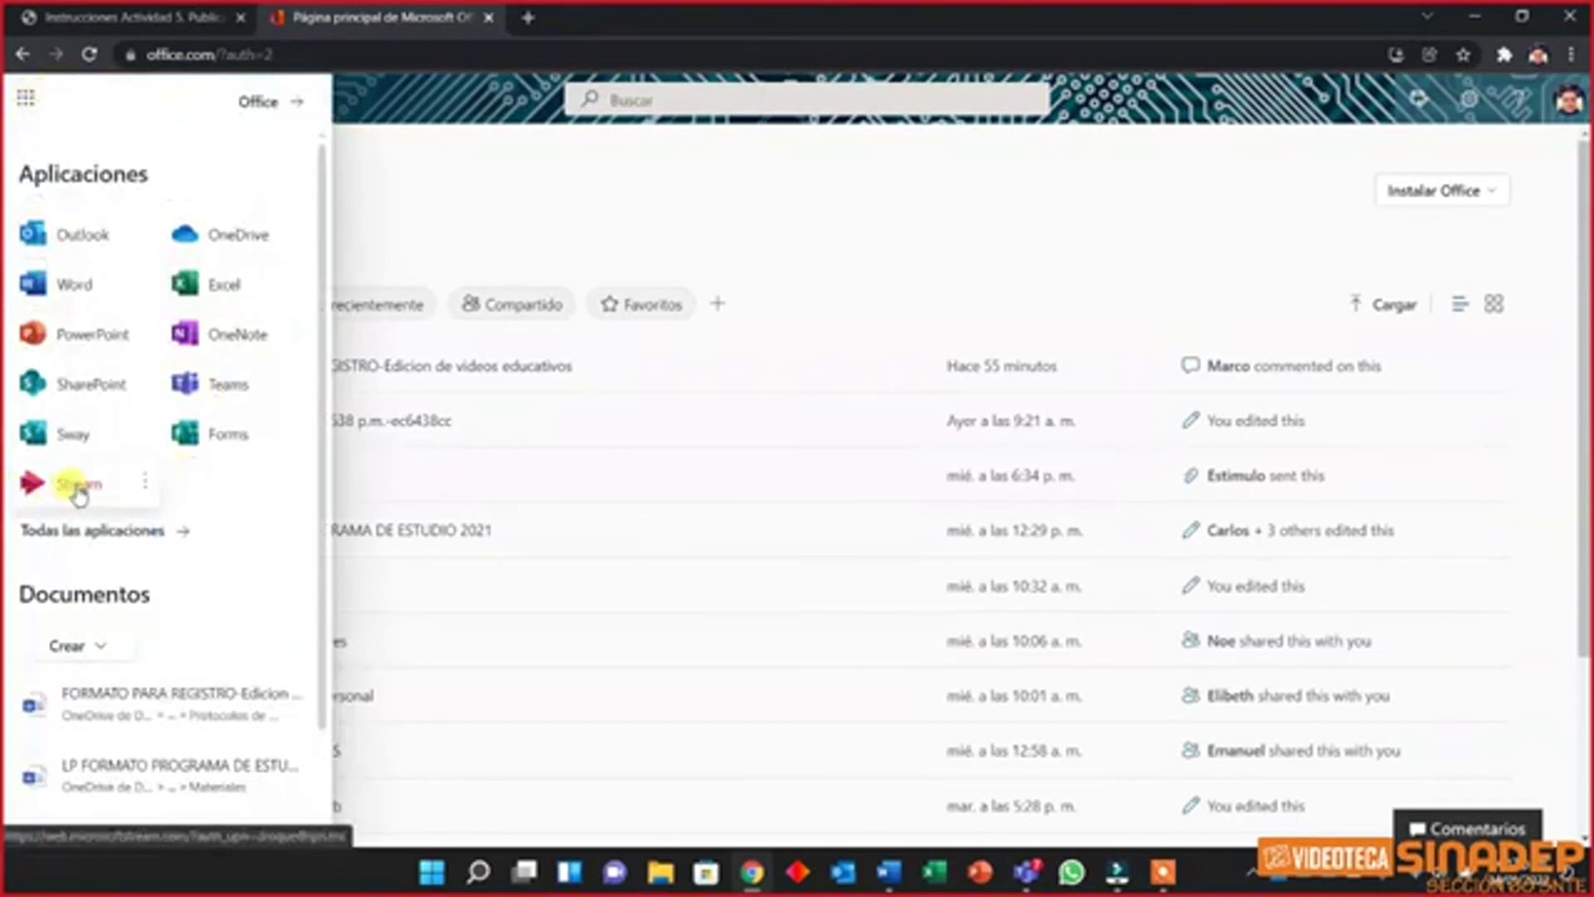
click(73, 486)
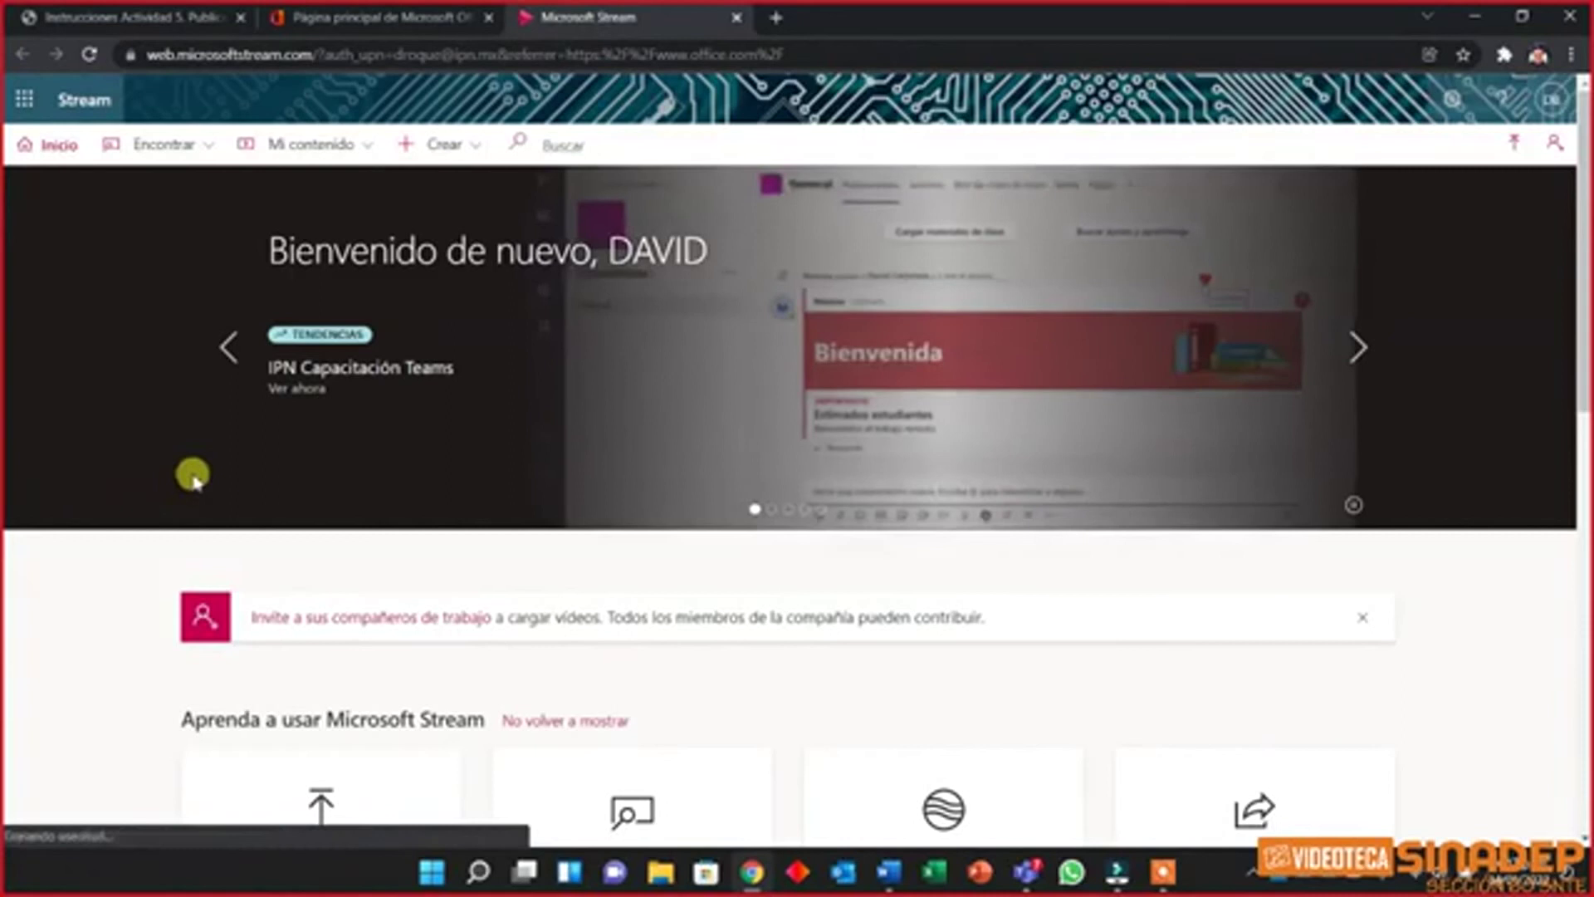
Examine the Stream home page, including its learning resources, popular videos and popular channels
scroll(258, 453, down, 3)
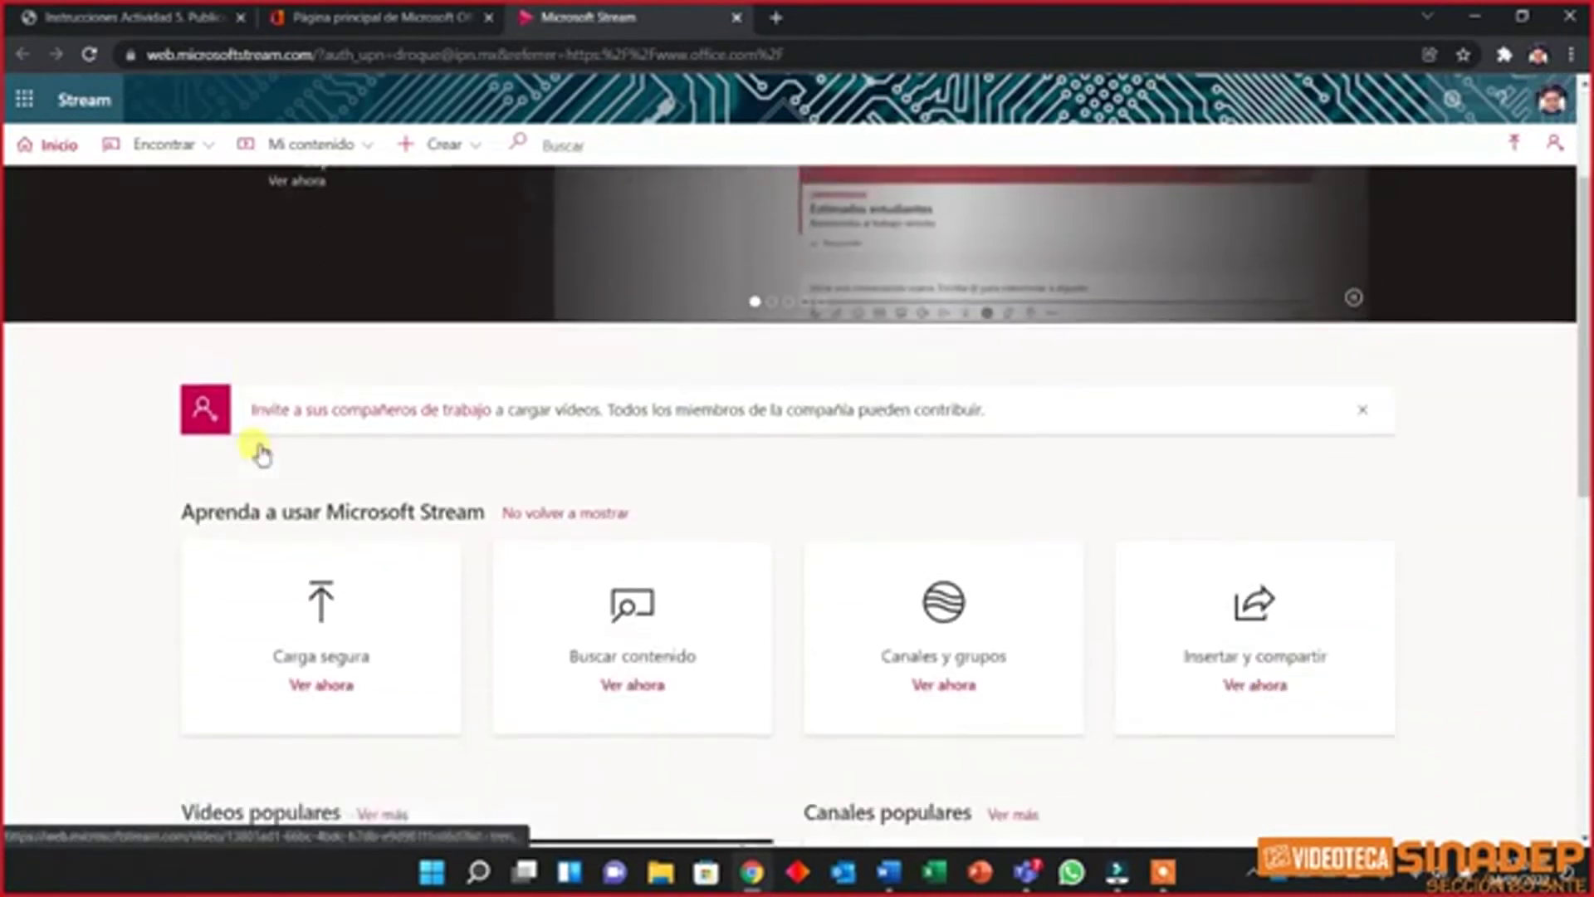
scroll(259, 452, down, 6)
scroll(259, 452, down, 1)
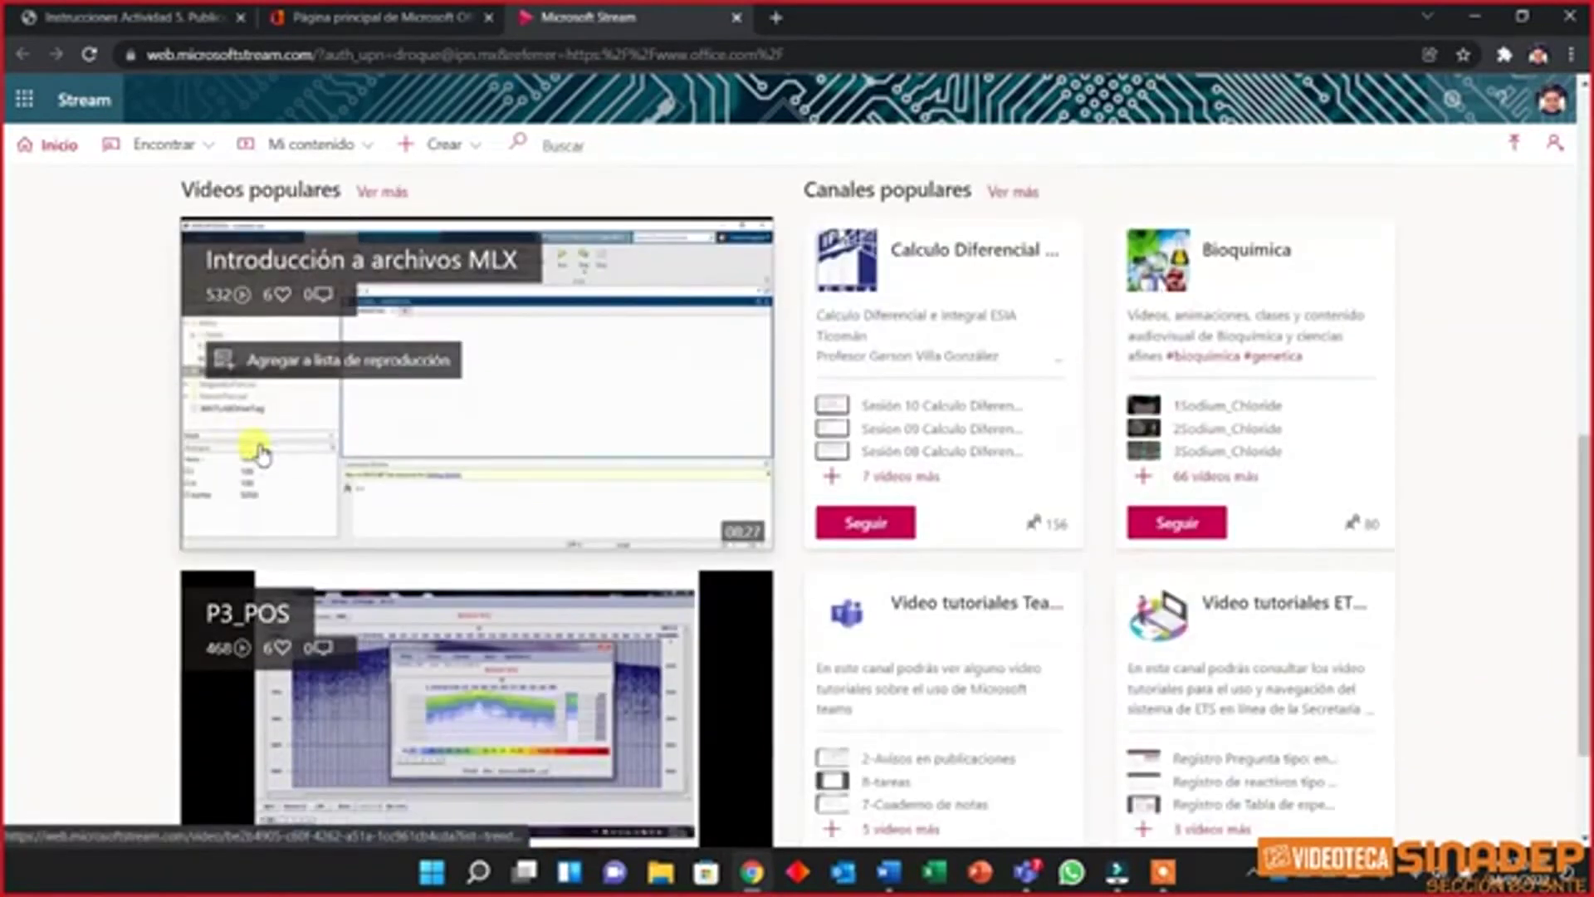
scroll(259, 453, up, 3)
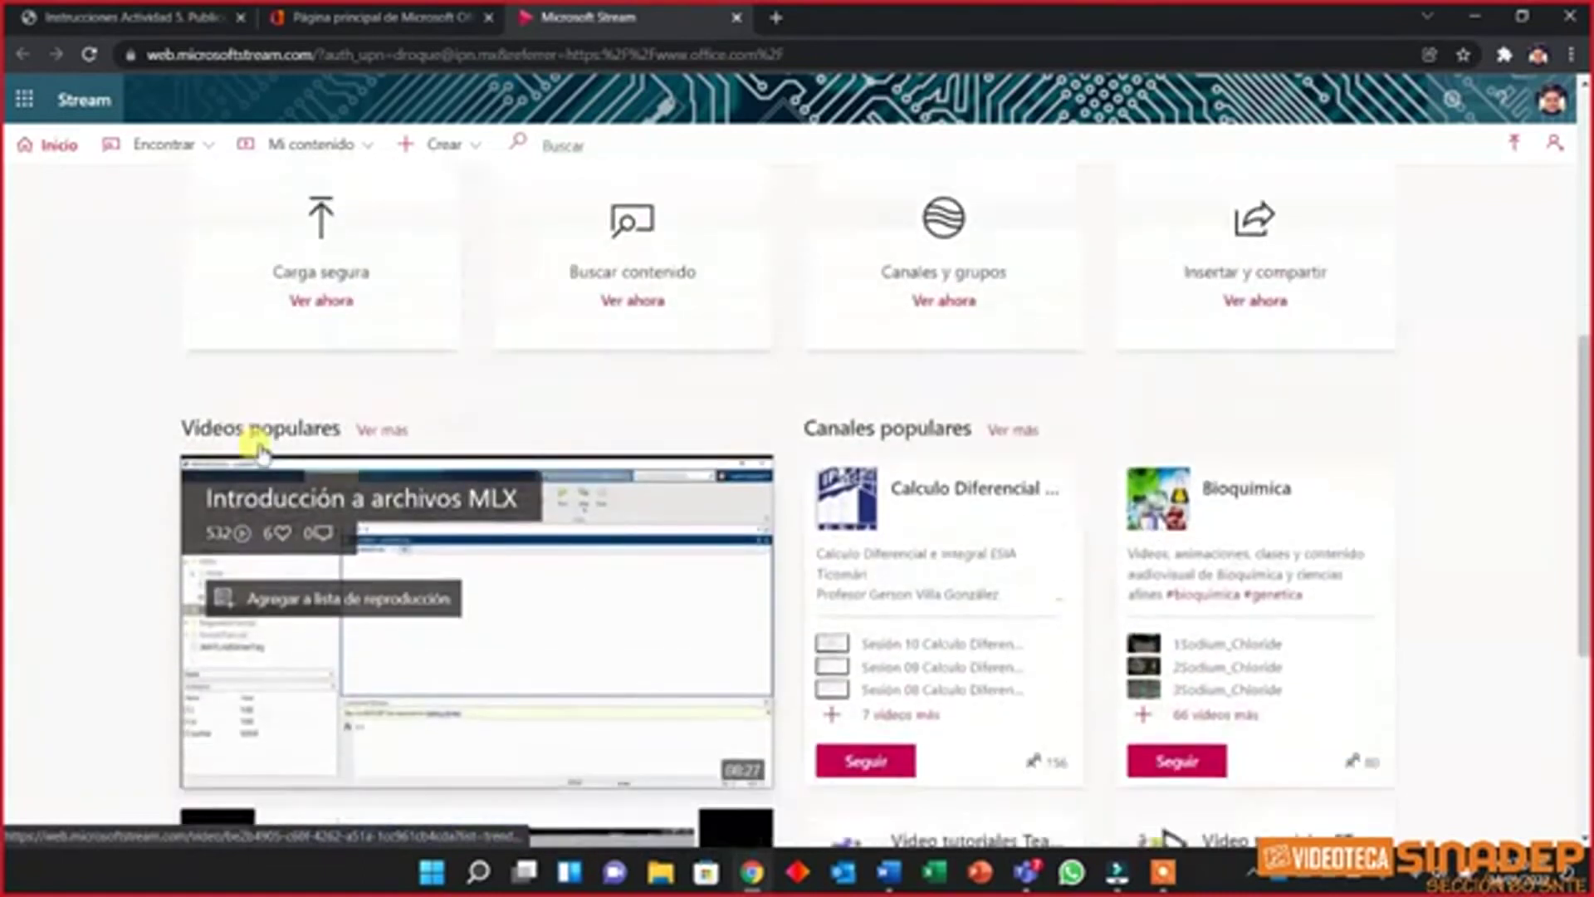
scroll(259, 453, down, 3)
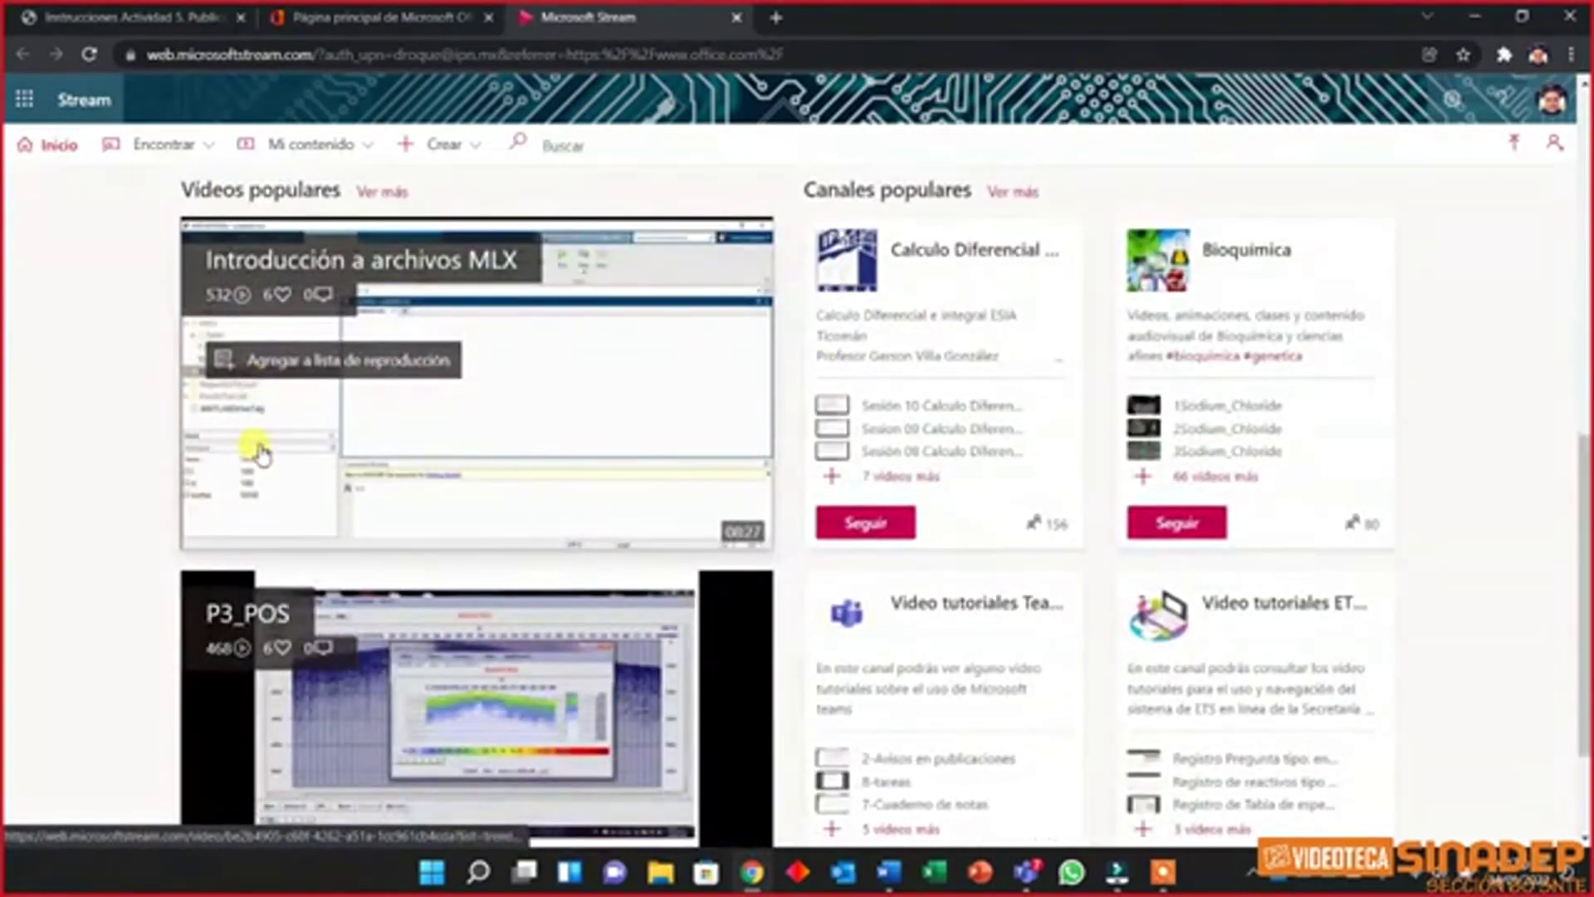
scroll(259, 453, down, 2)
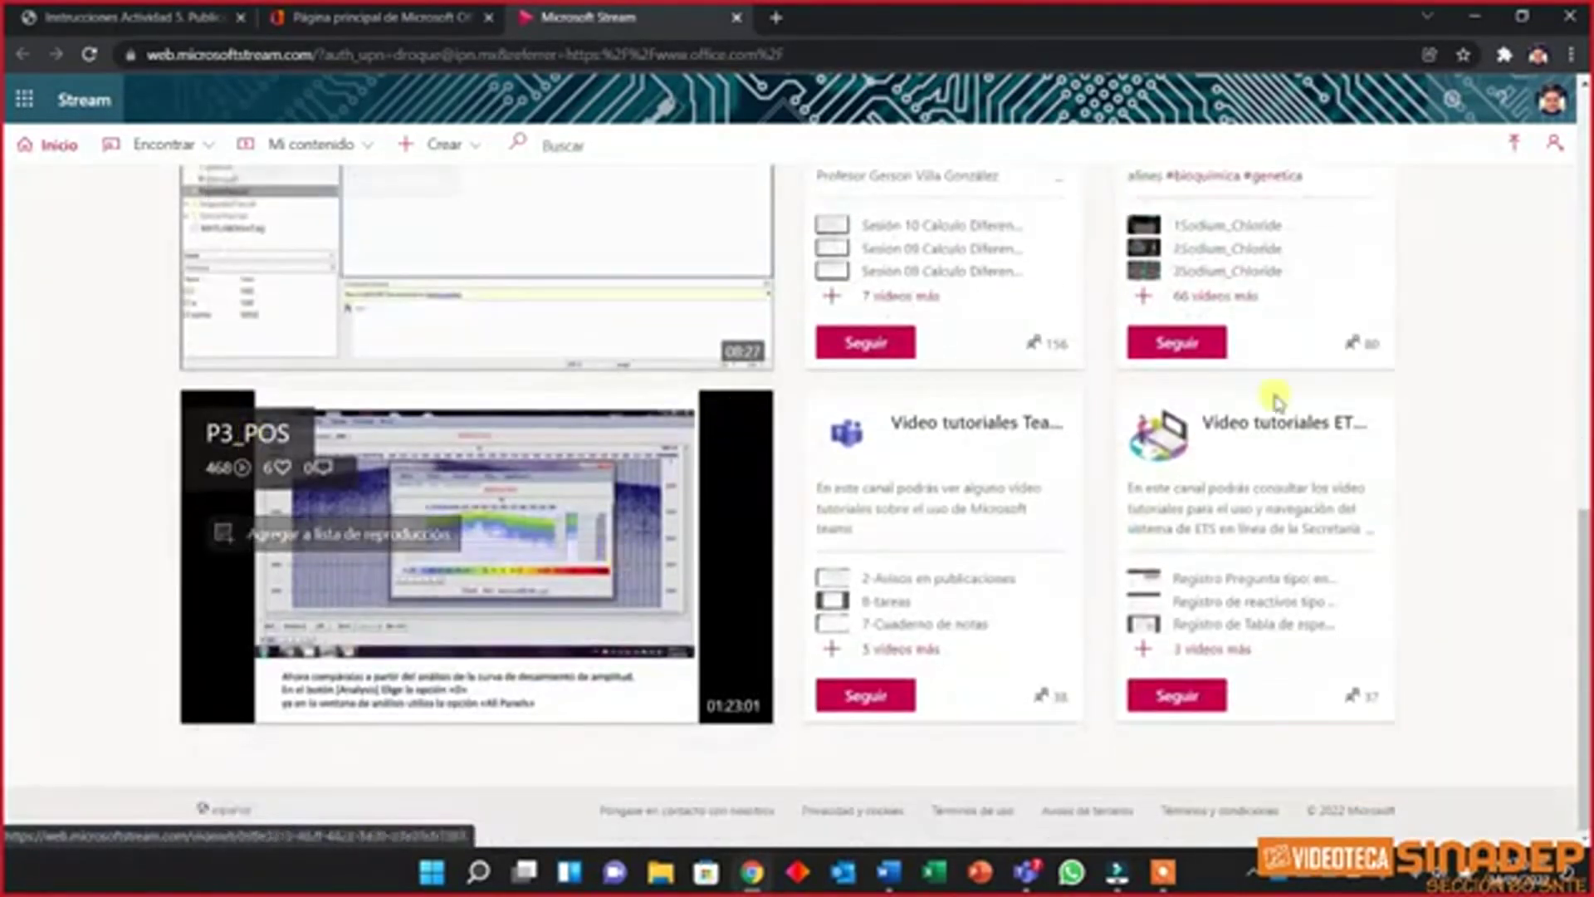
scroll(932, 479, up, 6)
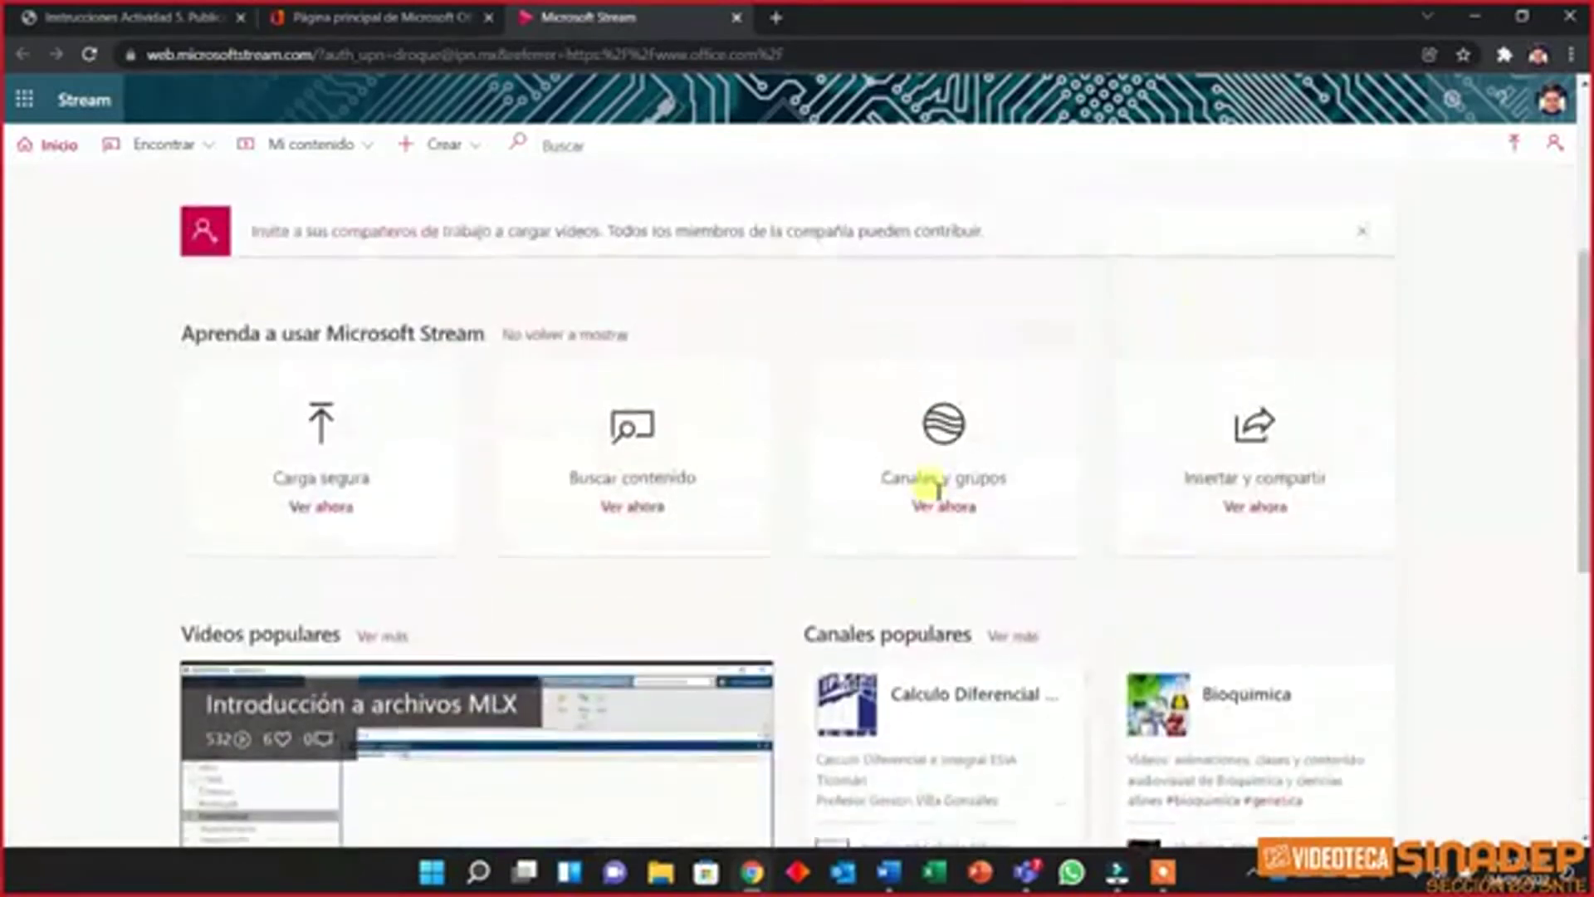
scroll(936, 485, up, 4)
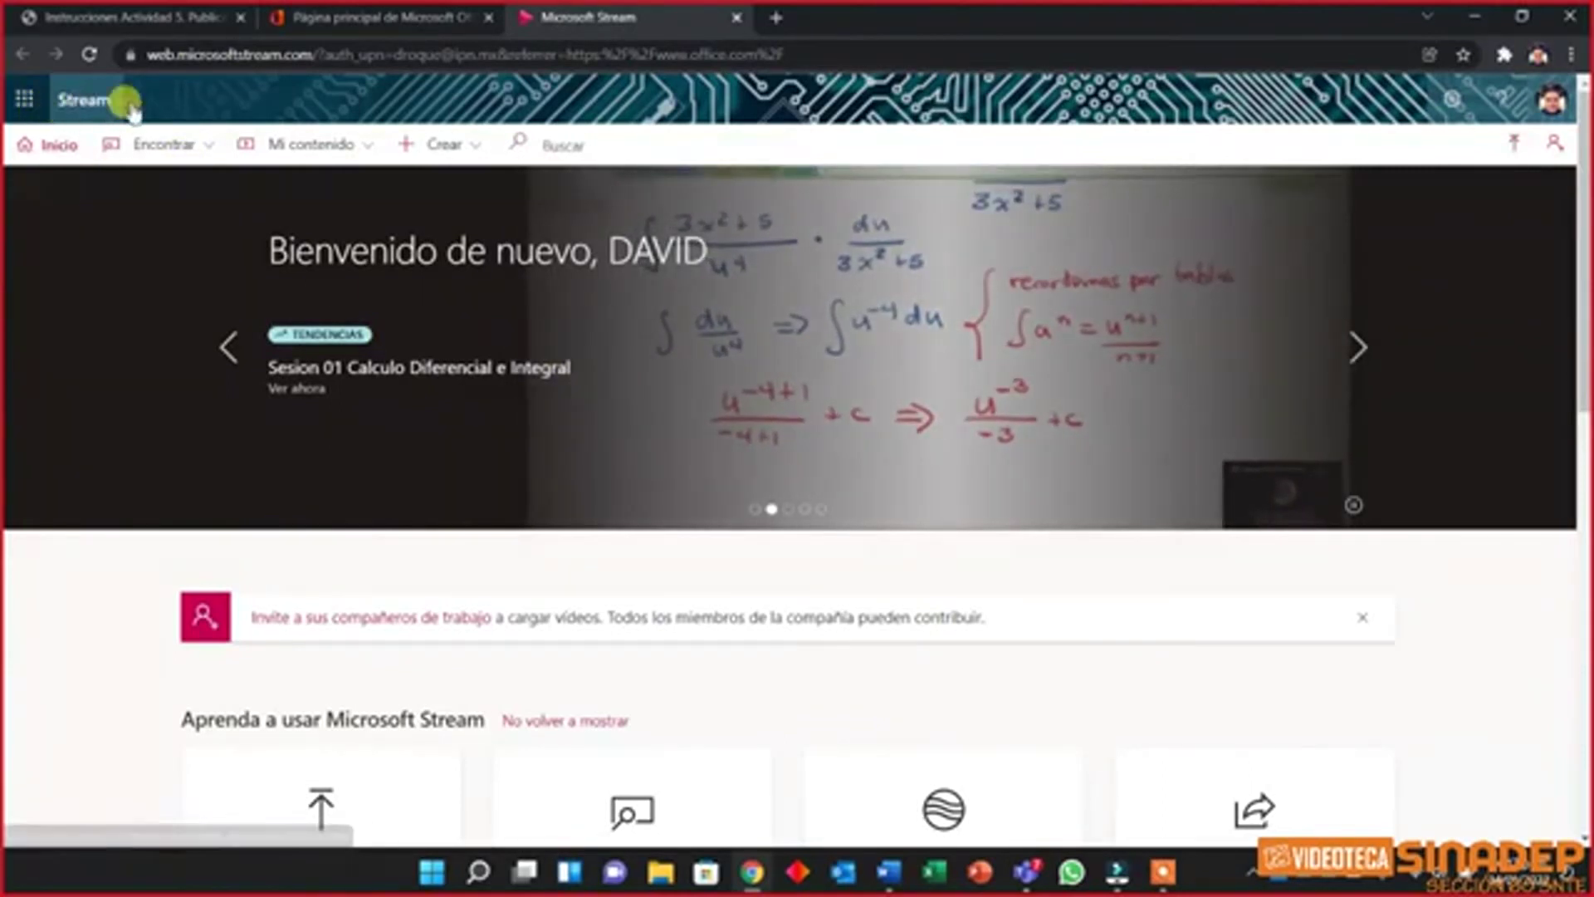
Review the account's own uploaded videos in Stream, check its channels section, and return to the video list
click(310, 143)
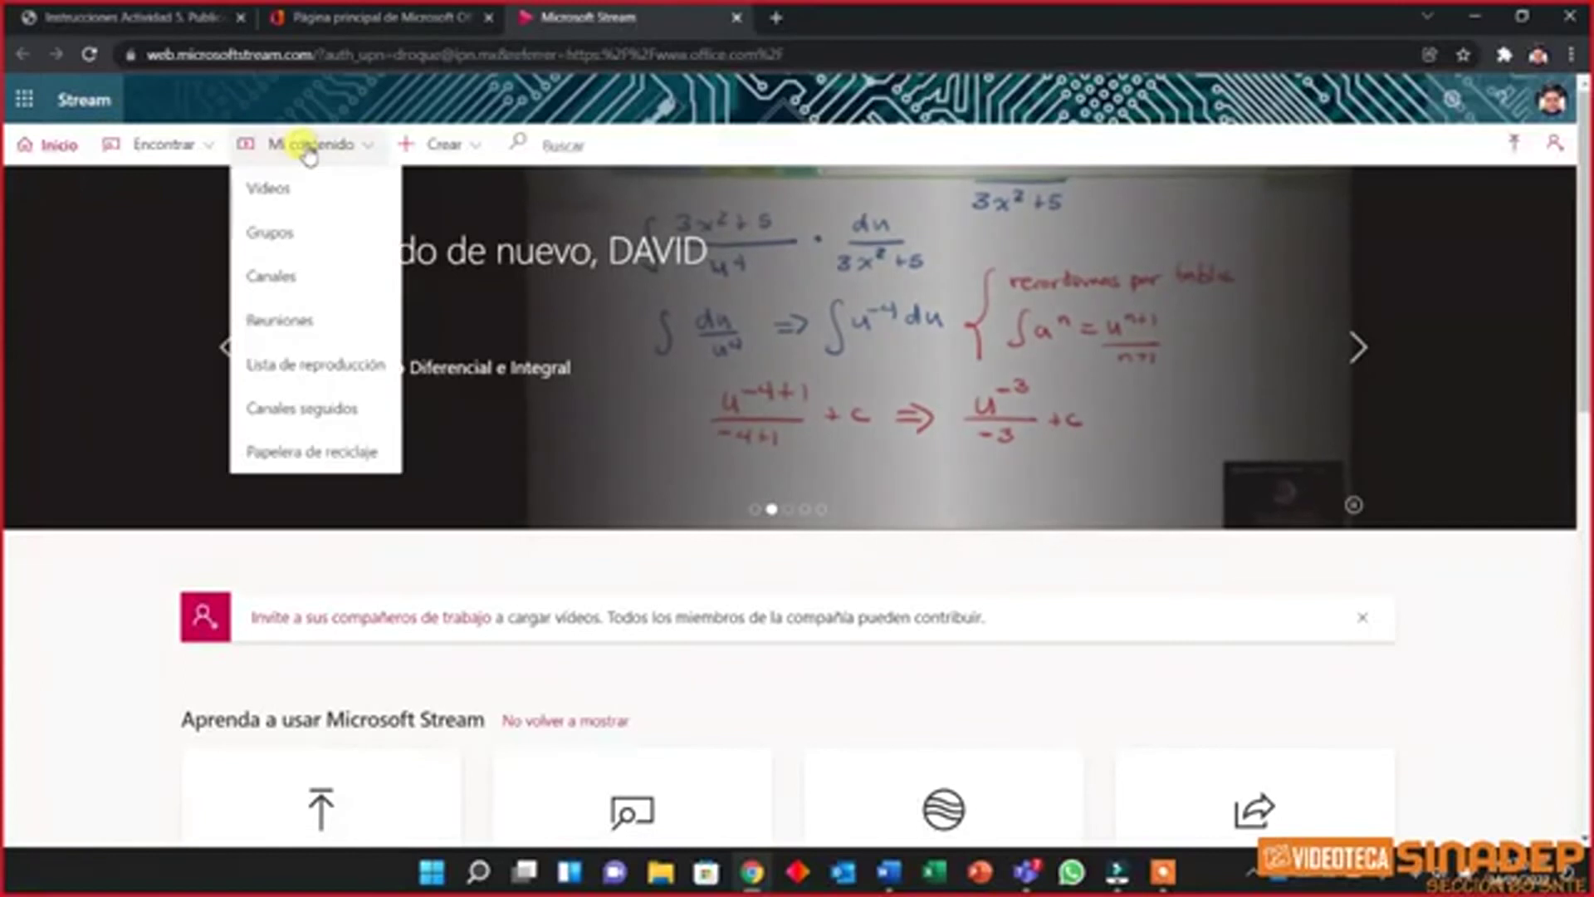
click(288, 200)
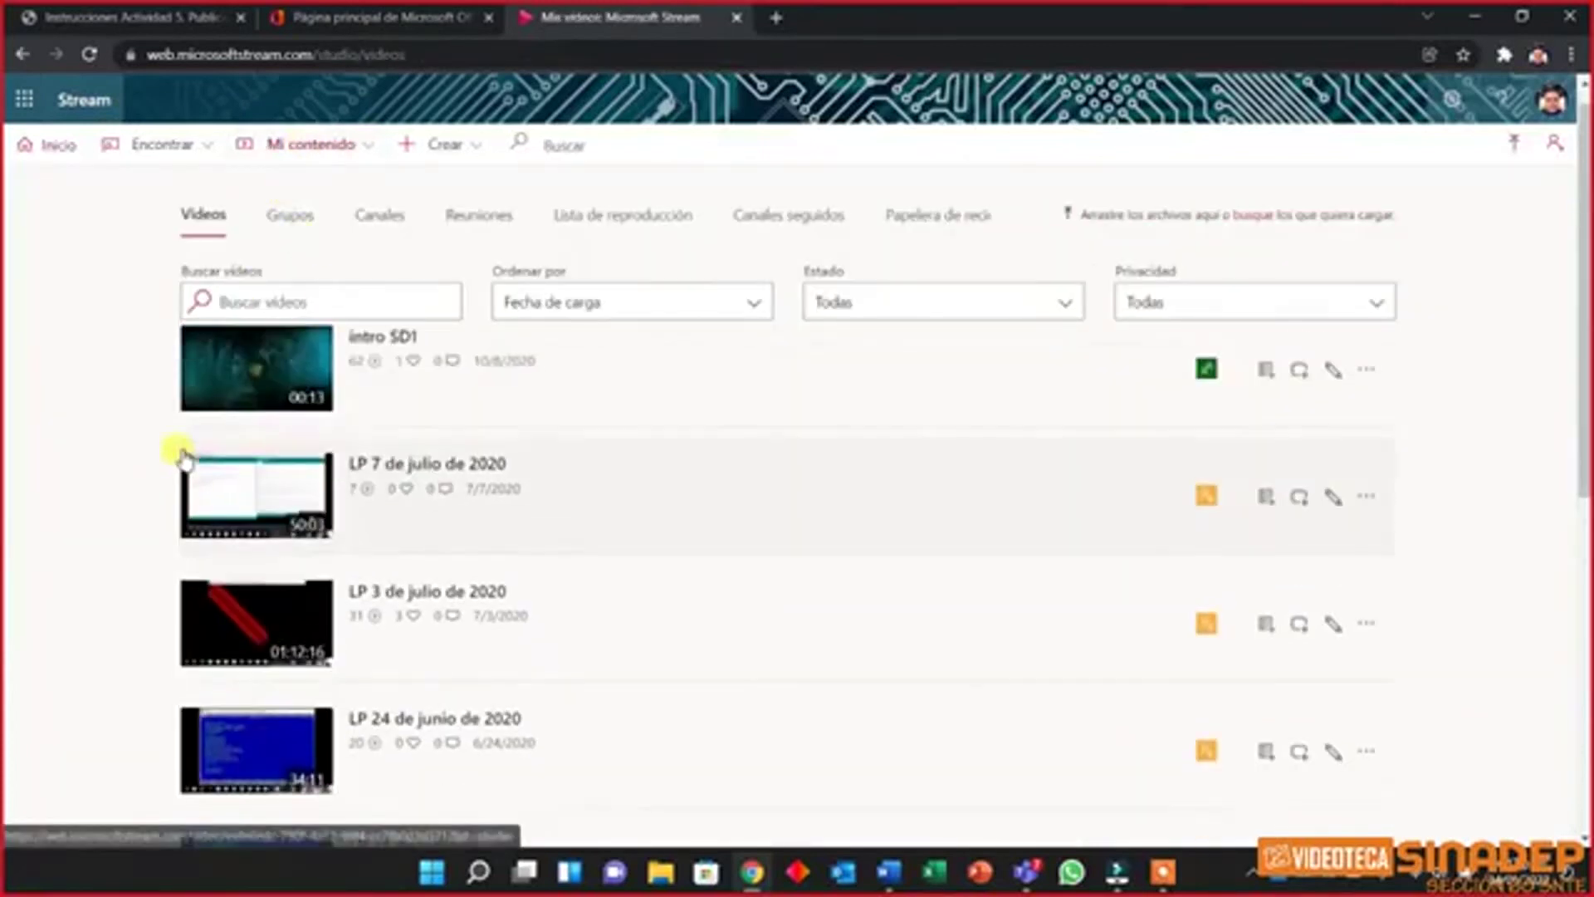
scroll(433, 532, down, 1)
scroll(433, 531, down, 7)
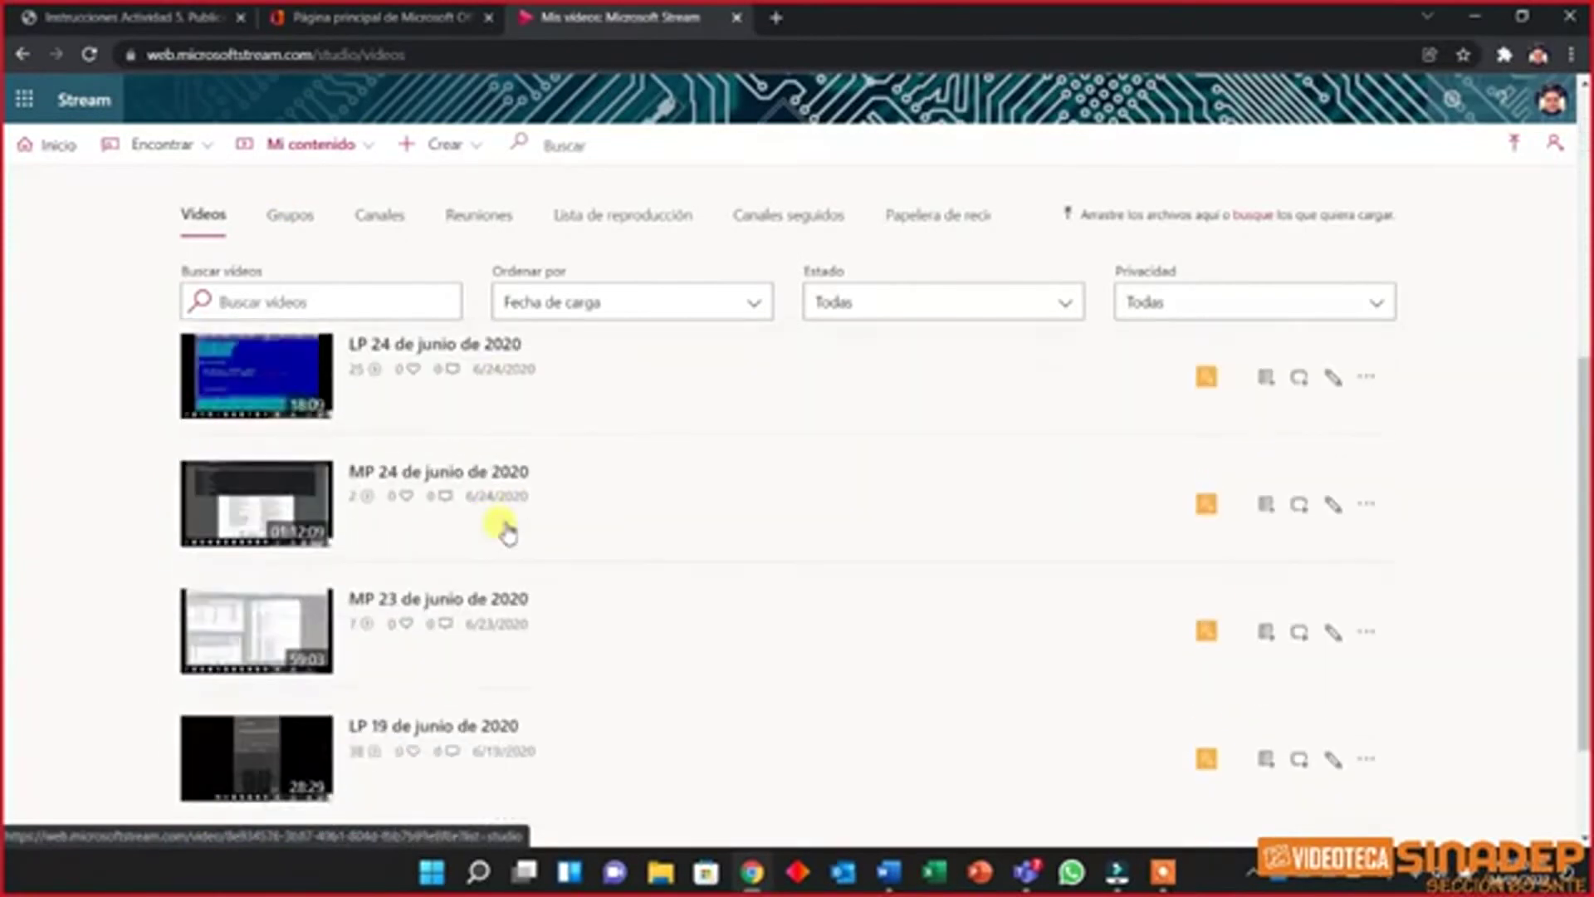
scroll(418, 618, up, 8)
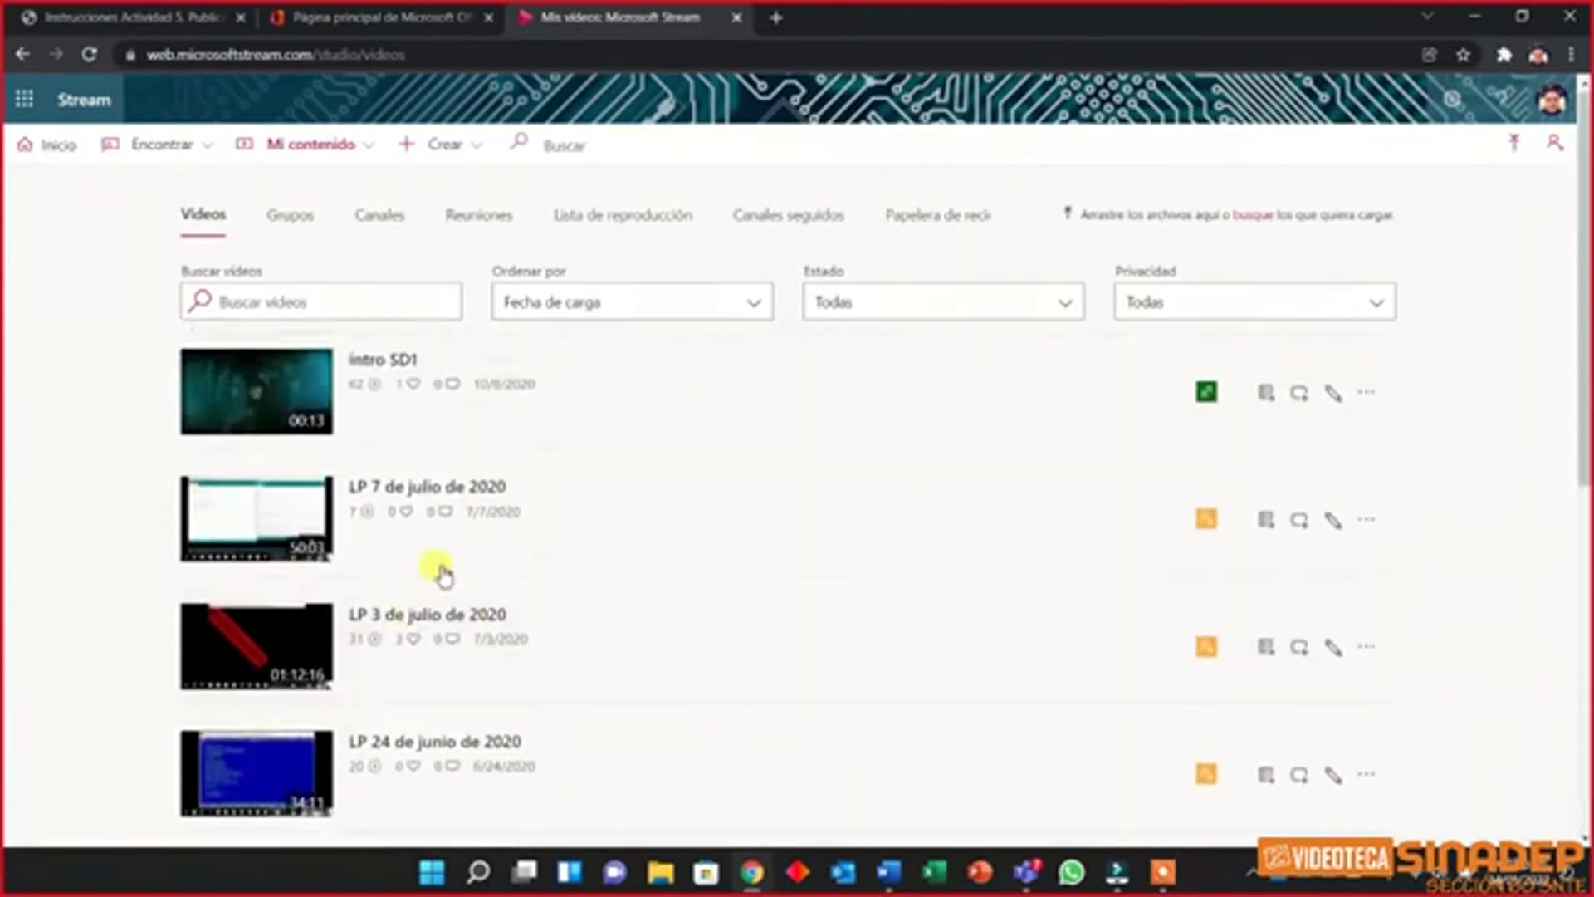
click(381, 216)
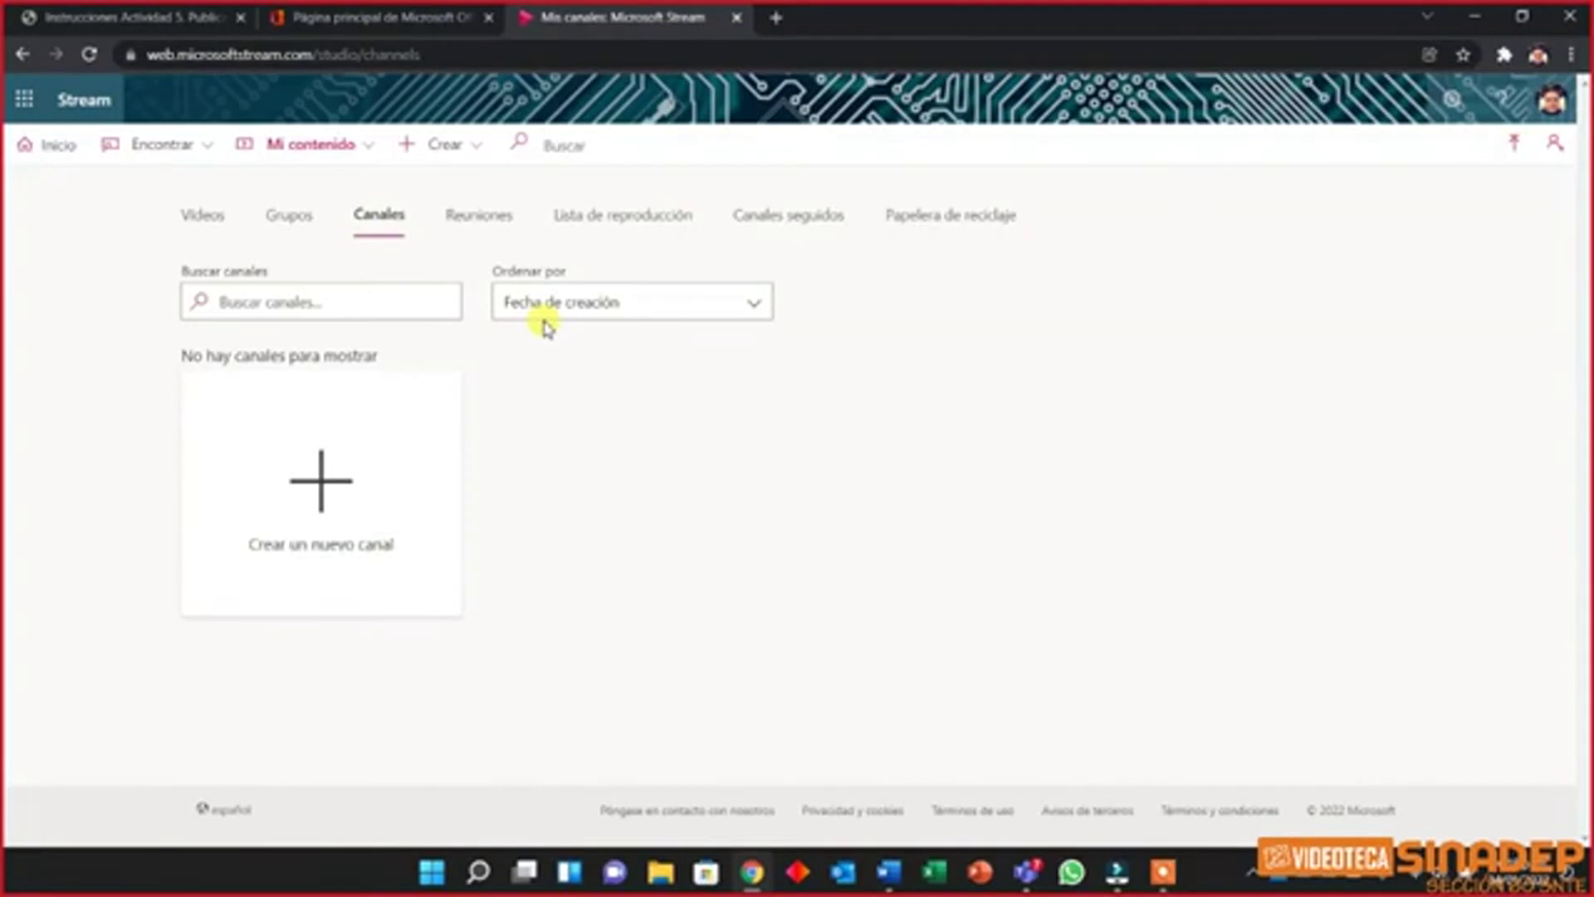
click(199, 219)
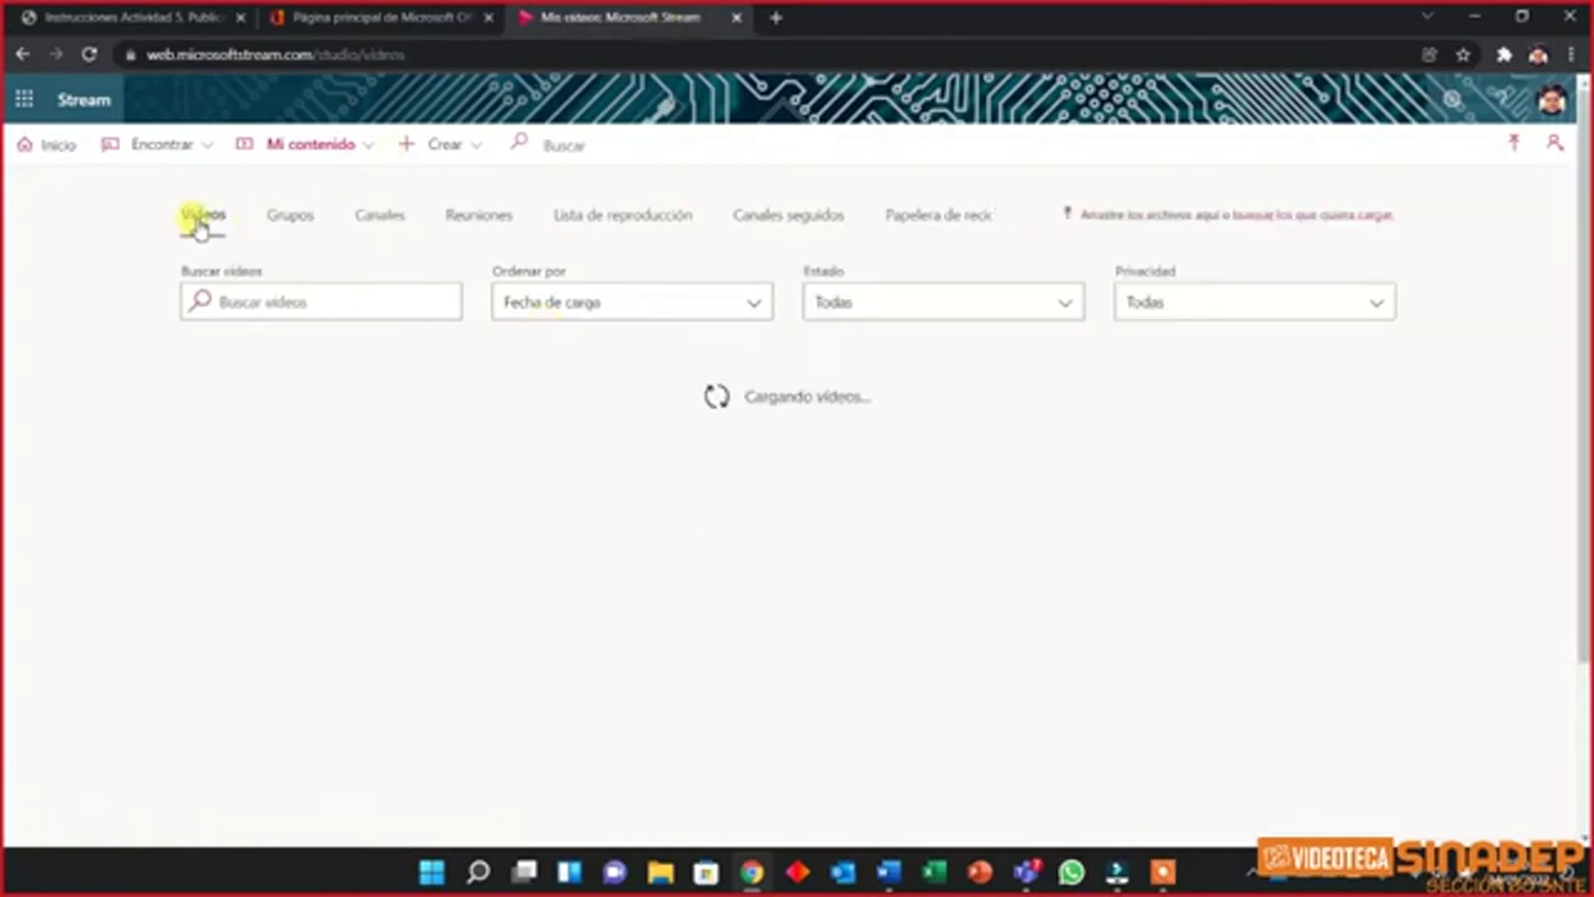
Start a new video upload in Stream and open the file browser for choosing the file
click(453, 165)
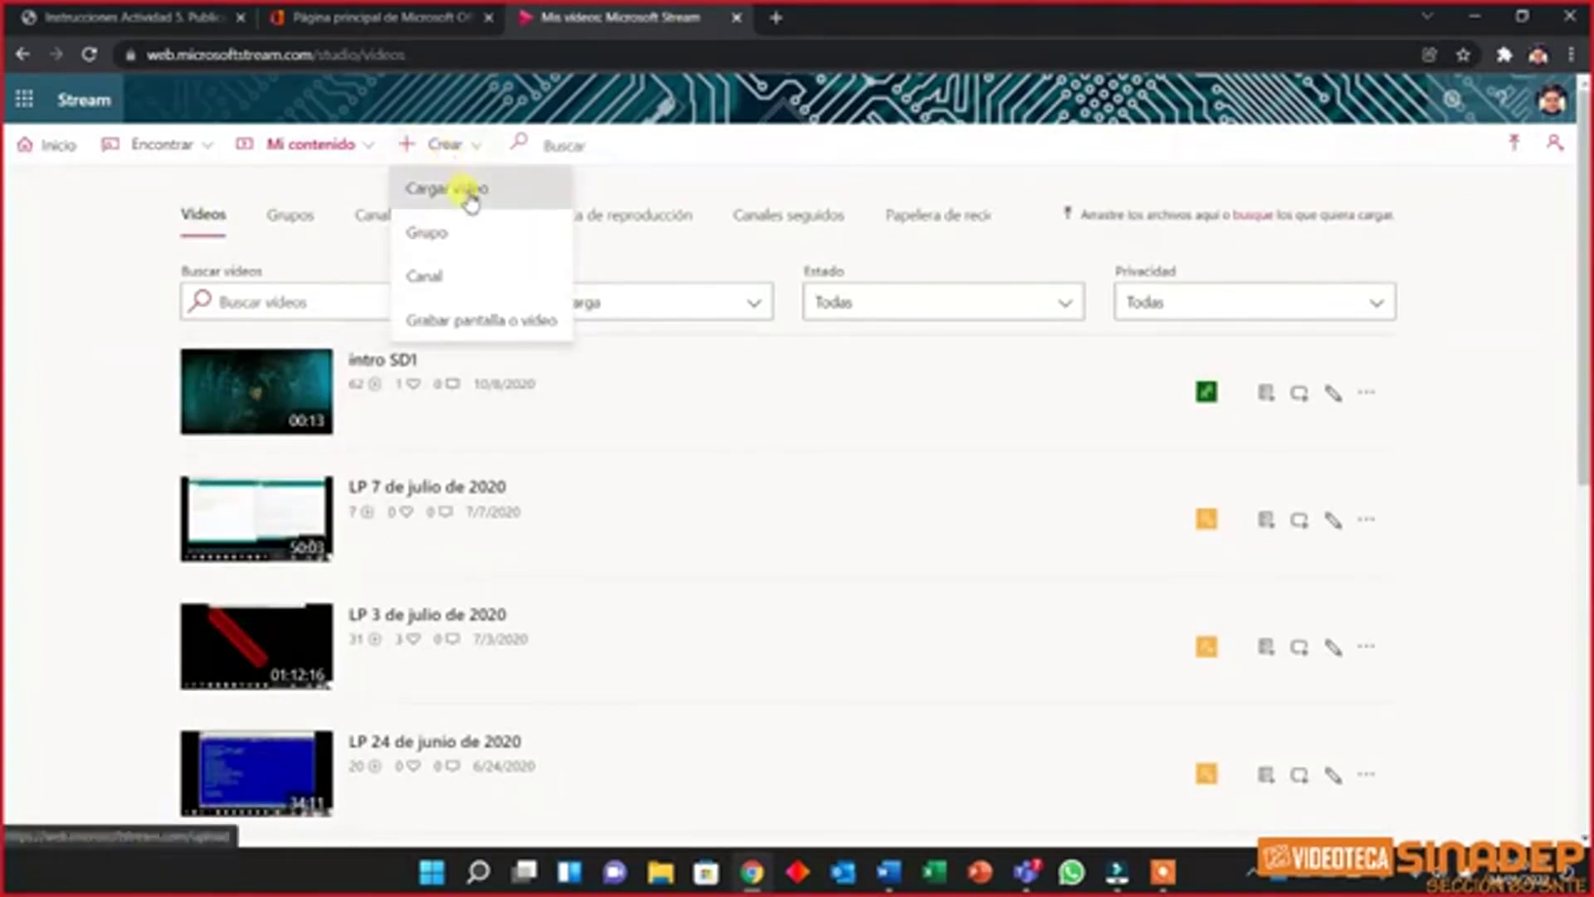
click(469, 192)
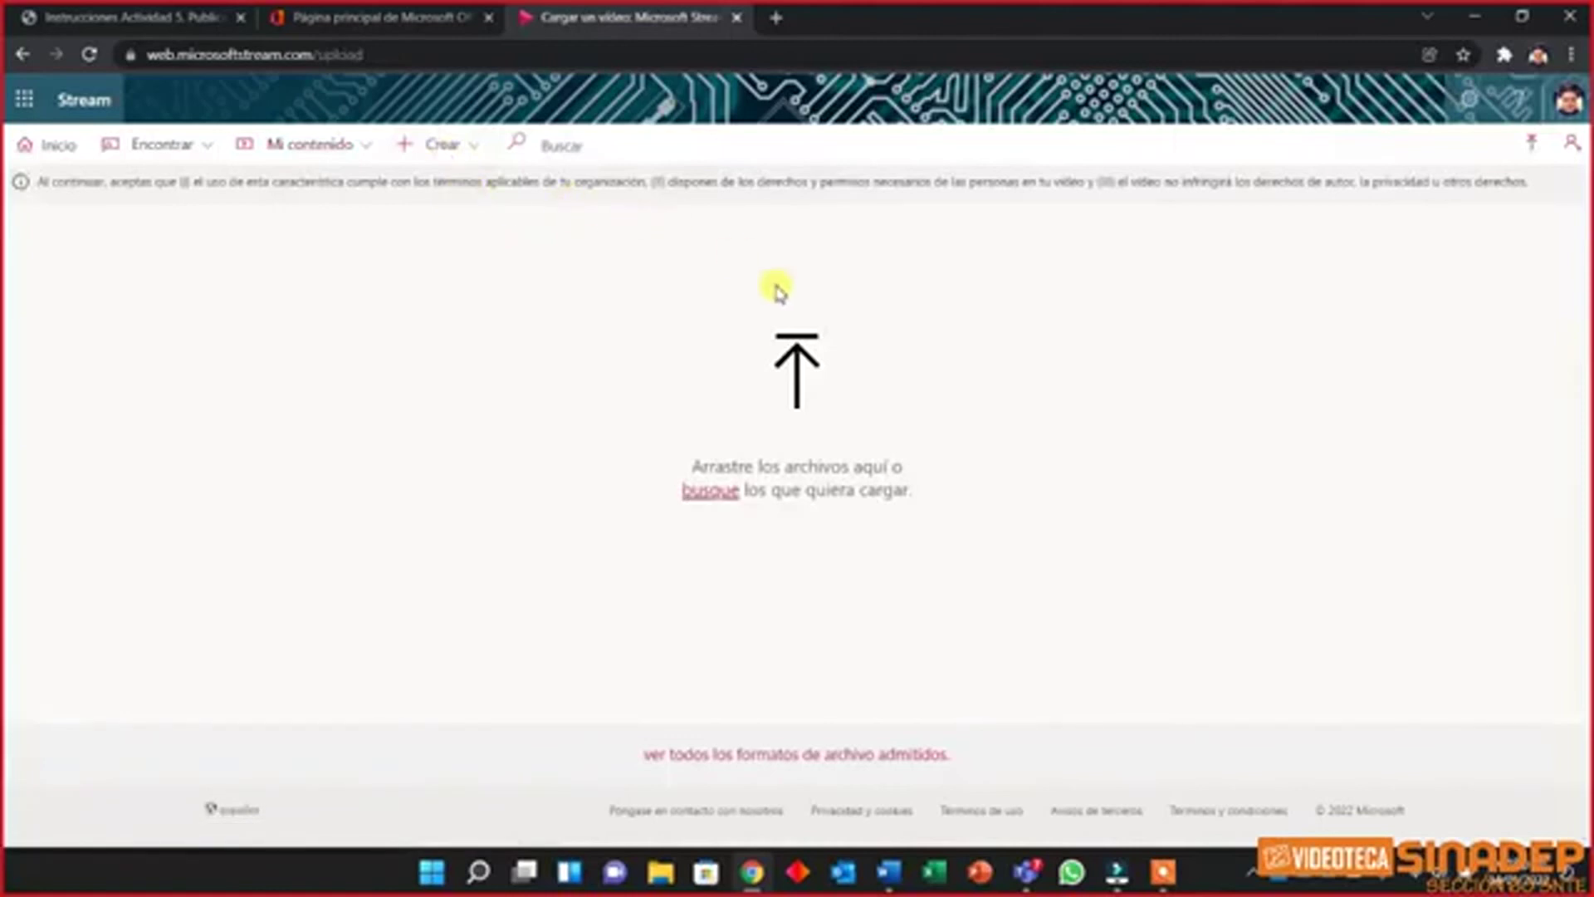
click(711, 491)
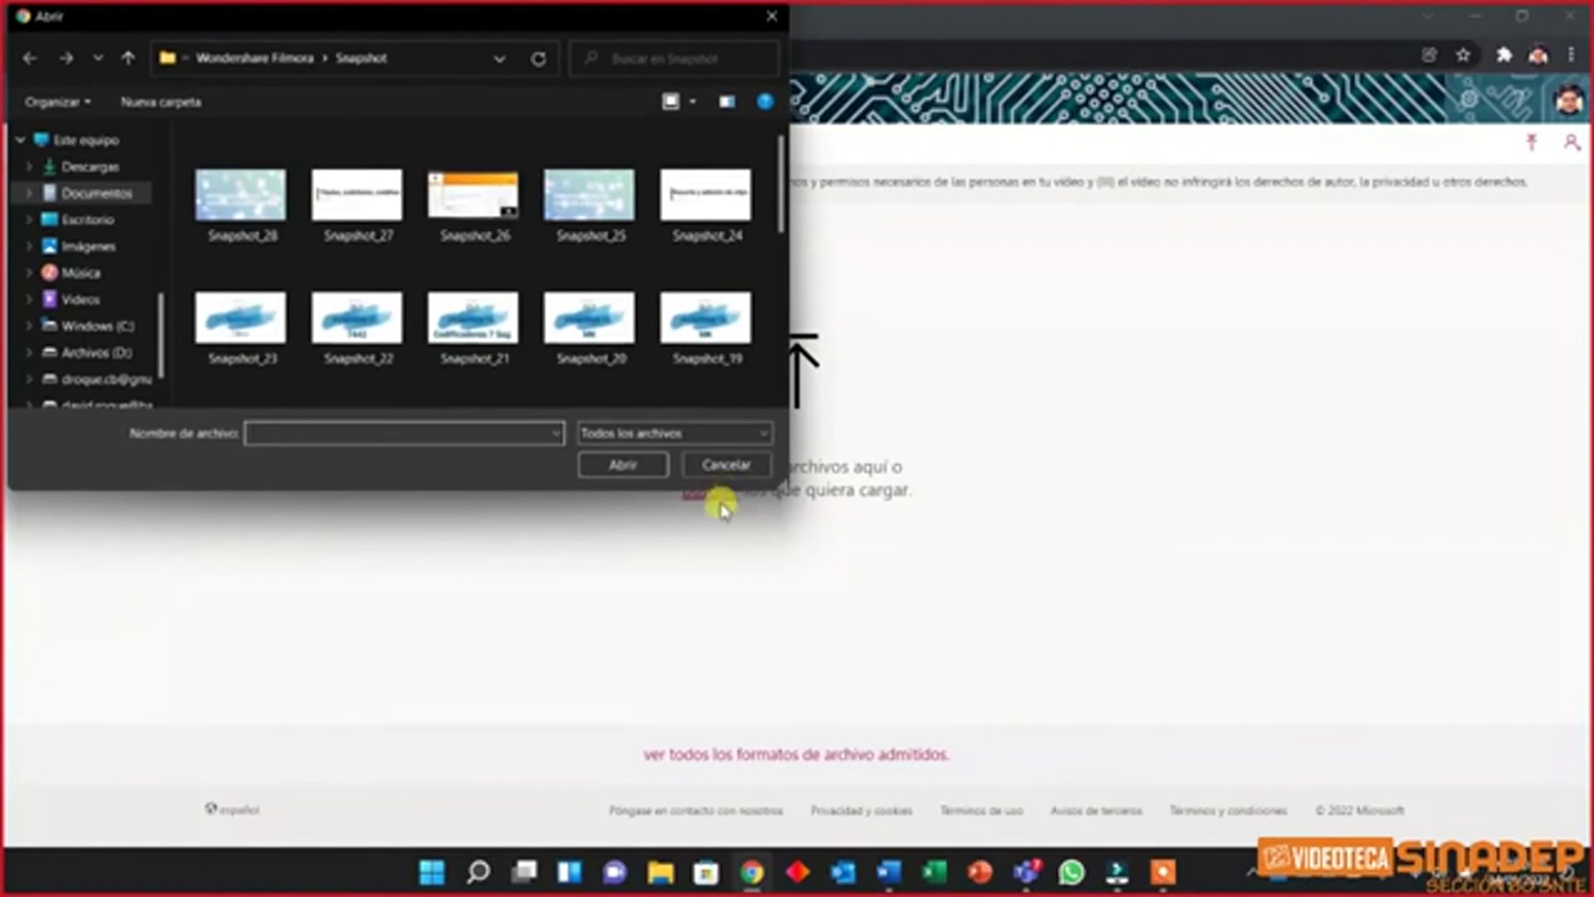
Browse drive D: to the SINADEP videos folder inside Videos editados > Diplomado
scroll(80, 241, down, 1)
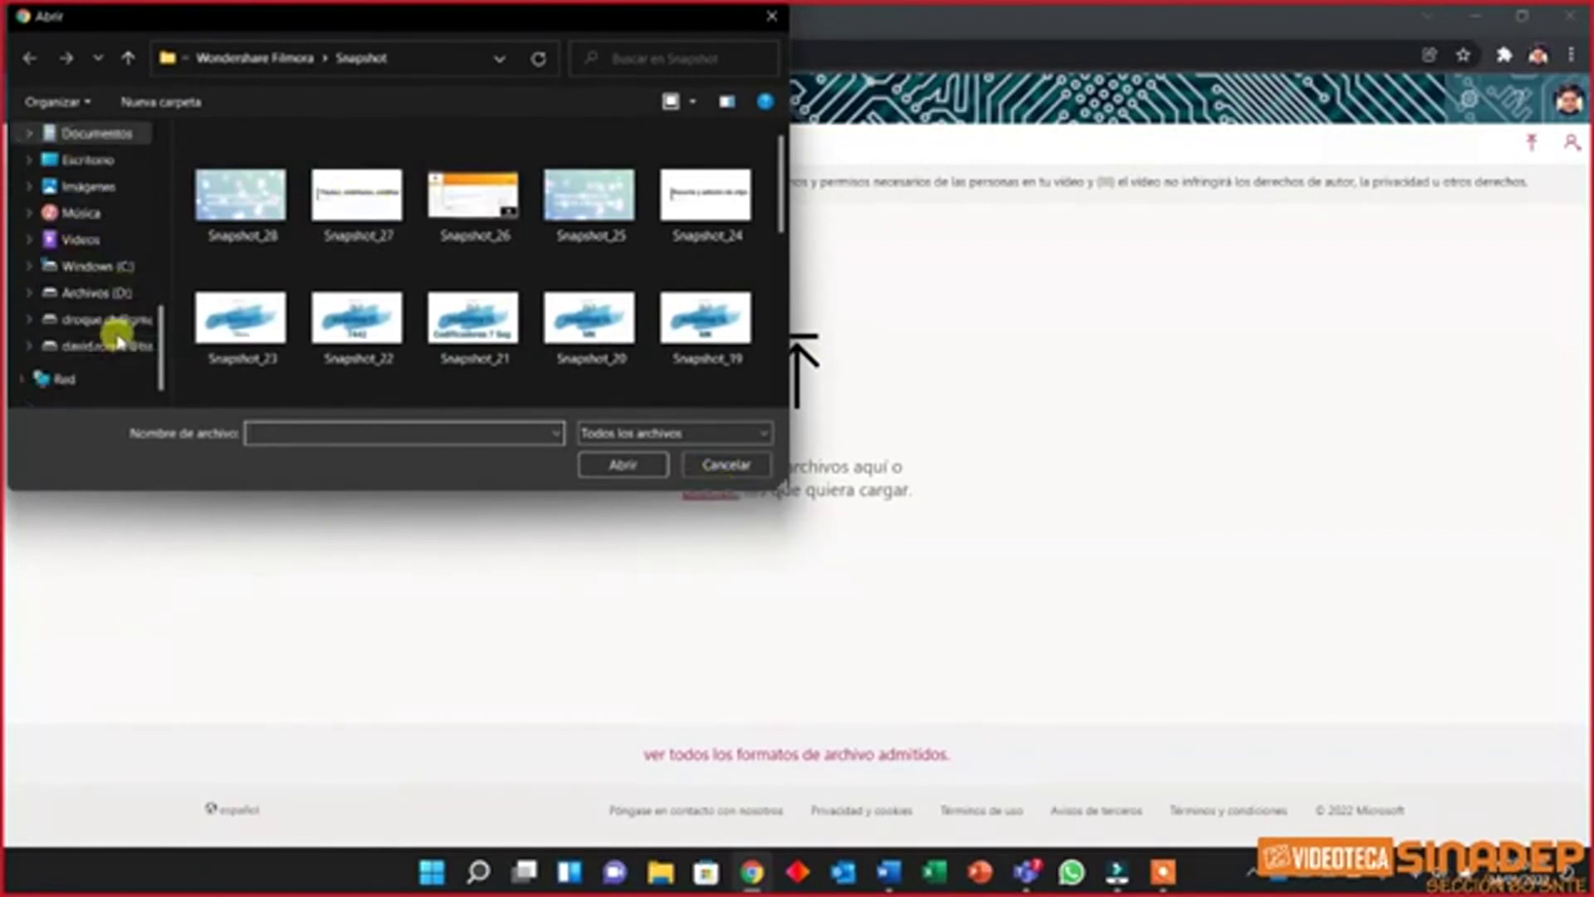
click(92, 292)
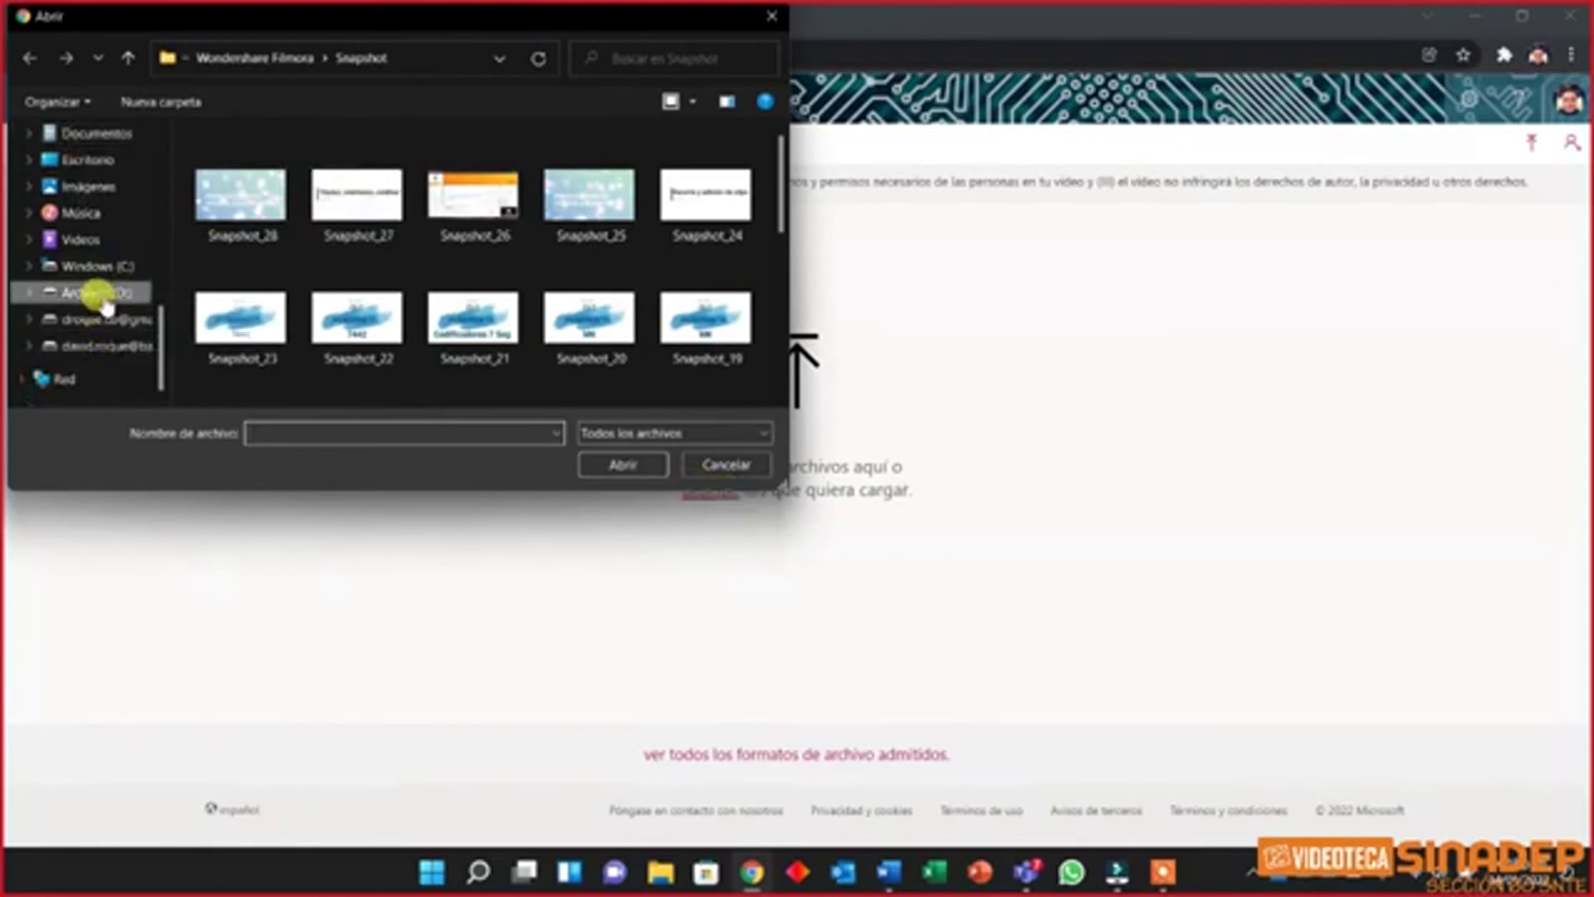
scroll(254, 185, down, 10)
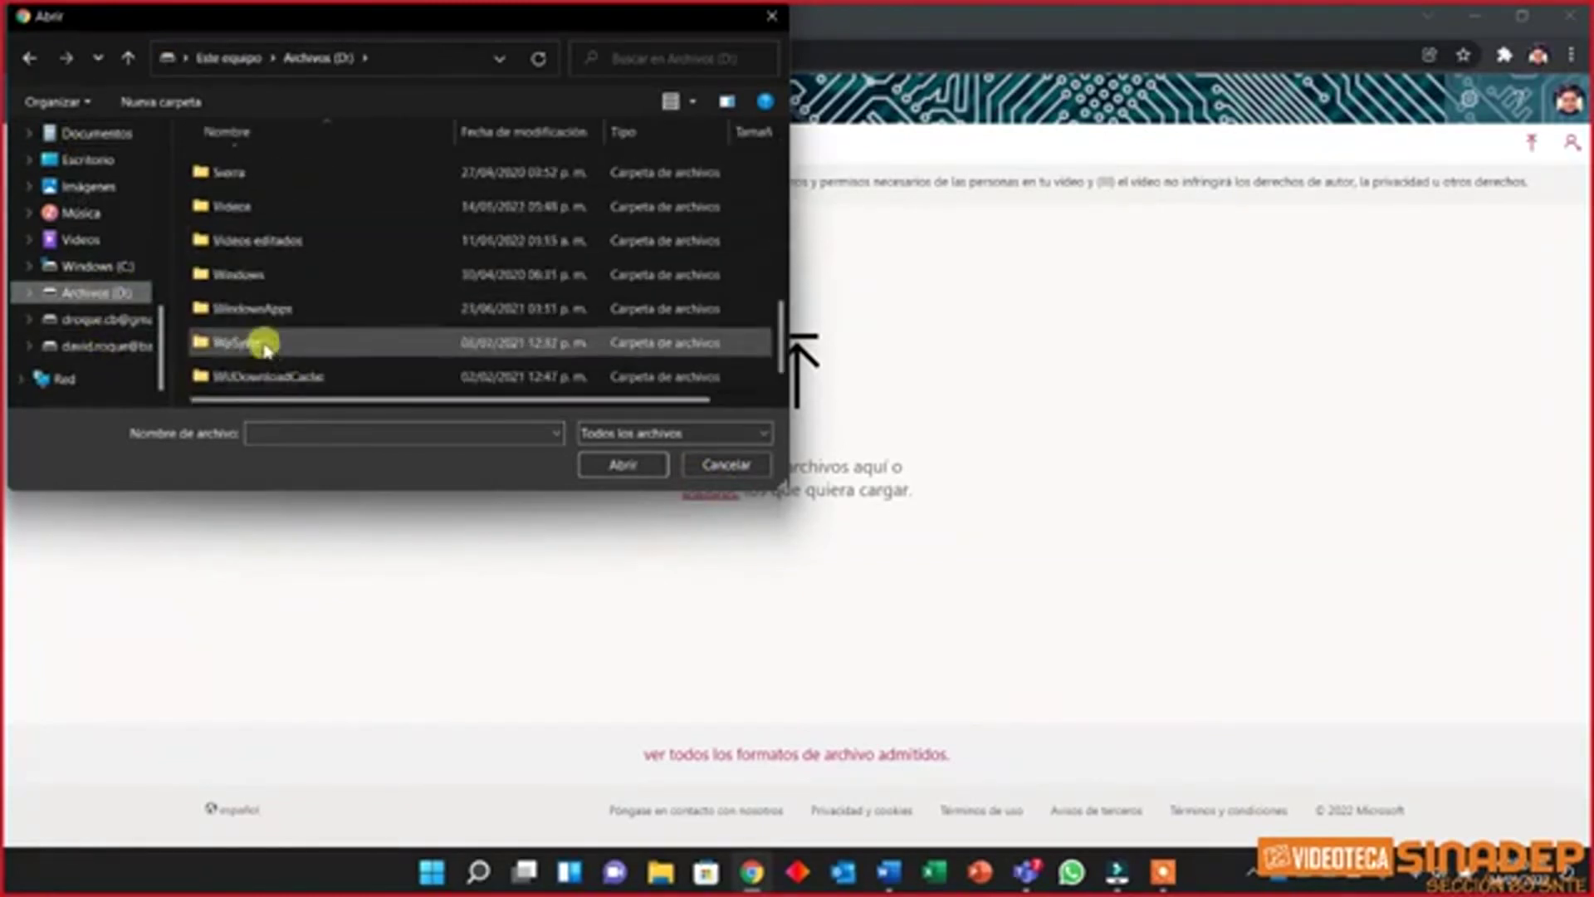
double_click(259, 241)
double_click(233, 232)
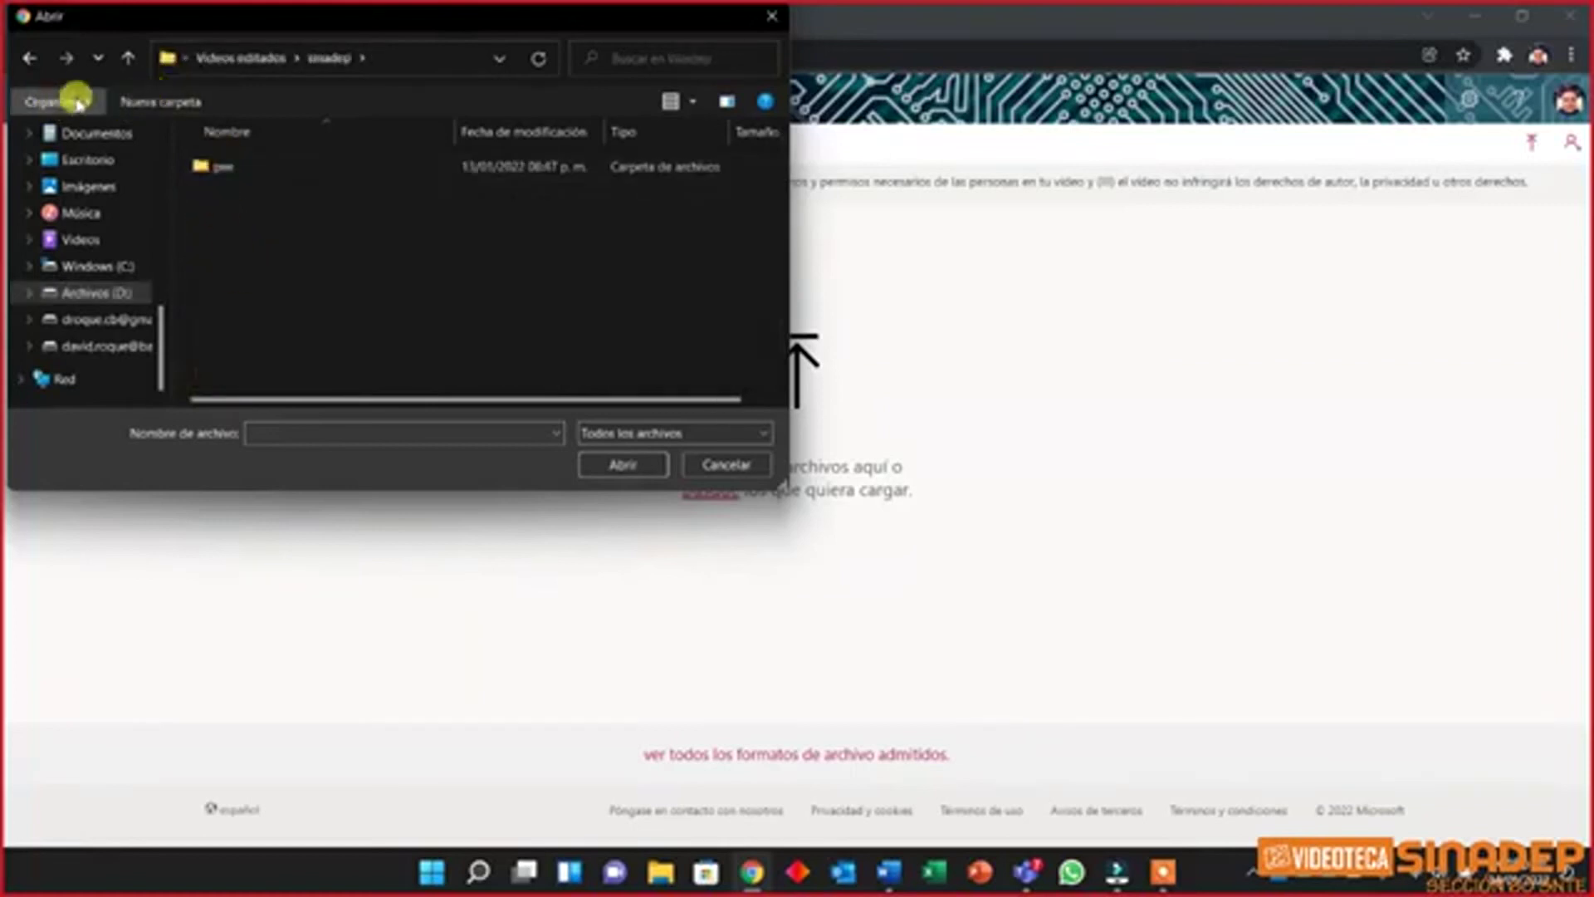
click(130, 58)
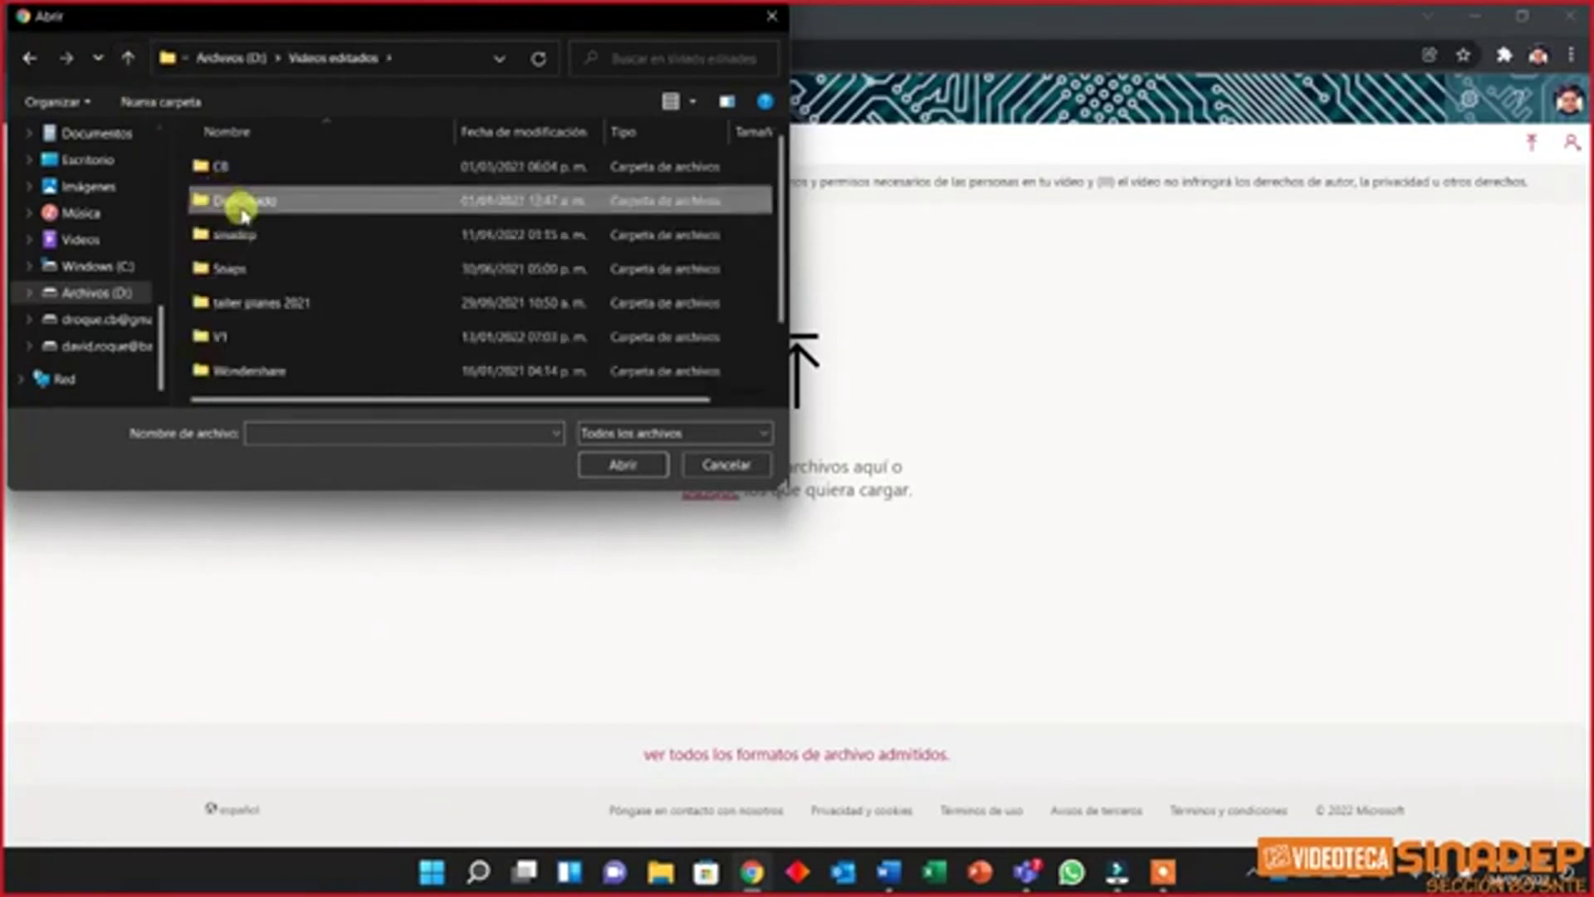
double_click(220, 200)
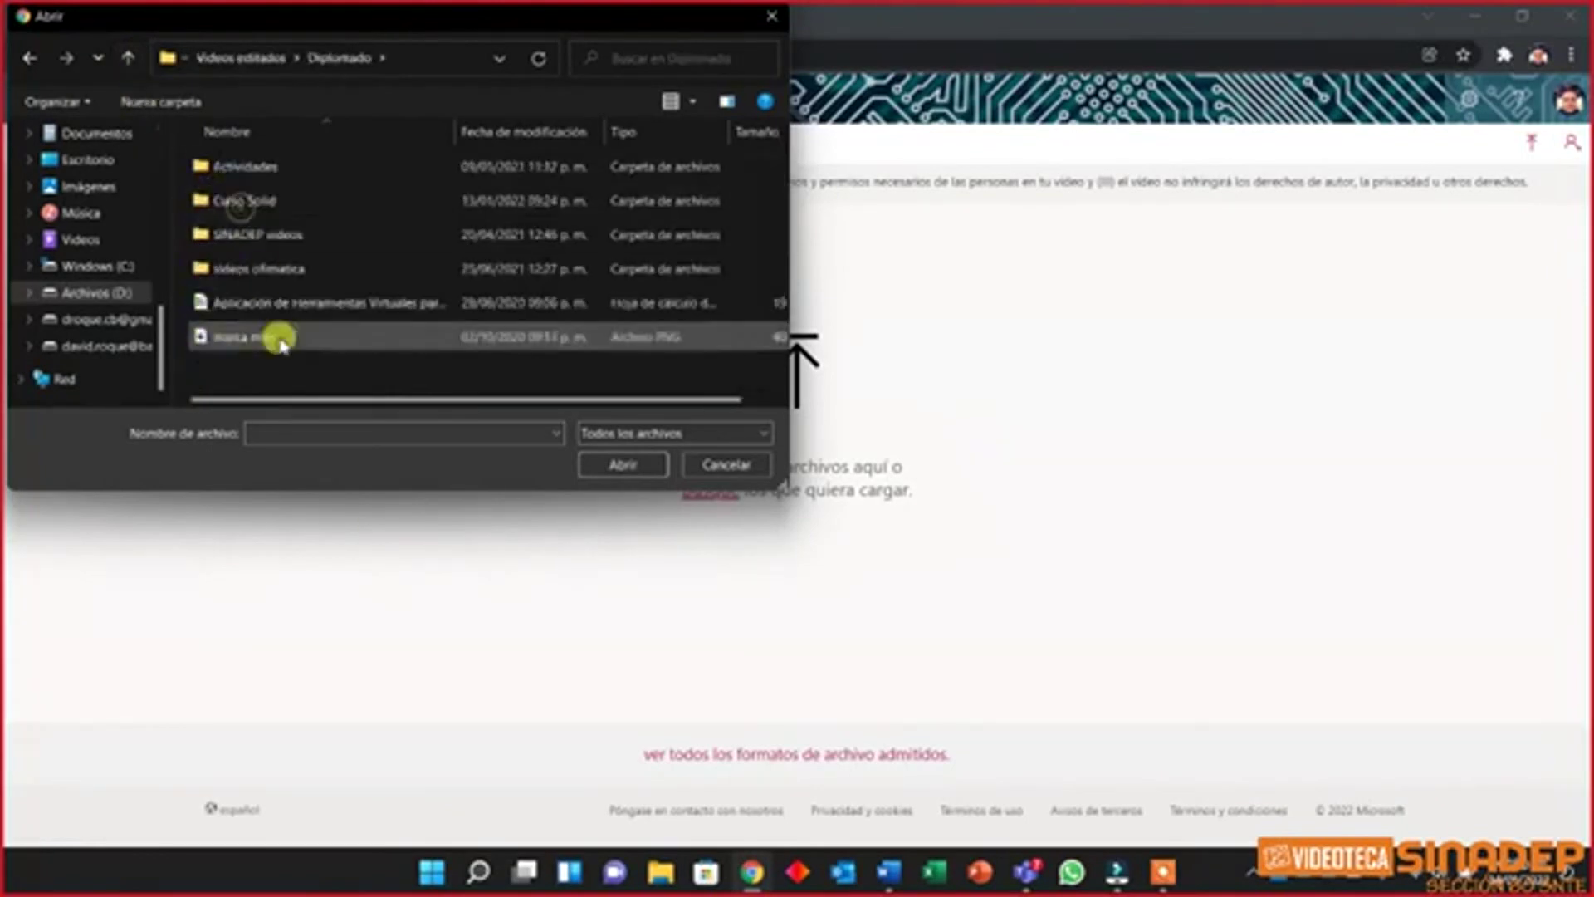
double_click(274, 235)
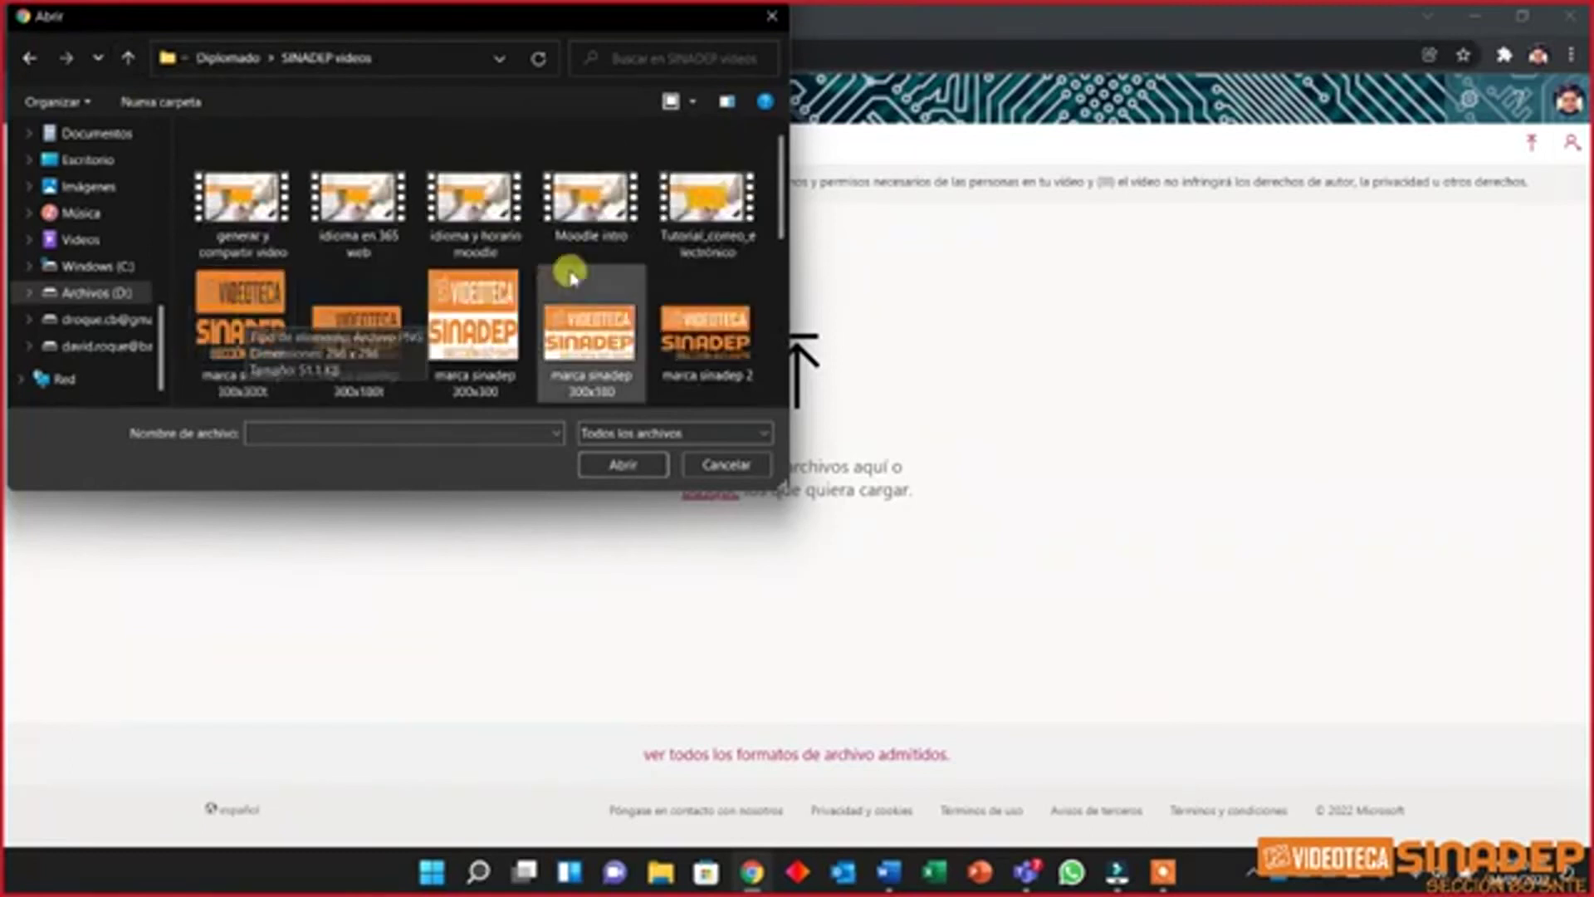
Choose the INTRO-DIPLOMADO video from the folder and start uploading it to Stream
scroll(679, 263, down, 1)
scroll(679, 262, down, 1)
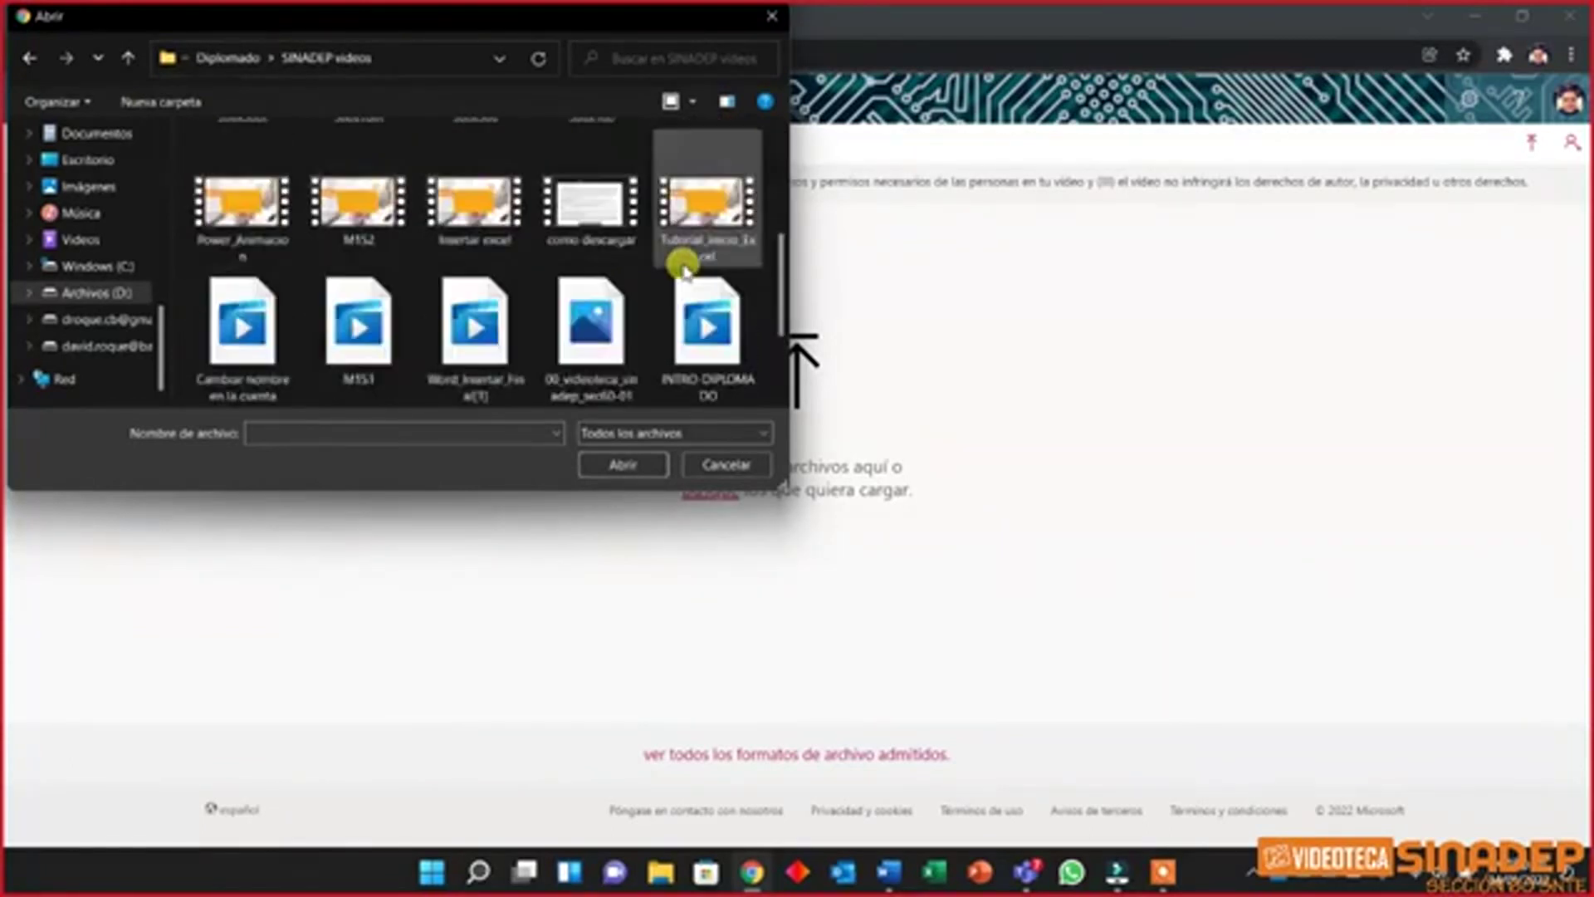
scroll(601, 266, down, 1)
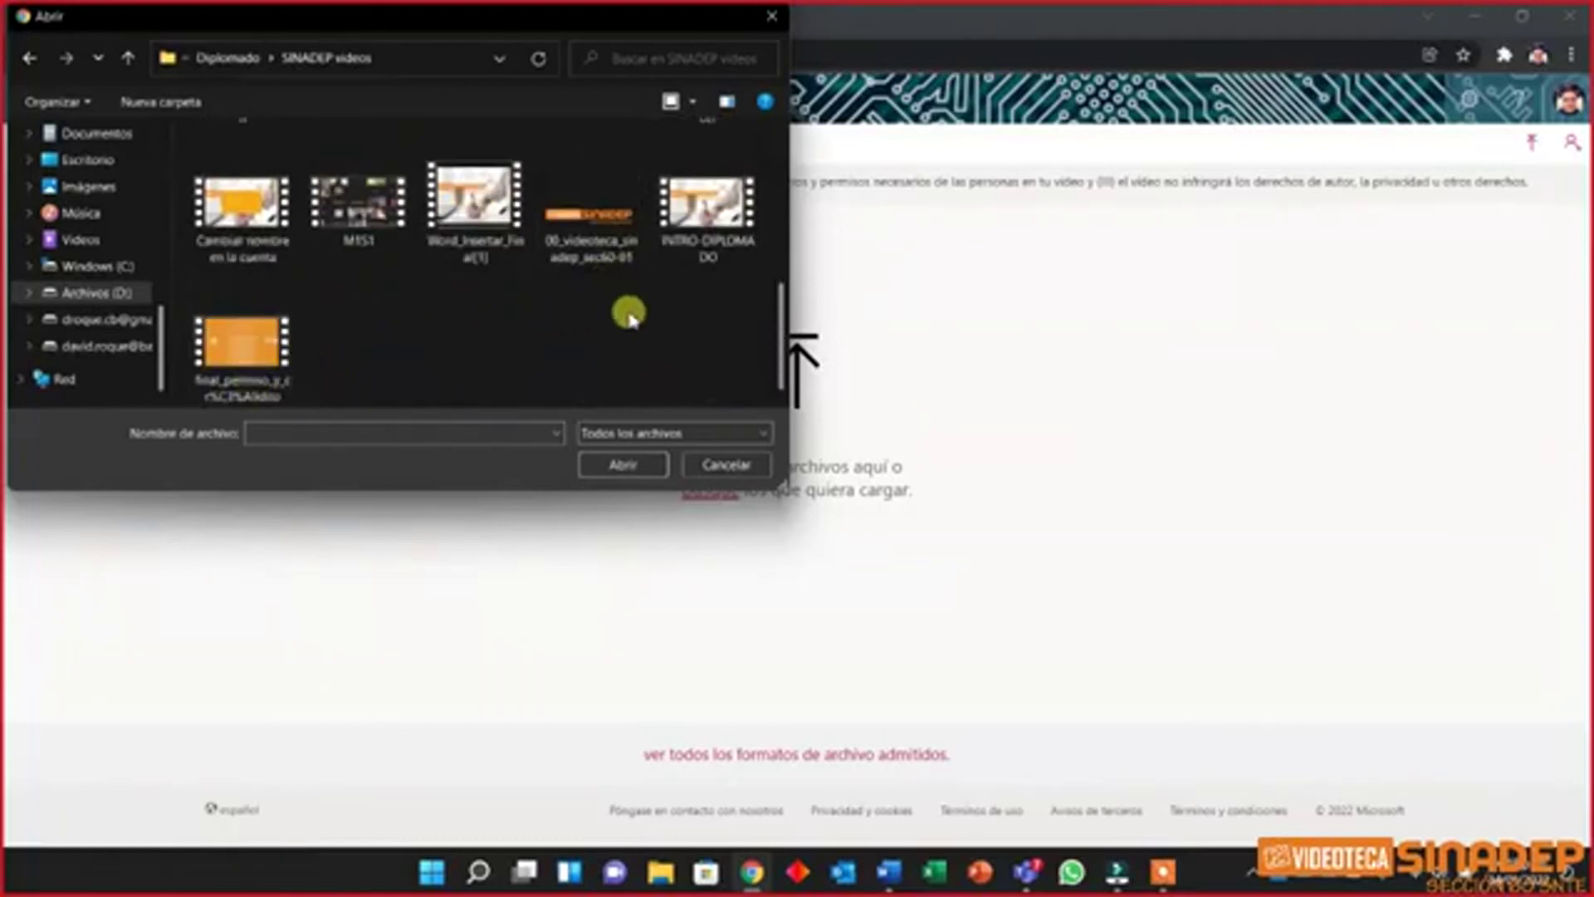
click(704, 214)
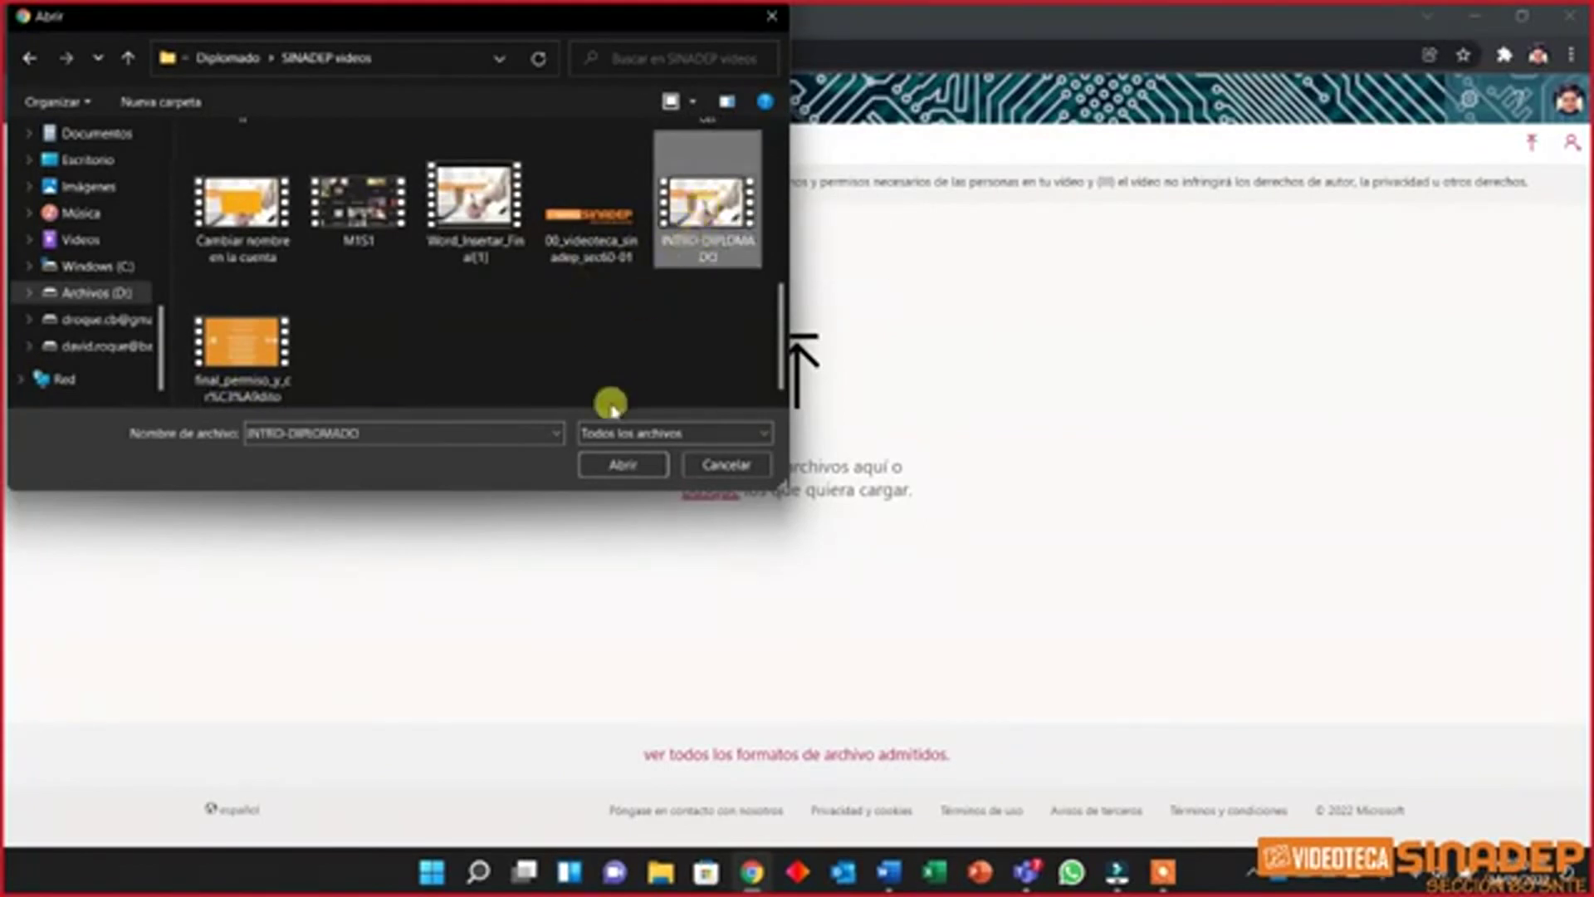
click(637, 470)
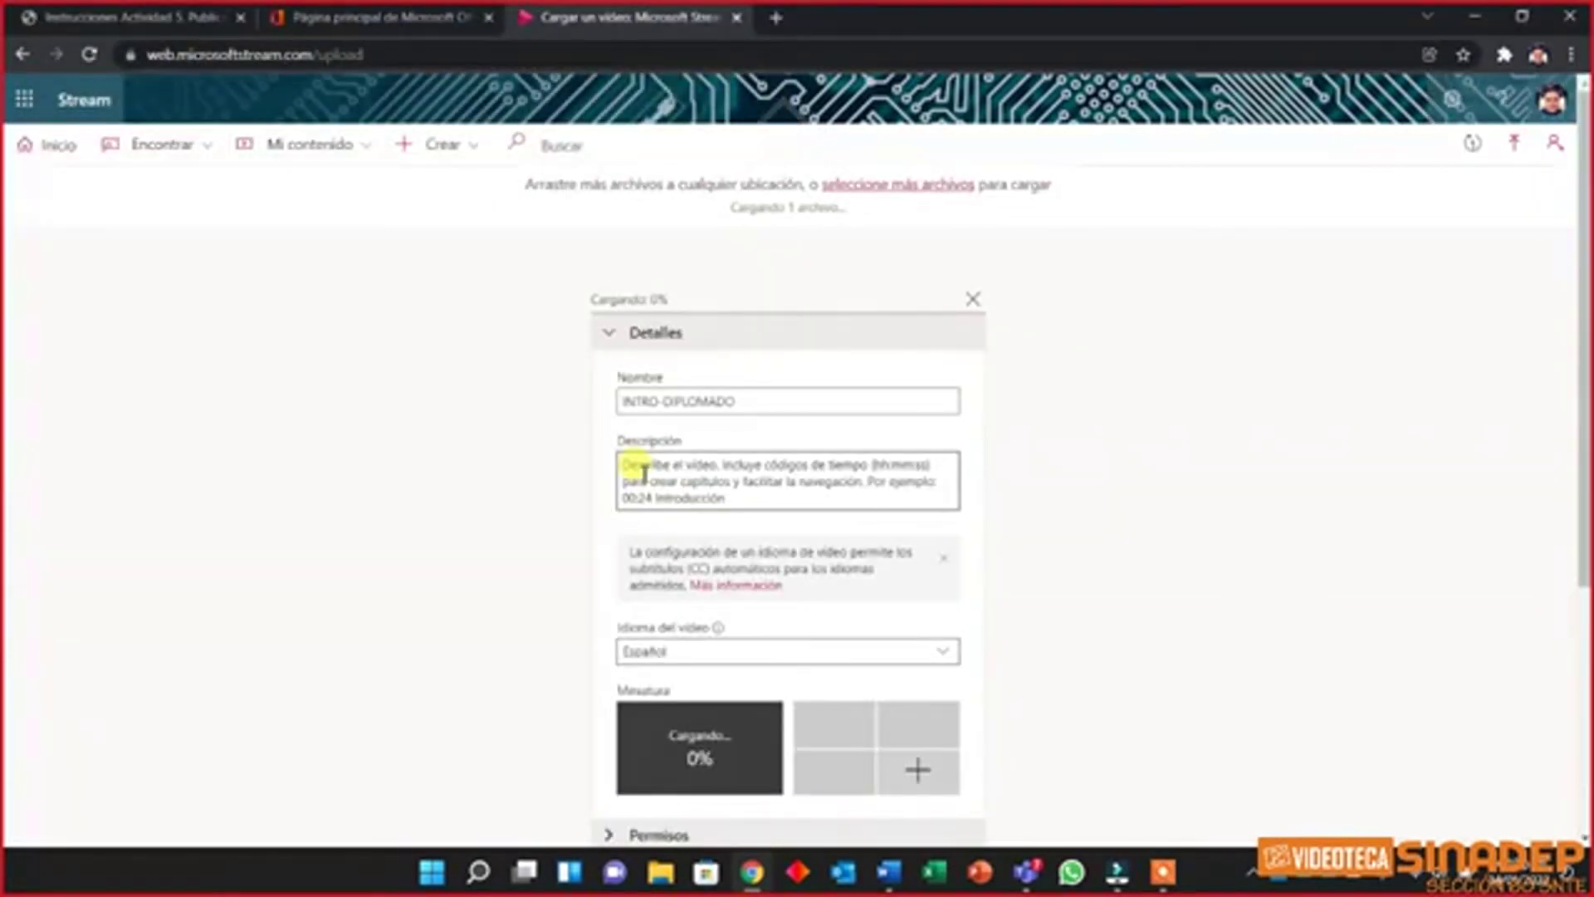
Examine the uploaded video's details form, including its name, description, video language and thumbnail
scroll(598, 644, down, 3)
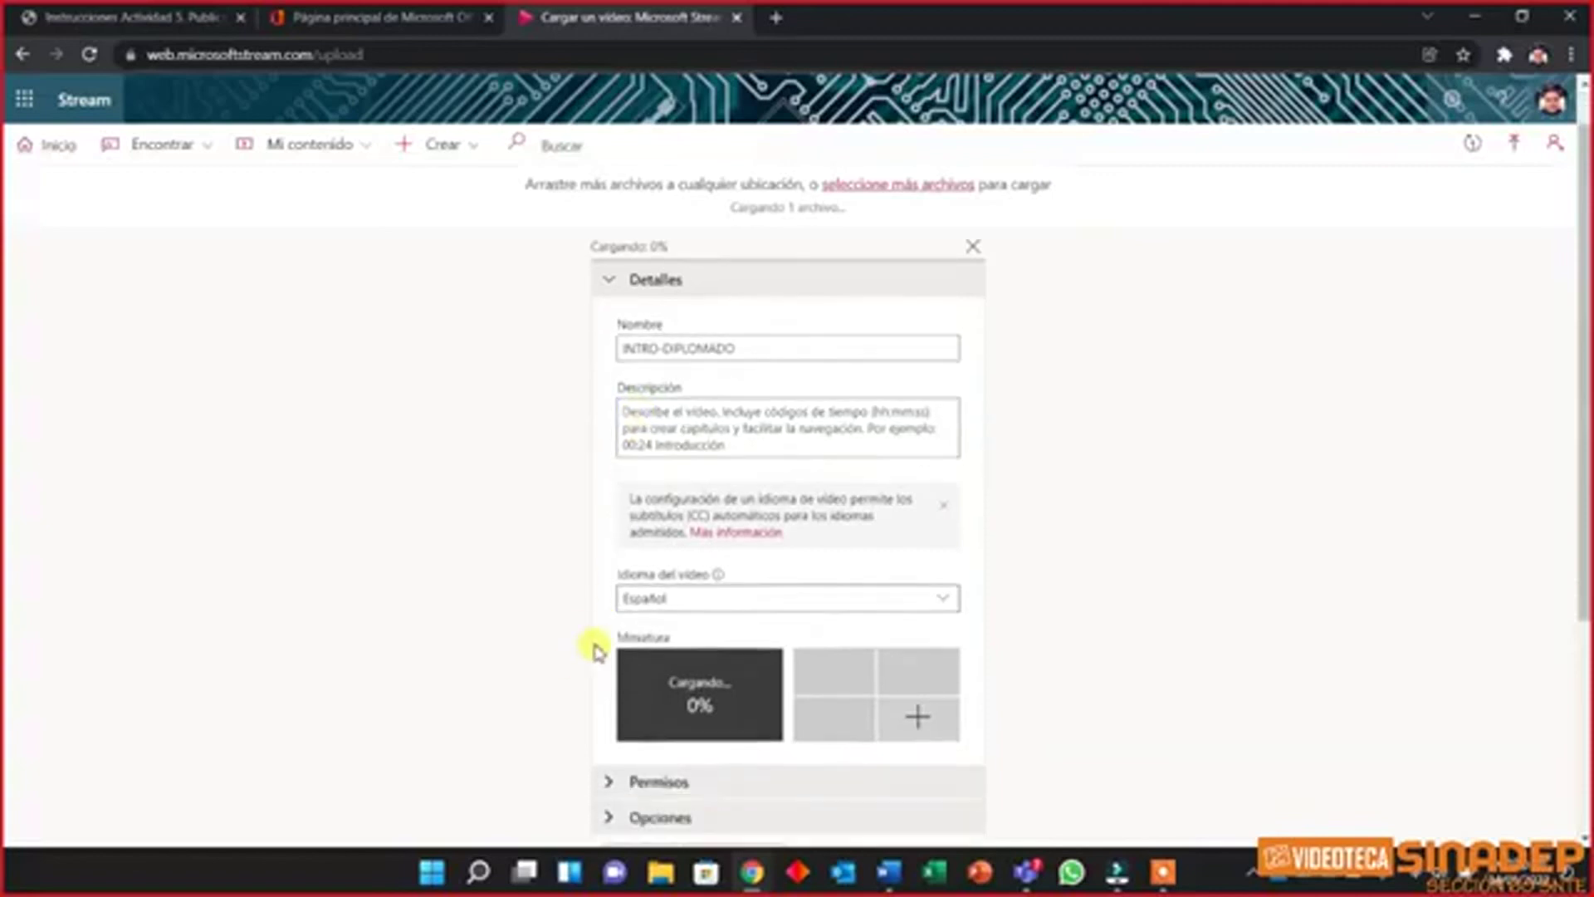
scroll(652, 465, up, 2)
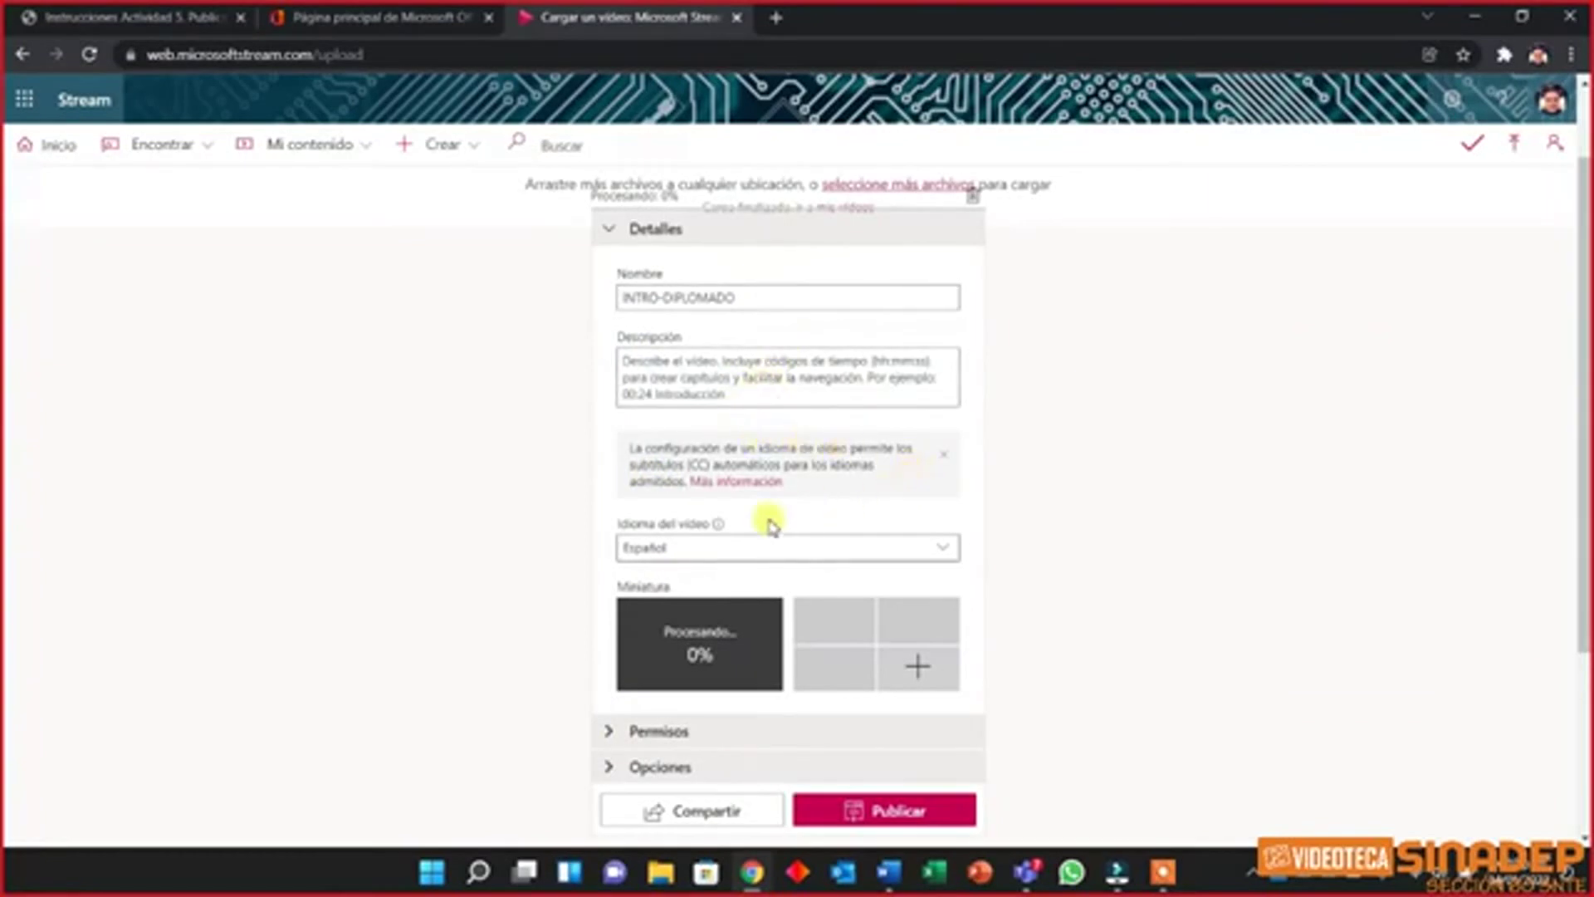
mouse_move(718, 523)
scroll(955, 498, down, 2)
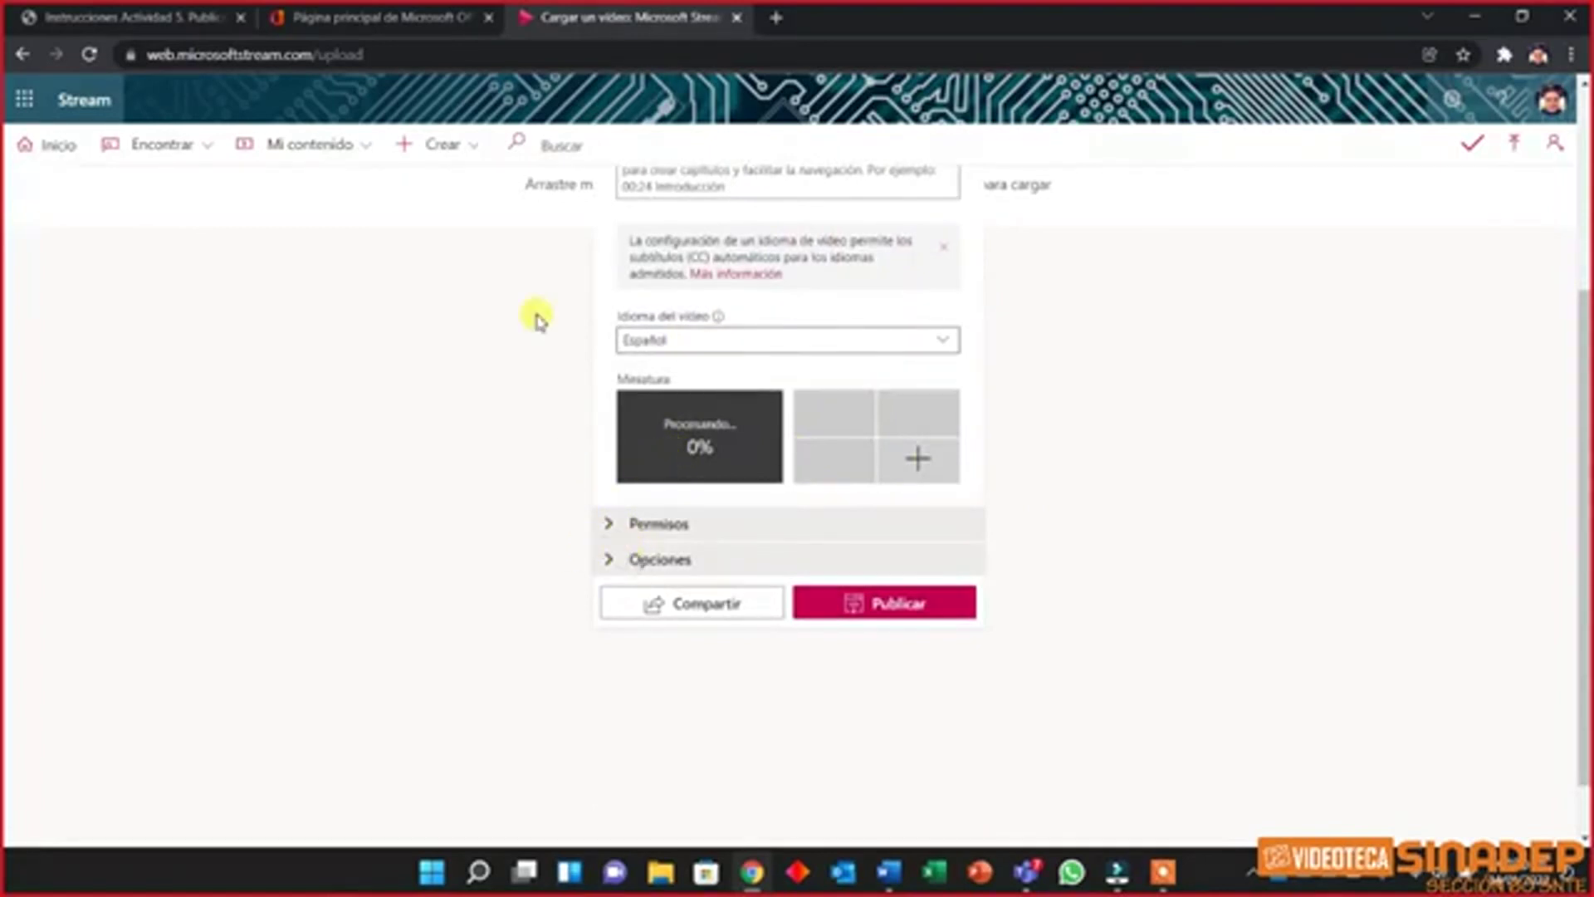
scroll(672, 405, up, 1)
scroll(733, 338, up, 2)
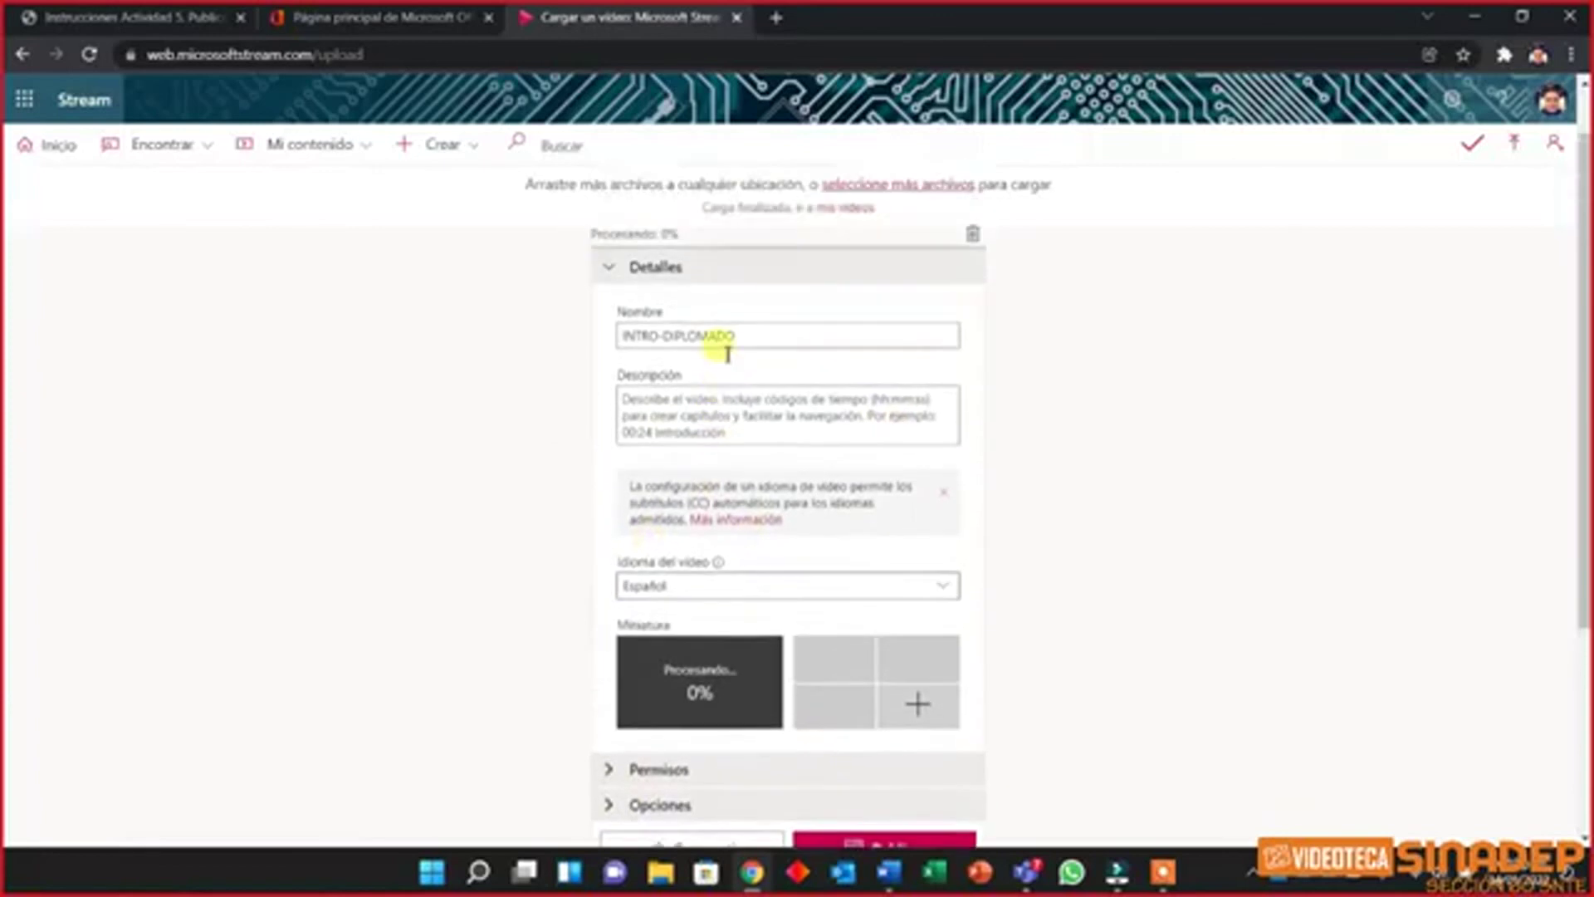
scroll(706, 415, down, 4)
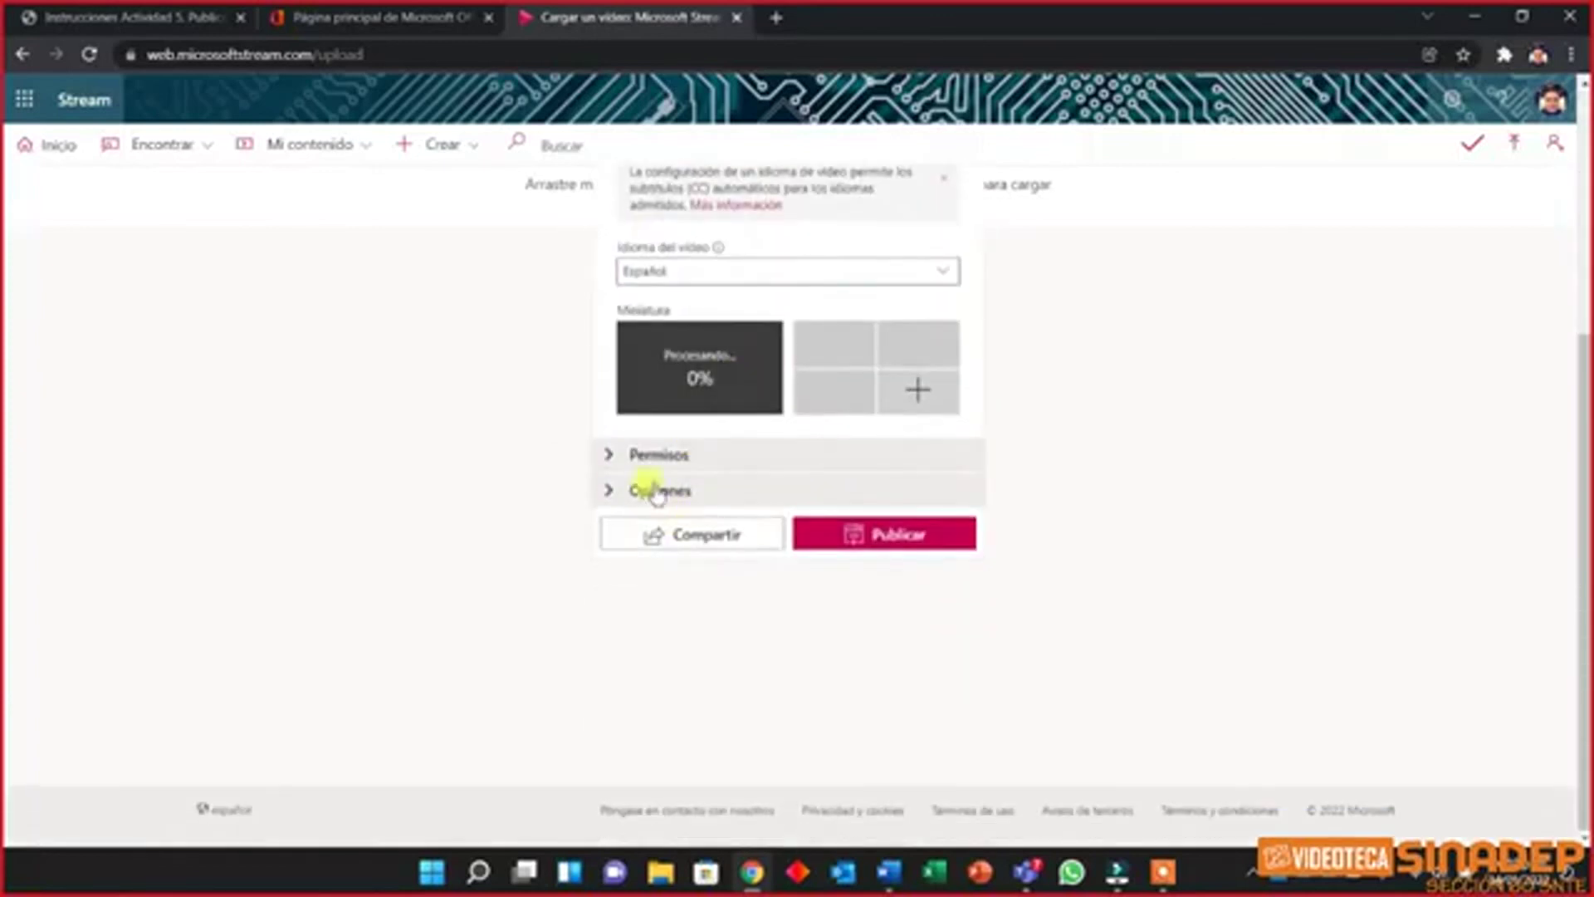
Expand the video's permissions and review the company-wide viewing setting and the available sharing targets
click(612, 456)
scroll(761, 456, up, 2)
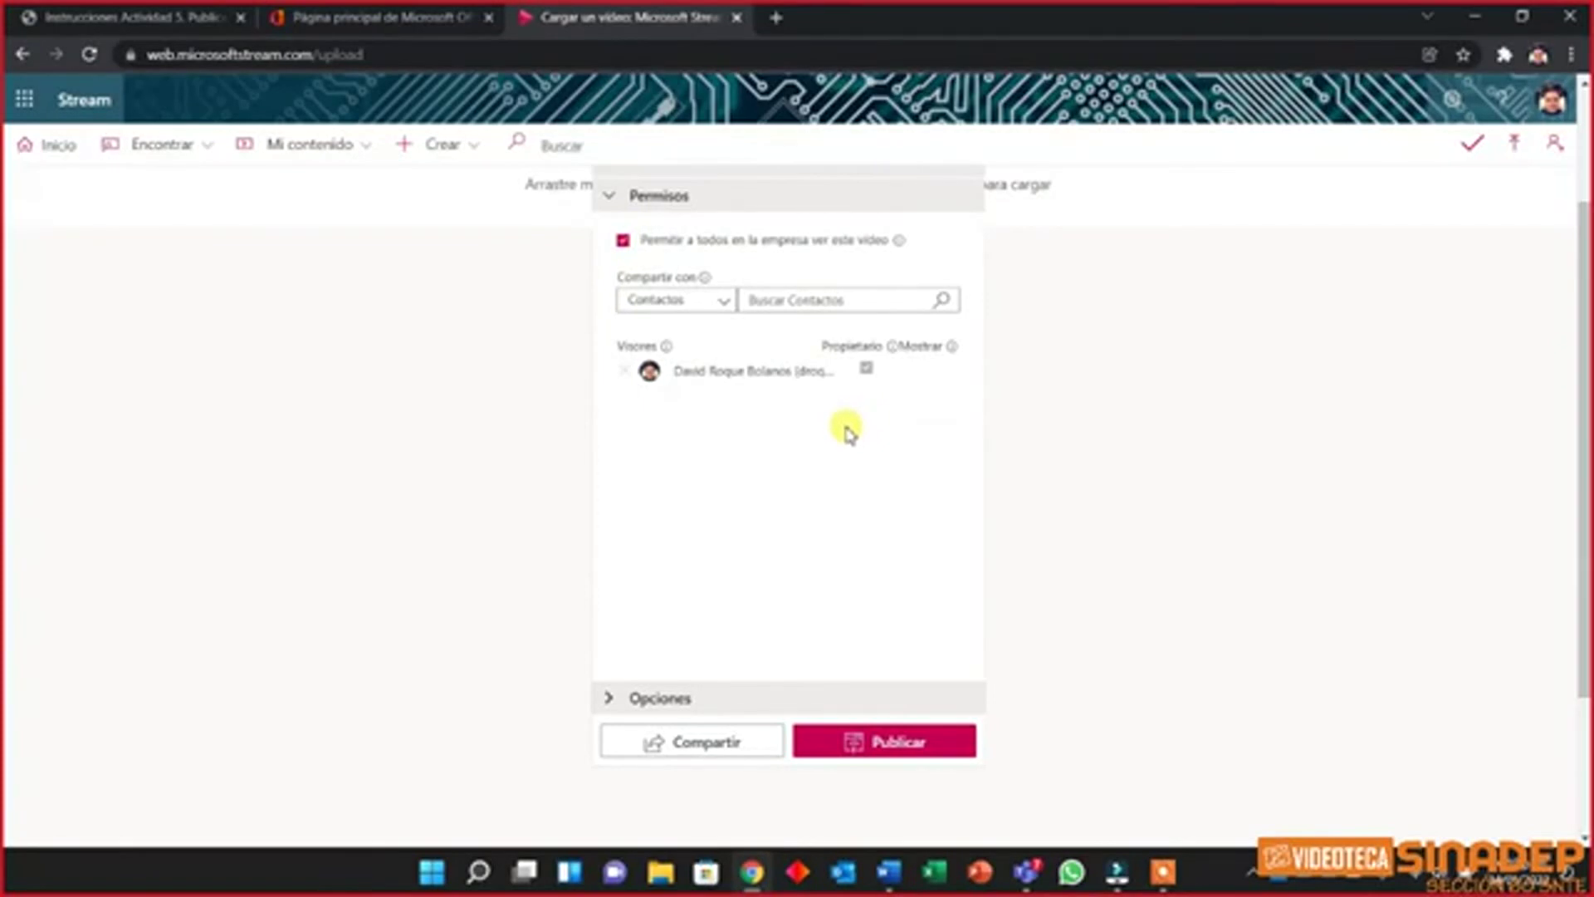
mouse_move(779, 241)
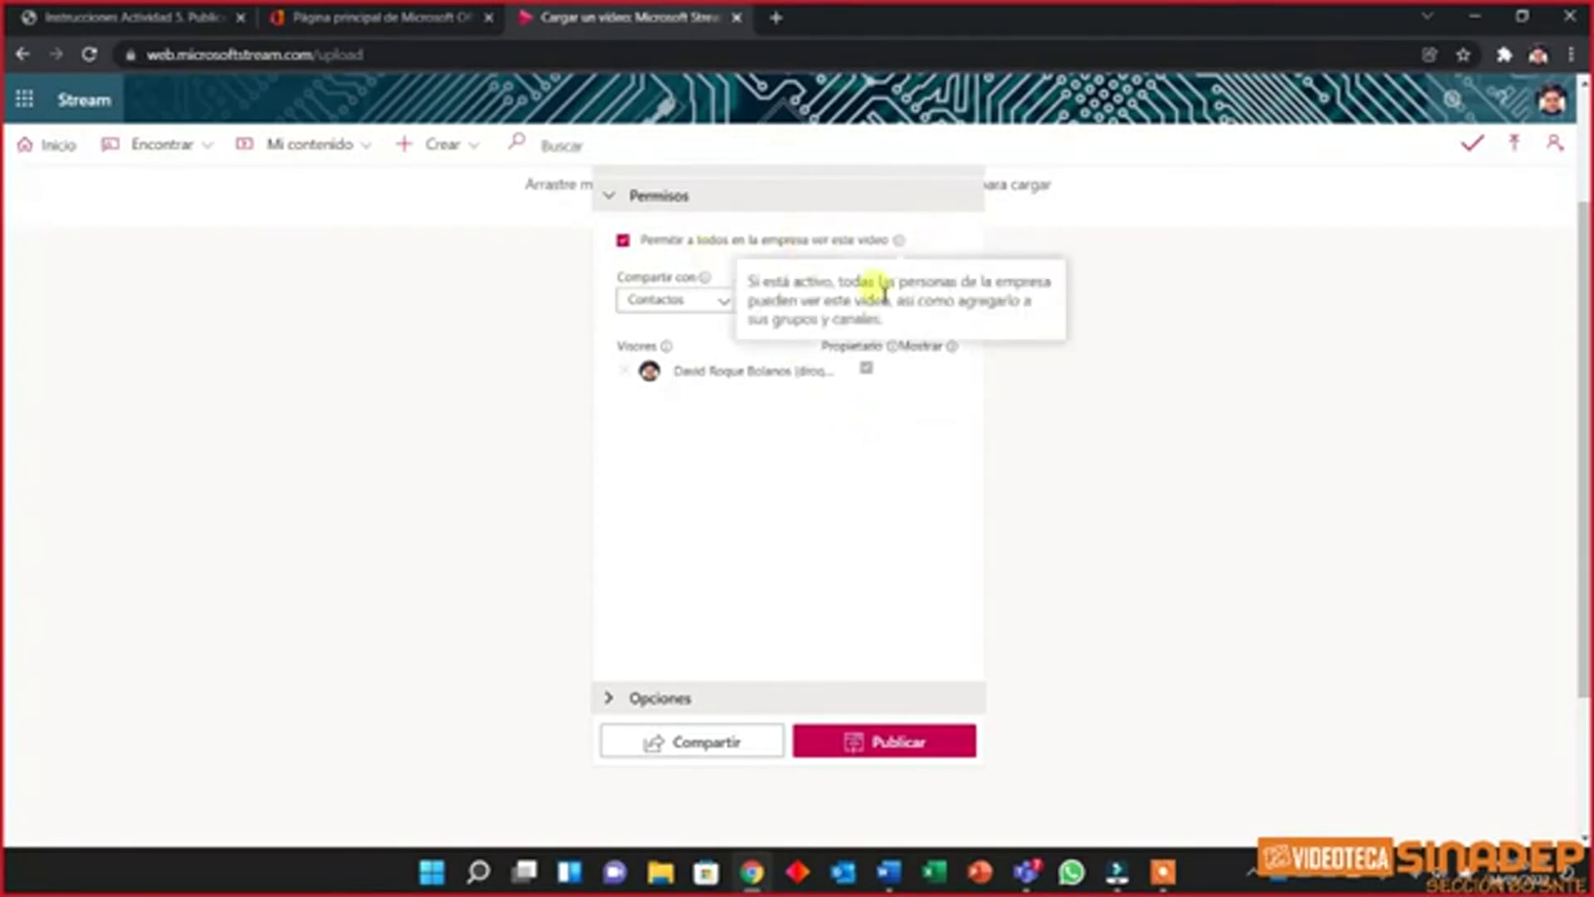
click(724, 302)
scroll(728, 309, up, 2)
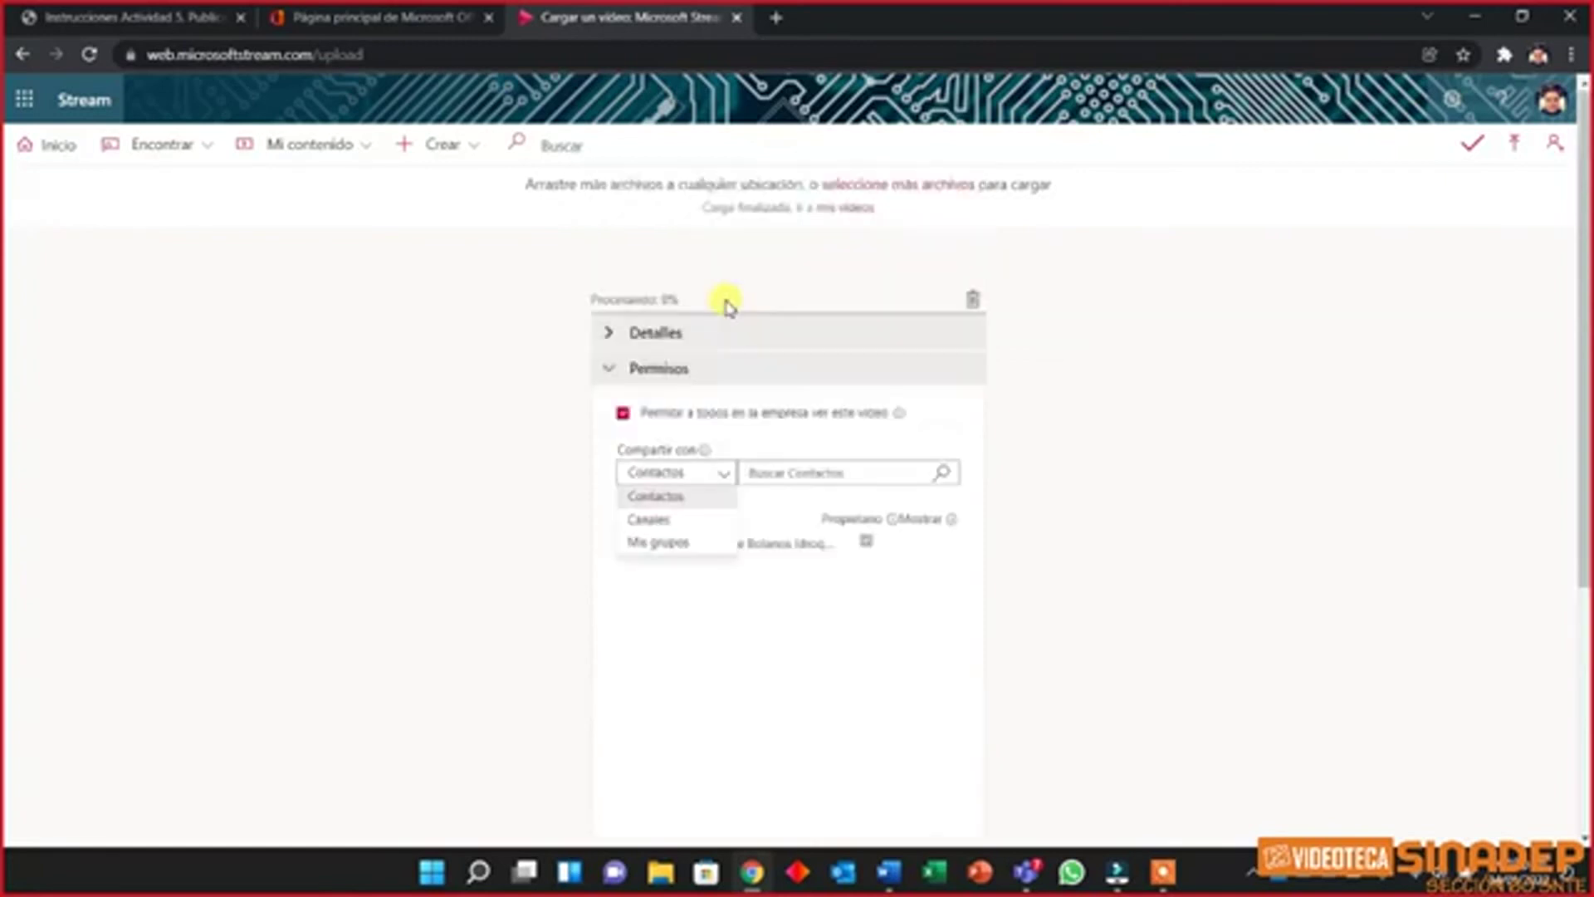
mouse_move(704, 452)
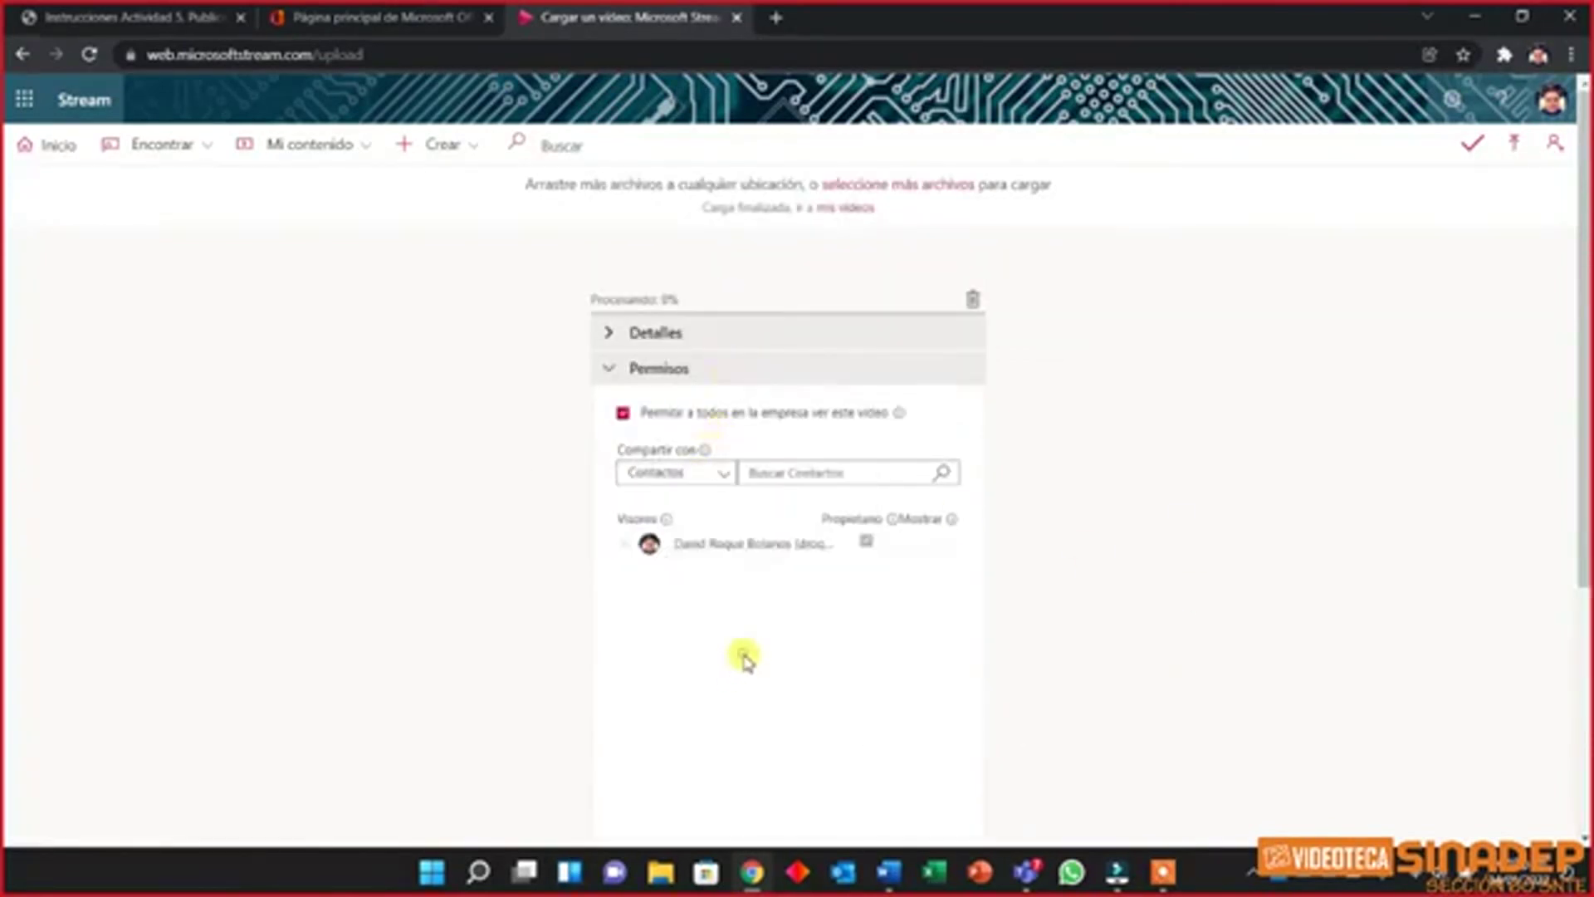
Try Canales and Mis grupos as the sharing target, and search the groups for "Arq"
click(724, 473)
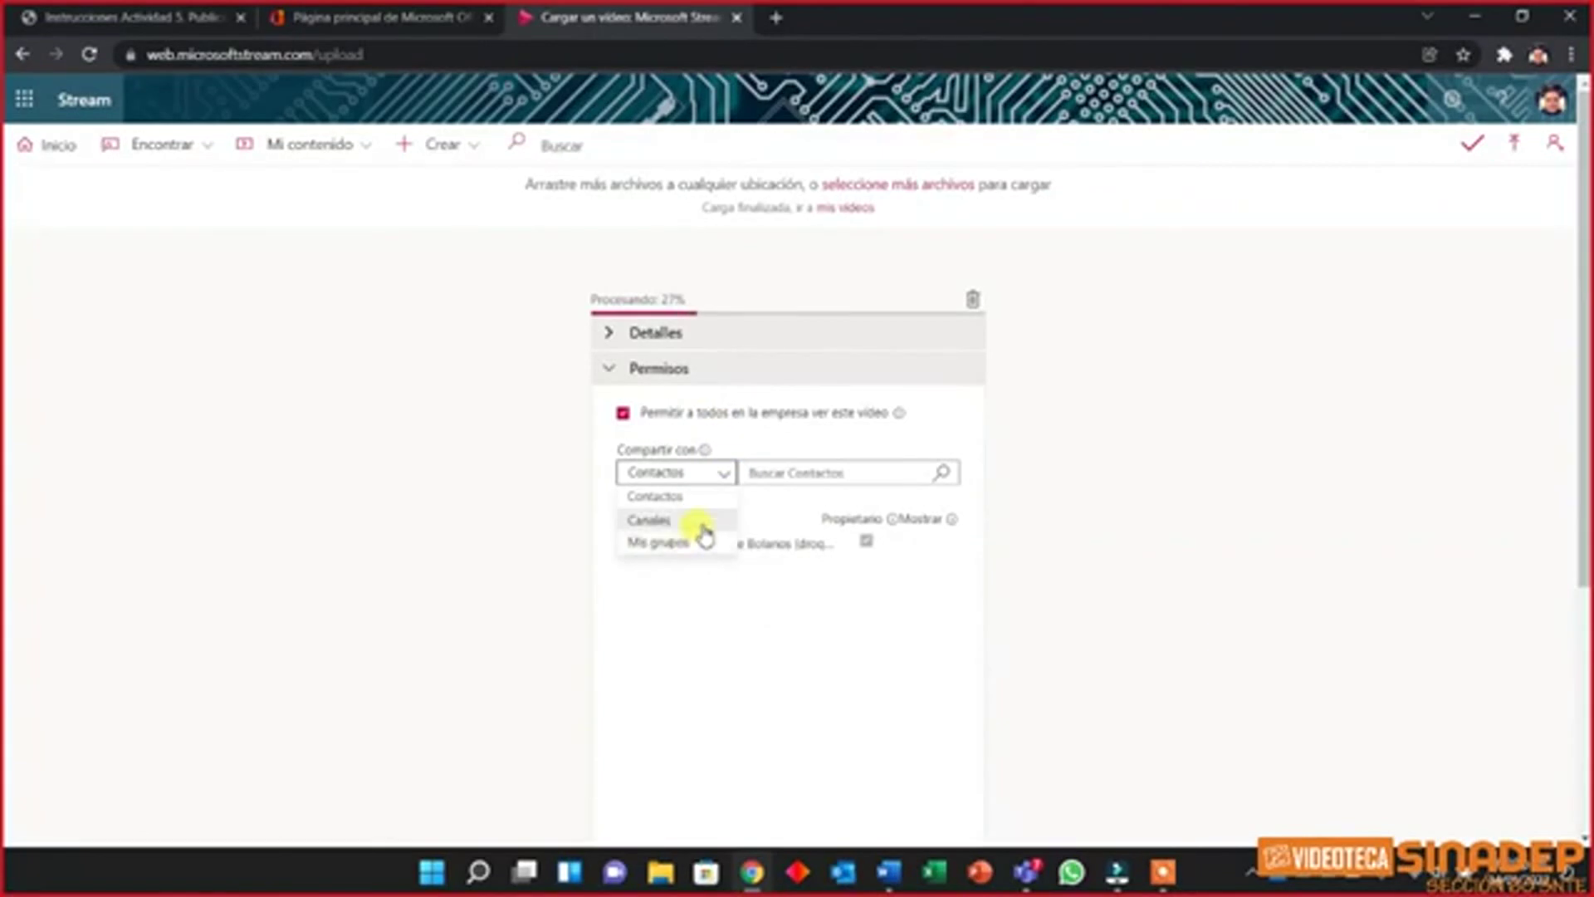
click(664, 520)
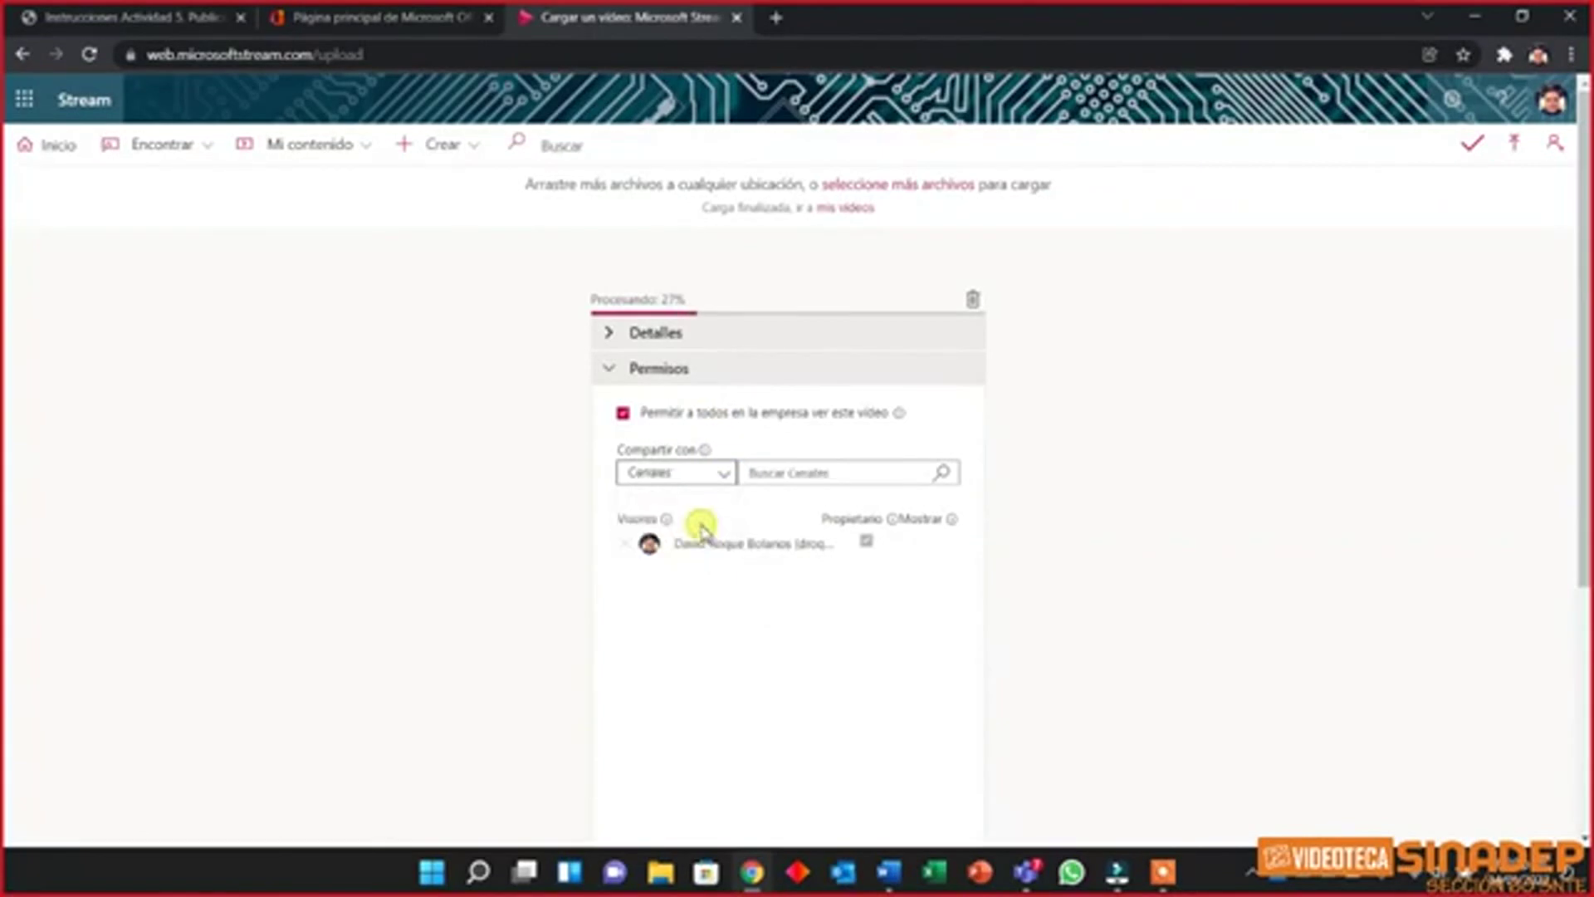
click(729, 473)
click(686, 542)
click(834, 472)
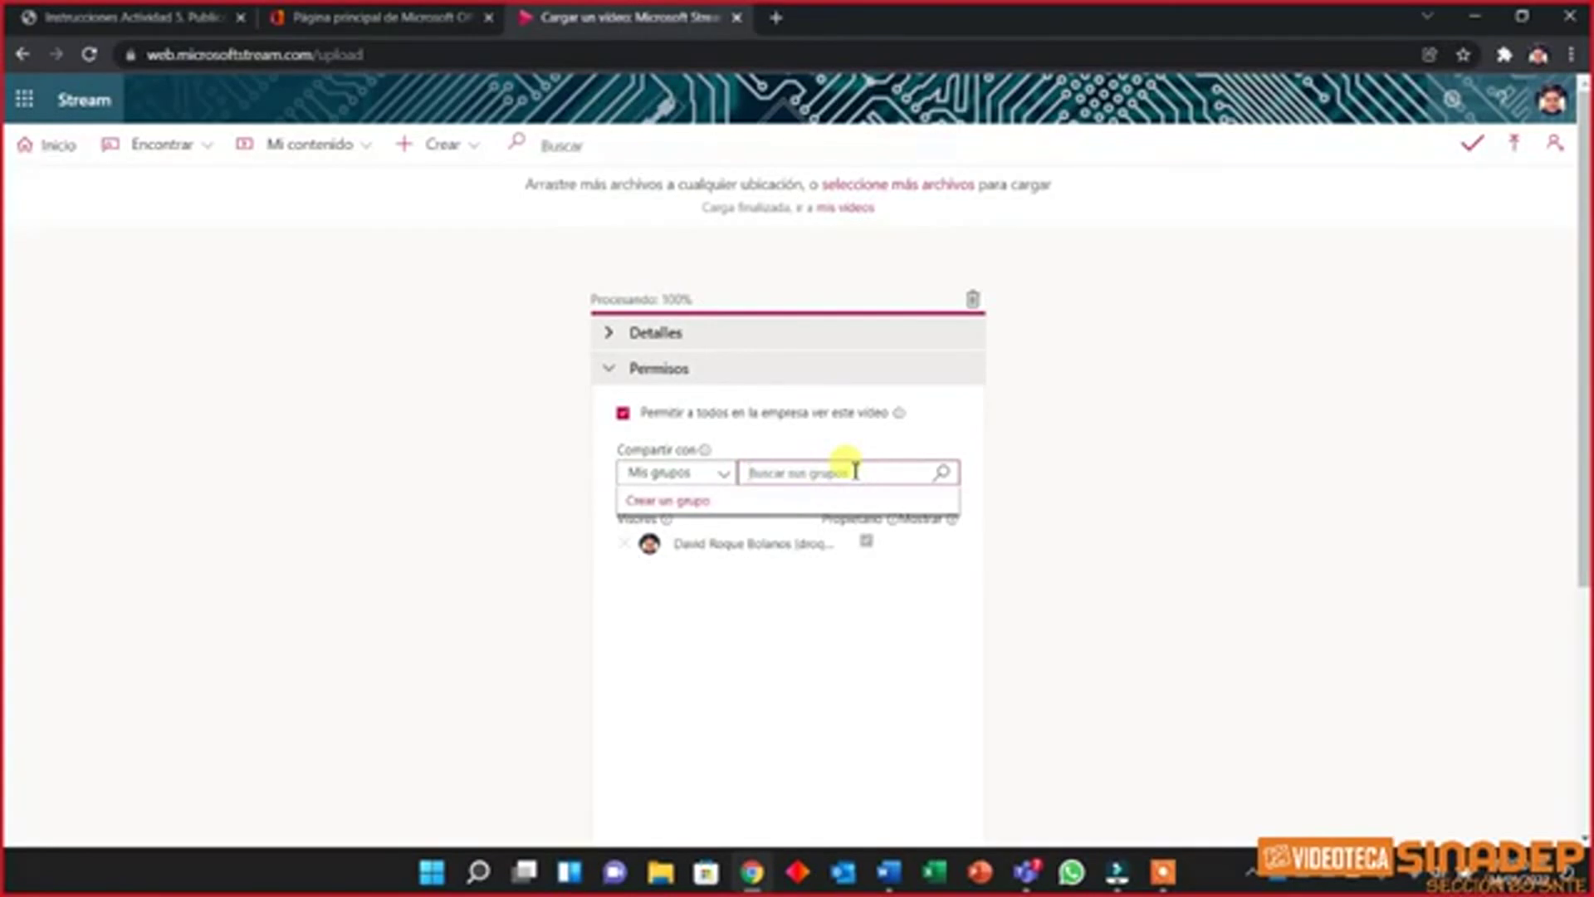
text(a)
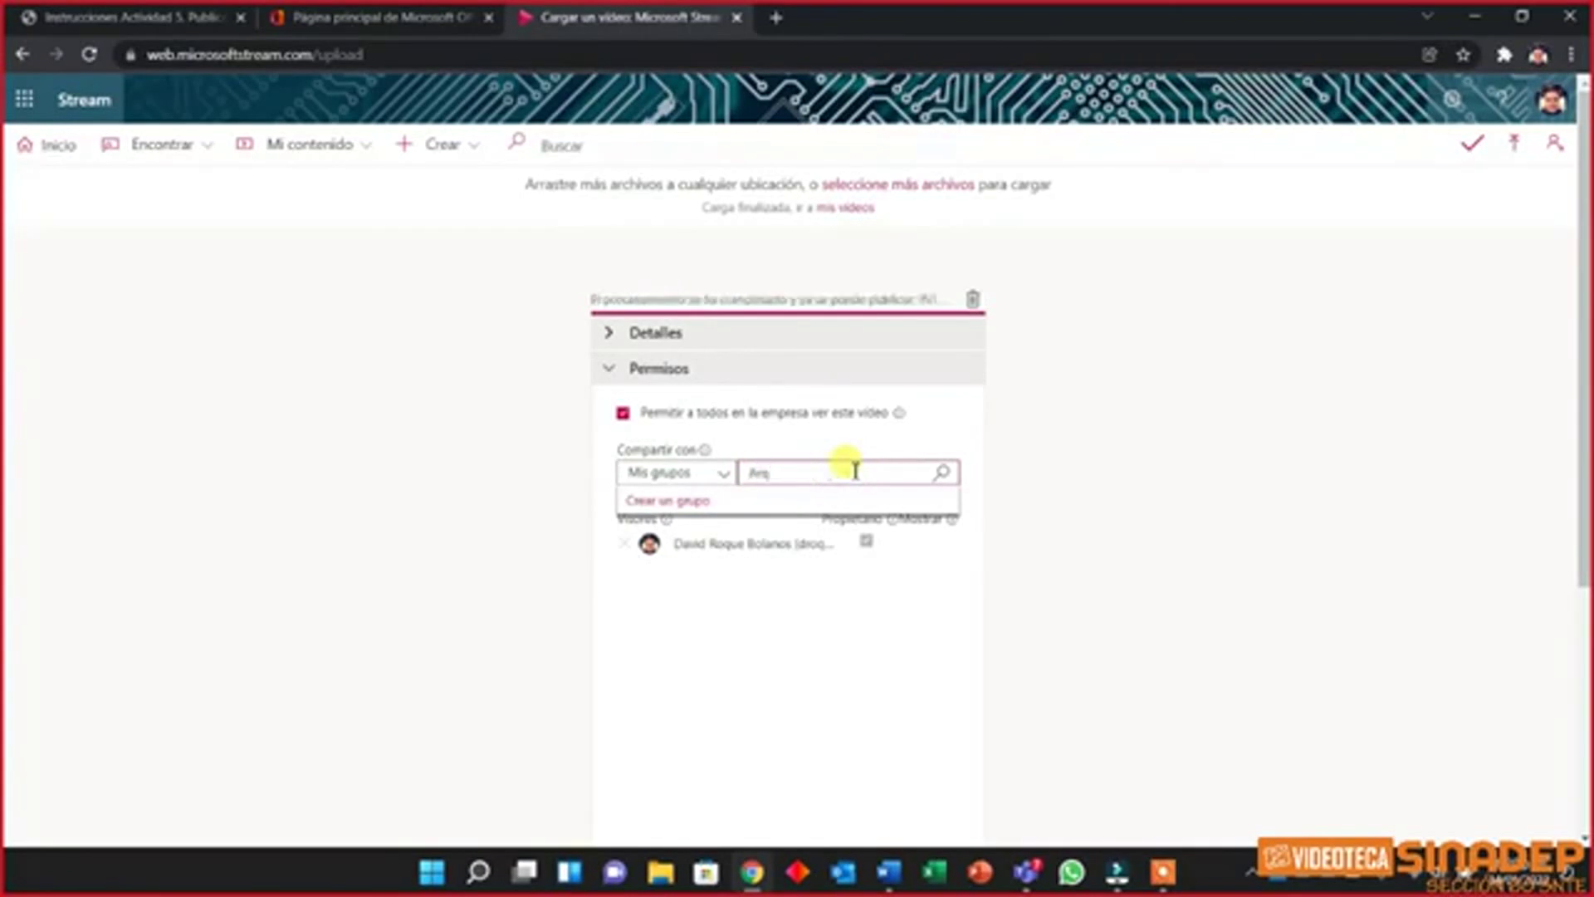
Switch the sharing target to Canales and enter a search text for channels
click(722, 479)
click(720, 477)
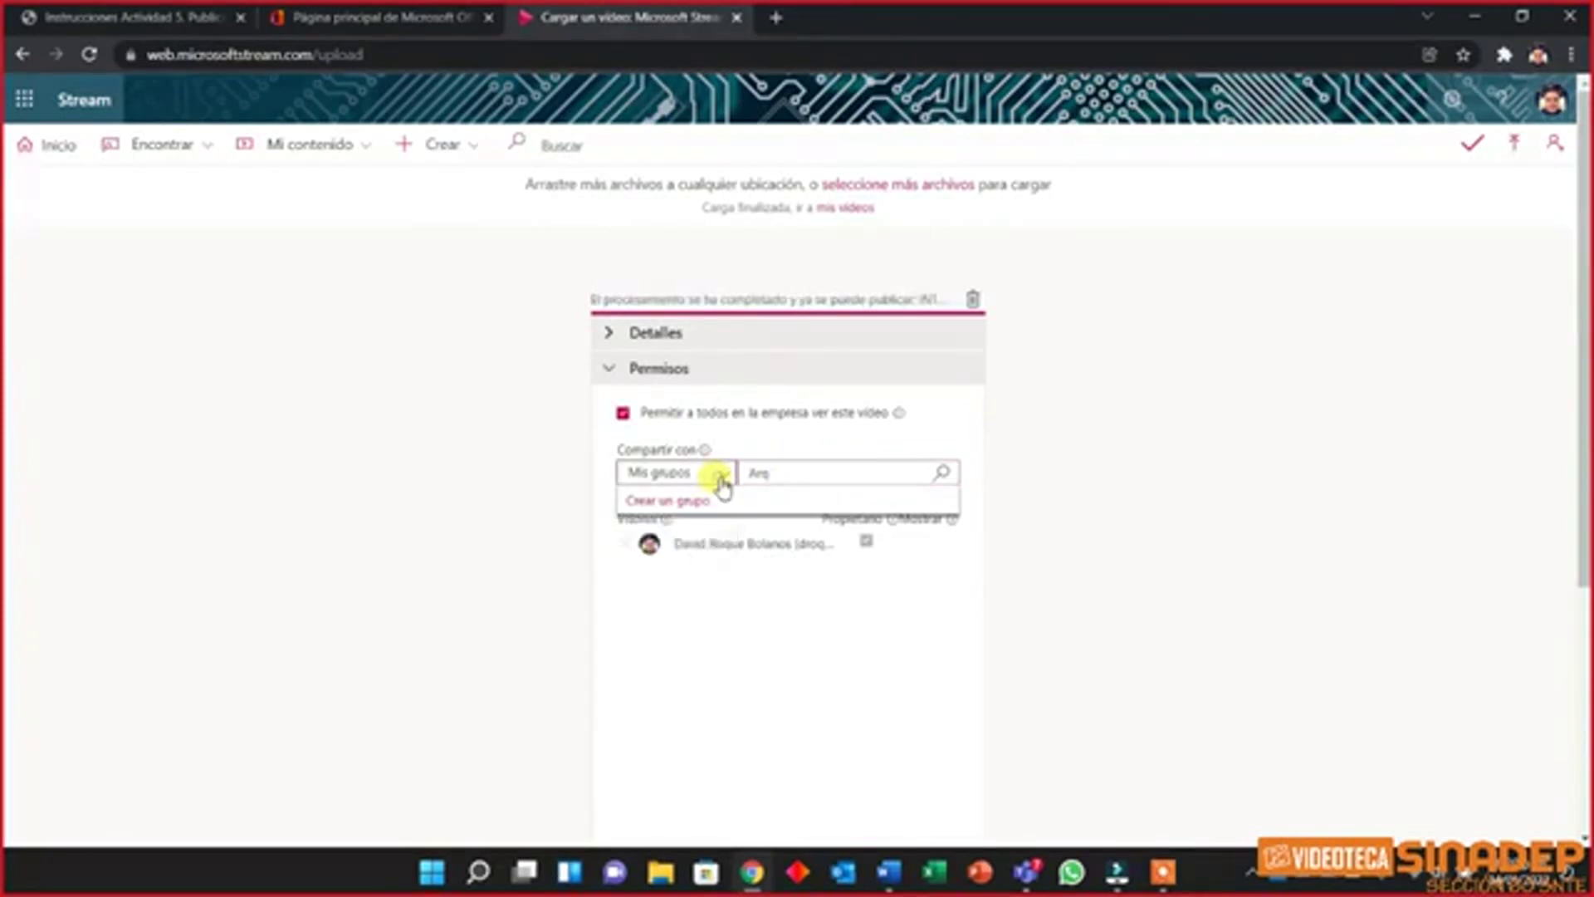
click(775, 662)
click(719, 481)
click(676, 518)
click(828, 474)
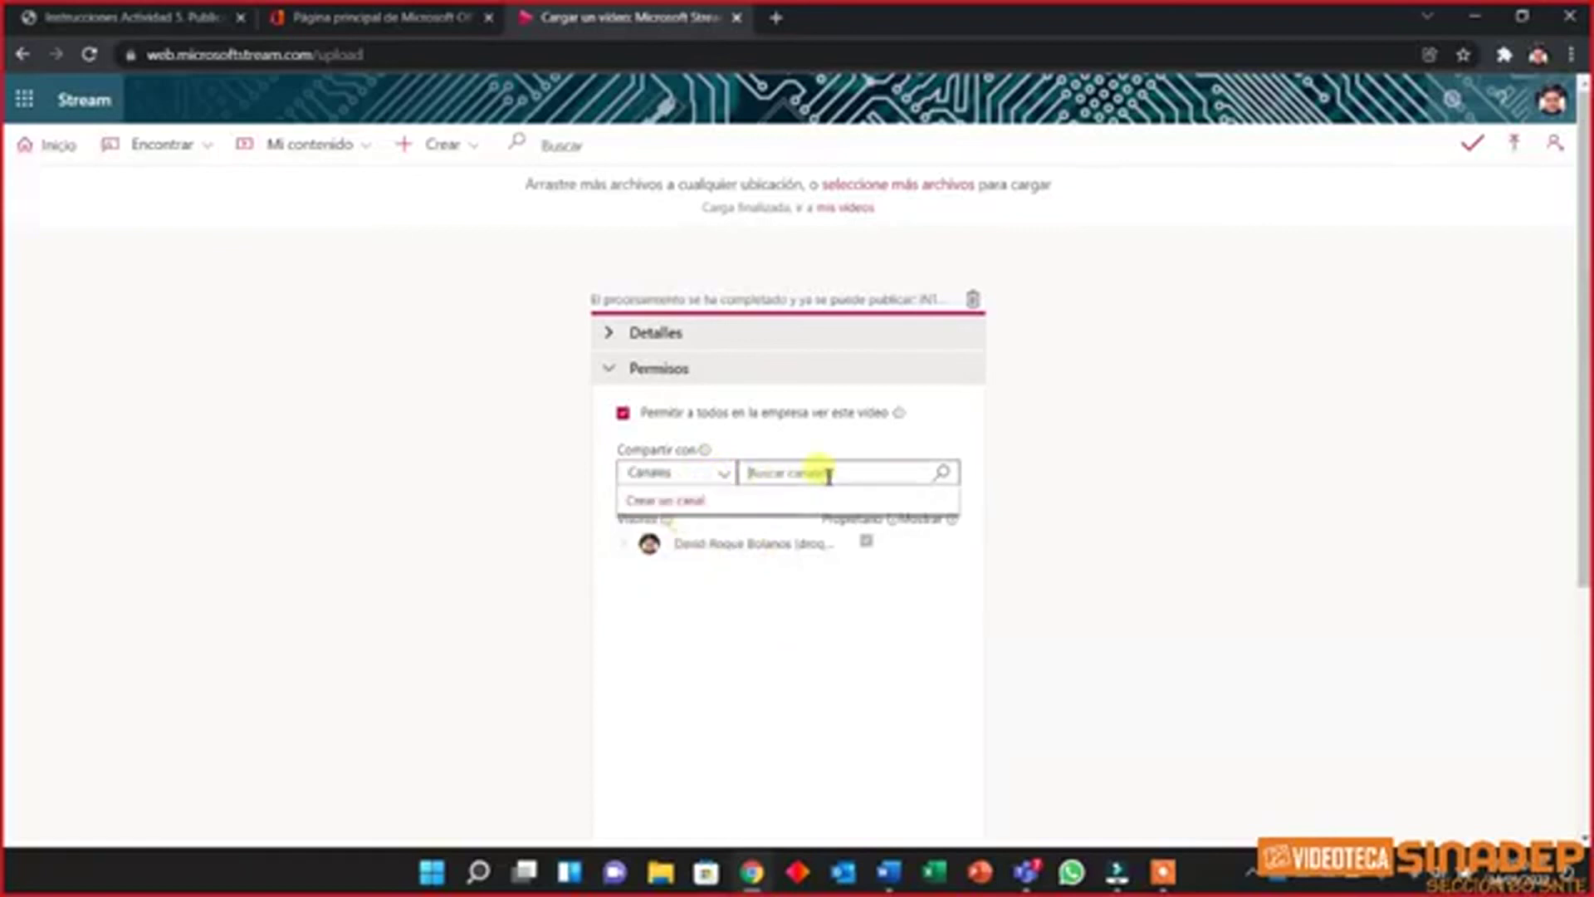
text(a)
Clear the channel search text and dismiss its suggestion list
double_click(776, 583)
click(787, 479)
key(BackSpace)
key(BackSpace)
key(BackSpace)
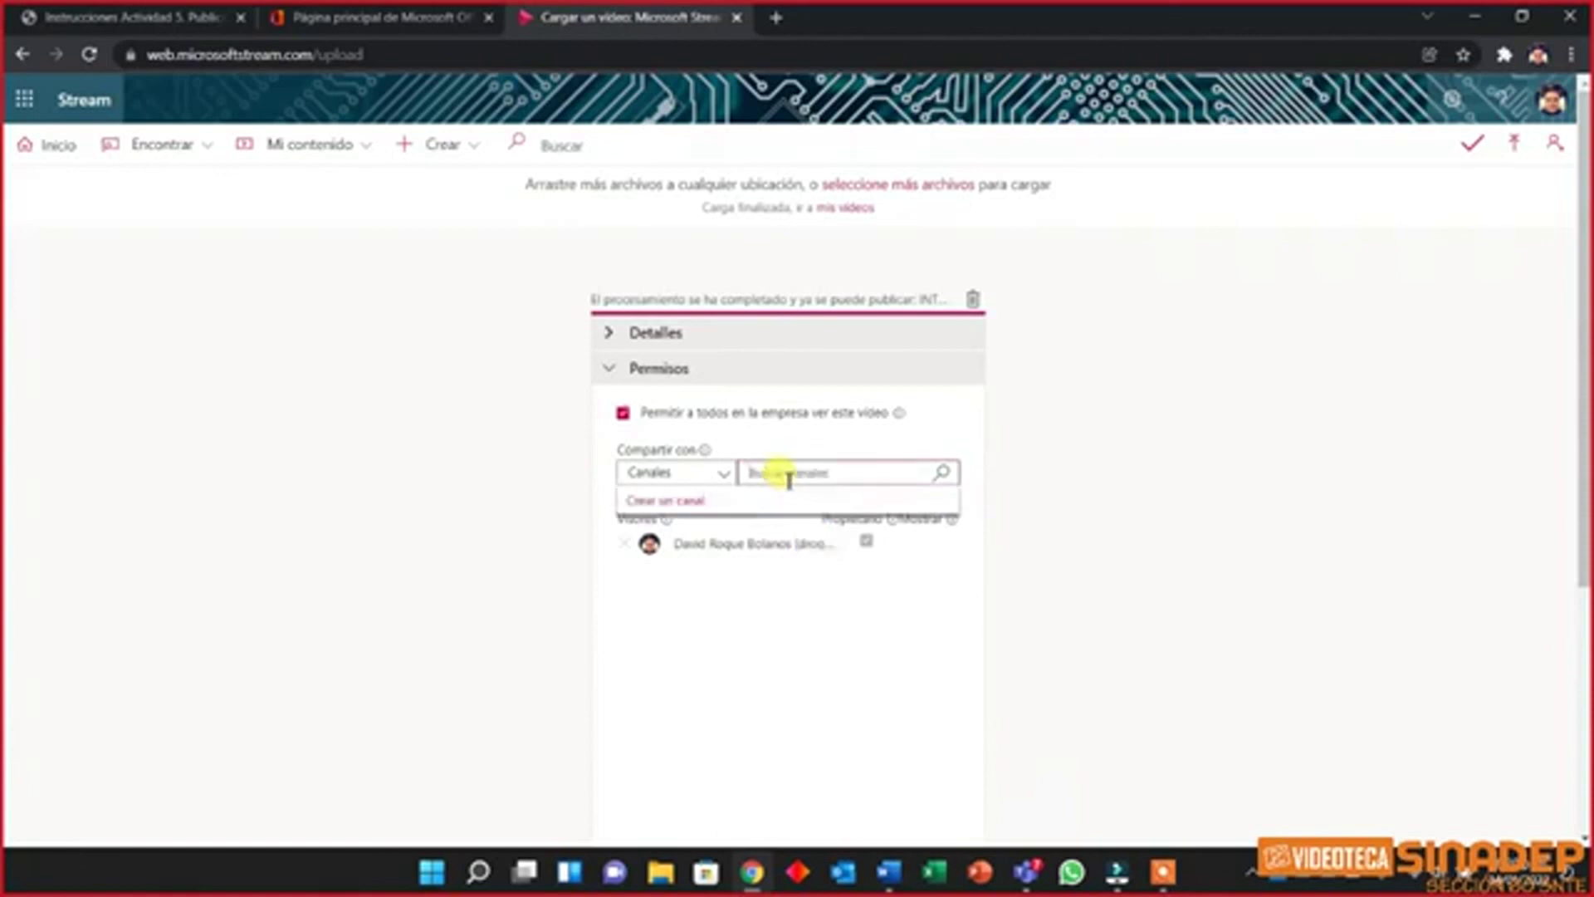
click(1092, 544)
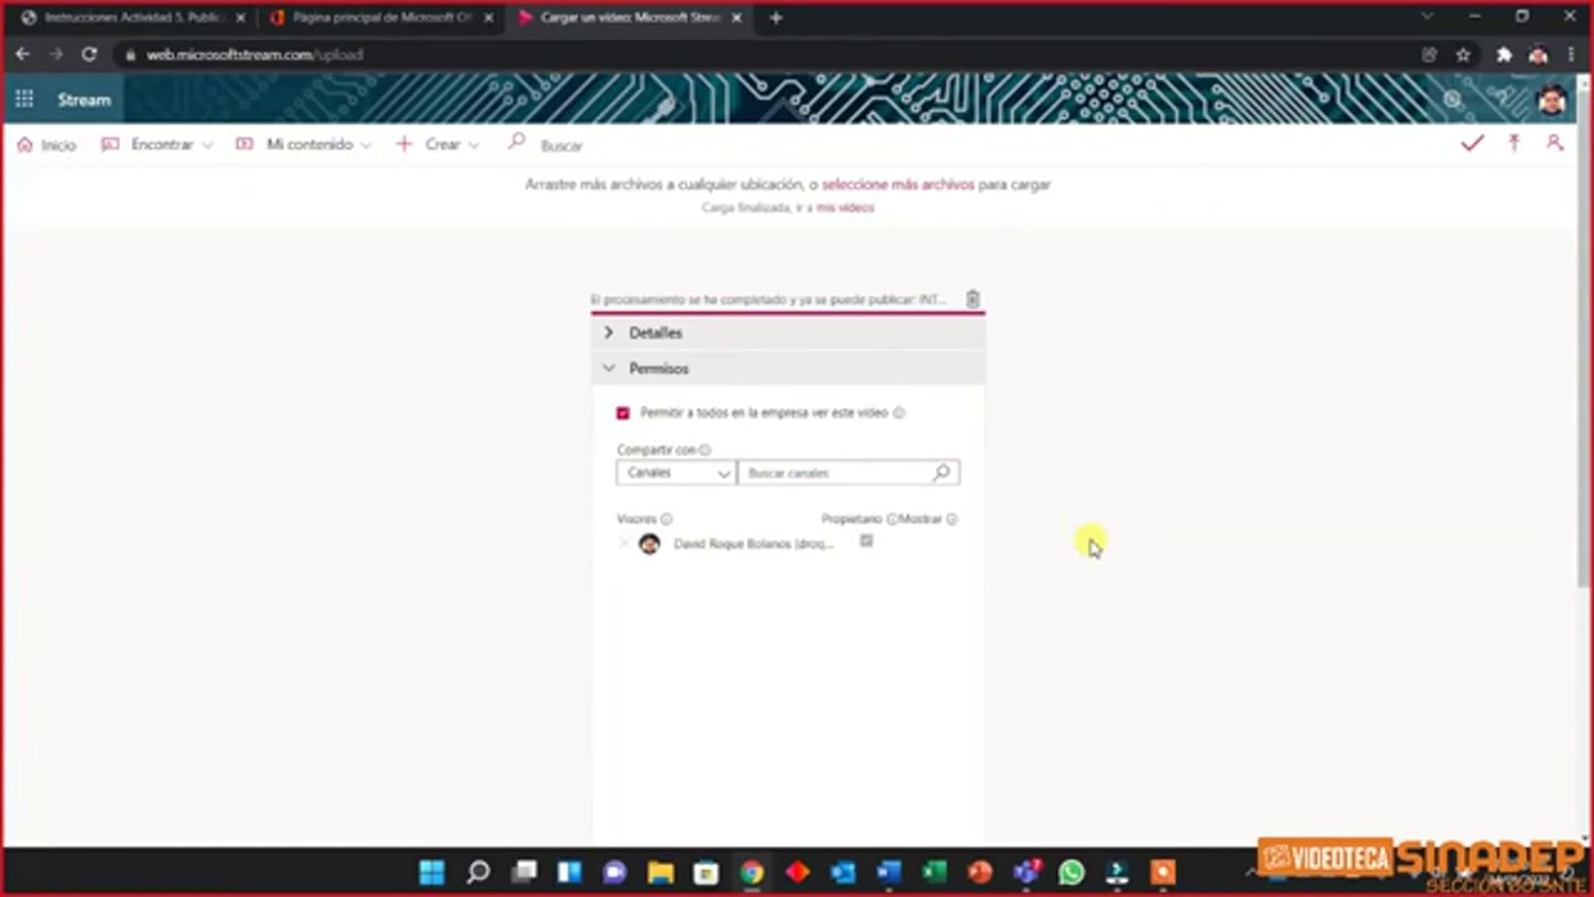
Expand the video's options and turn off comments
scroll(888, 664, down, 3)
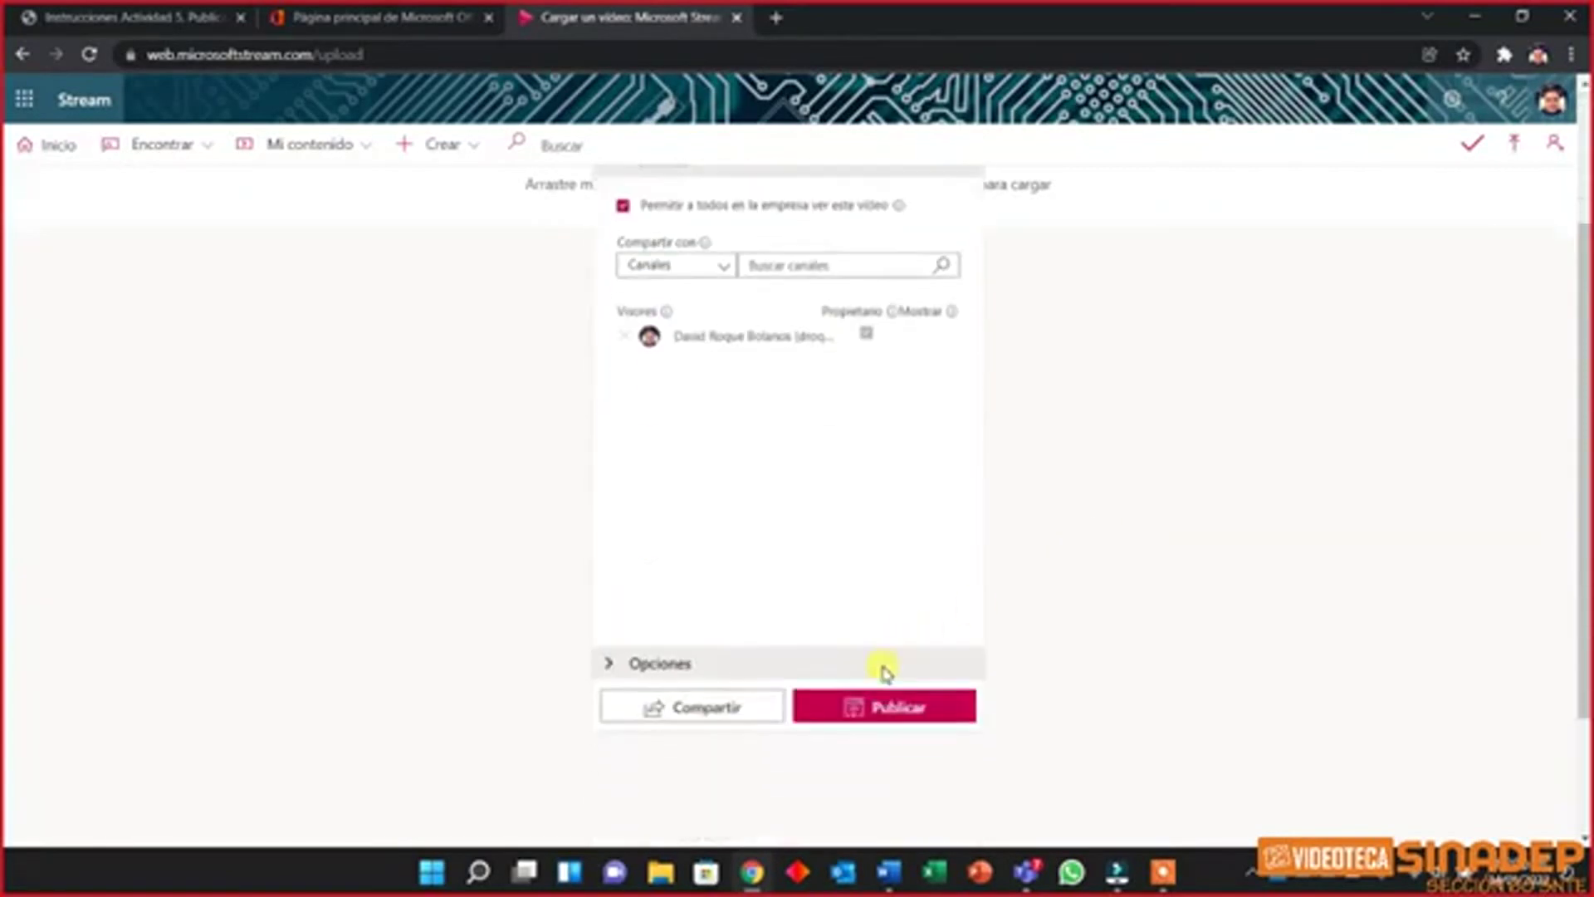
click(656, 663)
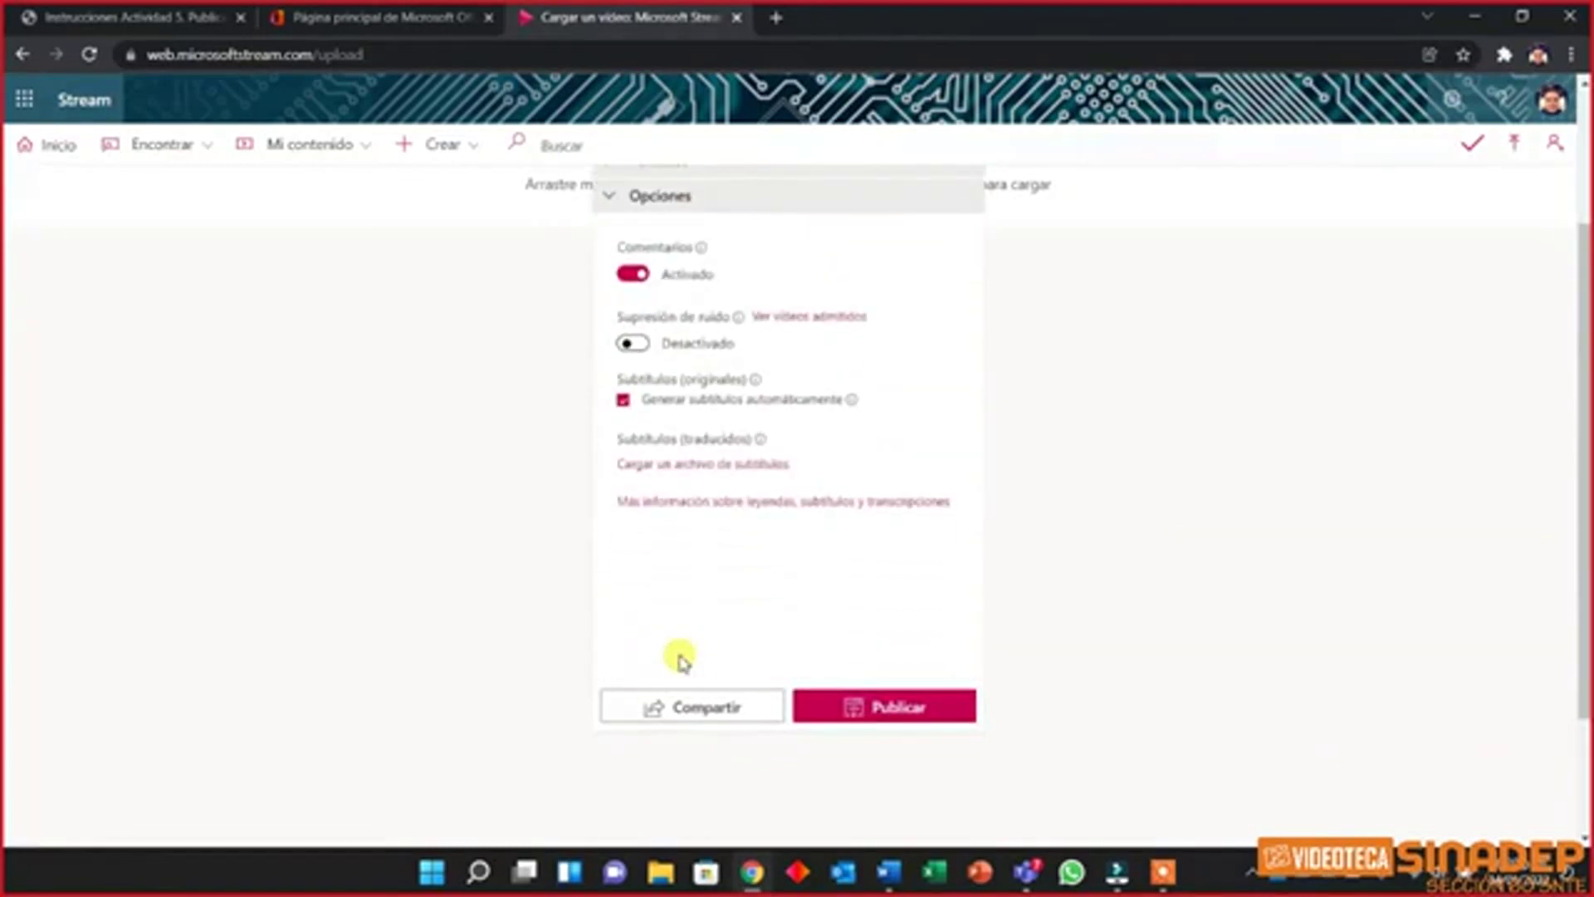
click(633, 275)
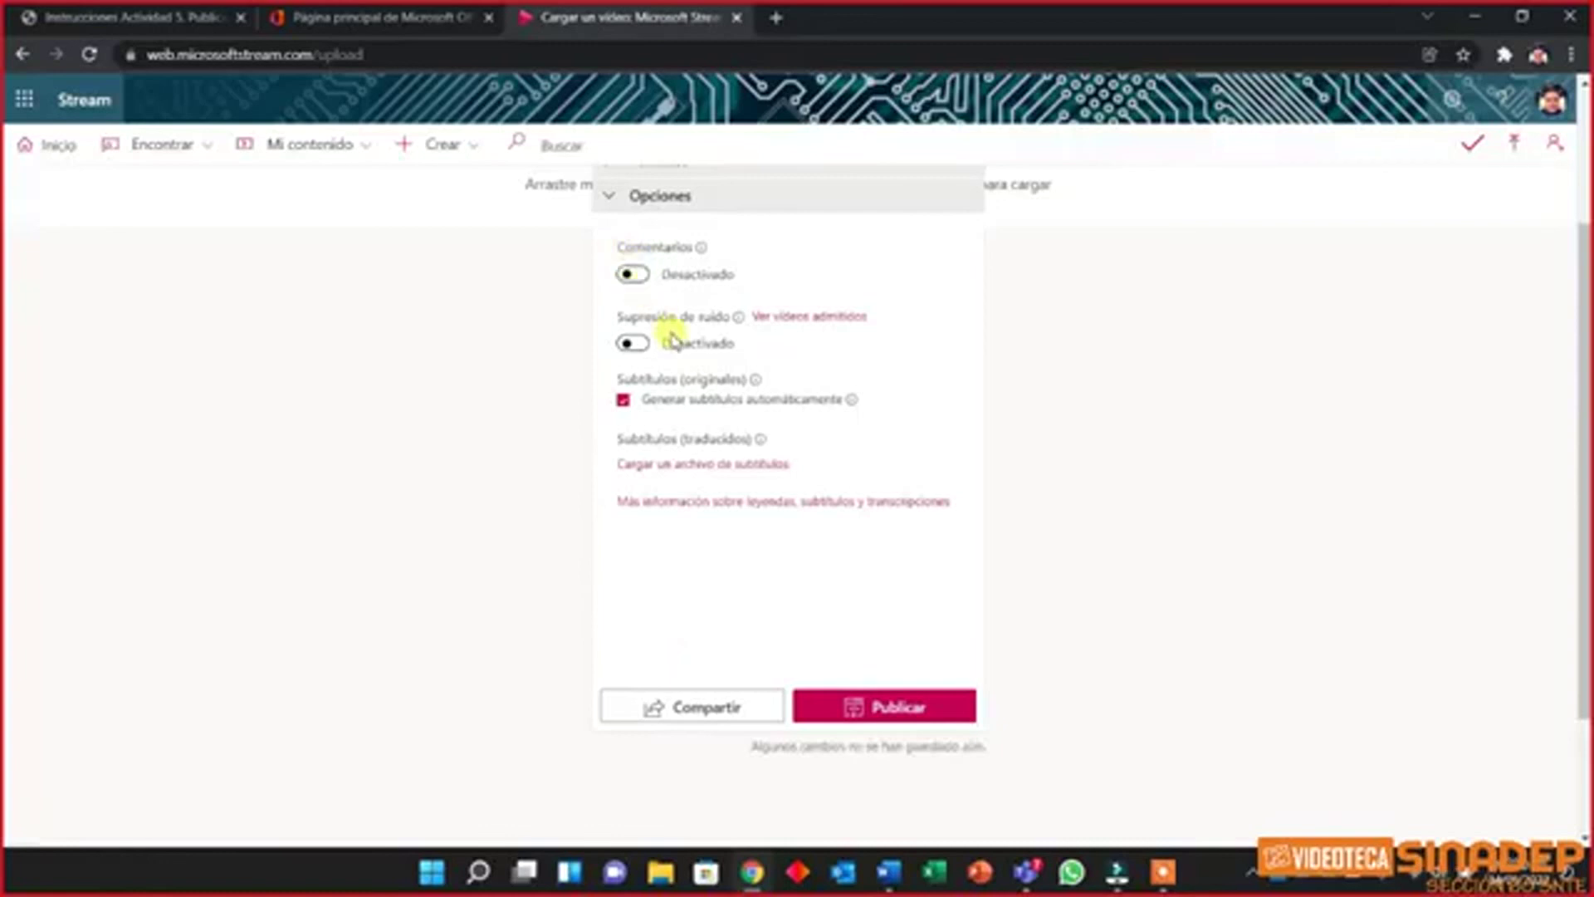
scroll(811, 452, up, 3)
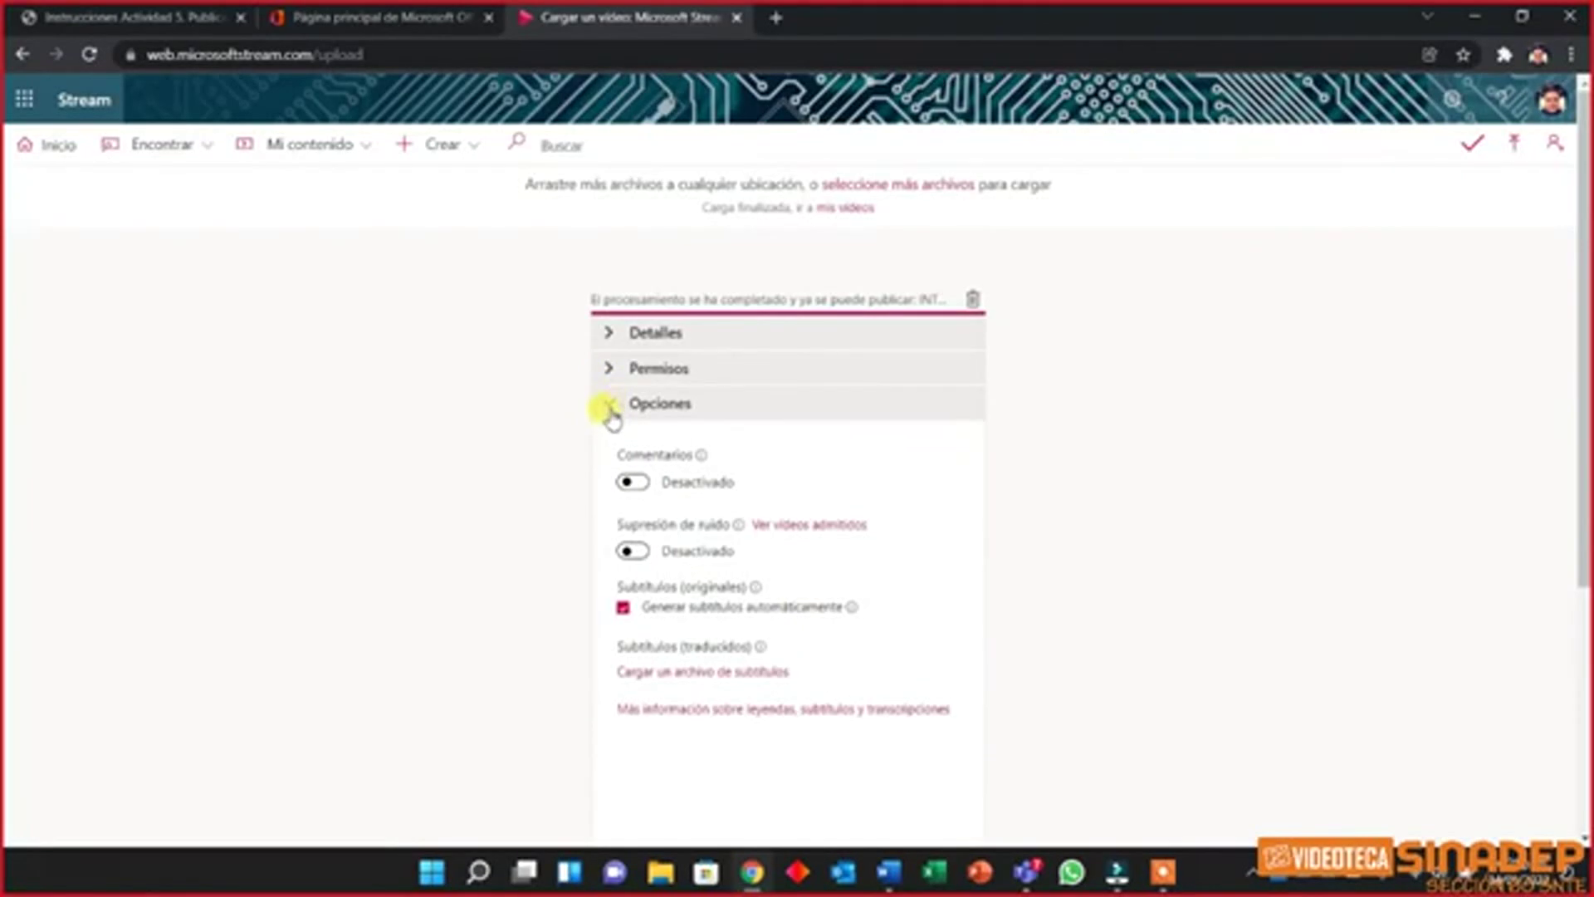
Copy the video's direct link from its sharing dialog and publish the INTRO-DIPLOMADO video
scroll(722, 452, down, 5)
click(750, 535)
click(1134, 294)
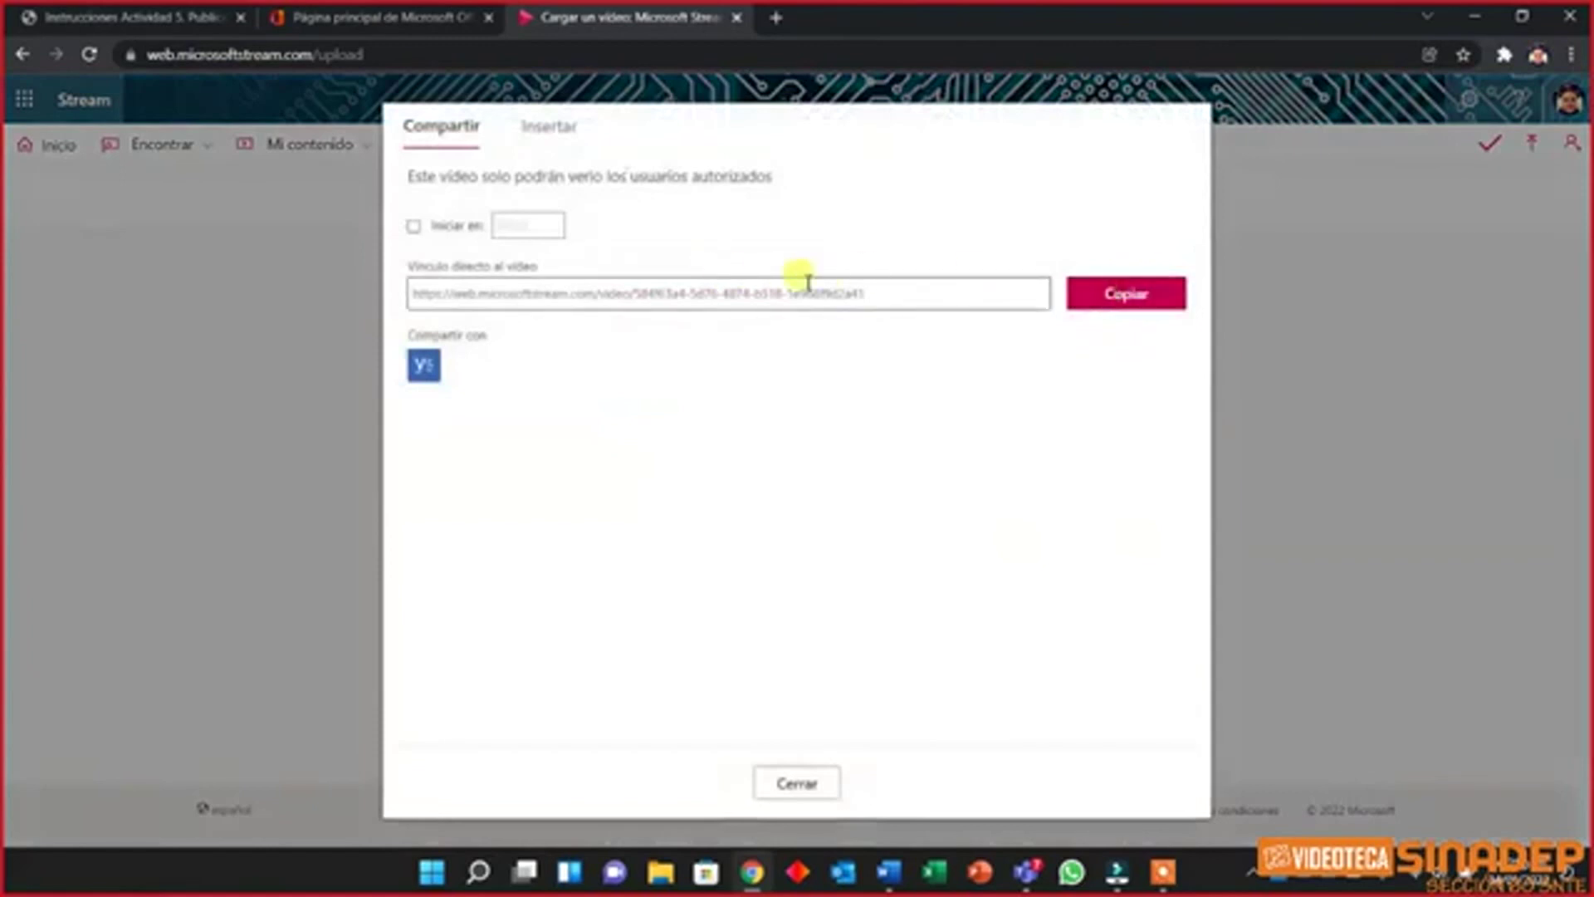
click(1094, 292)
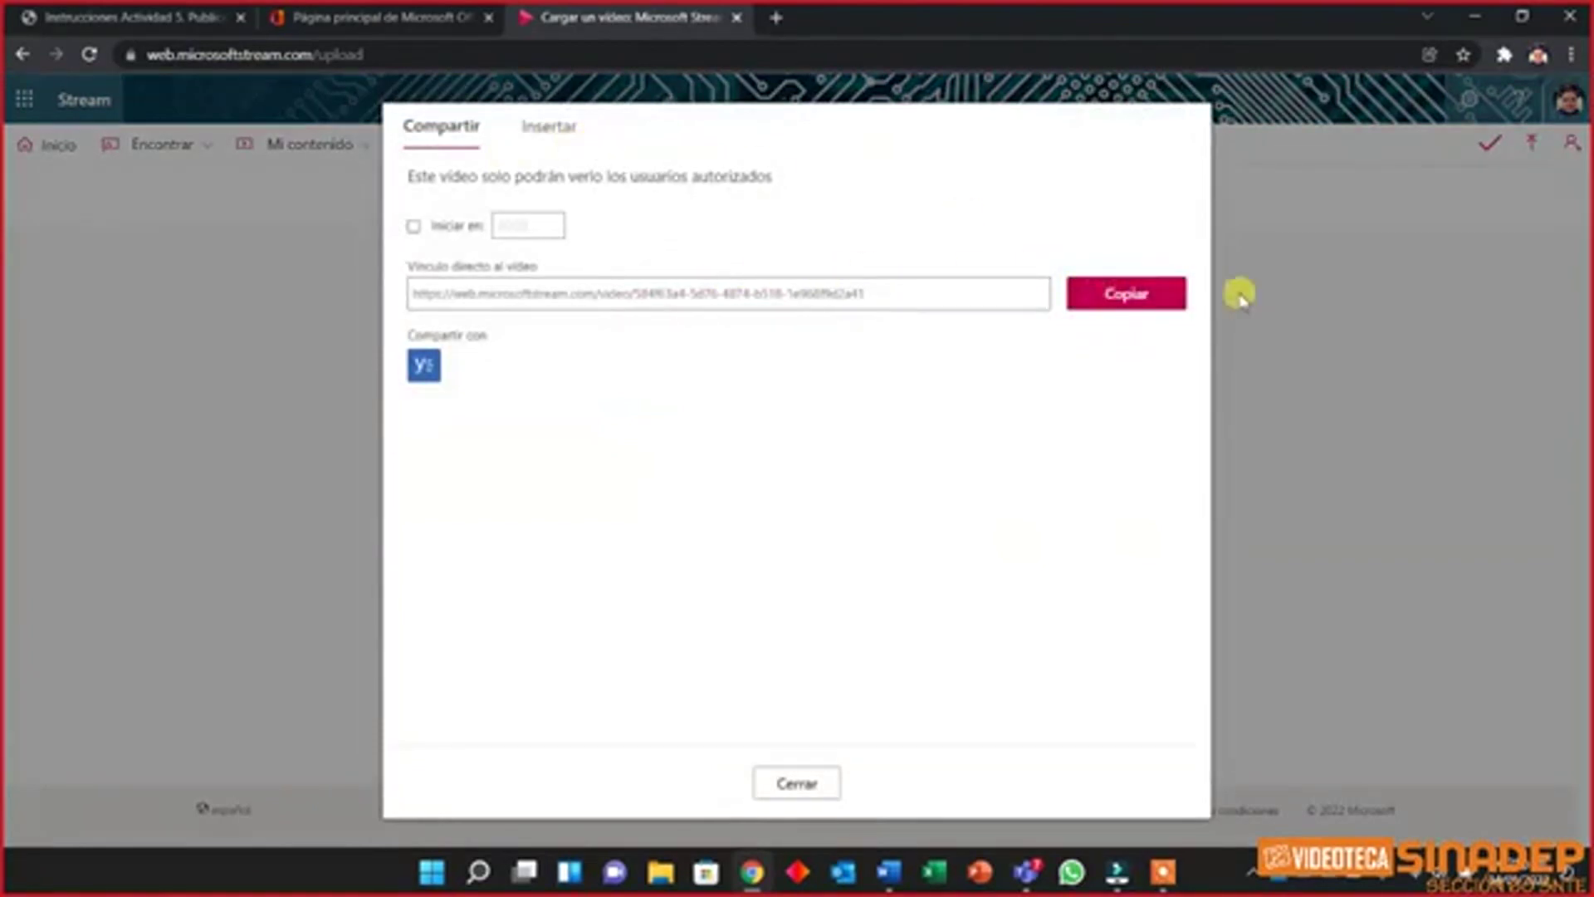
click(828, 784)
click(882, 532)
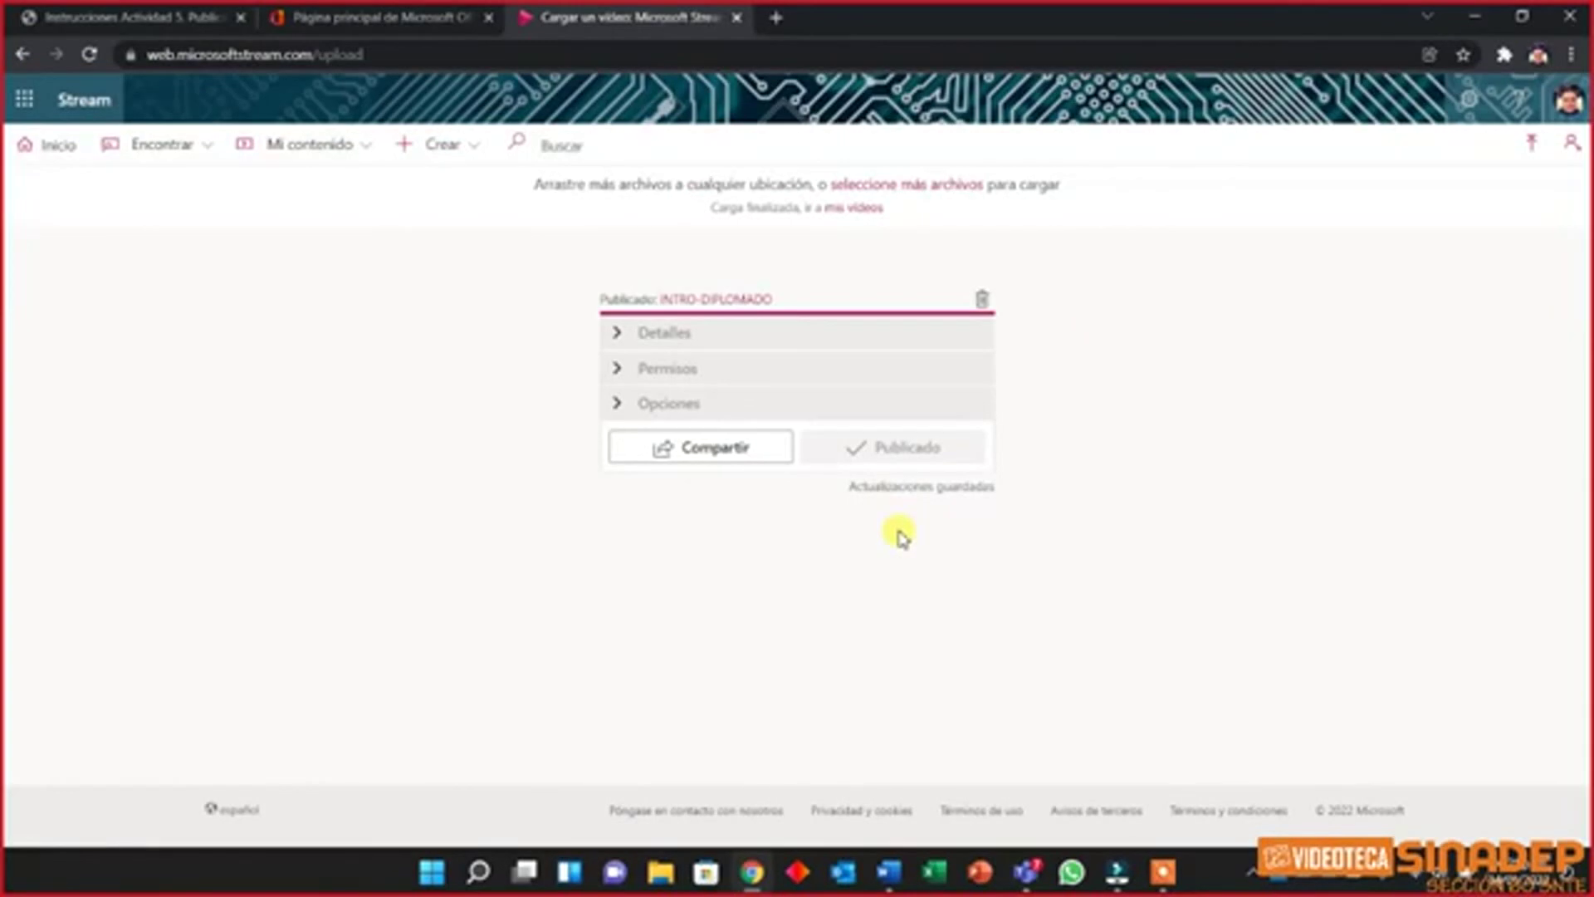
Show the list of own videos in Mi contenido and open the copied INTRO-DIPLOMADO link in a new browser tab
click(274, 152)
click(267, 184)
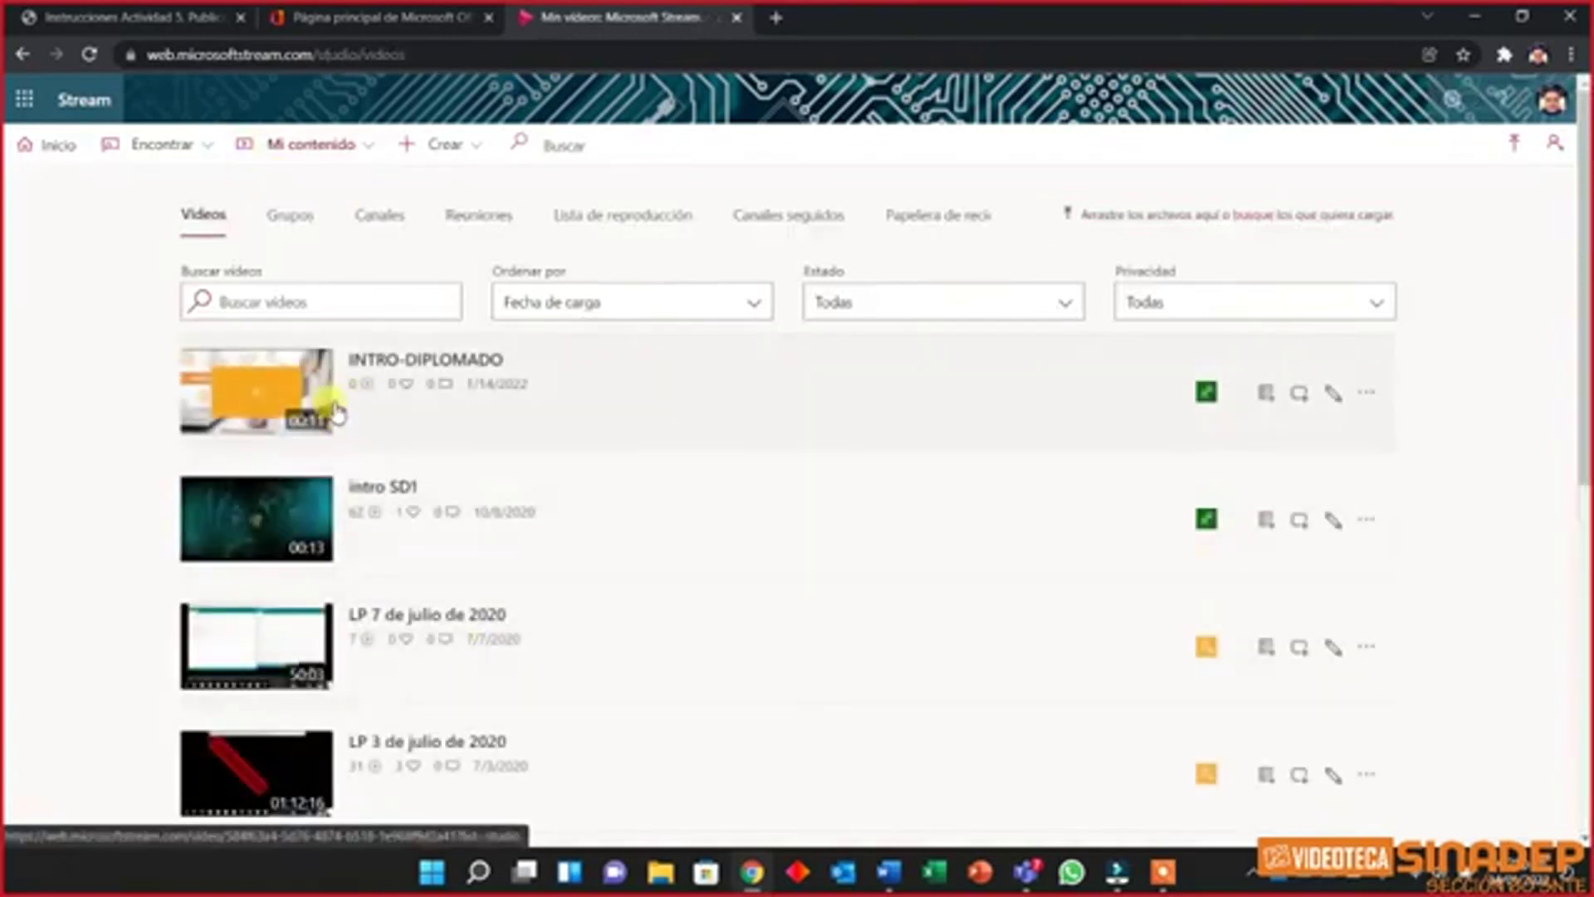
click(774, 17)
click(794, 47)
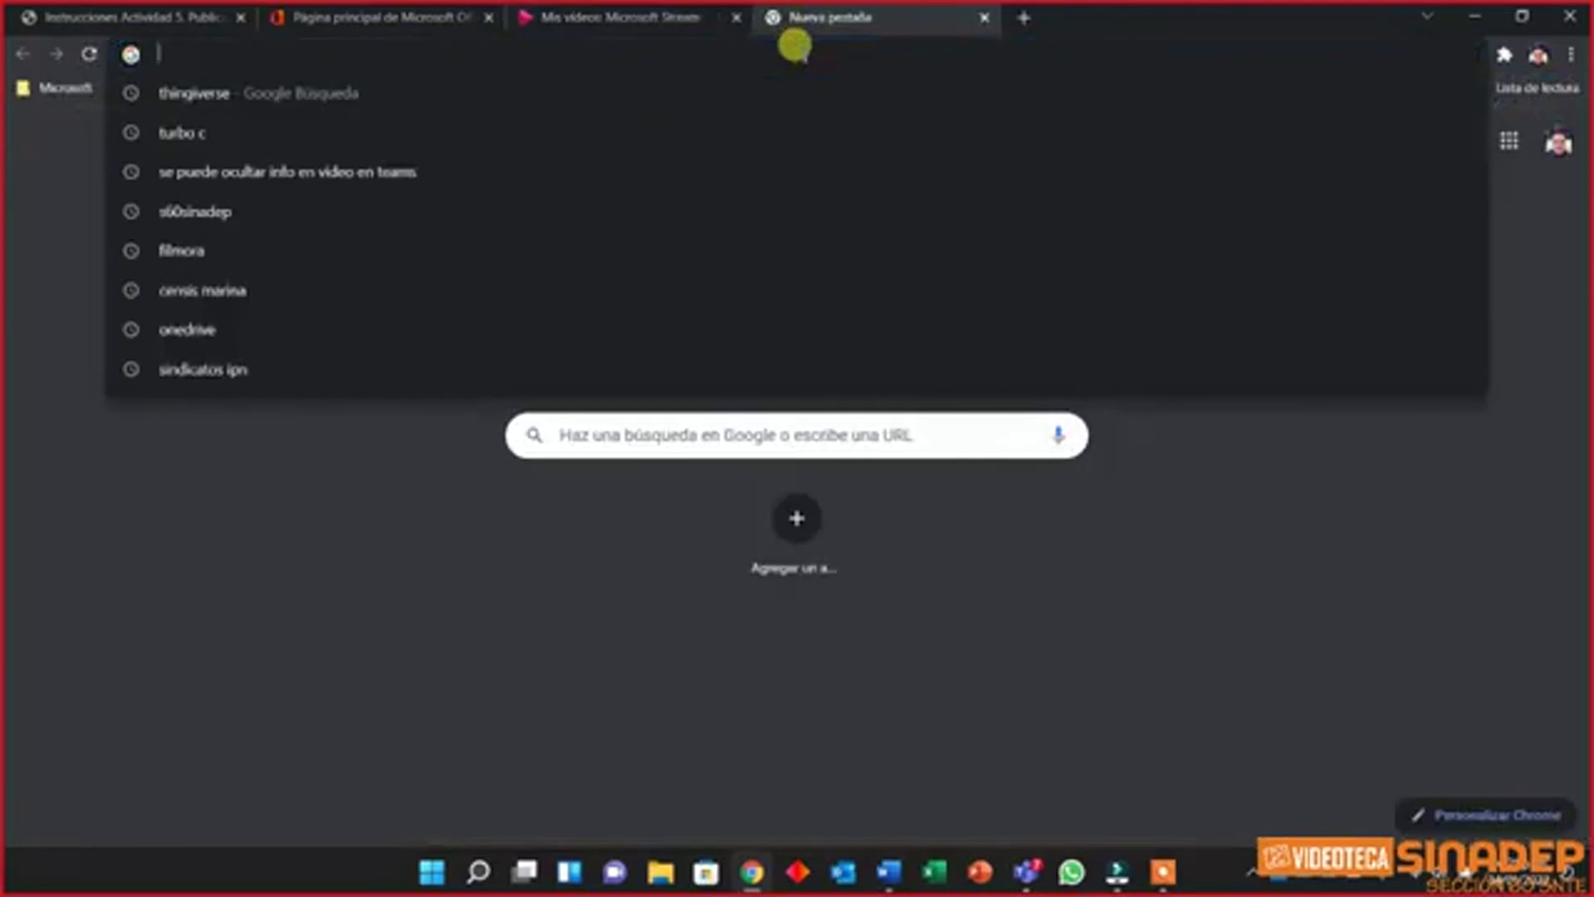
text(https://web.microsoftstream.com/video/584f63a4-5d76-4874-b518-1e968f9d2a41)
key(Return)
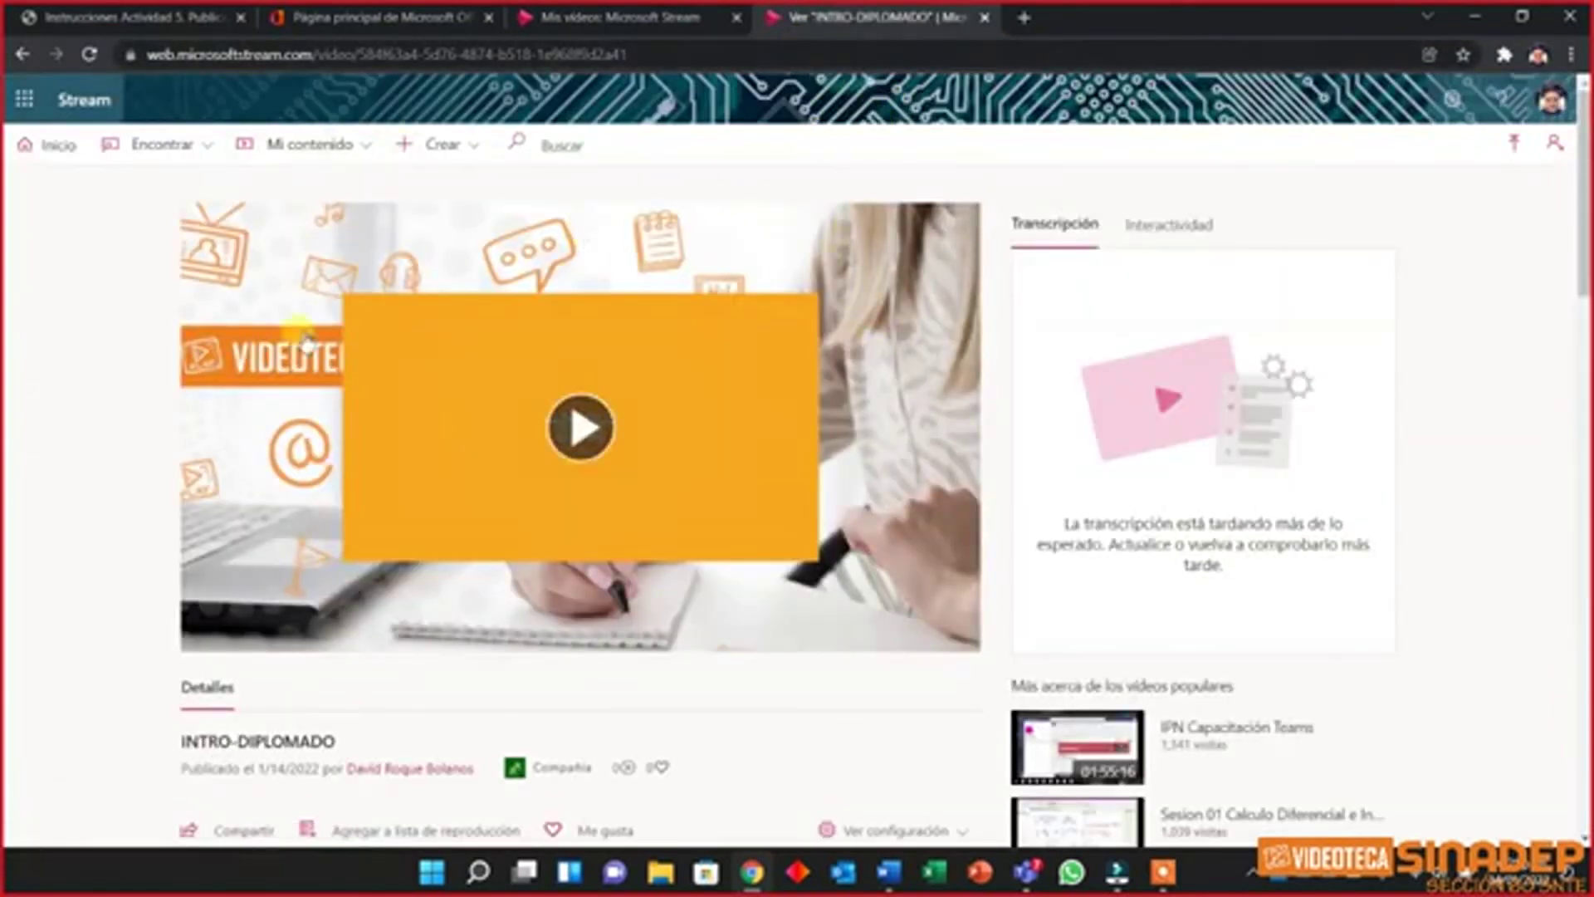
Review the published video's page, play INTRO-DIPLOMADO, skip ahead to about 0:08 and pause it at 0:09
scroll(839, 399, down, 2)
scroll(249, 523, down, 1)
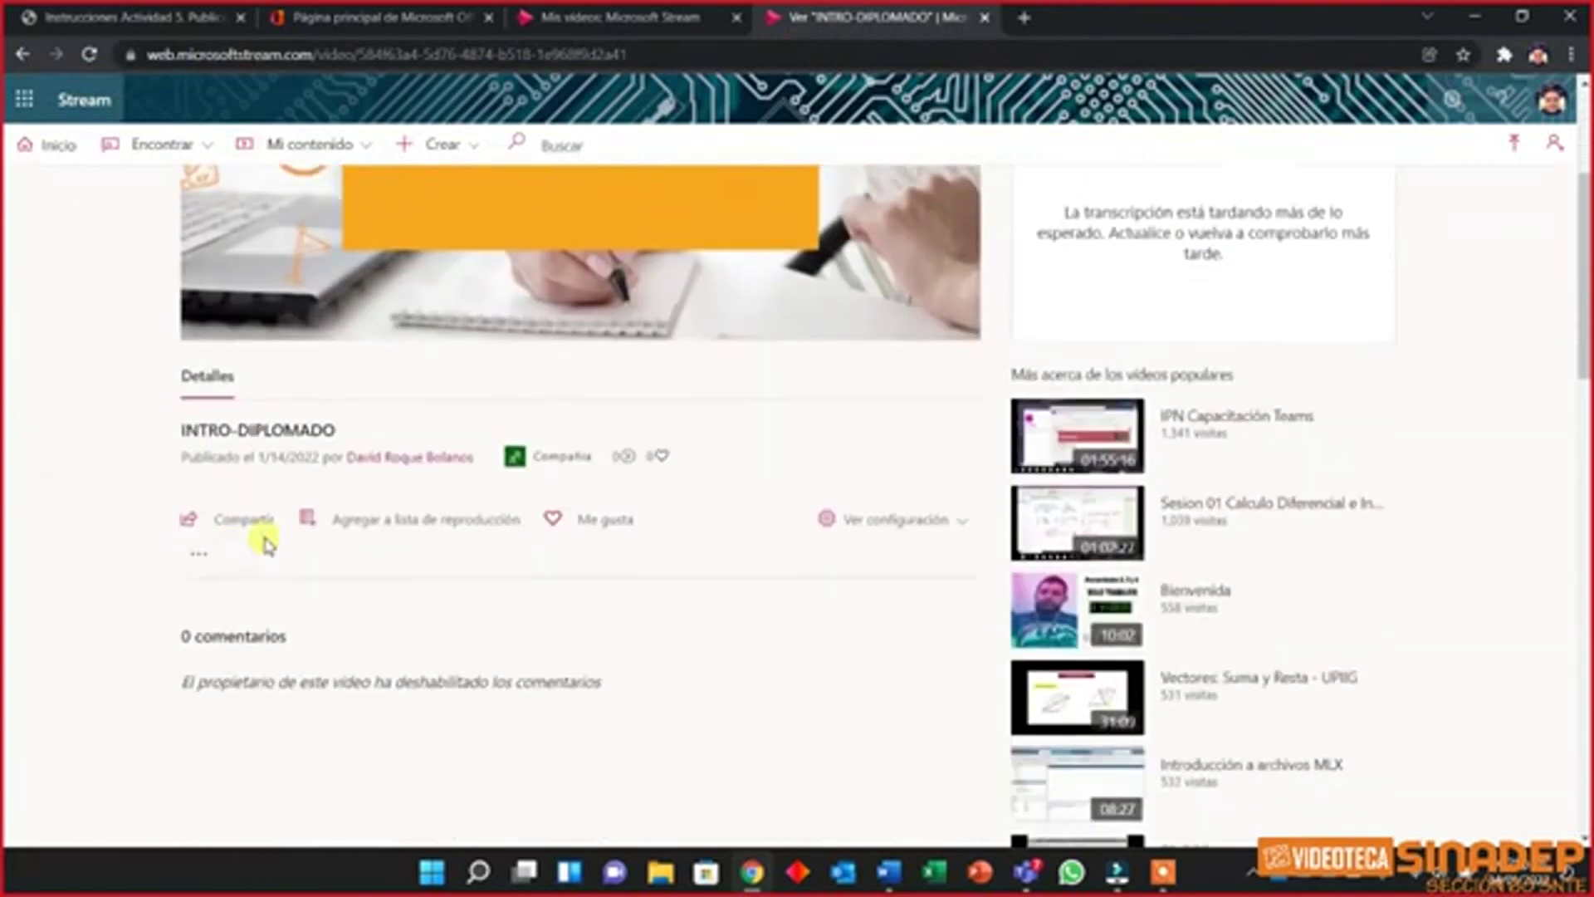
scroll(1073, 394, down, 1)
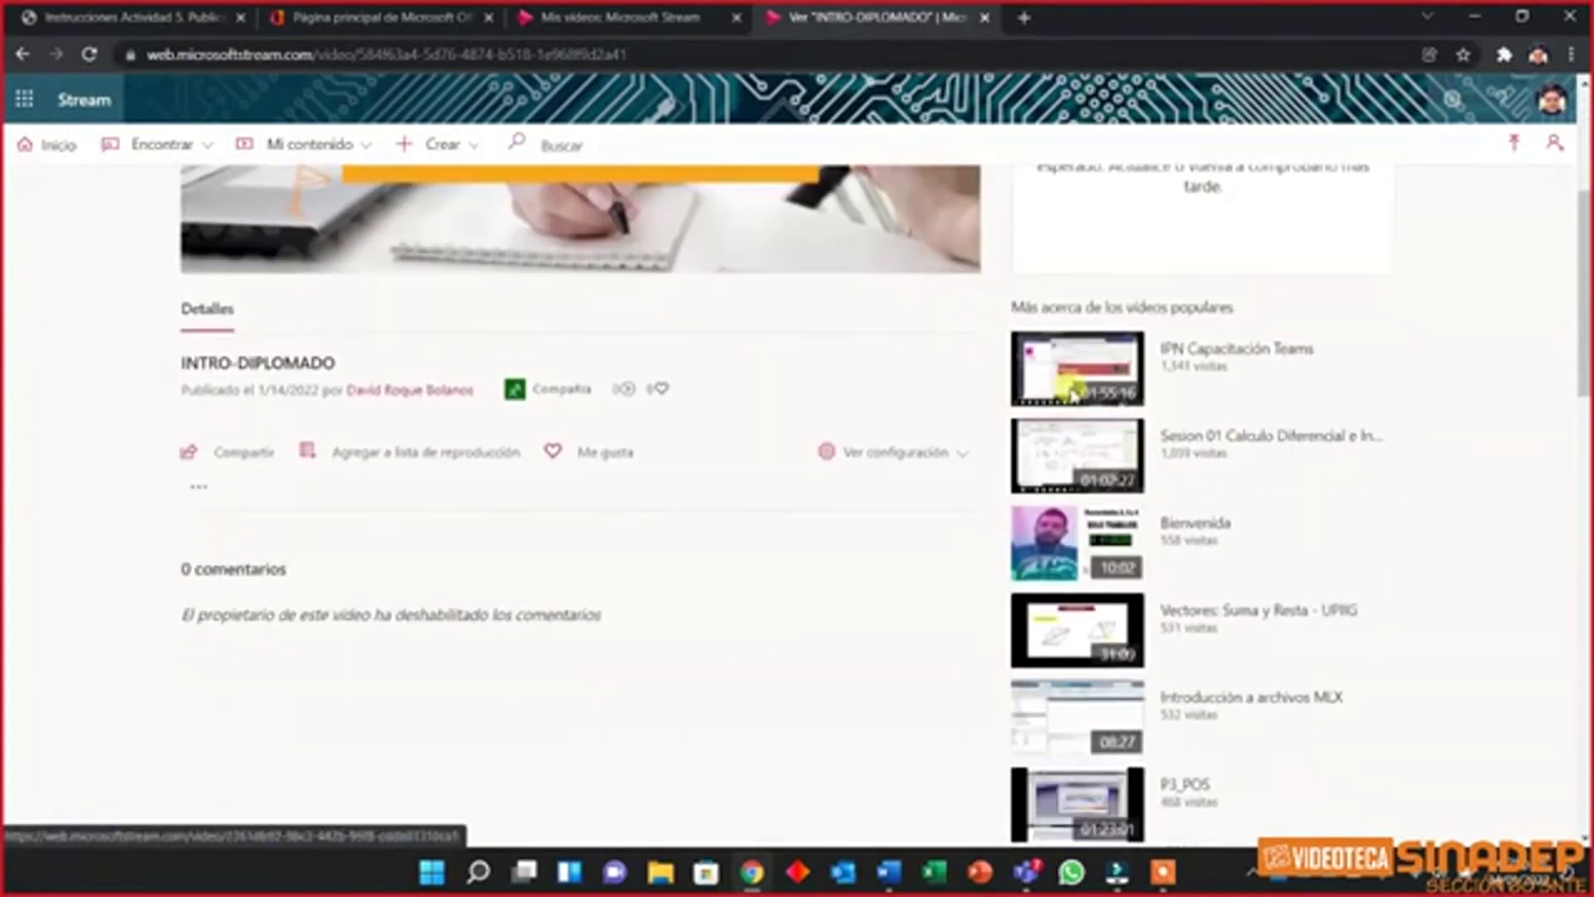
scroll(1073, 395, down, 10)
scroll(1253, 580, up, 9)
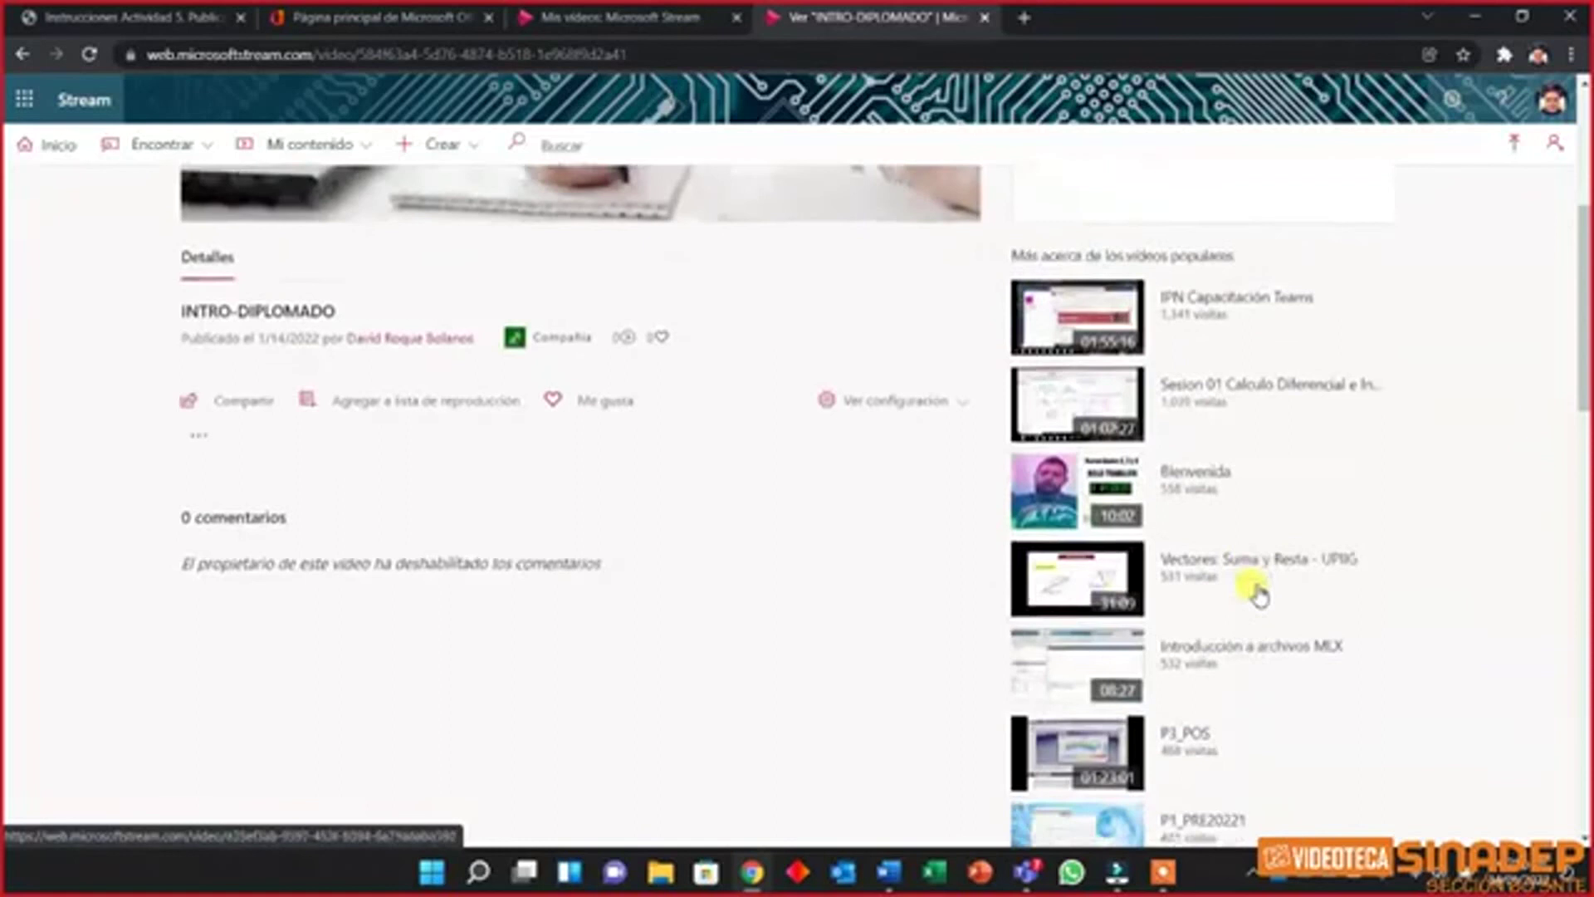
scroll(1256, 594, up, 5)
click(579, 428)
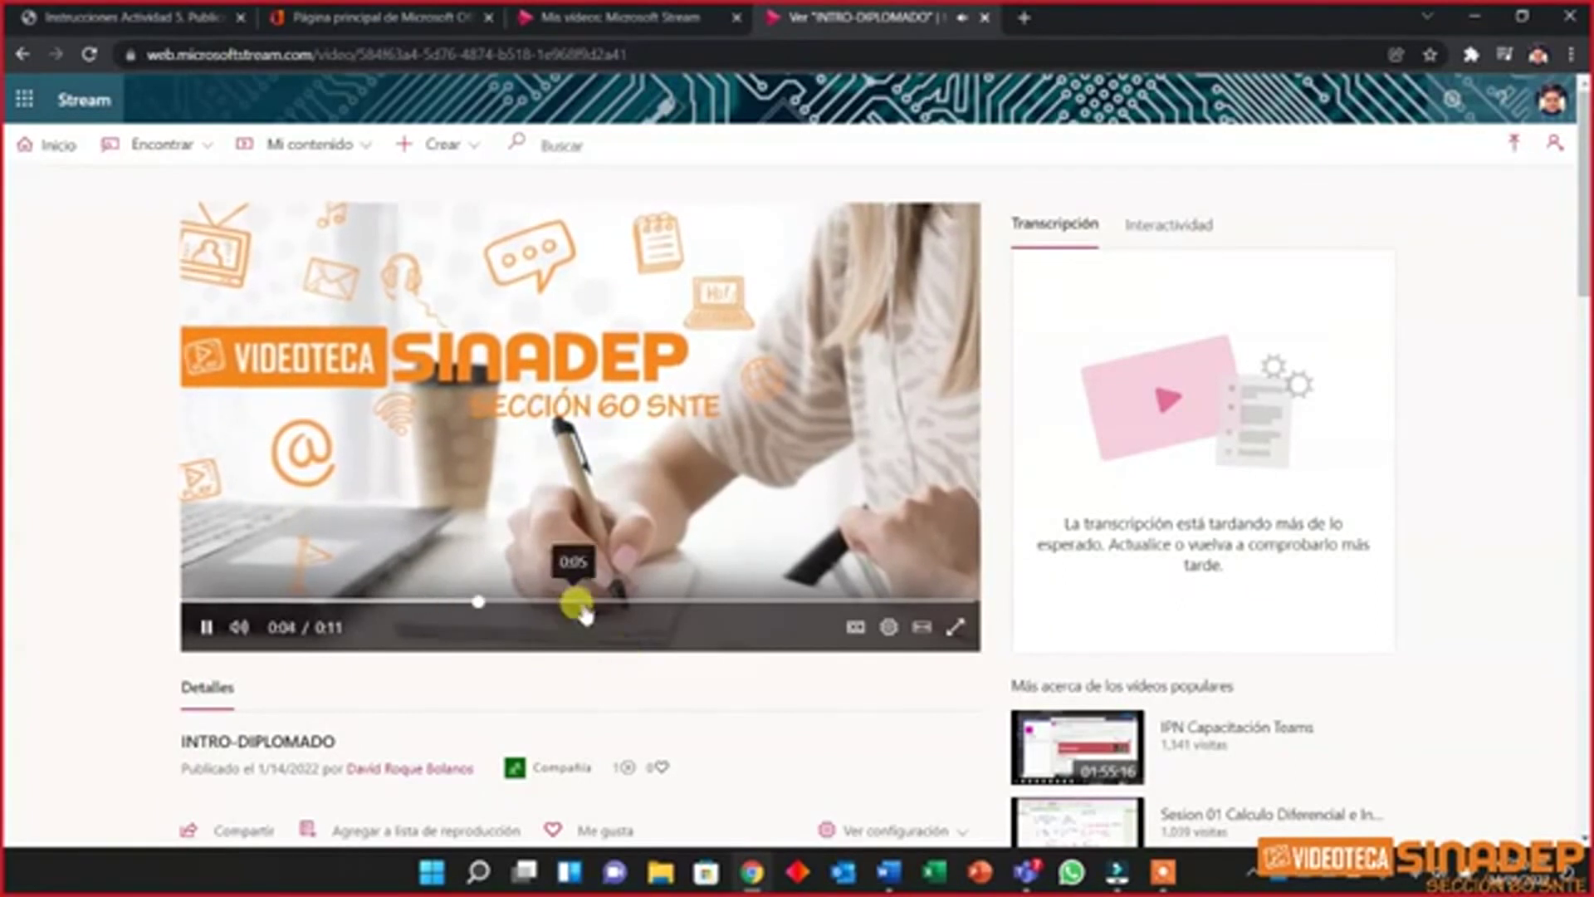
click(726, 603)
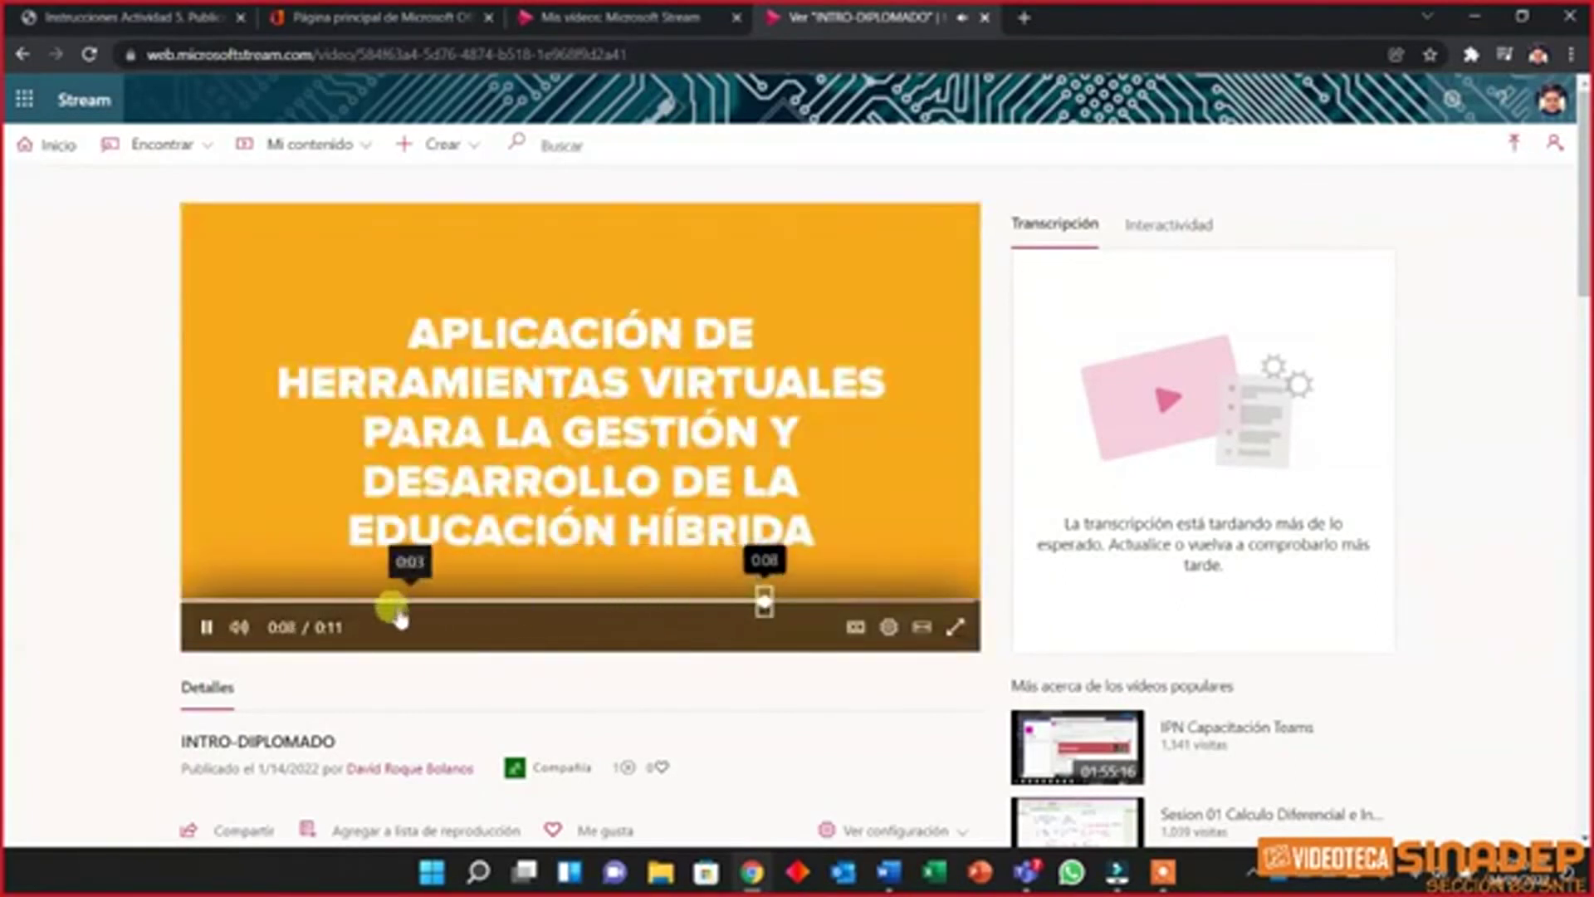
click(206, 628)
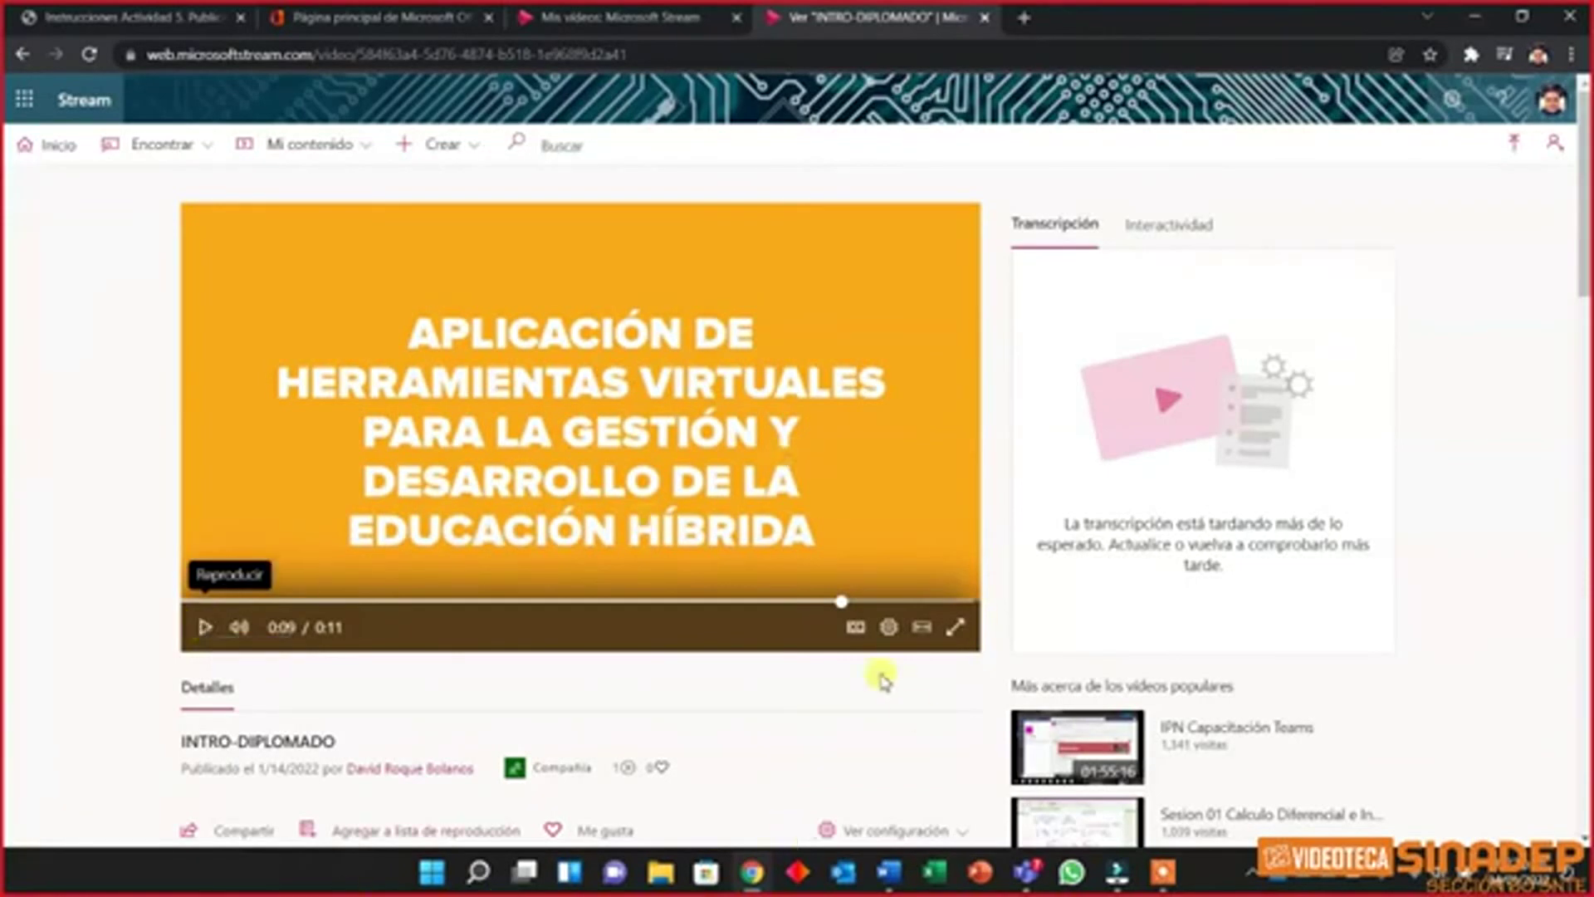
Check the video session's meeting window in Microsoft Teams and return to the browser
mouse_move(1035, 882)
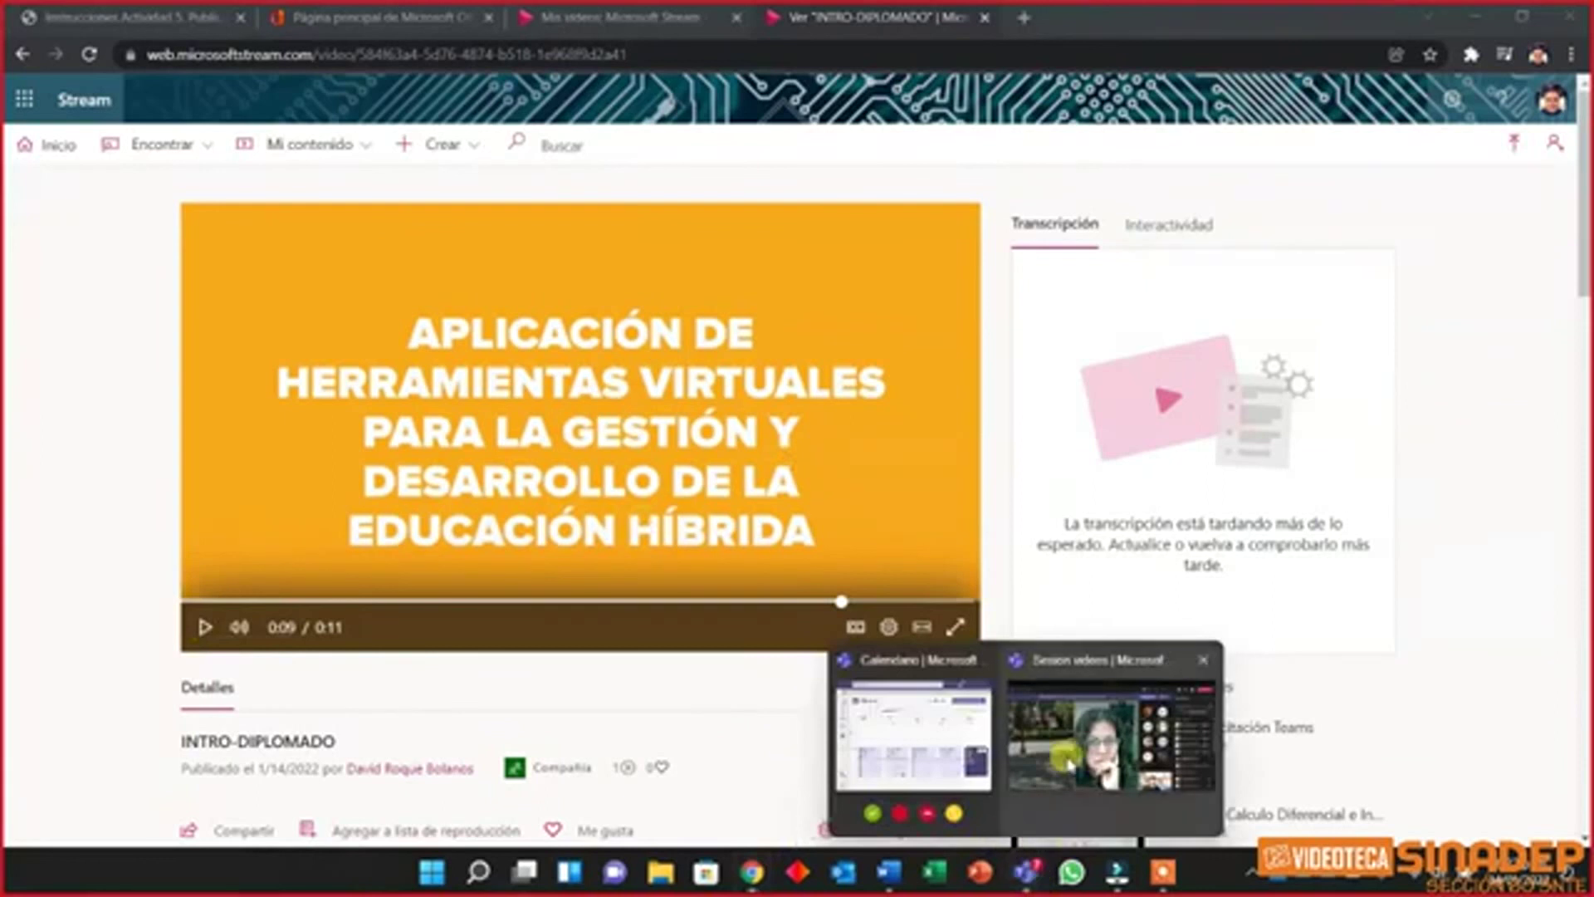
mouse_move(1076, 744)
key(alt+Tab)
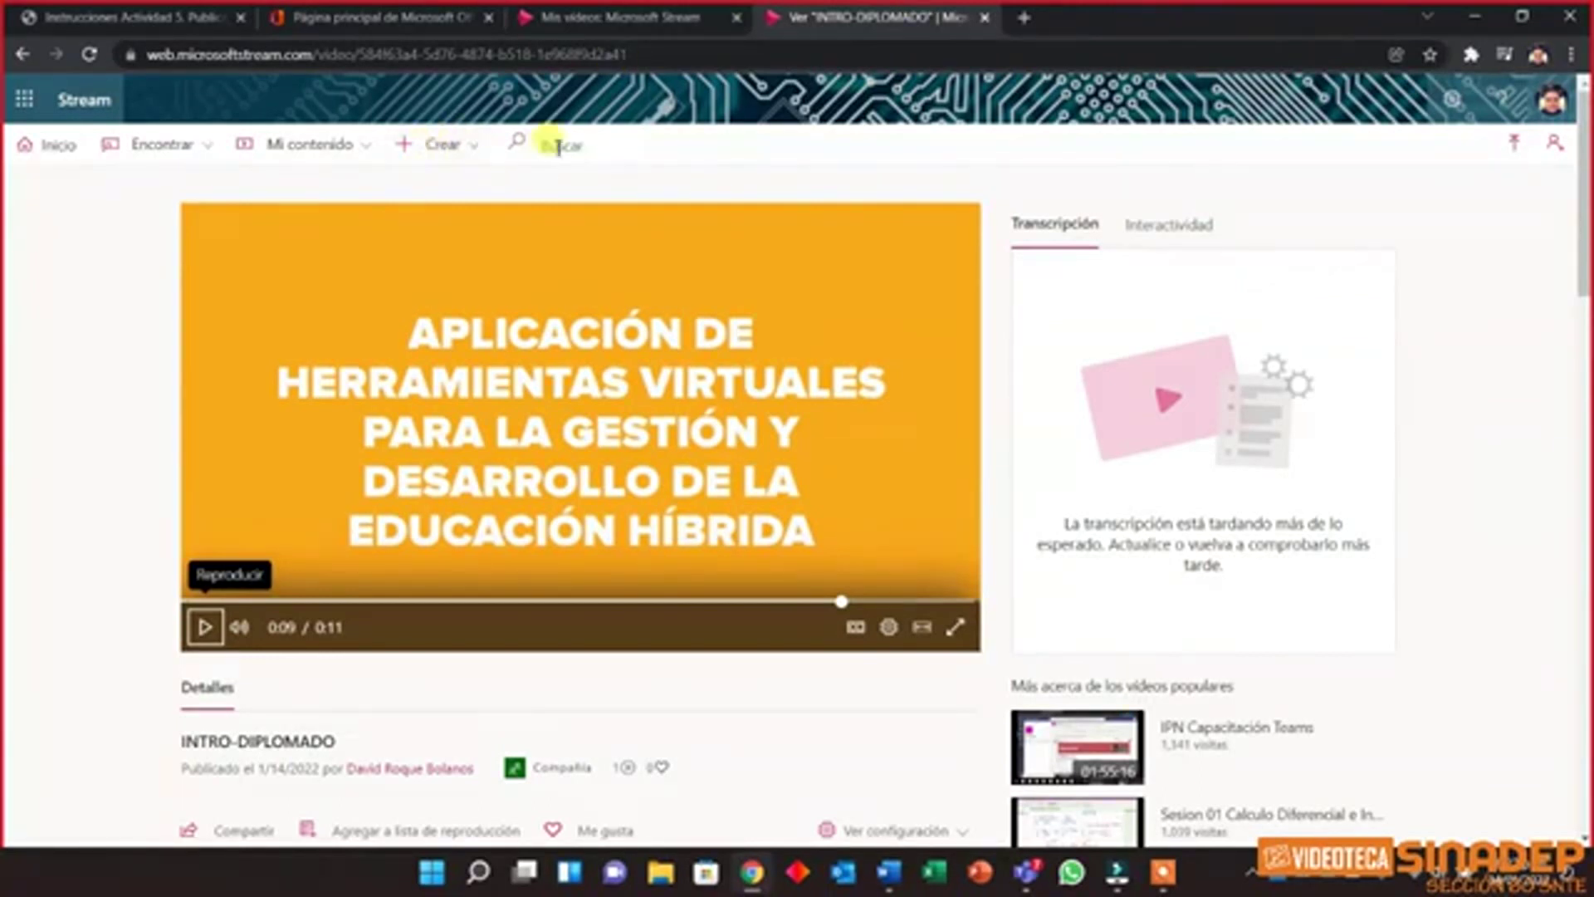
Open Stream's video search page without a search term and look through the trending videos
click(522, 146)
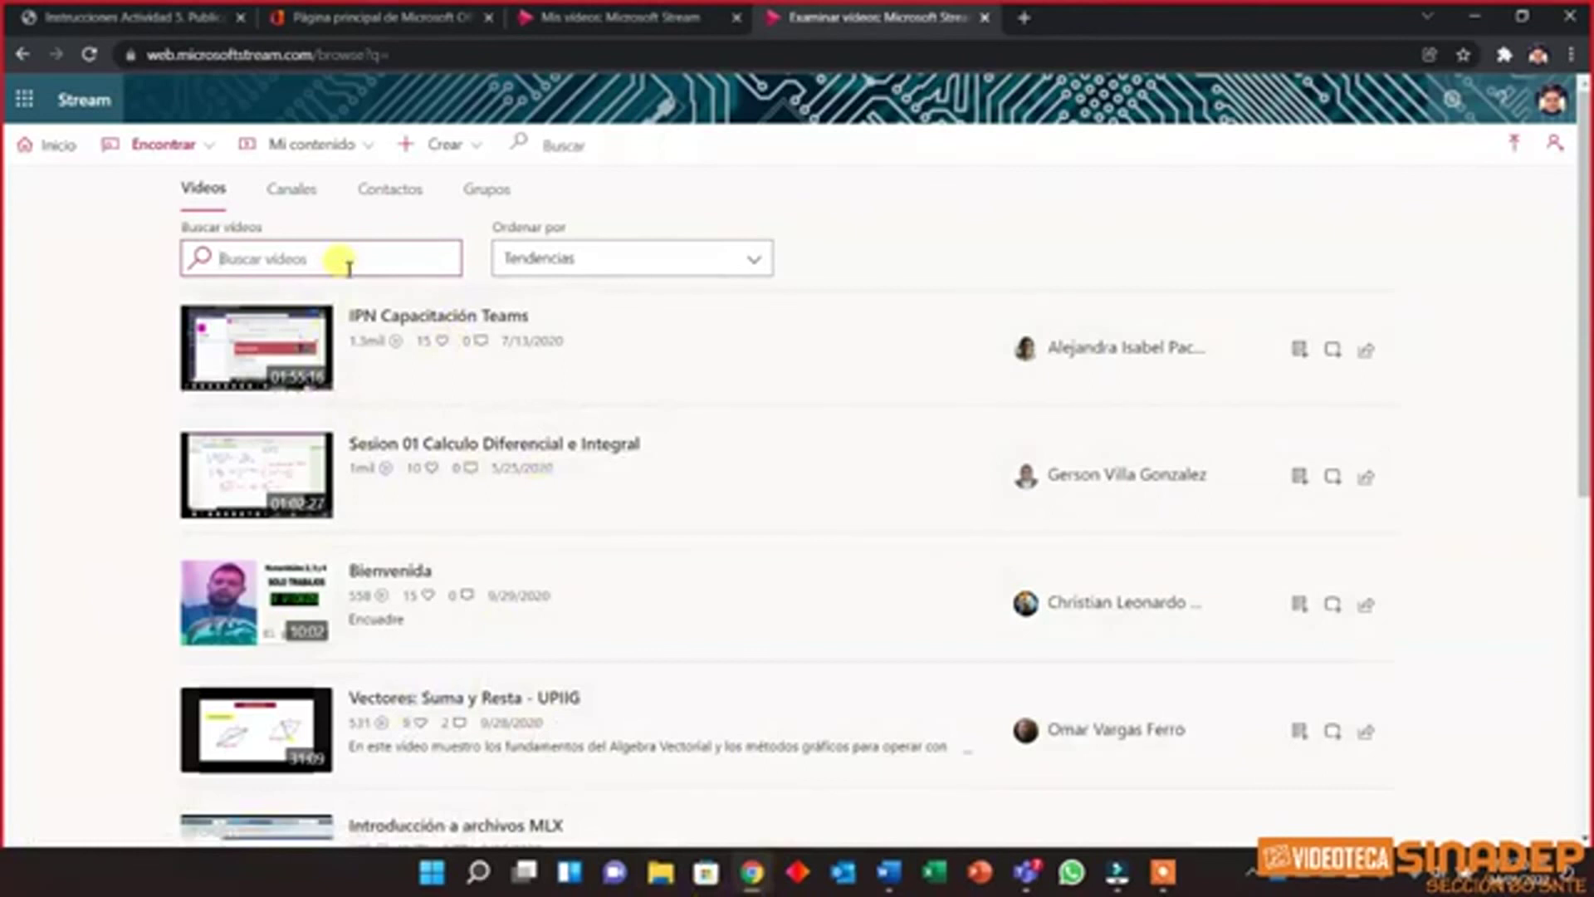
scroll(794, 523, down, 8)
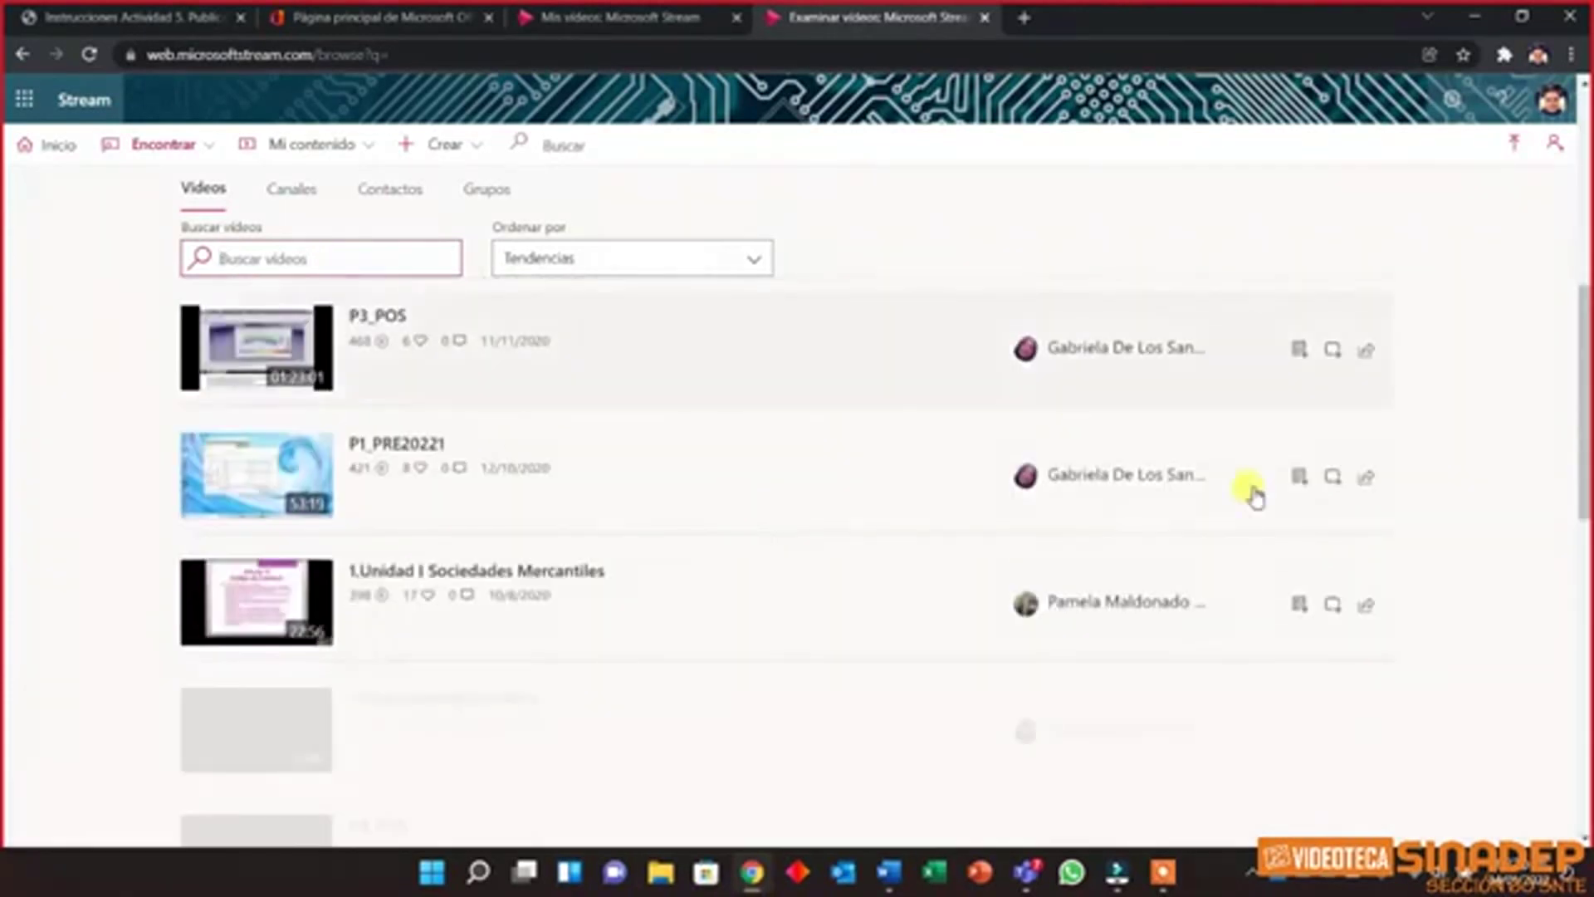
scroll(470, 441, down, 4)
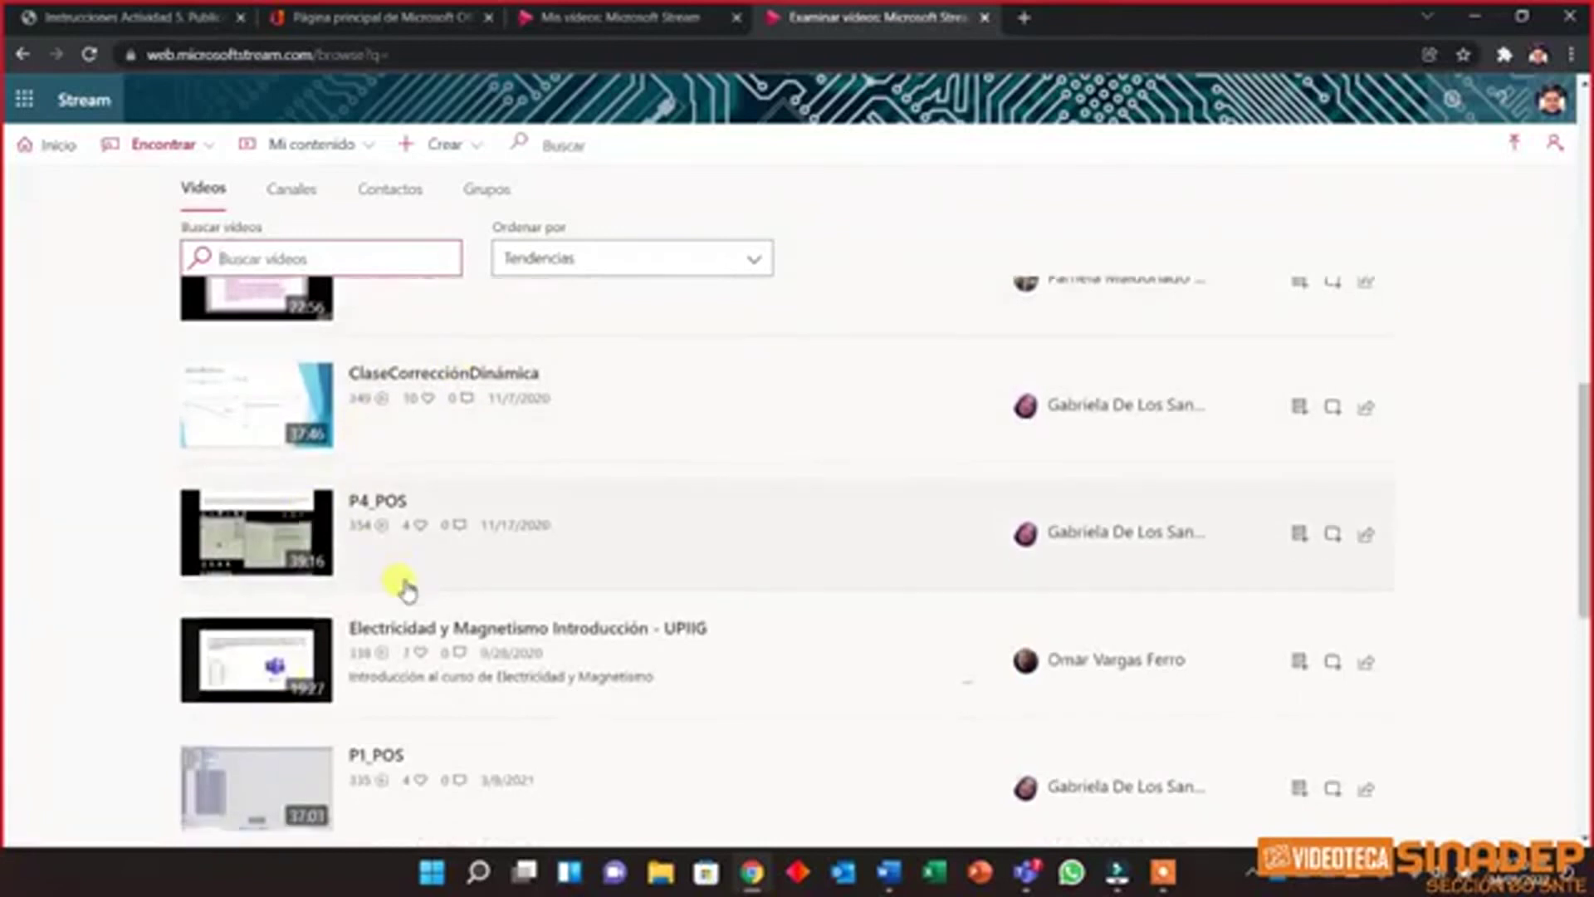
scroll(407, 590, down, 2)
scroll(407, 590, up, 10)
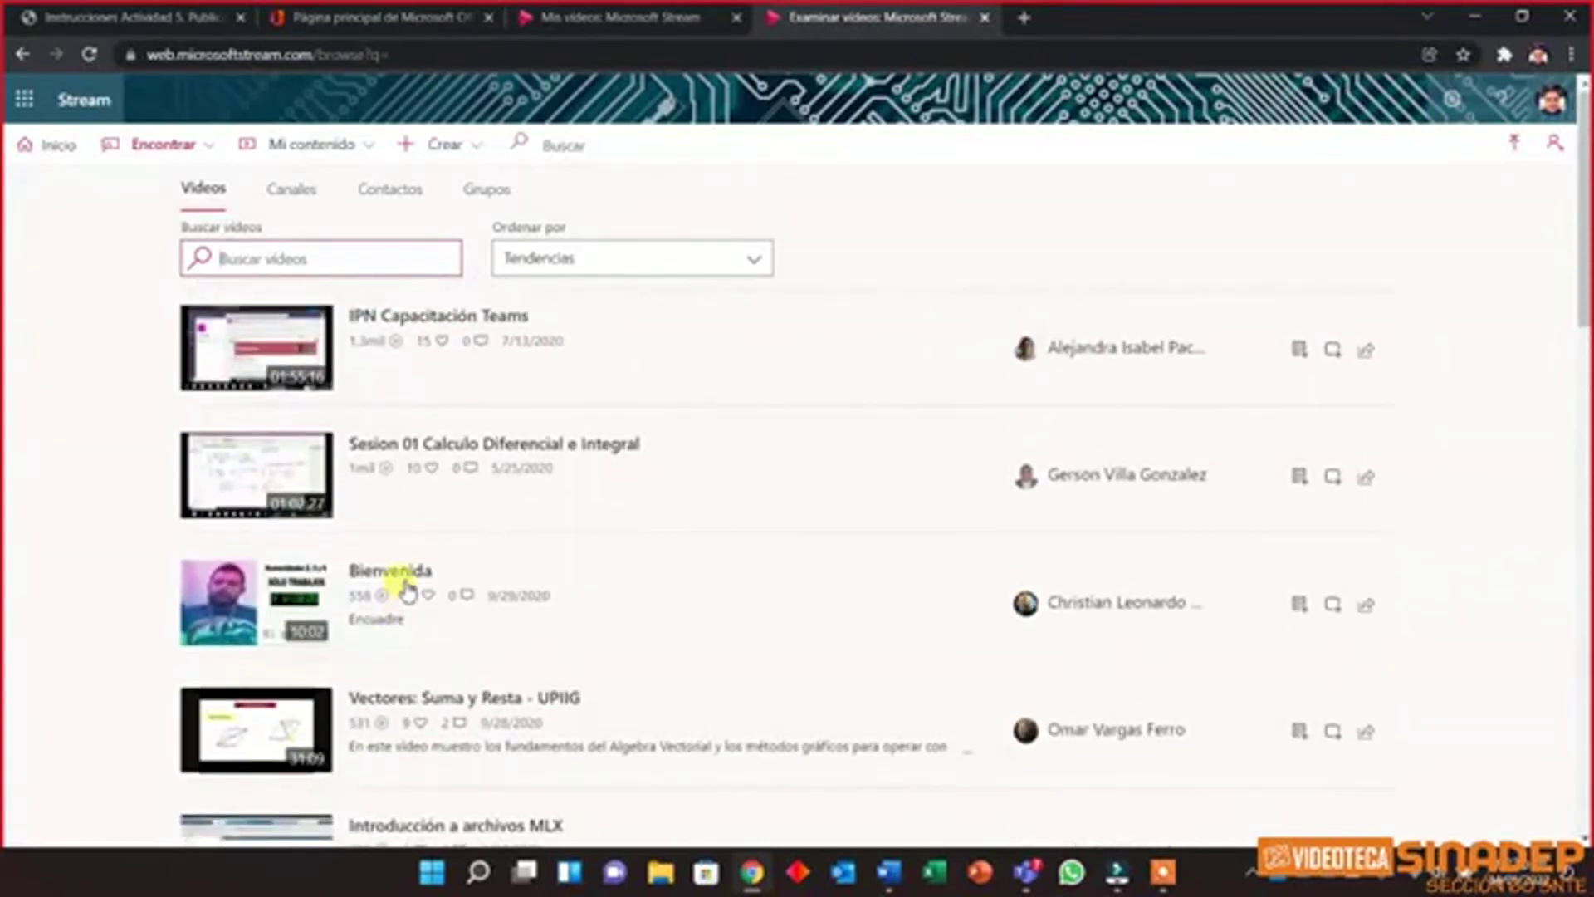